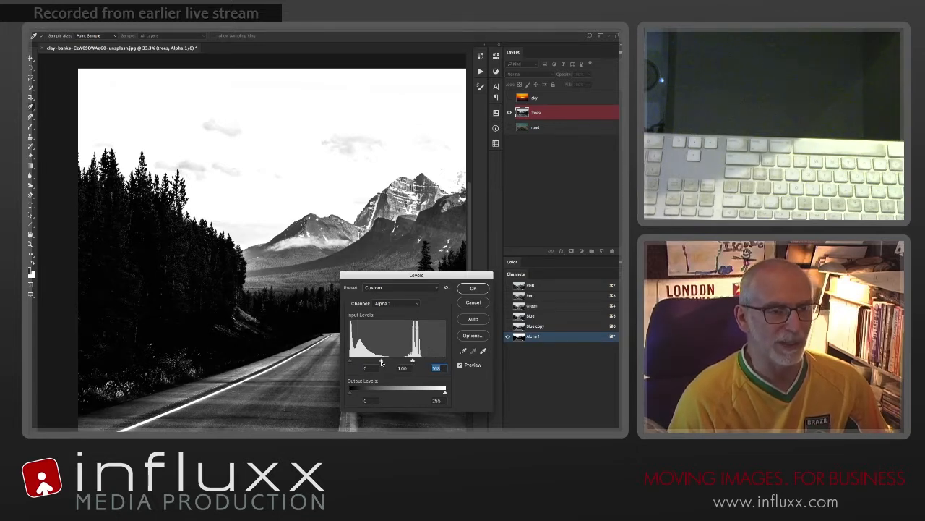
Step: Adjust the Alpha 1 channel's Levels with input black 16, midtone 1.45 and white 168, and apply them
key(shift+Tab)
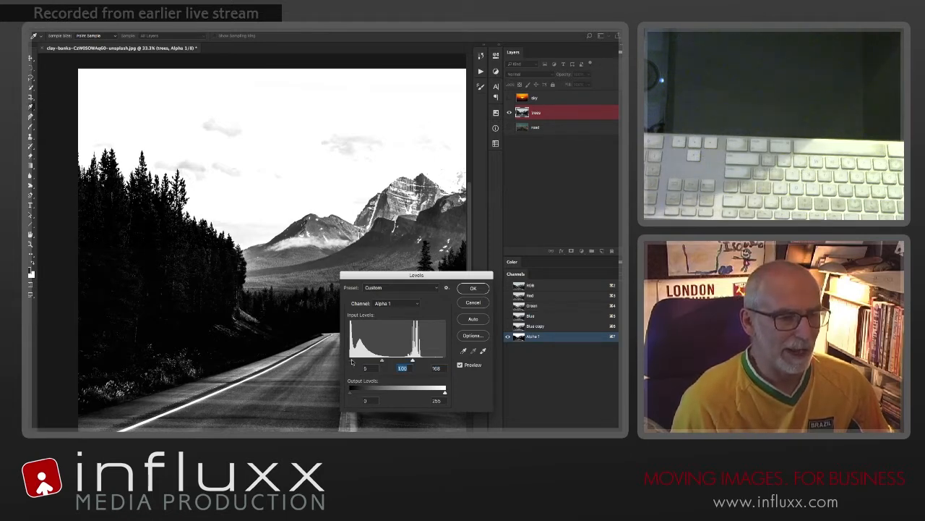
drag(350, 359, 354, 360)
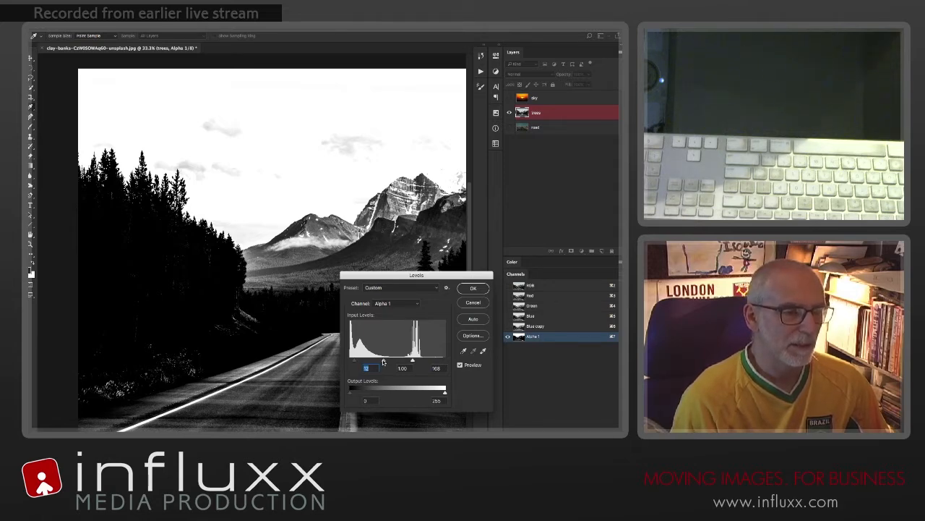
drag(384, 361, 376, 365)
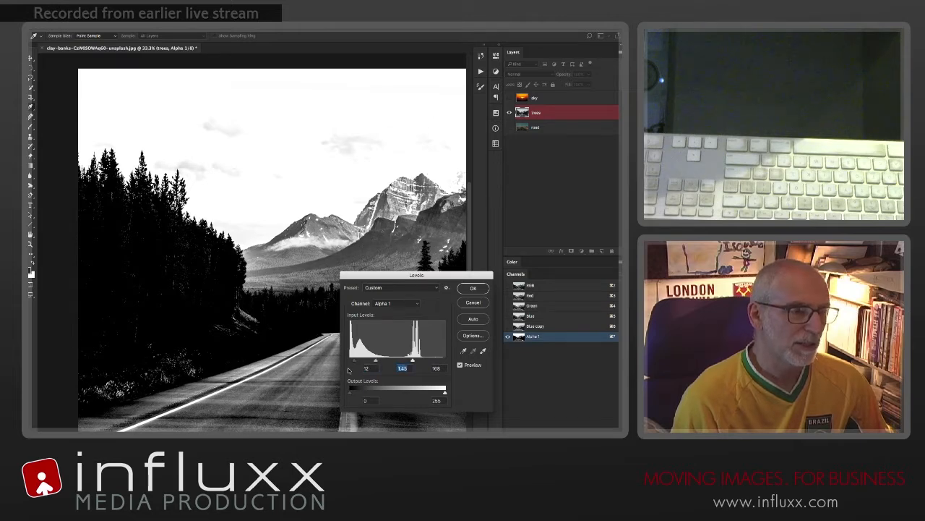
drag(352, 359, 357, 362)
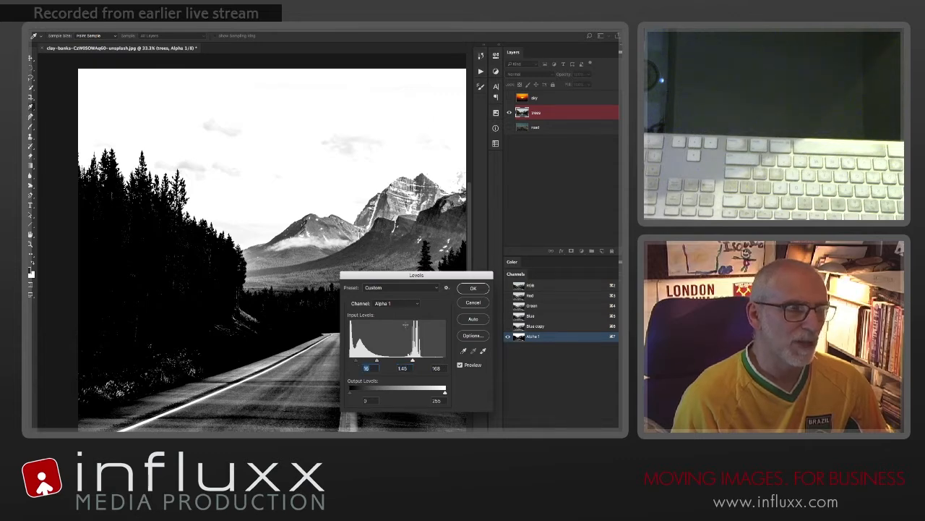
click(473, 288)
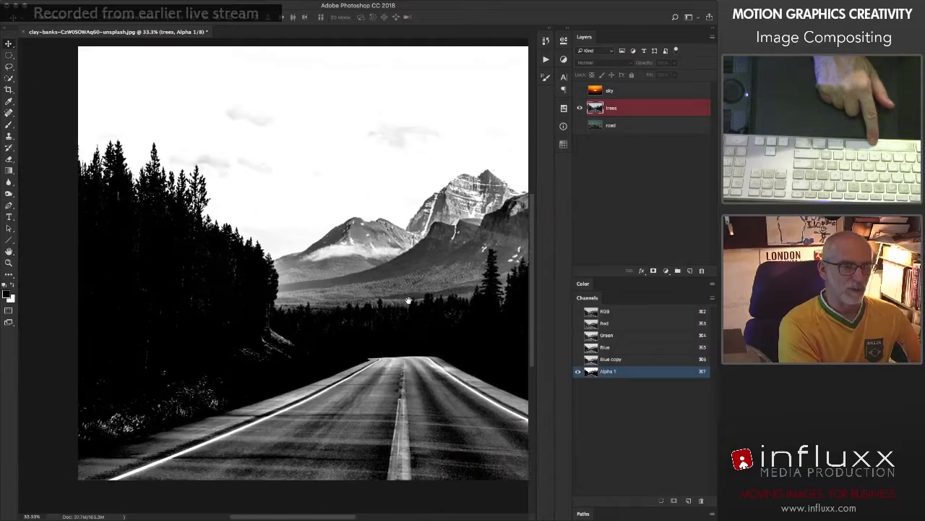
Step: Dodge the highlights of the sky in the Alpha 1 channel with an enlarged brush to turn the clouds white
drag(409, 300, 264, 317)
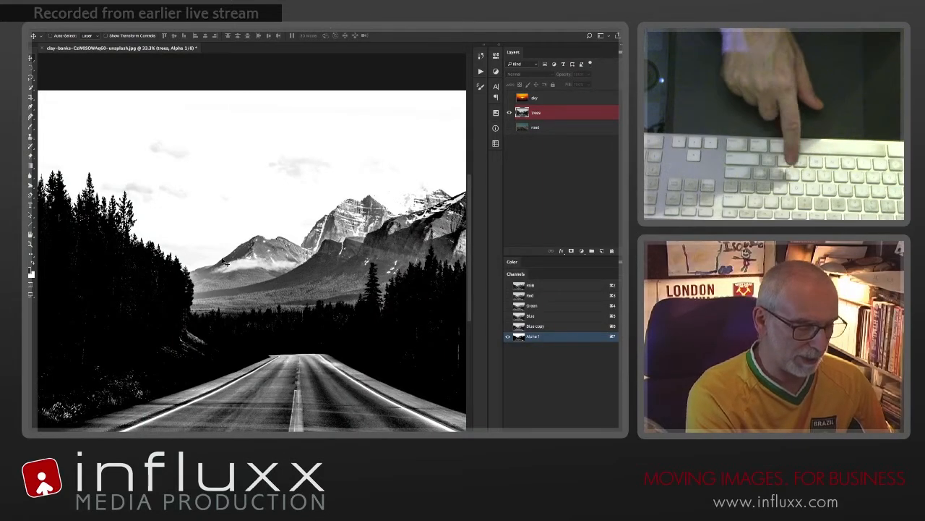
key(o)
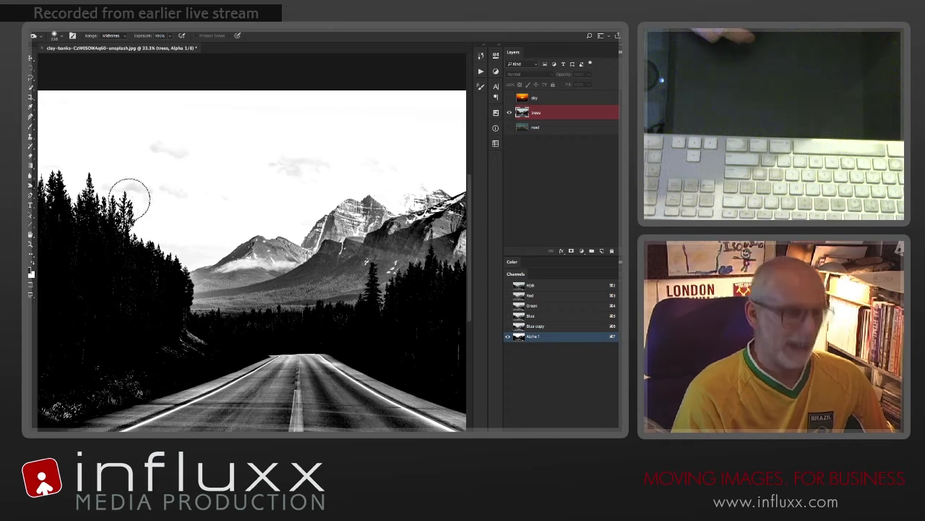
key(shift+o)
key(shift+o)
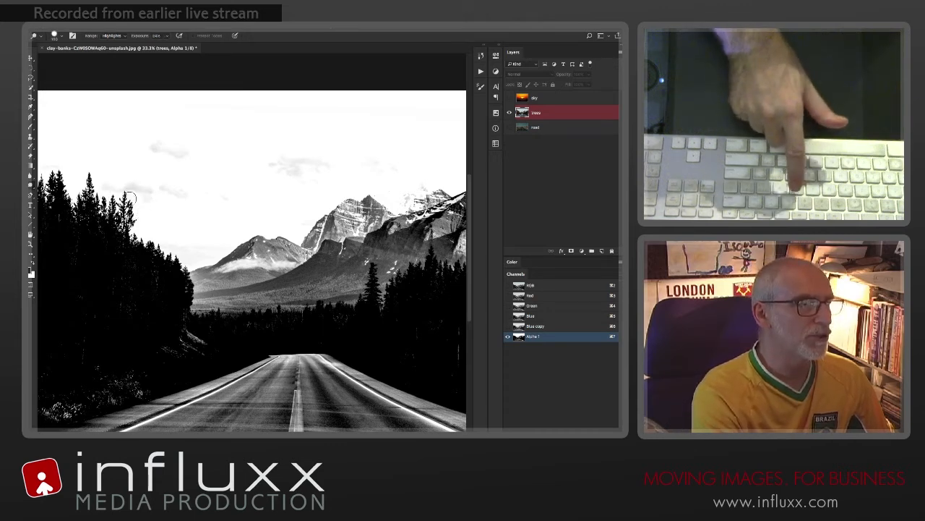
click(115, 37)
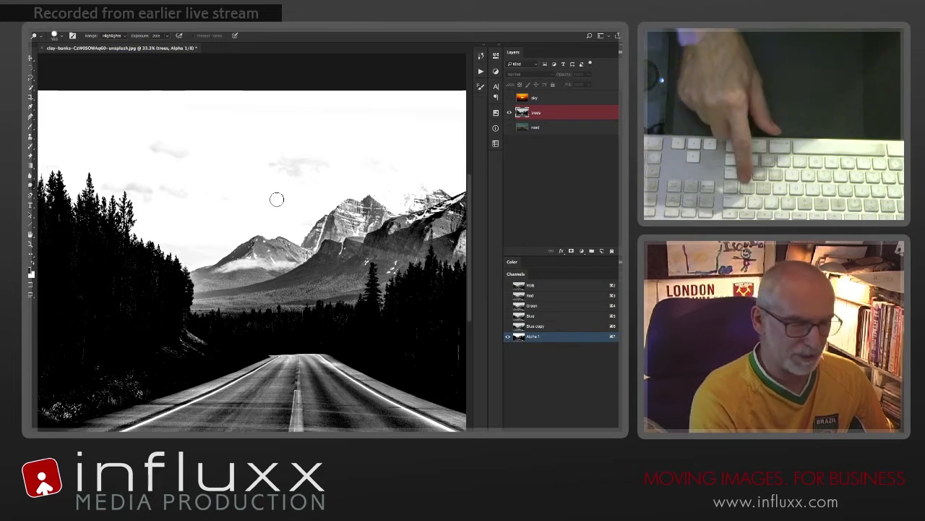
key(bracketright)
key(bracketright)
key(bracketright)
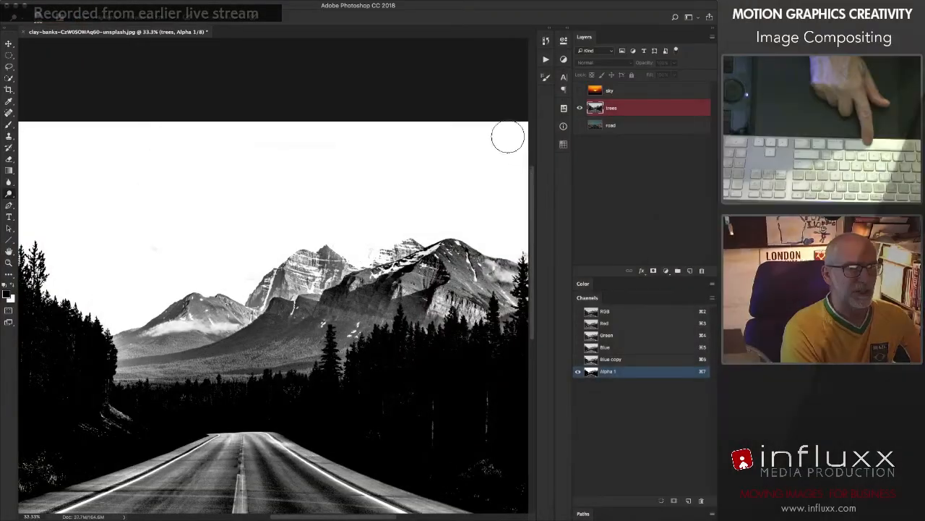
drag(411, 221, 291, 207)
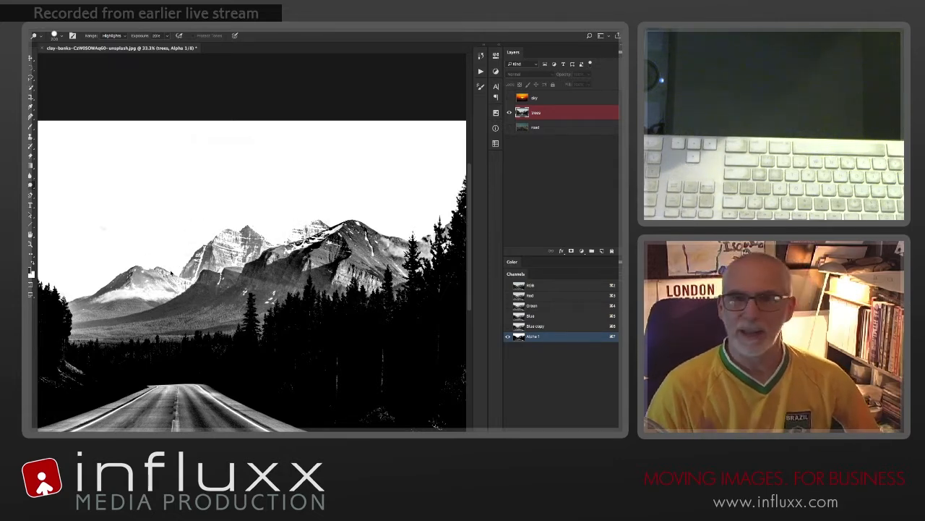
drag(172, 272, 119, 266)
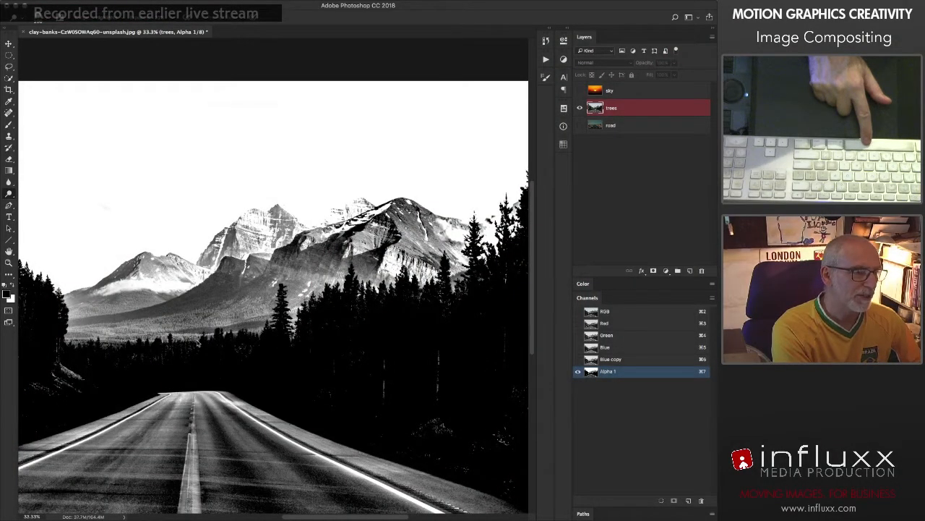
Step: Paint white with the Brush tool over the distant mountains above the treeline in the Alpha 1 channel
drag(161, 341, 362, 357)
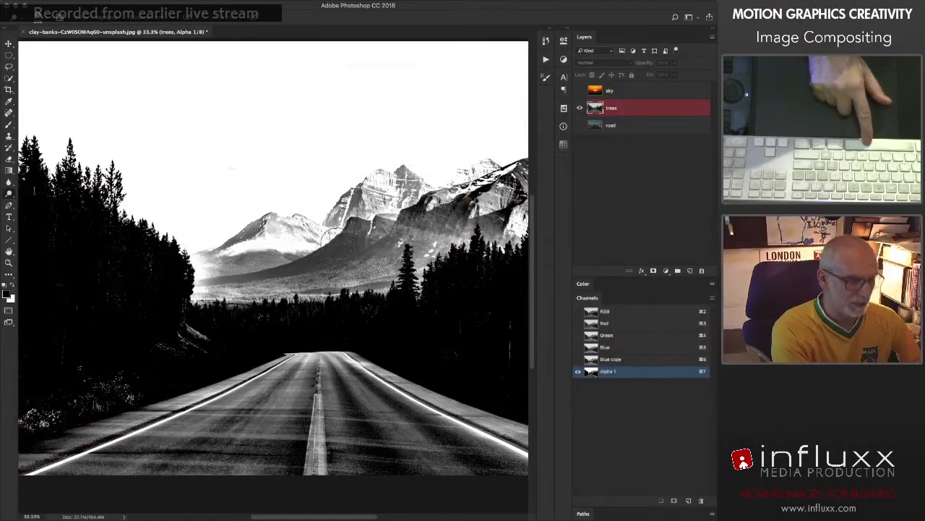
key(b)
key(x)
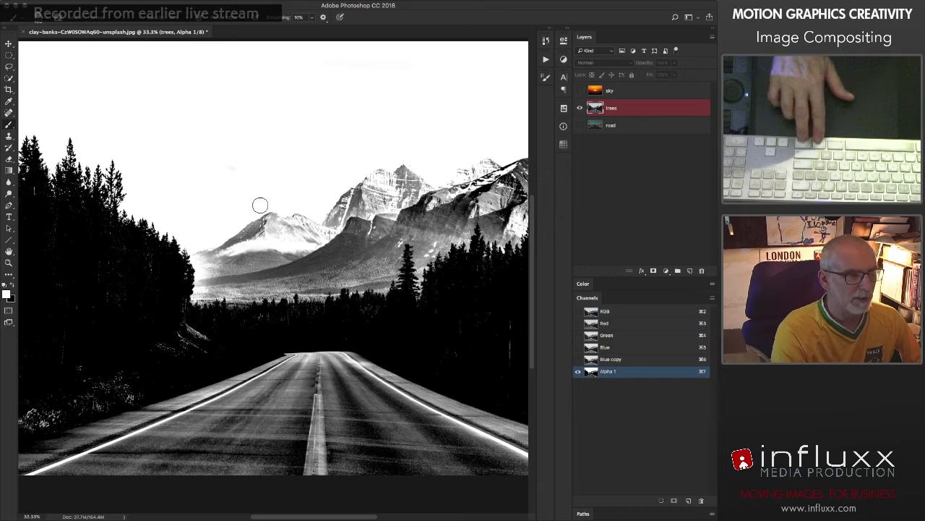
mouse_move(261, 206)
mouse_down()
mouse_move(232, 217)
mouse_move(236, 241)
mouse_move(337, 210)
mouse_move(401, 163)
mouse_up()
mouse_move(226, 243)
mouse_down()
mouse_move(227, 263)
mouse_move(251, 261)
mouse_up()
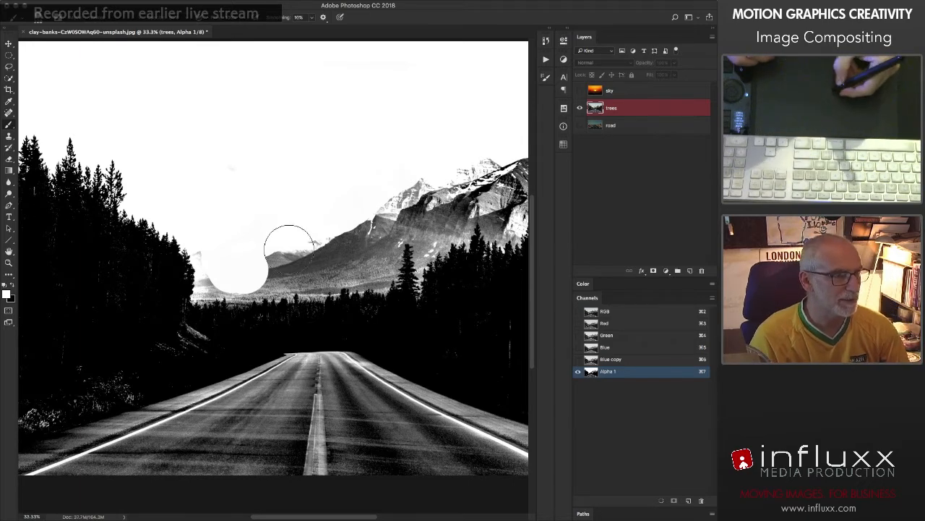
mouse_move(289, 267)
mouse_down()
mouse_move(262, 267)
mouse_move(355, 249)
mouse_move(407, 197)
mouse_move(405, 220)
mouse_up()
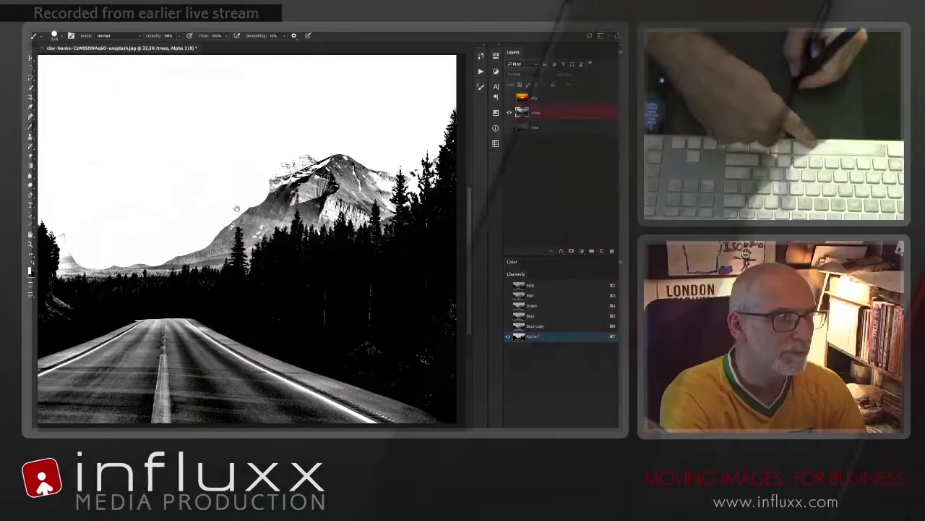
mouse_move(236, 209)
mouse_down()
mouse_move(264, 204)
mouse_move(292, 168)
mouse_move(316, 183)
mouse_move(330, 167)
mouse_move(359, 178)
mouse_move(371, 168)
mouse_move(333, 182)
mouse_up()
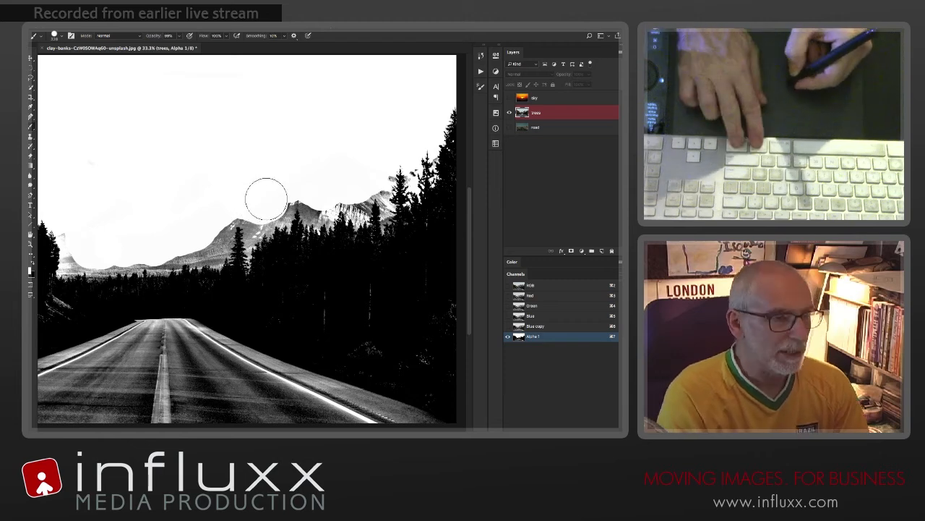
drag(264, 198, 253, 199)
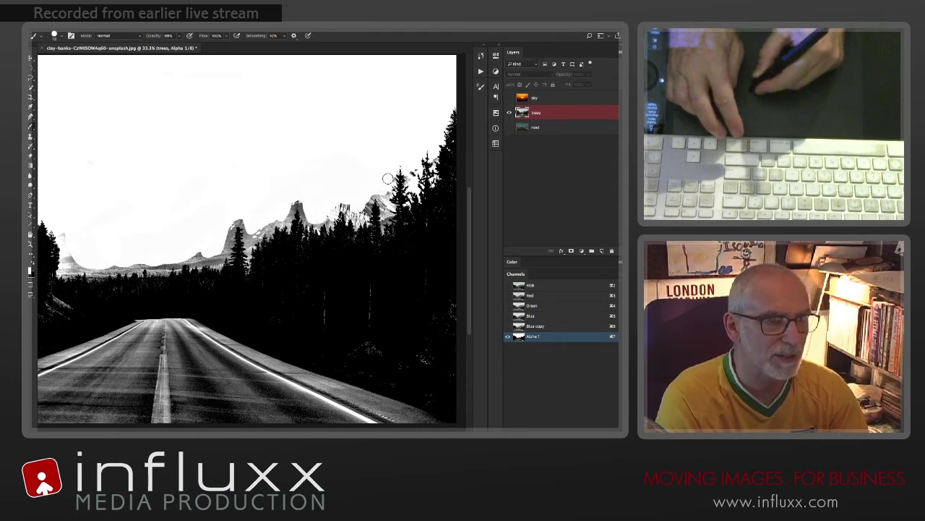
Step: Dodge the highlights between the tall trees near the picture's right edge to whiten the mountain remnants there
key(o)
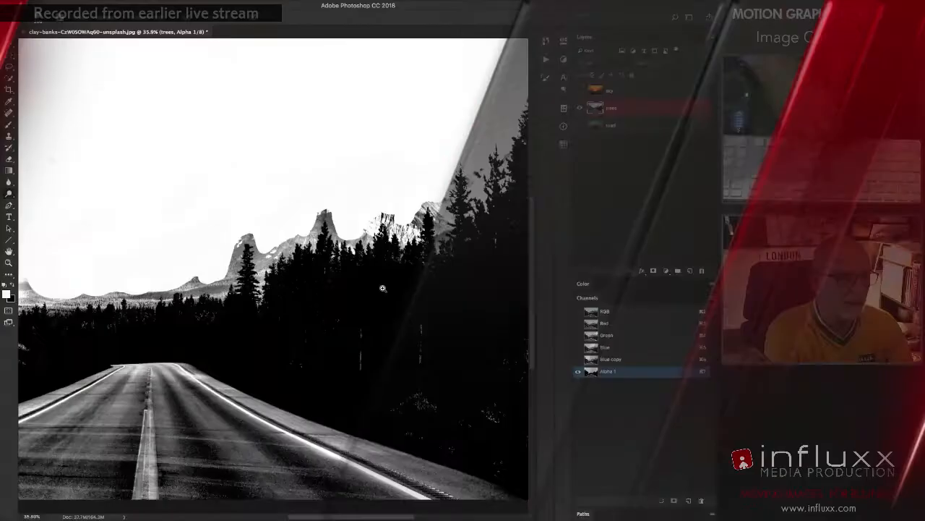
drag(383, 288, 426, 336)
drag(492, 266, 366, 267)
drag(451, 228, 261, 295)
drag(433, 241, 343, 276)
drag(360, 201, 338, 294)
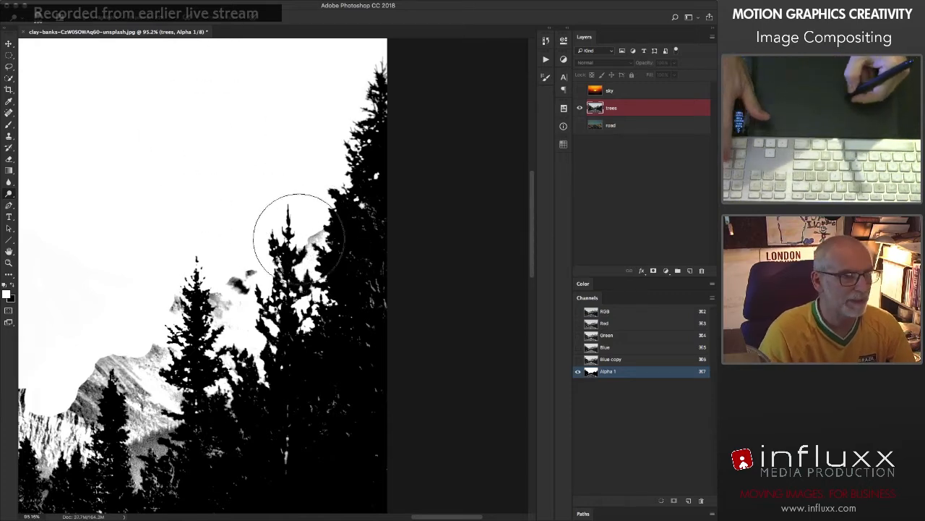
mouse_move(308, 237)
mouse_down()
mouse_move(234, 284)
mouse_move(225, 280)
mouse_move(190, 332)
mouse_move(144, 357)
mouse_move(145, 420)
mouse_move(131, 457)
mouse_move(130, 377)
mouse_move(106, 379)
mouse_move(93, 399)
mouse_move(202, 354)
mouse_up()
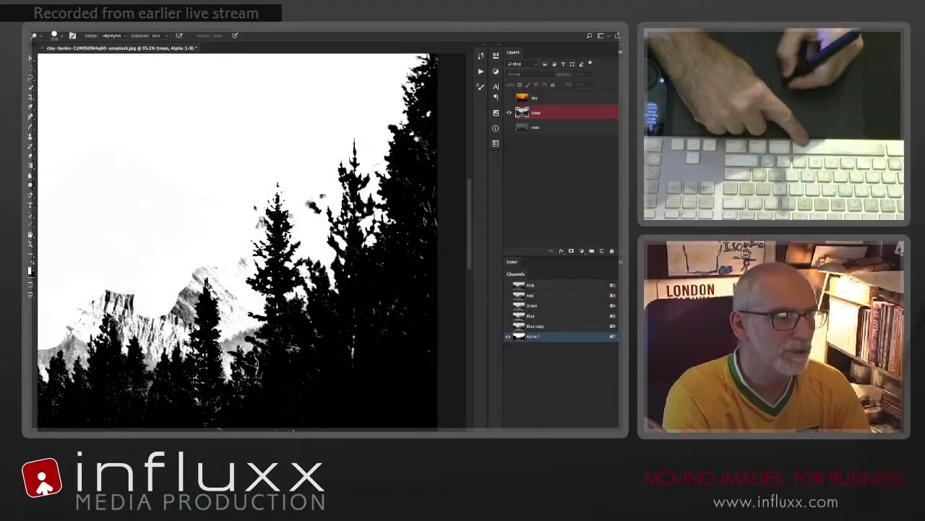
mouse_move(255, 226)
mouse_down()
mouse_move(228, 219)
mouse_move(219, 268)
mouse_move(179, 279)
mouse_up()
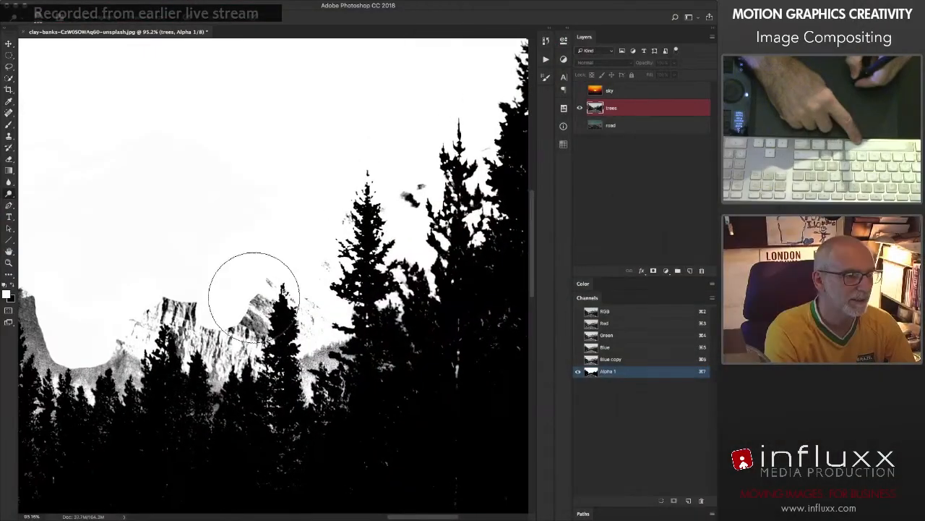
mouse_move(254, 297)
mouse_down()
mouse_move(236, 307)
mouse_move(223, 343)
mouse_up()
Step: Dodge the rocky patch above the treetops with a smaller brush, and paint white over the neighbouring mountain peaks
key([)
key([)
key([)
key([)
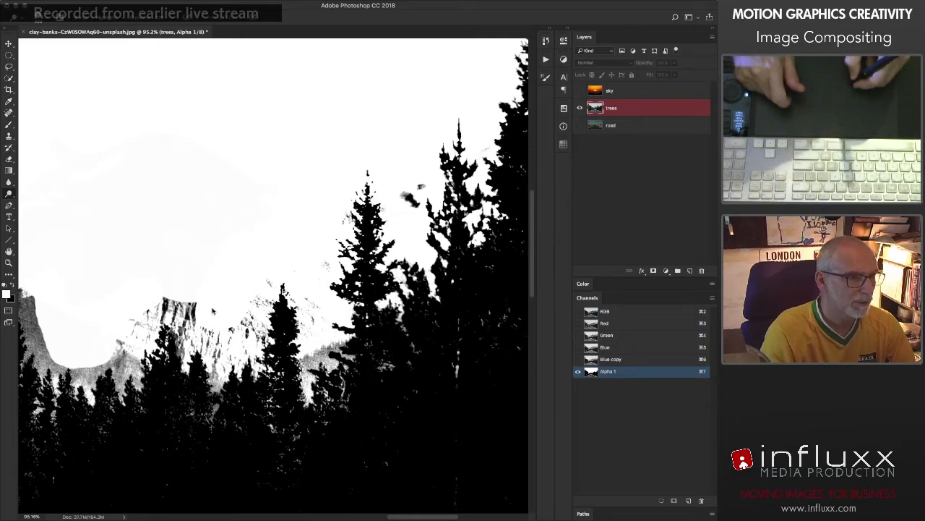
drag(209, 316, 207, 314)
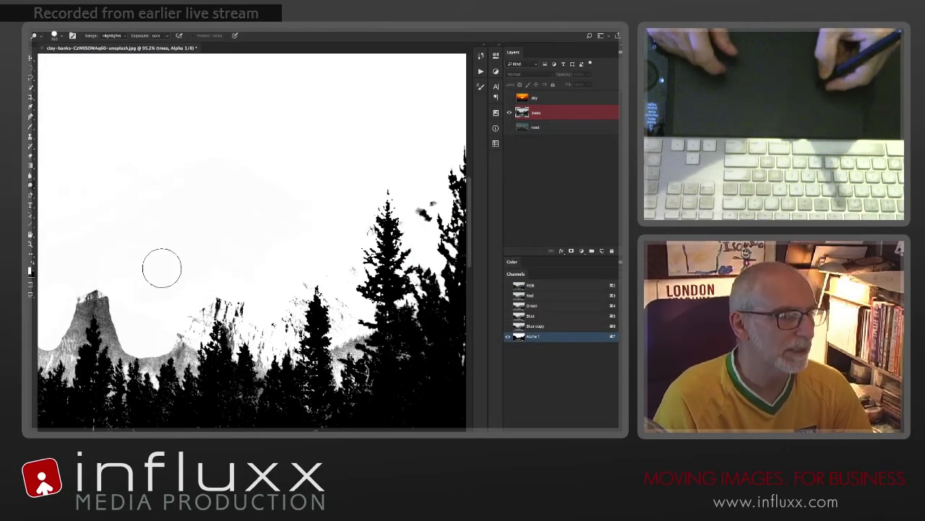
key(b)
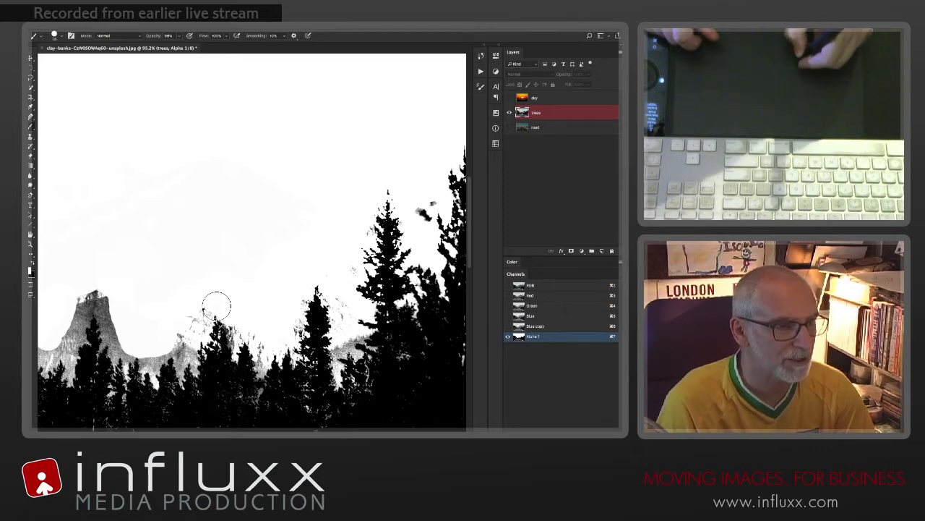
drag(109, 296, 121, 339)
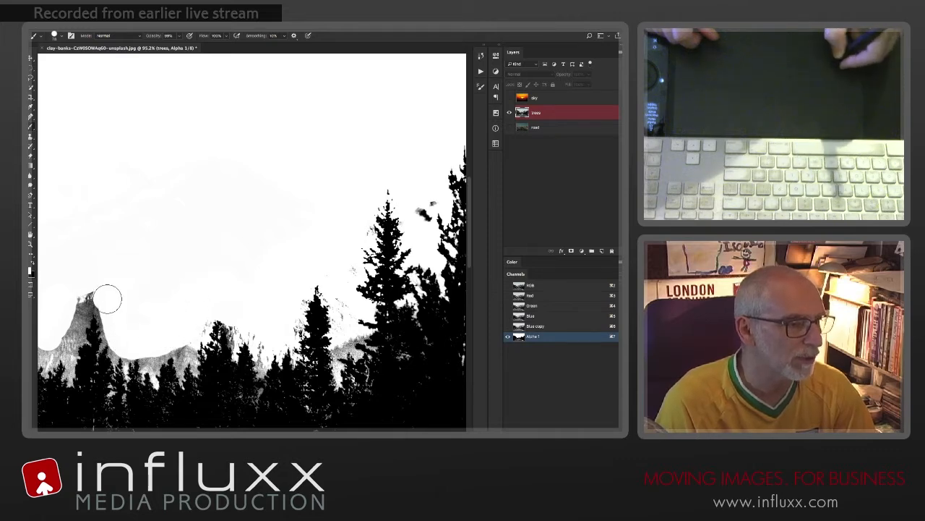
Step: Dodge the highlights between the treetops along the middle of the treeline to whiten the mountain texture behind them
key(o)
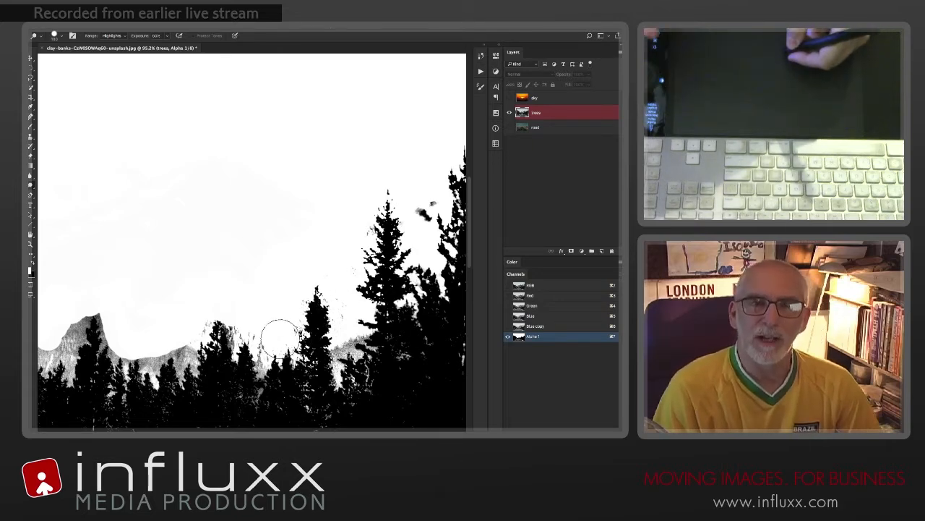
mouse_move(332, 357)
mouse_down()
mouse_move(353, 332)
mouse_move(348, 349)
mouse_move(359, 346)
mouse_move(376, 310)
mouse_move(404, 310)
mouse_move(399, 355)
mouse_up()
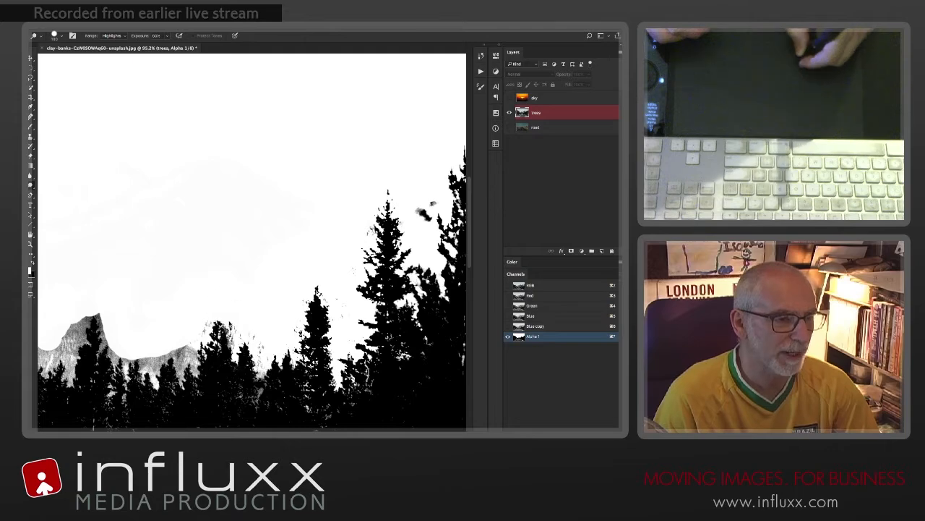
mouse_move(226, 321)
mouse_down()
mouse_move(174, 351)
mouse_move(177, 376)
mouse_up()
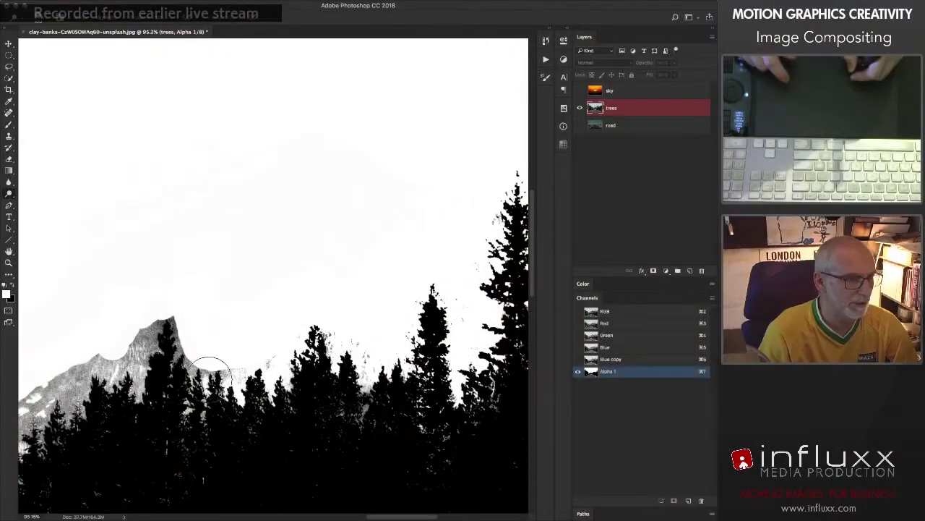
mouse_move(207, 372)
mouse_down()
mouse_move(223, 357)
mouse_move(227, 379)
mouse_move(252, 366)
mouse_move(199, 373)
mouse_move(150, 296)
mouse_move(185, 331)
mouse_move(178, 318)
mouse_move(167, 327)
mouse_move(158, 316)
mouse_move(138, 378)
mouse_move(115, 339)
mouse_move(93, 382)
mouse_move(180, 351)
mouse_up()
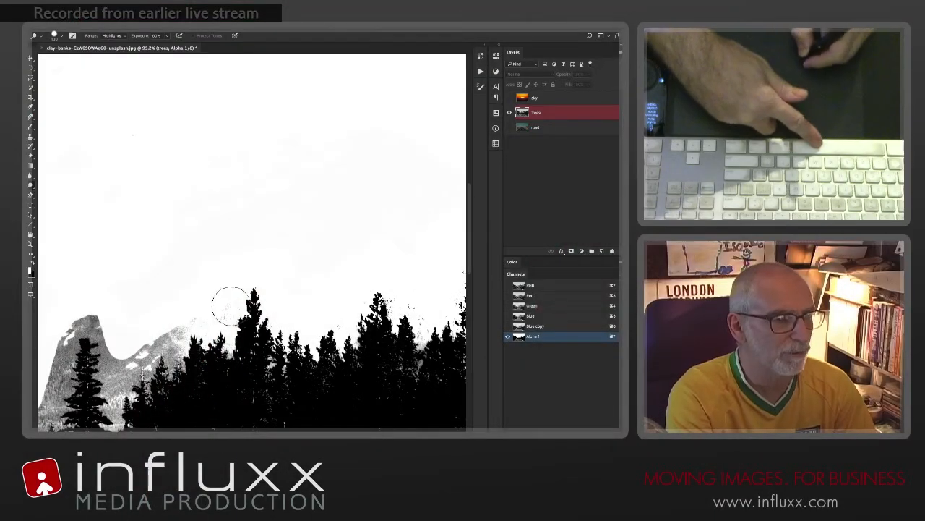
drag(173, 334, 160, 358)
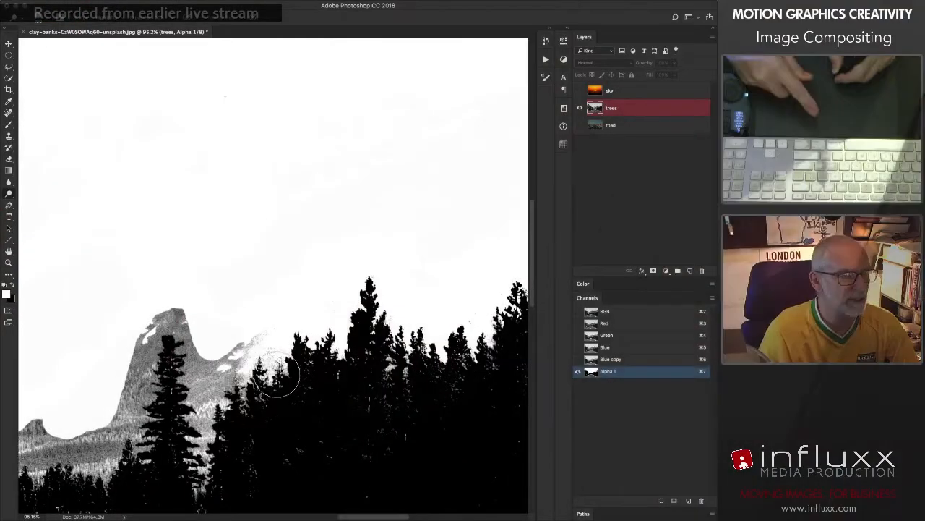
Step: Dodge the mountain peak behind the lone tall conifer and the hillside beside it to white
mouse_move(250, 316)
mouse_down()
mouse_move(219, 366)
mouse_move(206, 358)
mouse_move(217, 406)
mouse_move(199, 313)
mouse_move(228, 368)
mouse_move(193, 324)
mouse_move(183, 341)
mouse_move(188, 460)
mouse_move(201, 459)
mouse_move(200, 413)
mouse_move(210, 424)
mouse_move(190, 333)
mouse_move(165, 288)
mouse_move(171, 317)
mouse_move(184, 314)
mouse_move(149, 326)
mouse_move(138, 377)
mouse_move(161, 319)
mouse_up()
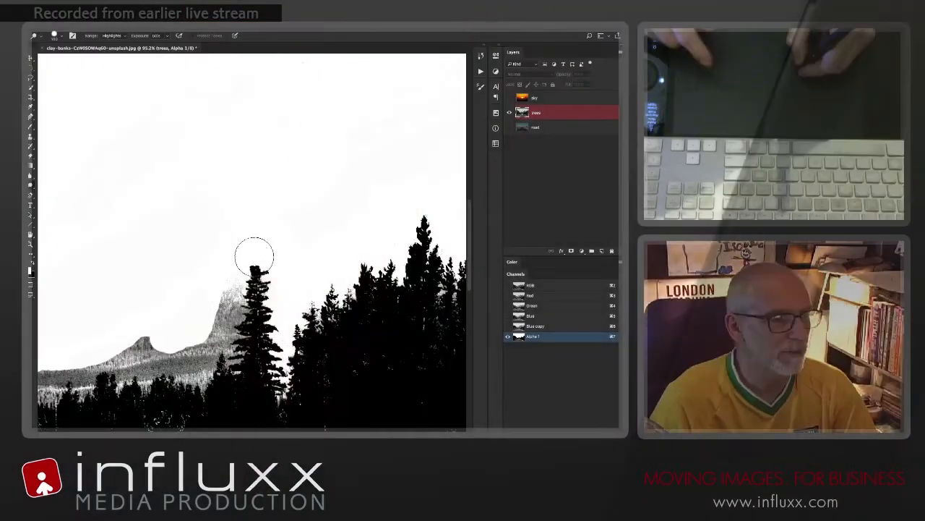
mouse_move(254, 258)
mouse_down()
mouse_move(227, 282)
mouse_move(237, 326)
mouse_move(230, 306)
mouse_move(215, 324)
mouse_move(223, 341)
mouse_move(212, 329)
mouse_move(232, 304)
mouse_move(217, 362)
mouse_move(177, 358)
mouse_move(189, 365)
mouse_move(222, 353)
mouse_move(181, 370)
mouse_move(202, 368)
mouse_move(221, 348)
mouse_move(154, 356)
mouse_move(236, 308)
mouse_move(221, 308)
mouse_move(201, 354)
mouse_move(189, 340)
mouse_move(176, 371)
mouse_up()
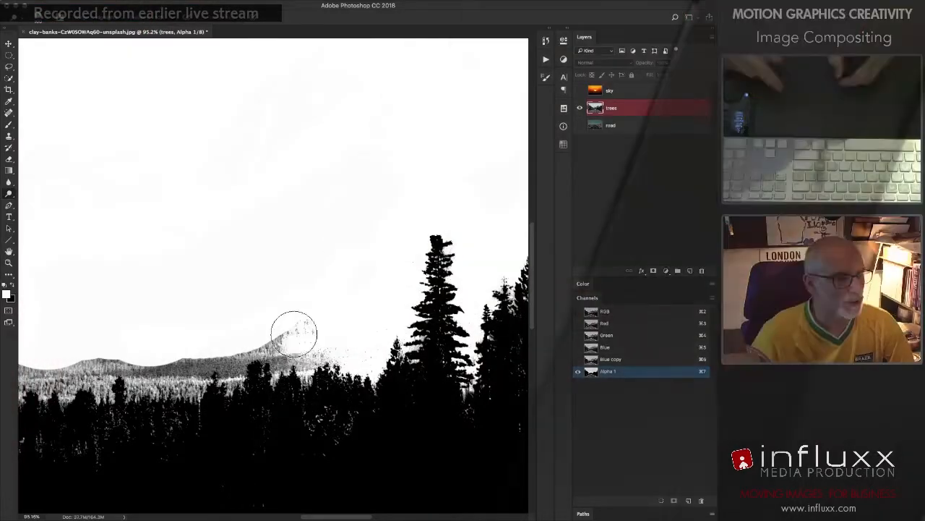
mouse_move(294, 332)
mouse_down()
mouse_move(328, 353)
mouse_move(311, 342)
mouse_move(313, 313)
mouse_move(200, 356)
mouse_move(306, 334)
mouse_move(176, 368)
mouse_move(314, 332)
mouse_move(183, 374)
mouse_move(303, 352)
mouse_up()
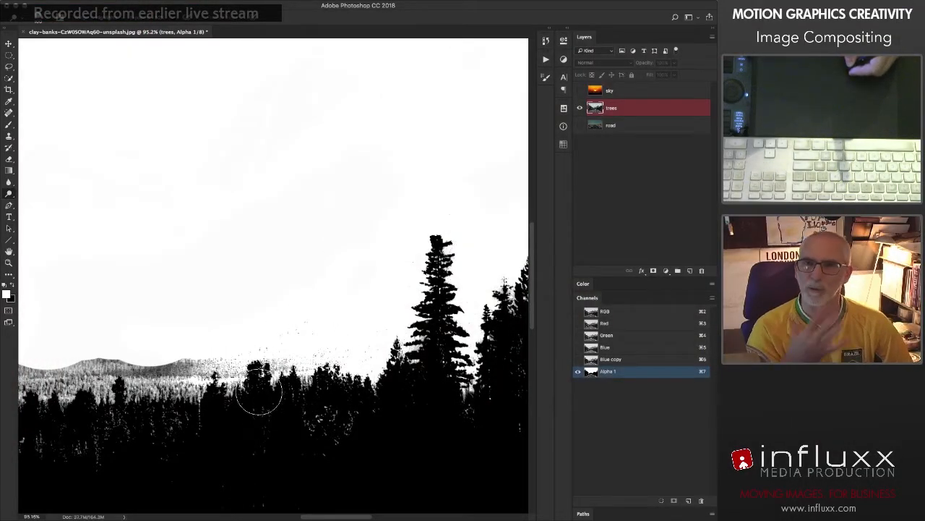
mouse_move(271, 354)
mouse_down()
mouse_move(294, 378)
mouse_move(322, 354)
mouse_up()
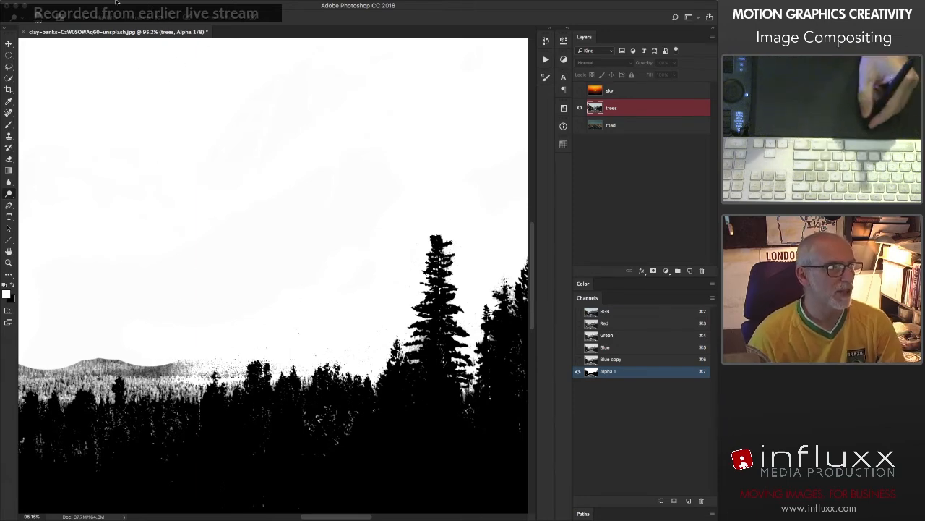
Step: Dodge the highlights of the distant hills above the treeline to whiten their remaining grey texture
mouse_move(155, 368)
mouse_down()
mouse_move(206, 368)
mouse_move(176, 368)
mouse_up()
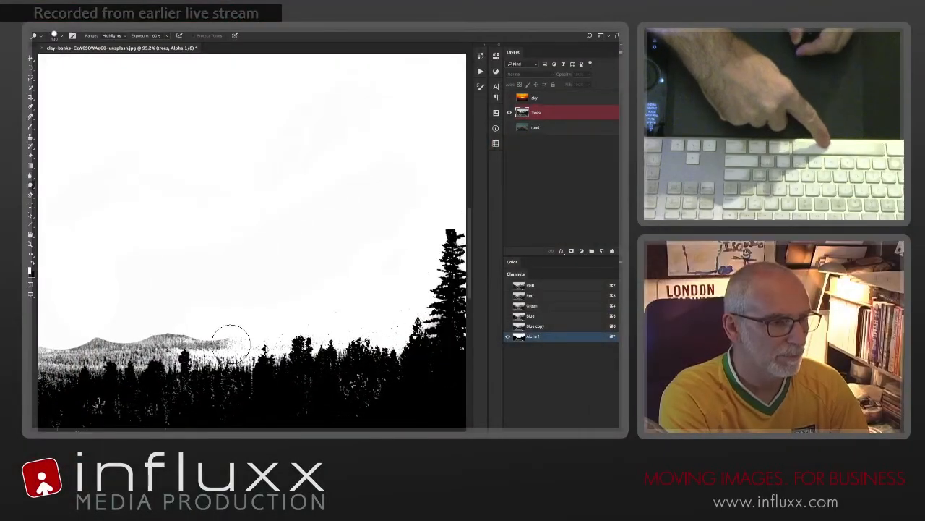
mouse_move(231, 341)
mouse_down()
mouse_move(168, 339)
mouse_move(190, 341)
mouse_up()
drag(215, 372, 144, 354)
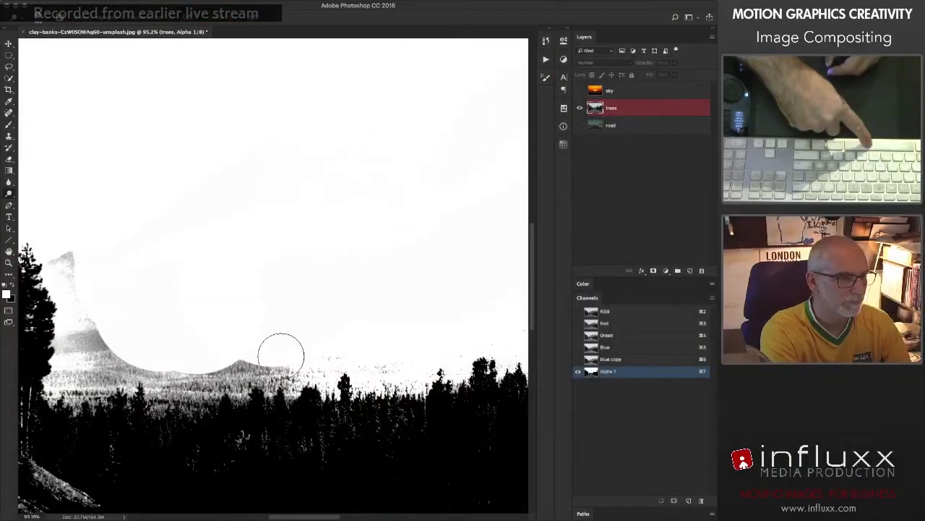
mouse_move(281, 355)
mouse_down()
mouse_move(228, 381)
mouse_move(203, 364)
mouse_move(257, 372)
mouse_move(187, 358)
mouse_up()
mouse_move(291, 370)
mouse_down()
mouse_move(378, 360)
mouse_move(237, 392)
mouse_move(295, 405)
mouse_up()
Step: Dodge the steep mountain slope beside the tall tree cluster left of the road until it blends into the white sky
drag(215, 397, 155, 391)
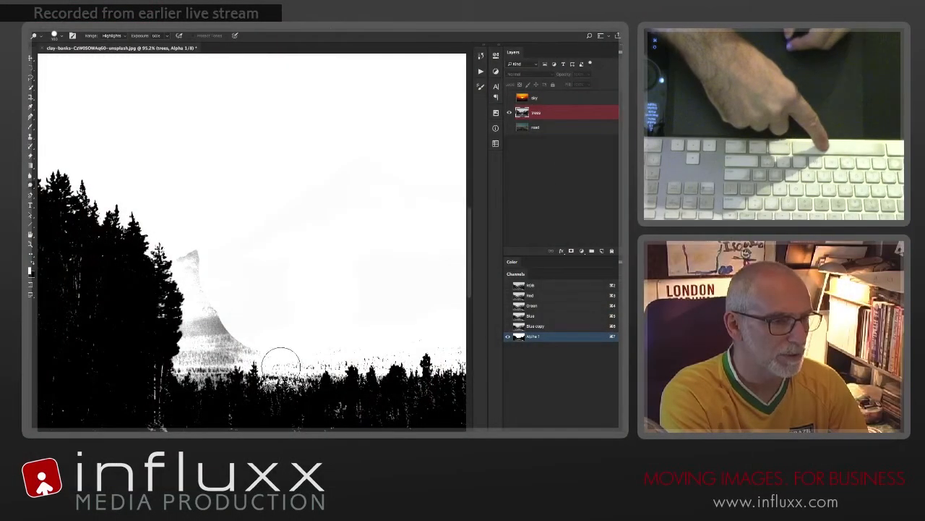
drag(211, 317, 199, 271)
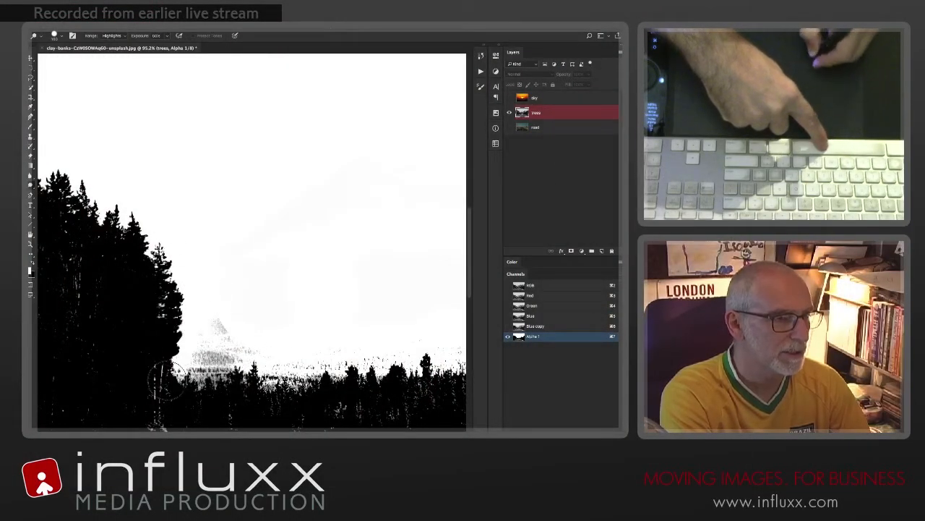
drag(166, 379, 203, 307)
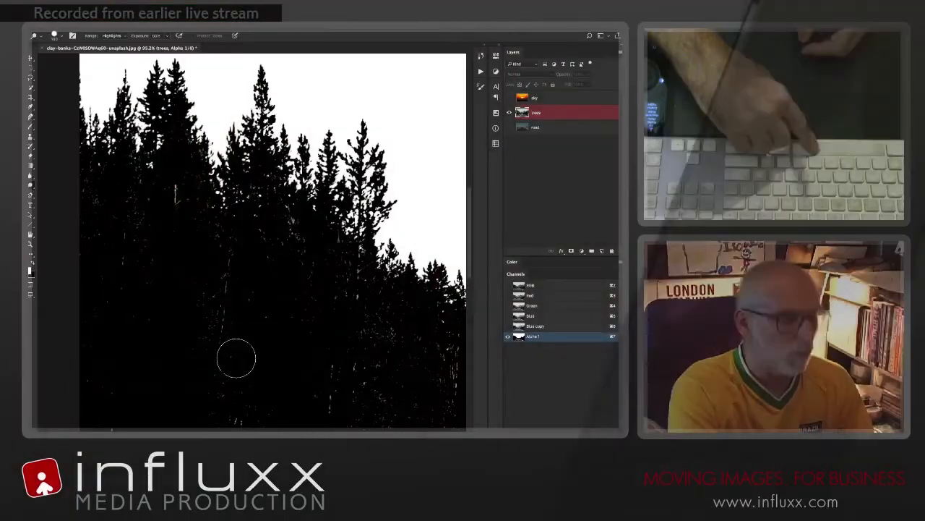
Step: Switch to the Burn tool with the Midtones range, and set its brush to 147 px with adjusted hardness
key(shift+o)
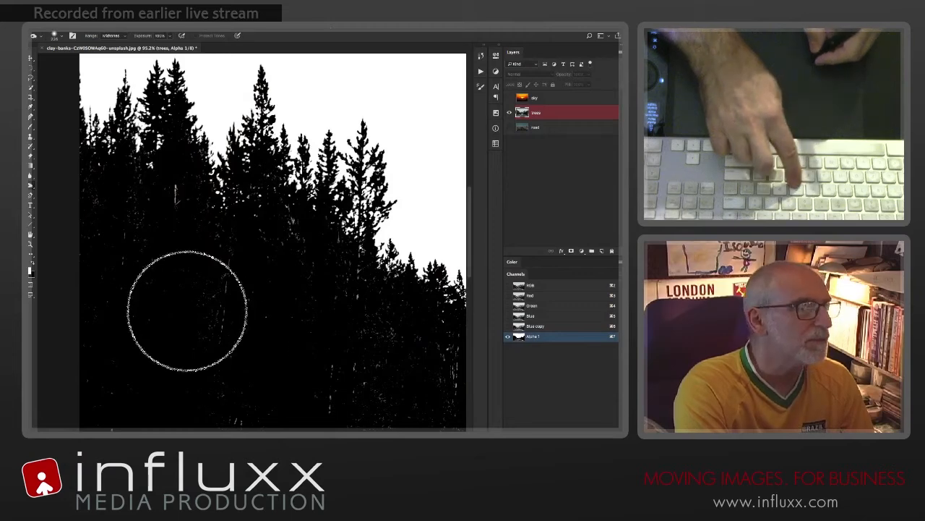
mouse_move(199, 318)
mouse_down()
mouse_move(177, 324)
mouse_move(187, 327)
mouse_up()
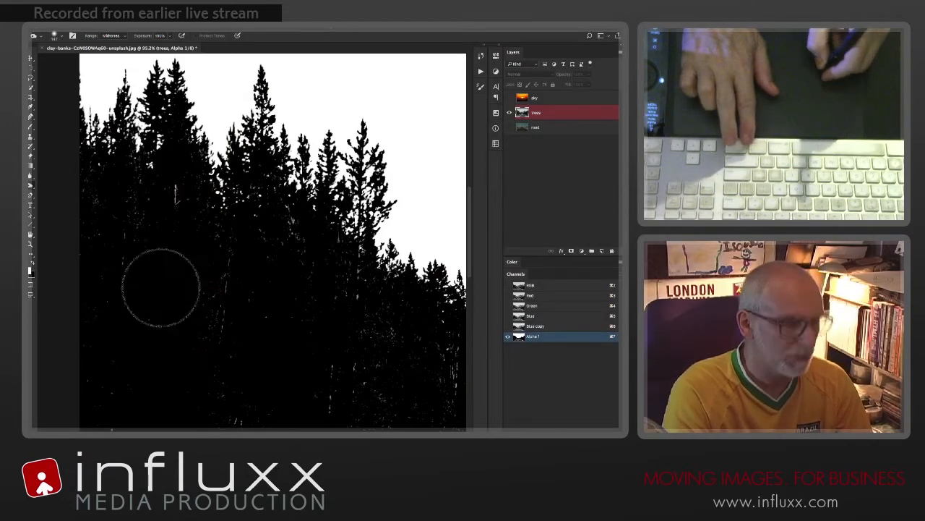
key(Return)
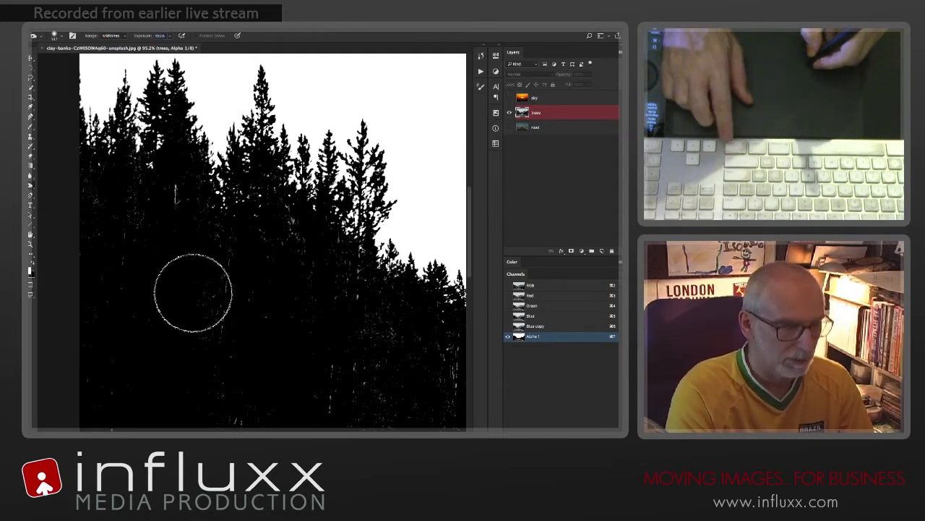
right_click(188, 292)
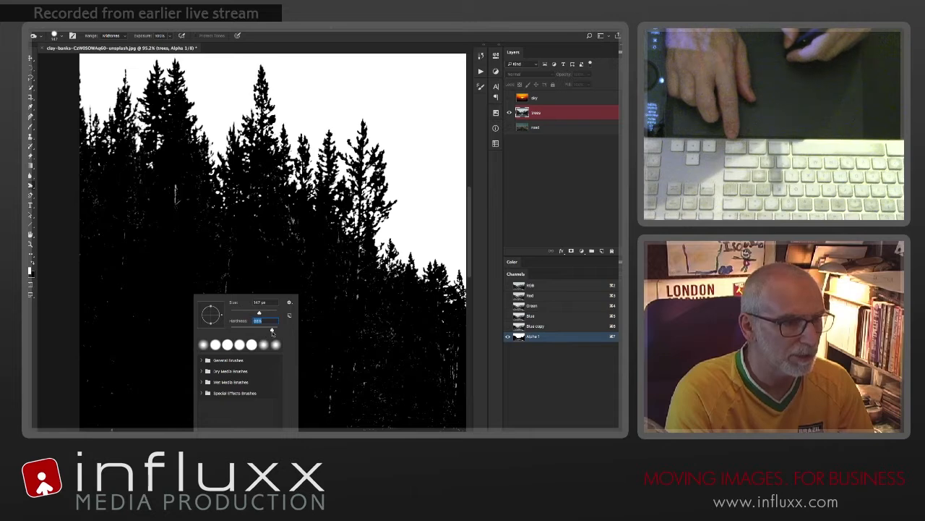
key(Return)
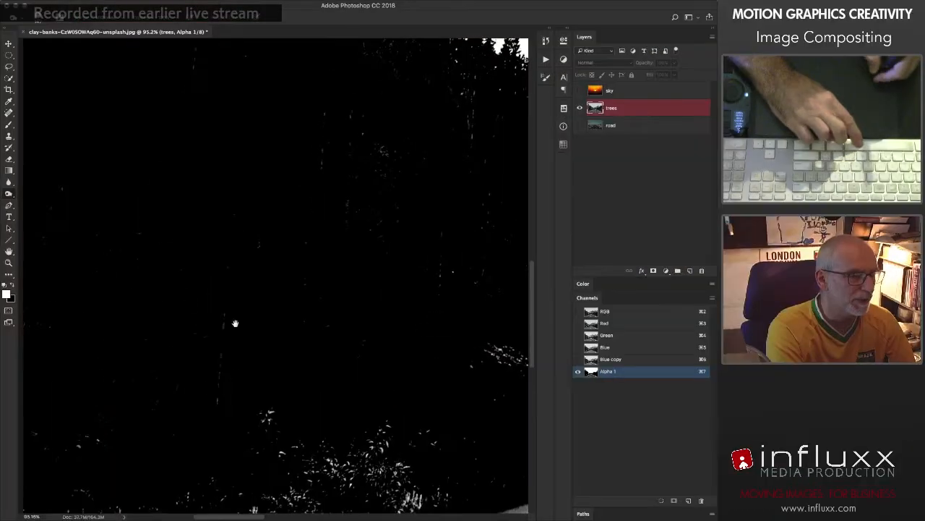
Step: Burn the light grassy bank at the foot of the trees left of the road to black
drag(282, 449, 249, 245)
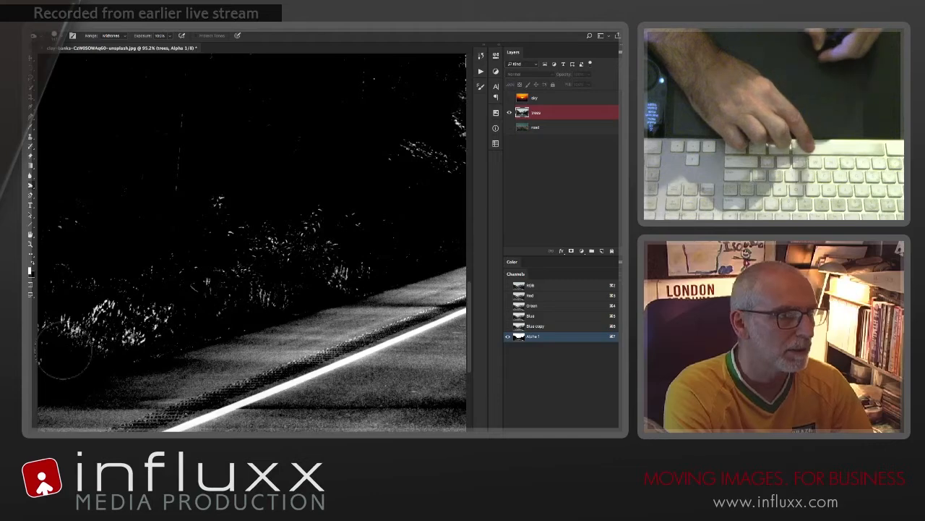
drag(347, 79, 448, 159)
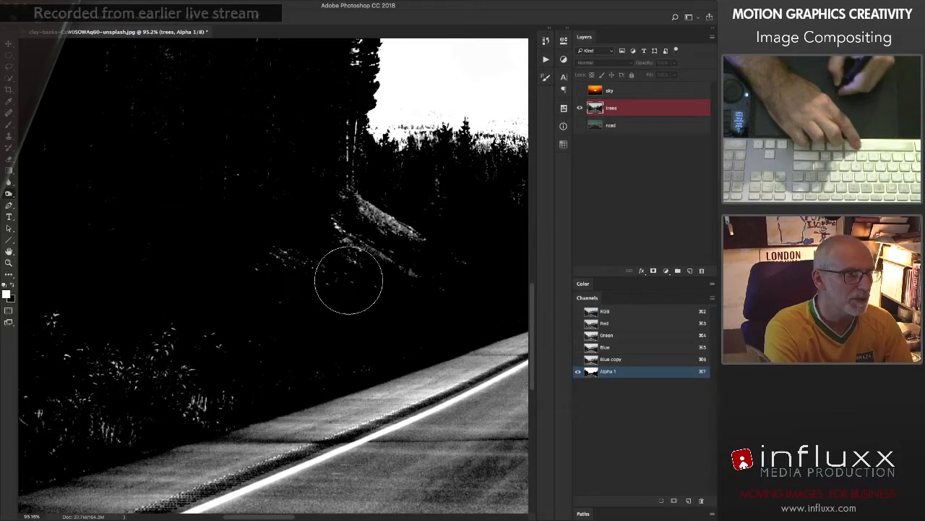
mouse_move(348, 280)
mouse_down()
mouse_move(367, 248)
mouse_move(430, 258)
mouse_move(278, 220)
mouse_move(375, 222)
mouse_up()
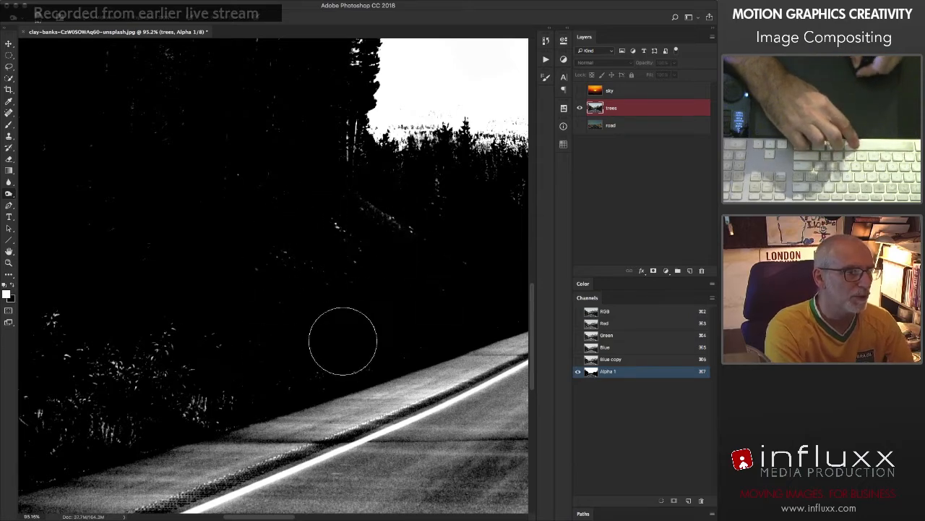
Step: Burn the light specks inside the tall tree cluster left of the road to make the trees solid black
scroll(242, 227, up, 5)
scroll(243, 226, up, 4)
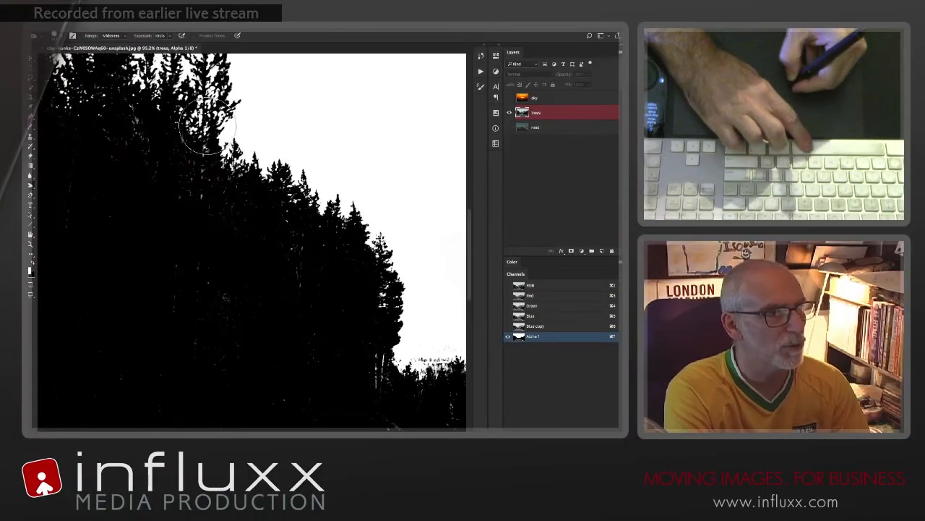
drag(163, 217, 237, 308)
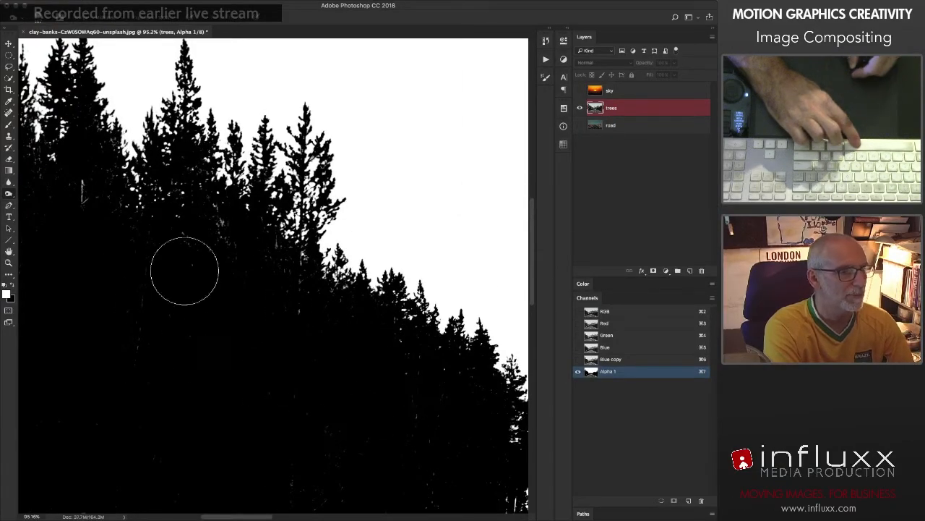
key(super+minus)
key(super+minus)
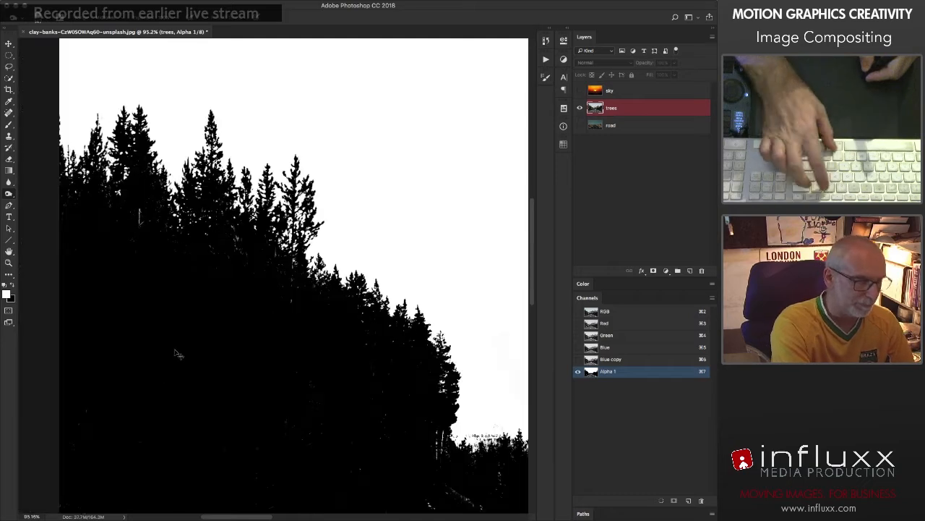
drag(248, 387, 202, 282)
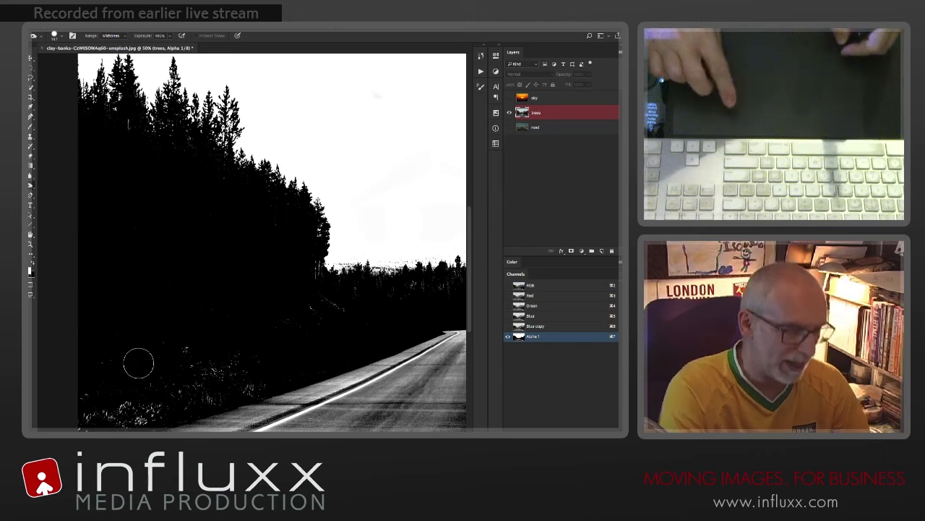
Step: Paint black over the grass beside the road and the light trunks and undergrowth on both sides with the Brush tool
key(b)
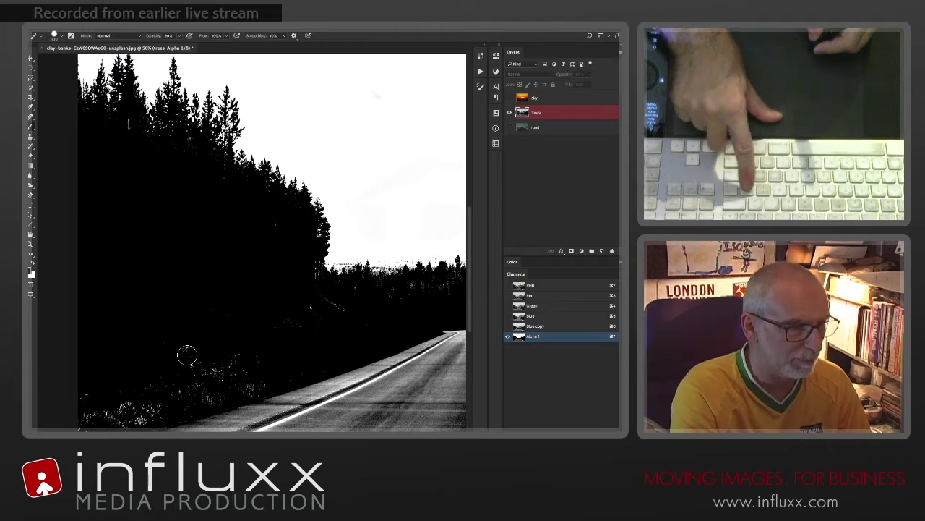
drag(243, 377, 188, 407)
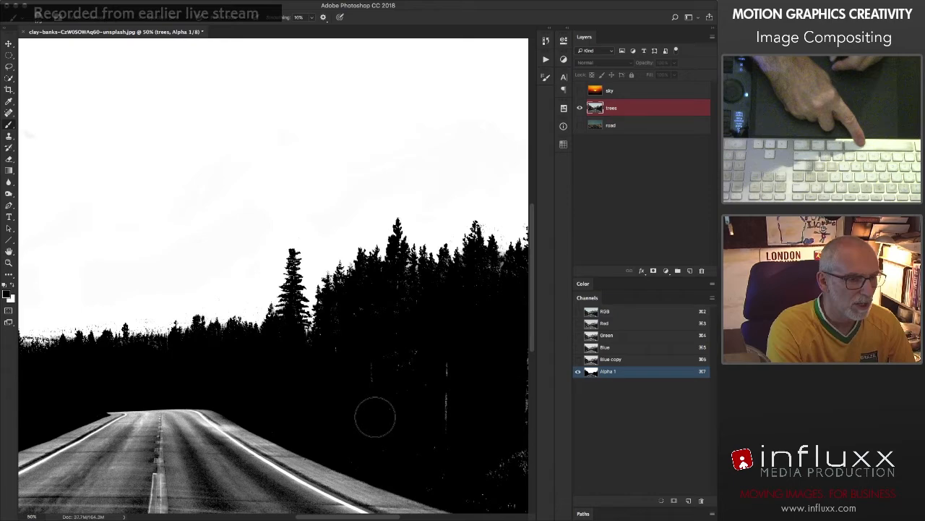
drag(373, 427, 289, 410)
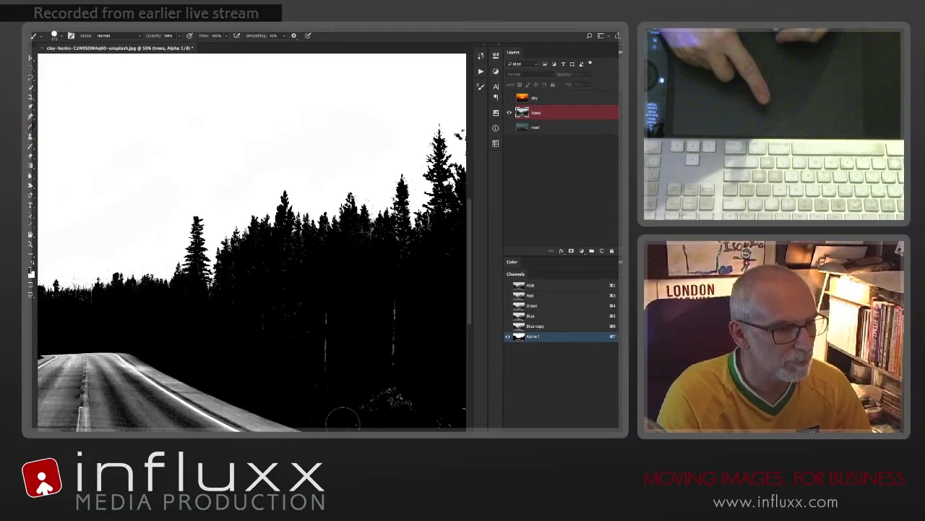
mouse_move(344, 423)
mouse_down()
mouse_move(383, 435)
mouse_move(392, 376)
mouse_up()
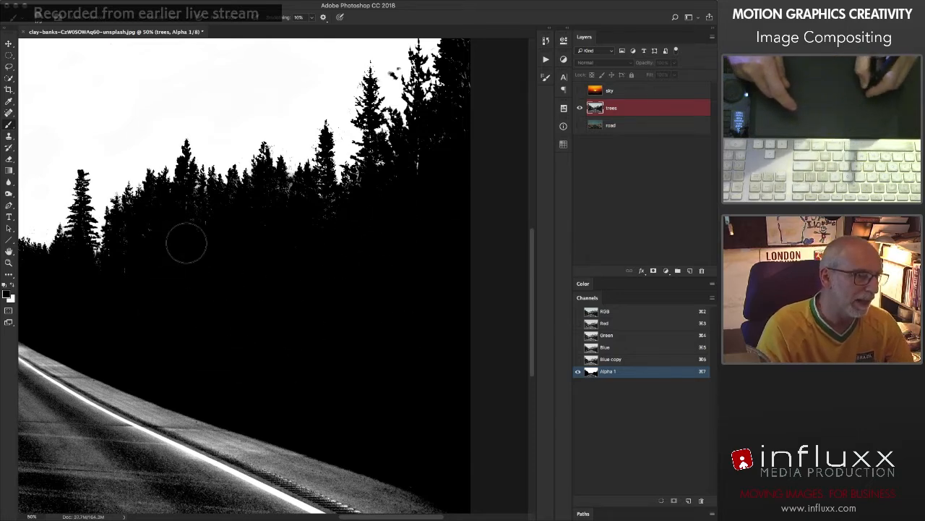
Step: Burn the light specks among the trees right of the road with a smaller brush, and paint stray sky marks beside the tall trees white
key(bracketleft)
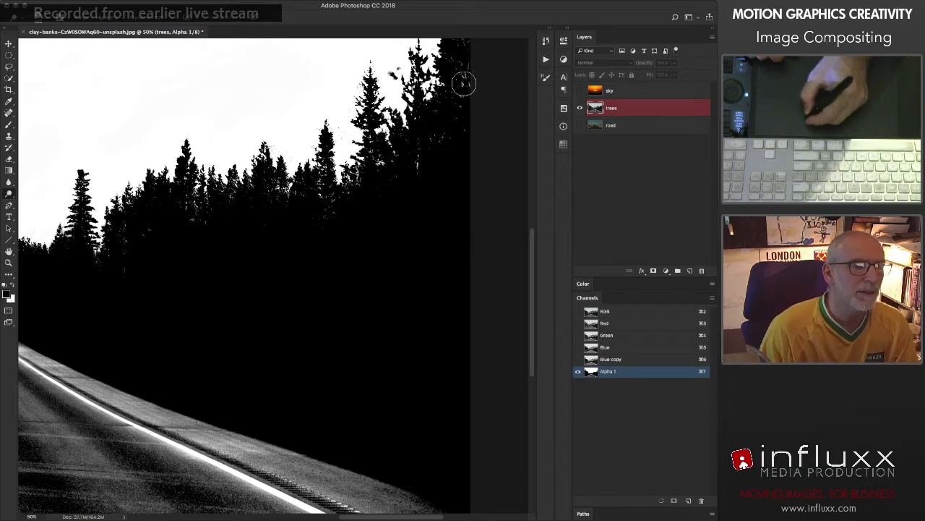
drag(316, 195, 258, 260)
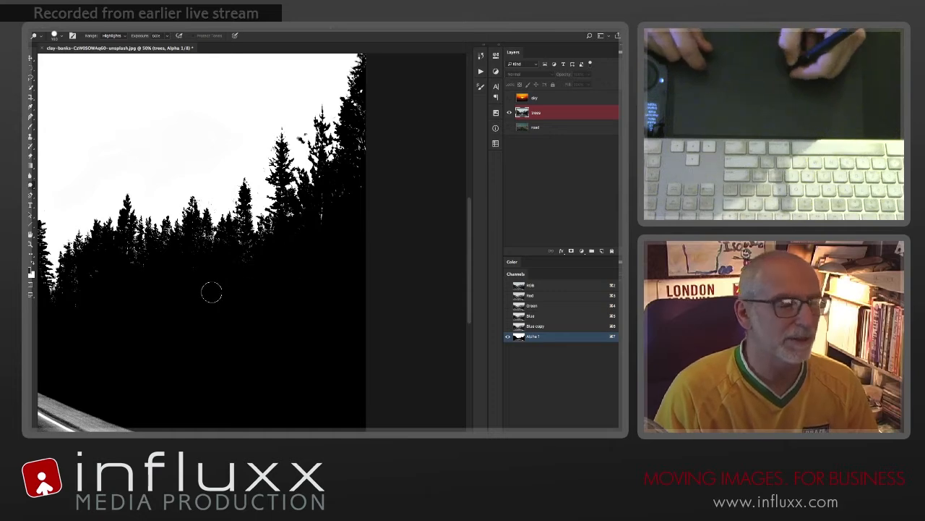
drag(172, 274, 248, 255)
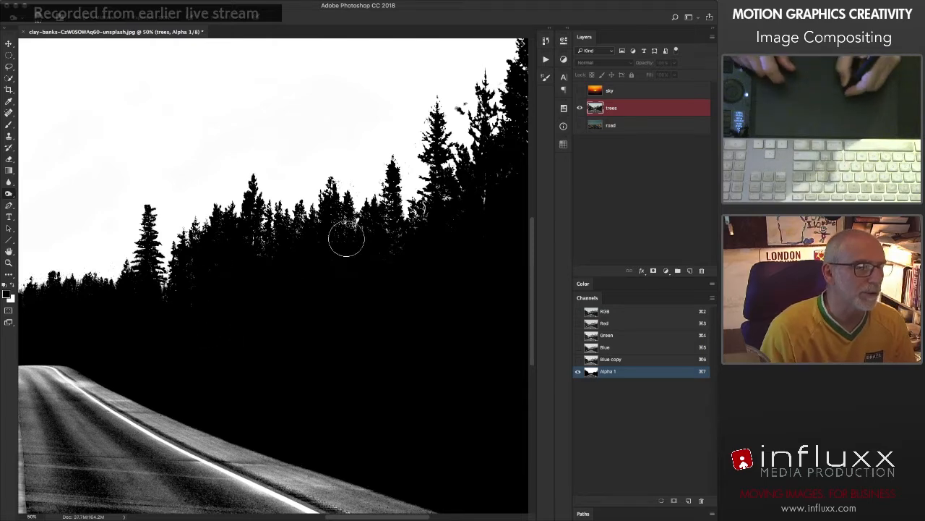
drag(331, 330, 244, 326)
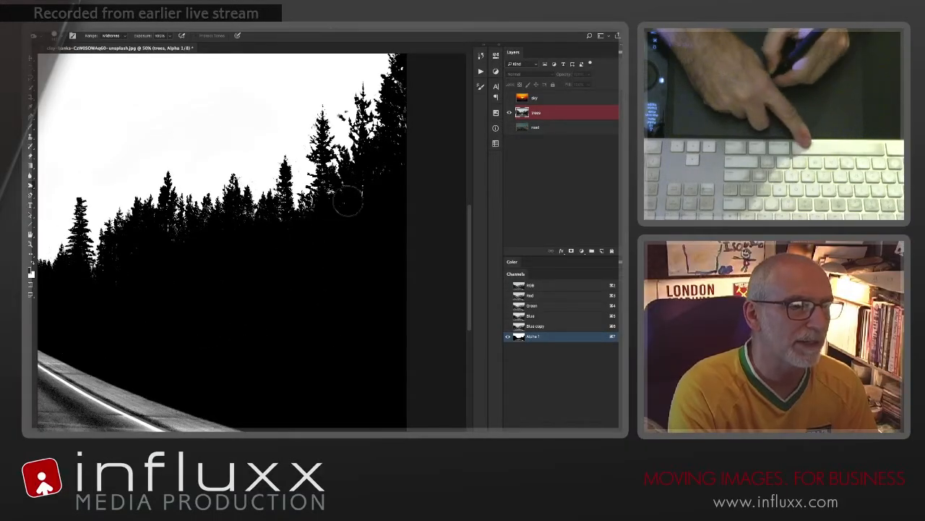
drag(297, 268, 237, 319)
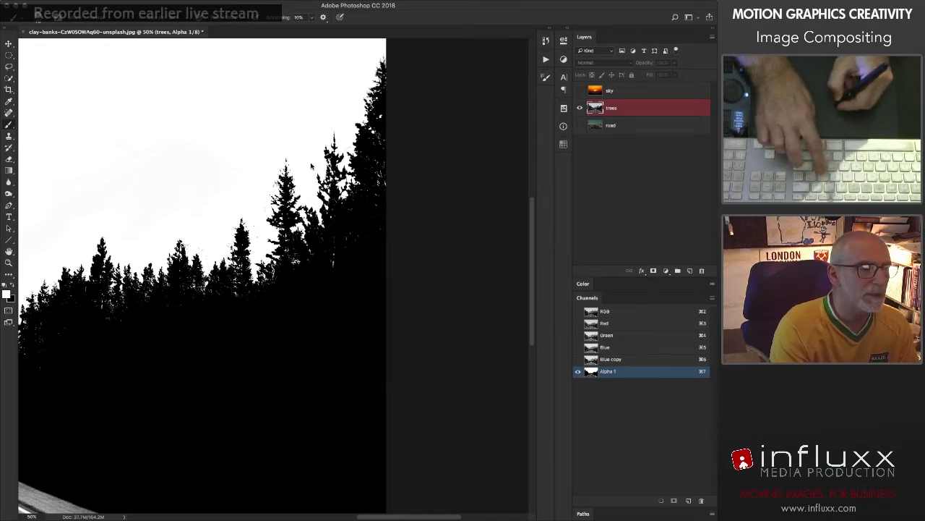
Step: Paint white with a smaller brush over the speckles above the distant treeline next to the left tree cluster
key(super+0)
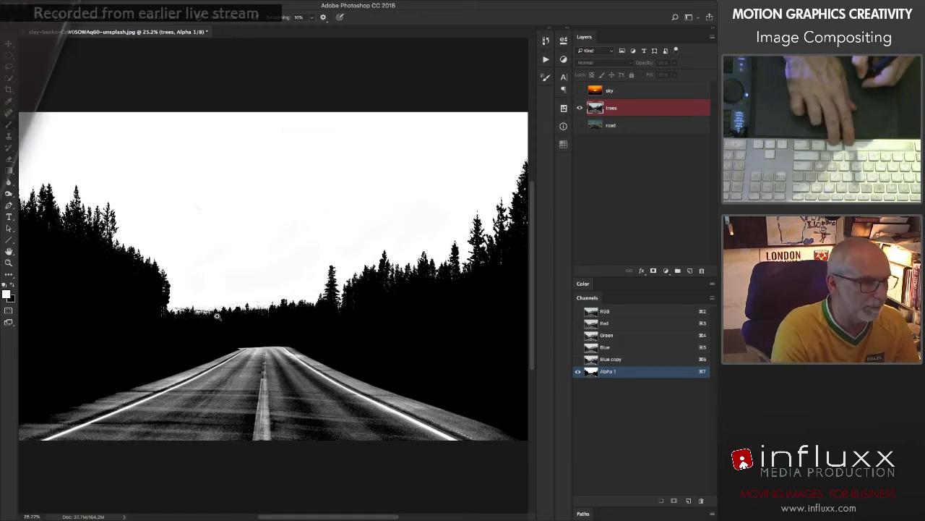
drag(188, 308, 427, 398)
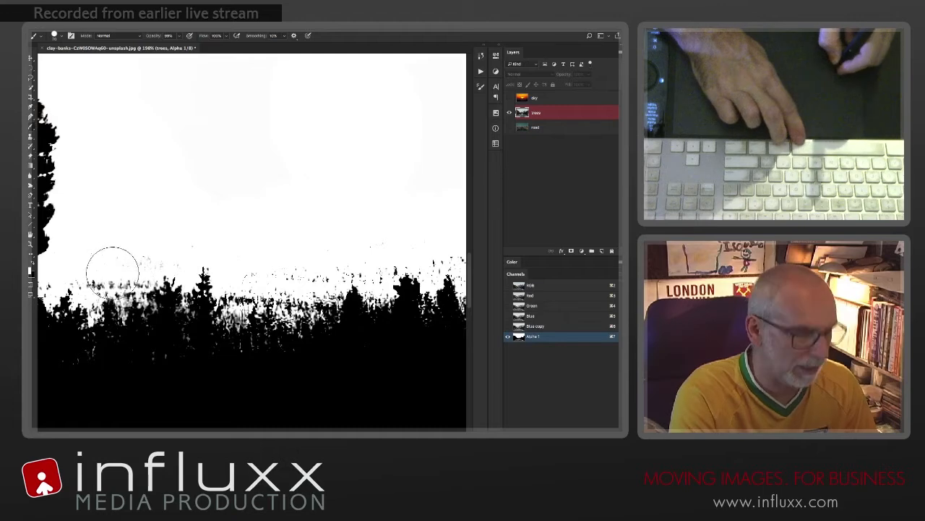
key(bracketleft)
key(bracketleft)
drag(111, 272, 216, 265)
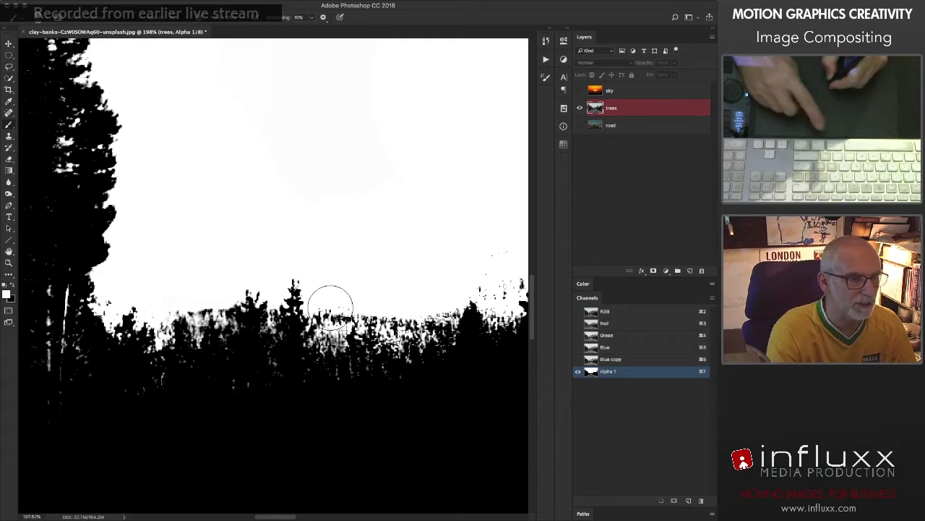
mouse_move(331, 308)
mouse_down()
mouse_move(346, 308)
mouse_move(223, 302)
mouse_move(295, 304)
mouse_move(290, 269)
mouse_up()
Step: Paint white over the stray black speckles above the middle stretch of the distant treeline
drag(355, 222, 264, 228)
drag(381, 278, 456, 238)
mouse_move(400, 263)
mouse_down()
mouse_move(305, 266)
mouse_move(355, 268)
mouse_up()
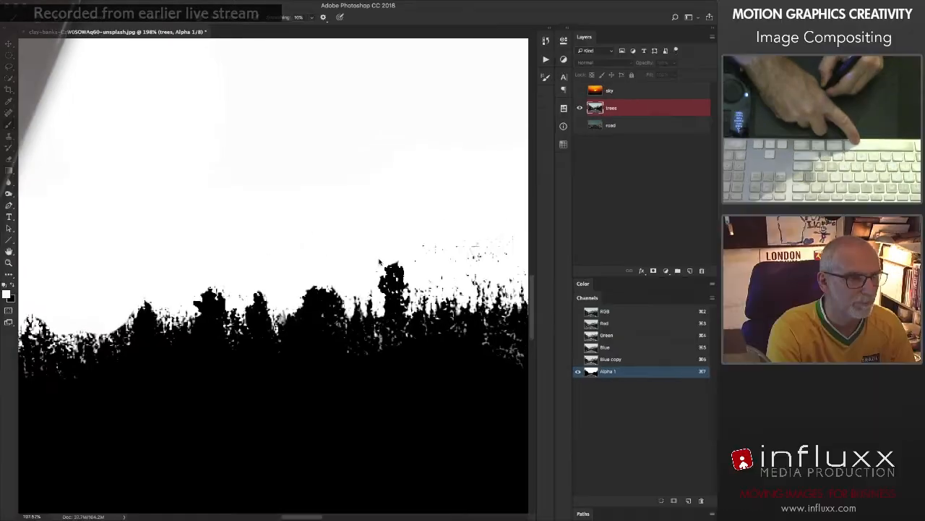
drag(360, 235, 272, 246)
drag(348, 279, 380, 286)
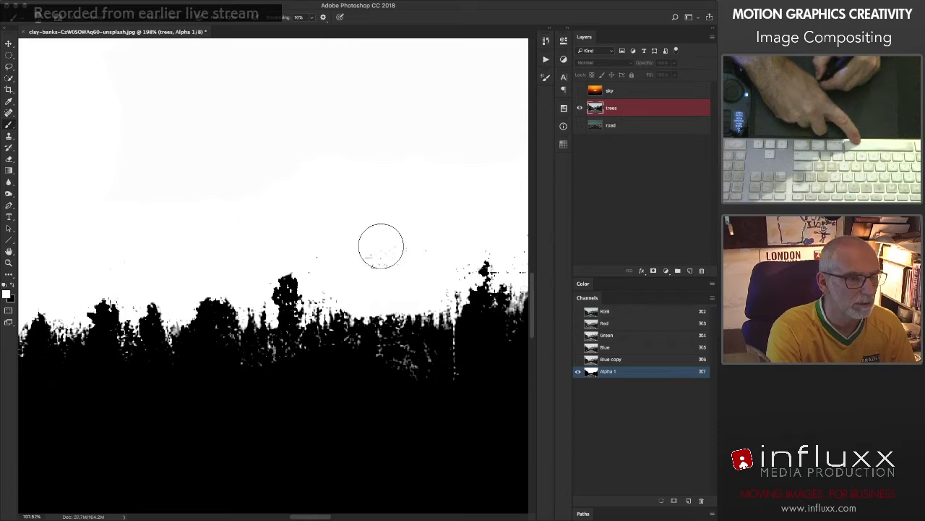
Step: Paint white over the leftover specks above the treetops leading up to the lone tall conifer
drag(456, 244, 304, 244)
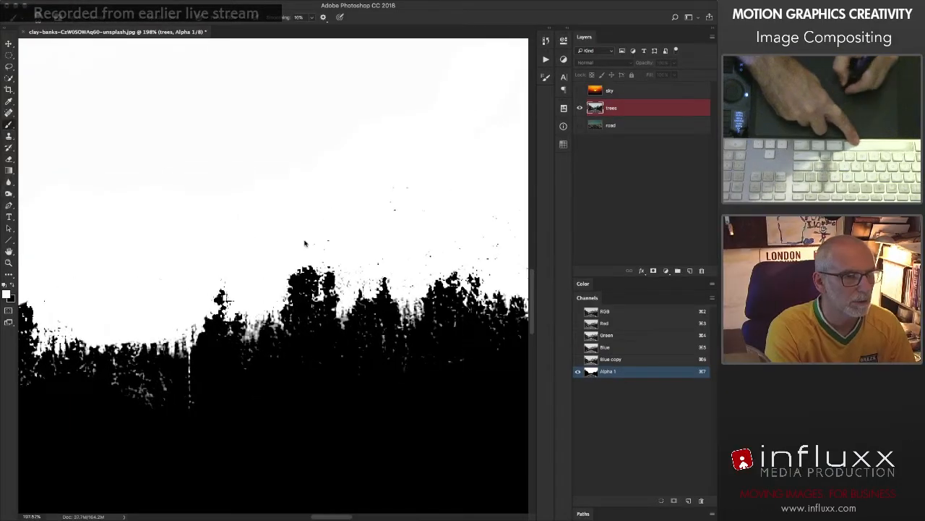
mouse_move(393, 253)
mouse_down()
mouse_move(299, 285)
mouse_move(255, 281)
mouse_up()
mouse_move(310, 290)
mouse_down()
mouse_move(352, 291)
mouse_move(411, 272)
mouse_up()
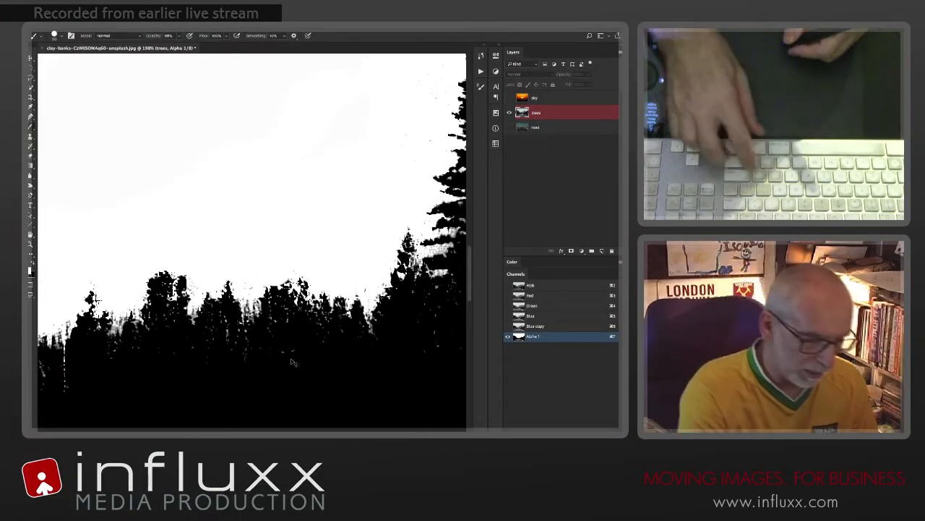
Step: Dodge the highlights with a larger brush along both road edges and across the road surface in the alpha channel
key(ctrl+0)
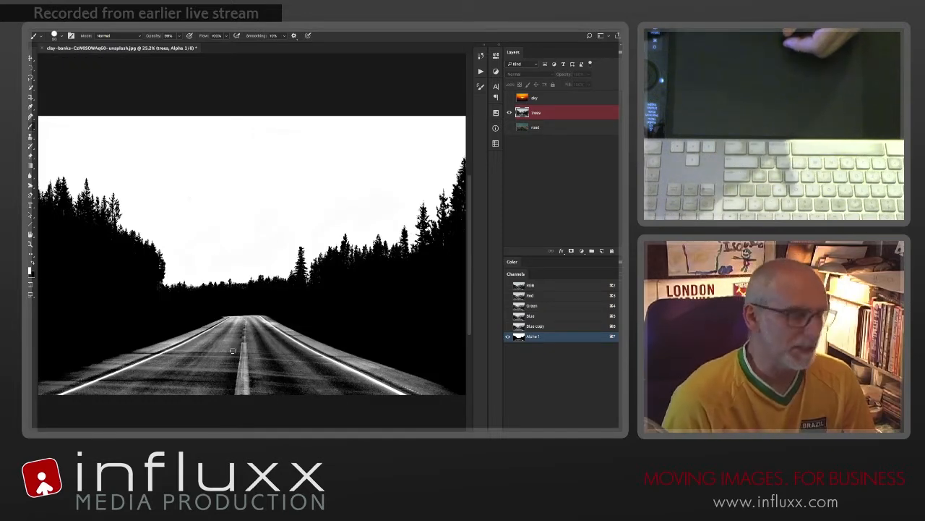
key(o)
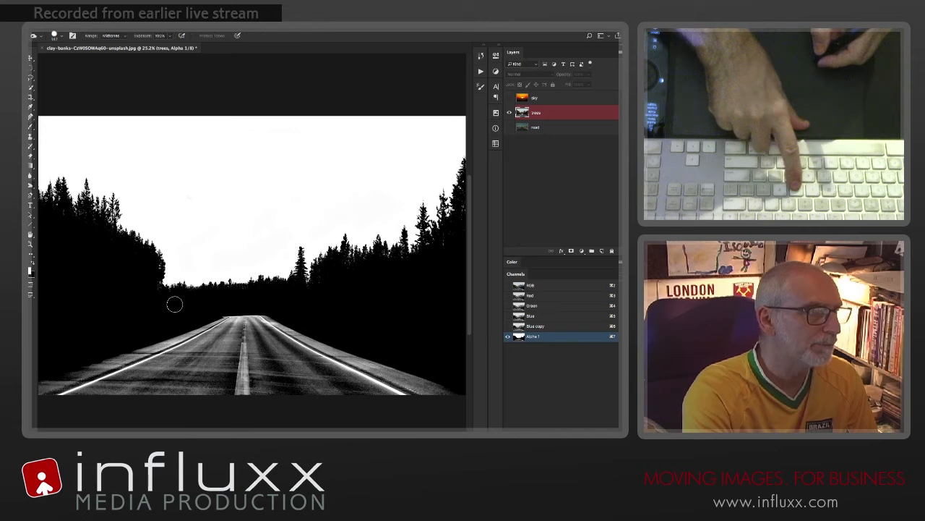
key(alt+shift+h)
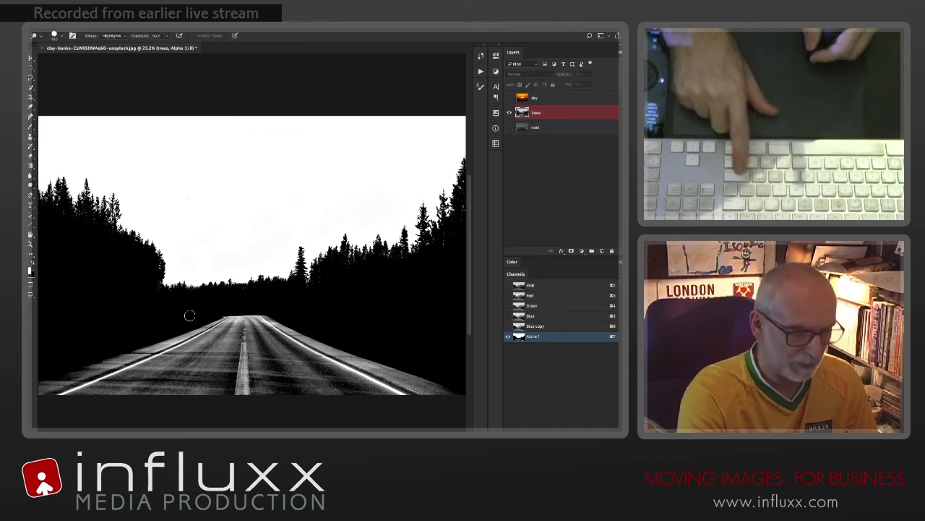
key(])
key(])
key(])
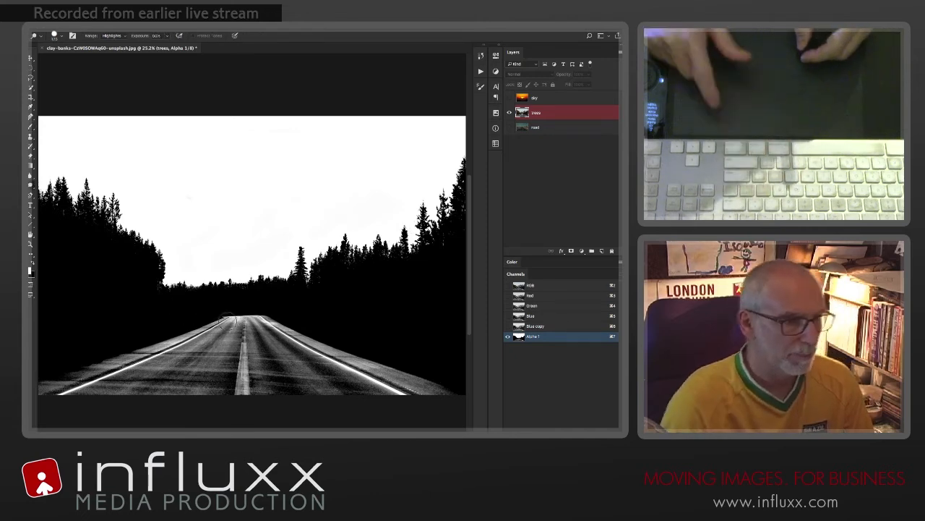
drag(229, 320, 65, 387)
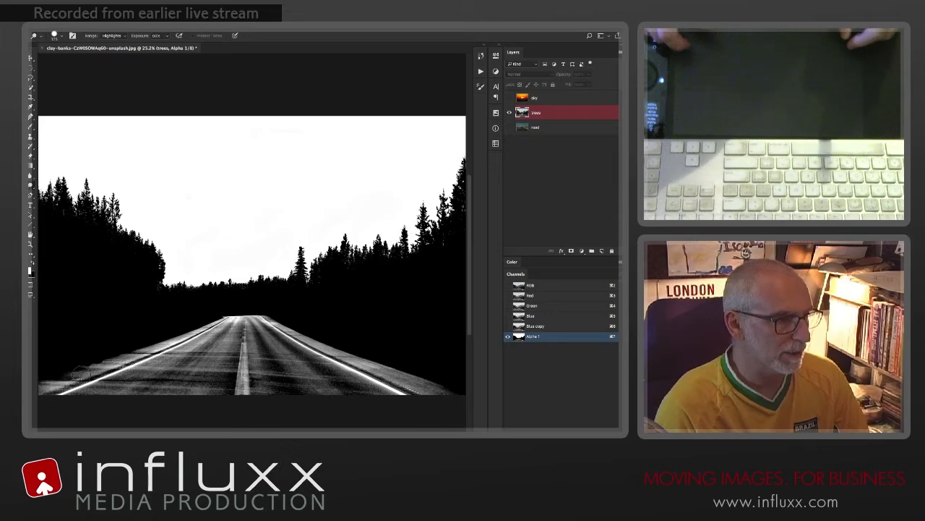
mouse_move(217, 322)
mouse_down()
mouse_move(285, 329)
mouse_move(443, 401)
mouse_up()
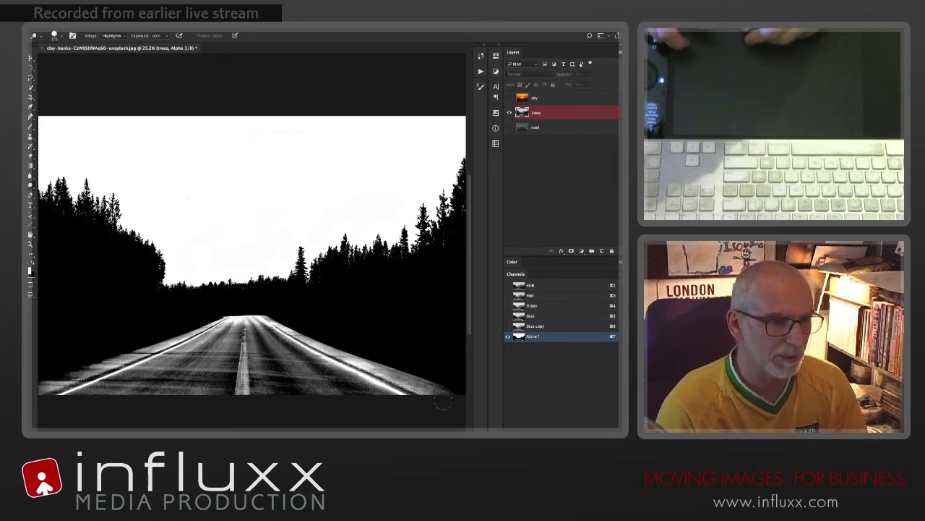
mouse_move(396, 361)
mouse_down()
mouse_move(390, 370)
mouse_move(286, 331)
mouse_move(315, 373)
mouse_move(225, 372)
mouse_move(136, 401)
mouse_up()
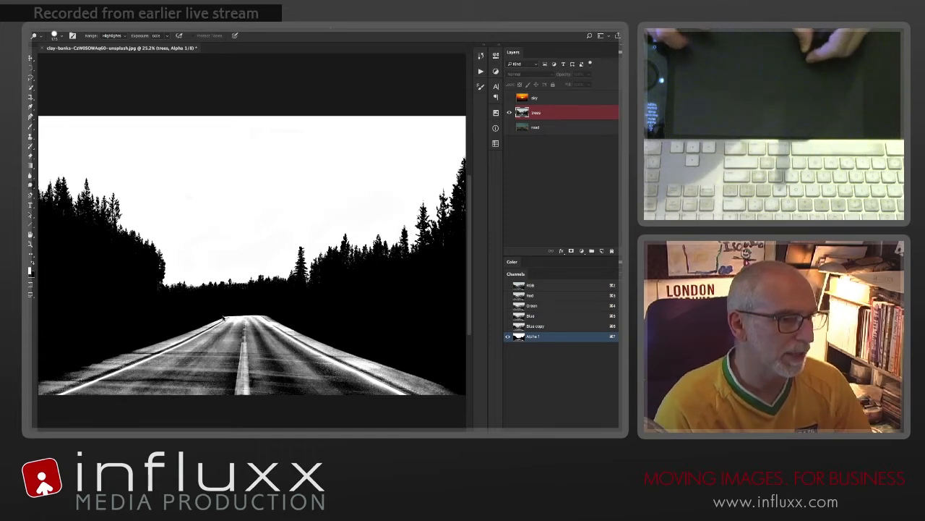
mouse_move(153, 353)
mouse_down()
mouse_move(91, 381)
mouse_move(186, 323)
mouse_move(222, 325)
mouse_move(248, 309)
mouse_move(277, 323)
mouse_move(233, 334)
mouse_move(242, 348)
mouse_move(232, 324)
mouse_move(70, 399)
mouse_move(126, 394)
mouse_move(191, 334)
mouse_up()
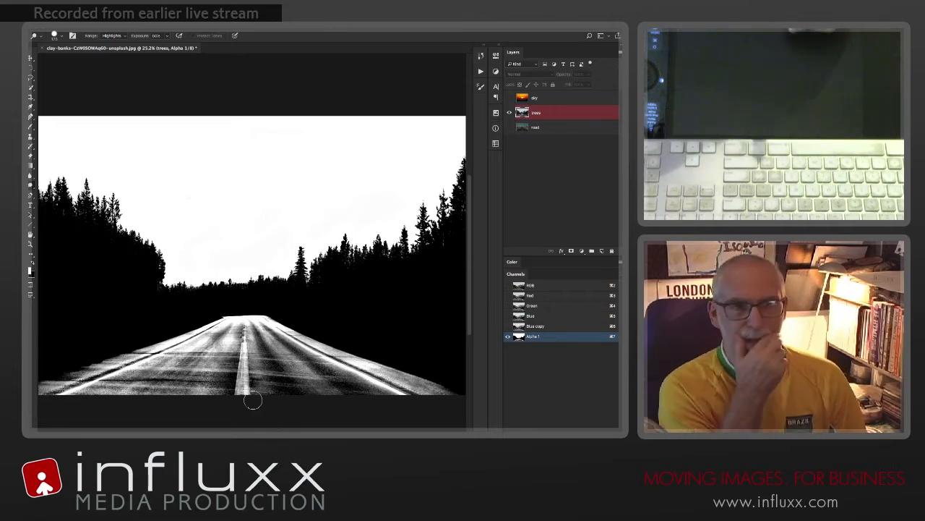
ctrl+click(519, 339)
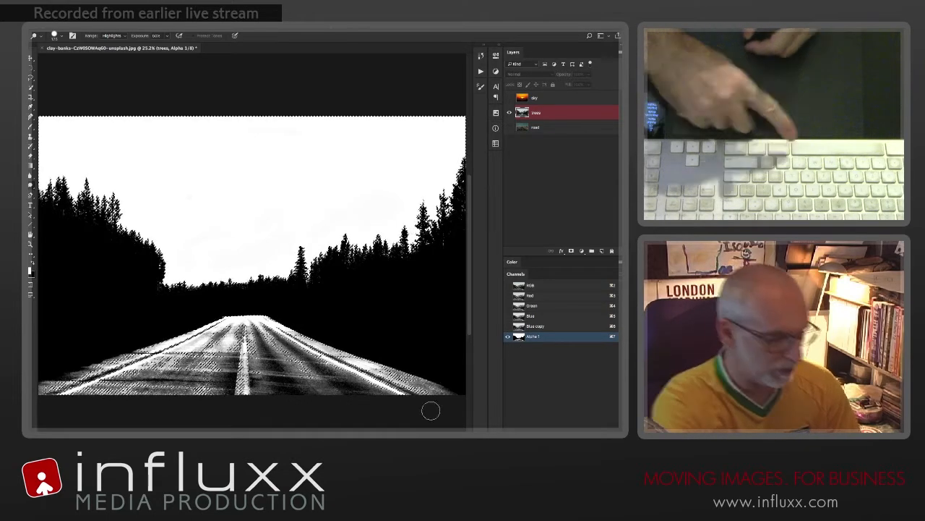
key(ctrl+d)
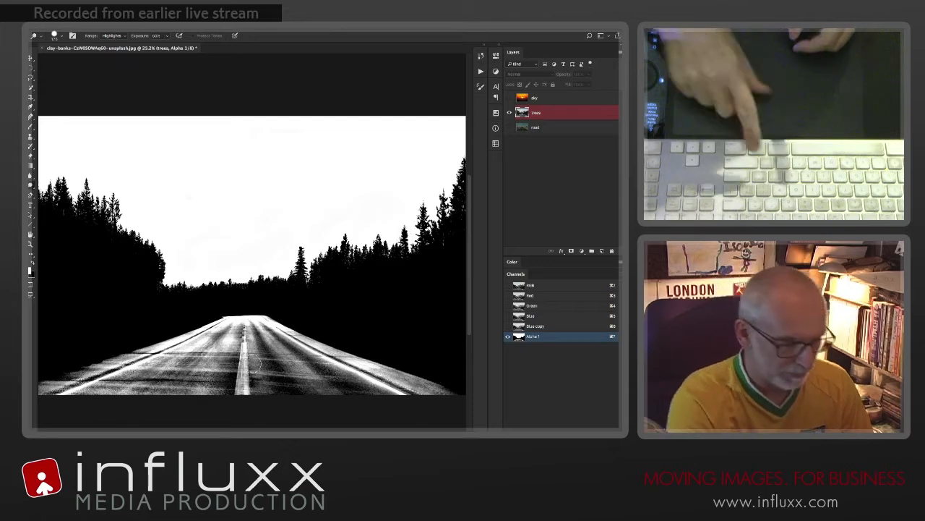
Step: Paint the road surface solid white with an enlarged brush, undoing the stray stroke along the way
key(b)
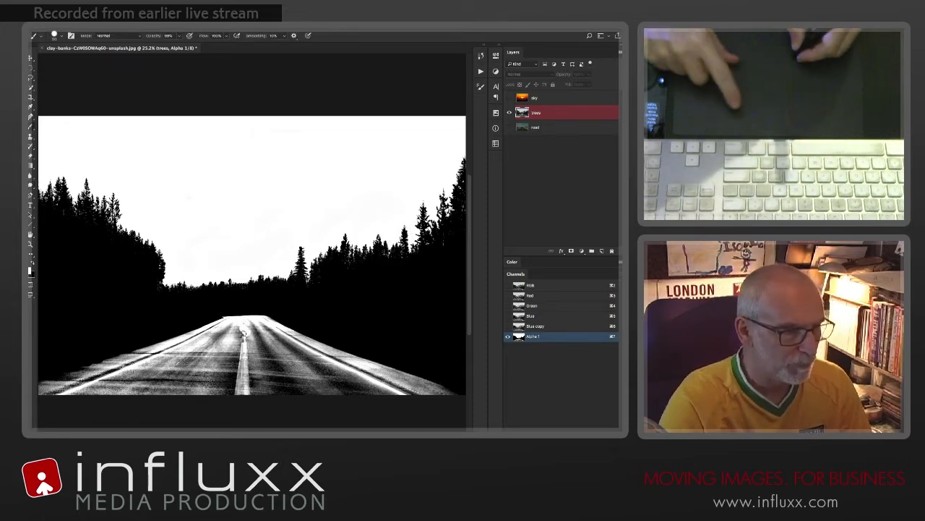
mouse_move(262, 372)
mouse_down()
mouse_move(243, 386)
mouse_move(248, 398)
mouse_up()
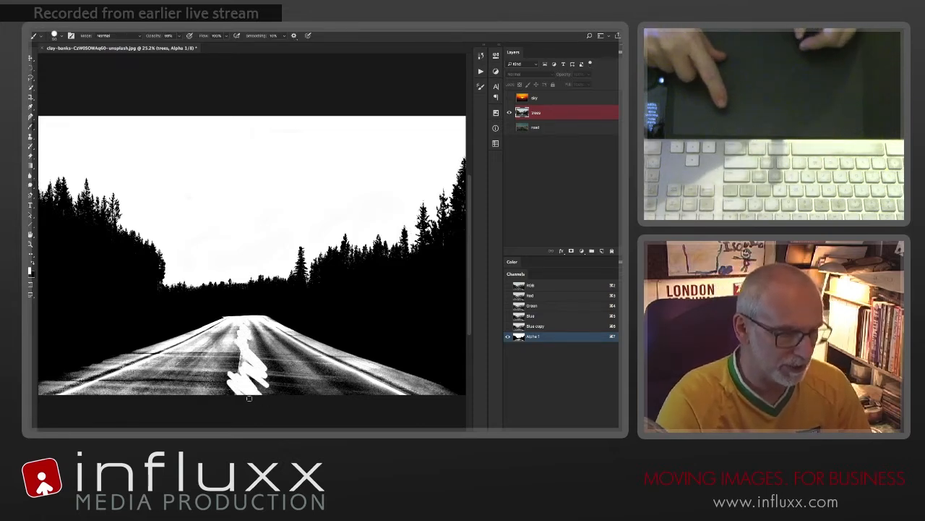
key(bracketright)
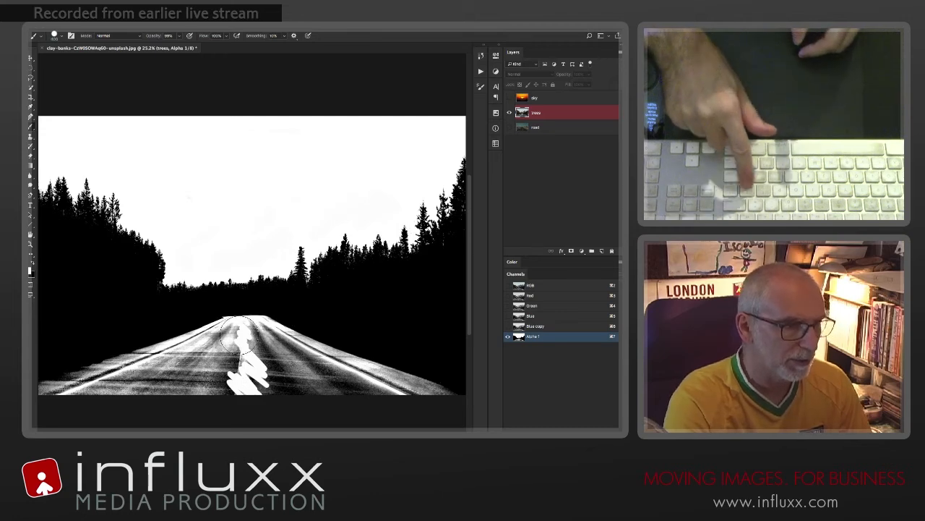
mouse_move(228, 340)
mouse_down()
mouse_move(249, 334)
mouse_move(311, 374)
mouse_move(397, 409)
mouse_move(394, 383)
mouse_move(330, 366)
mouse_up()
key(ctrl+z)
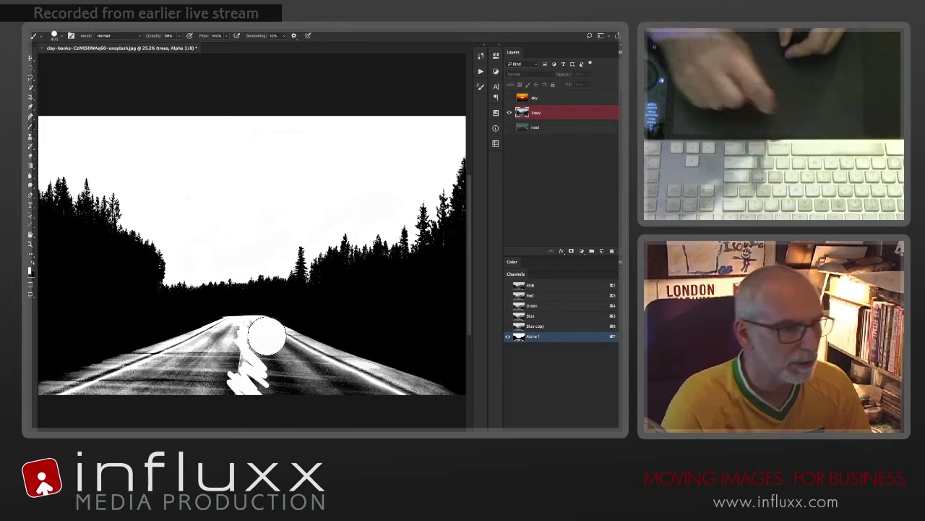
key(ctrl+z)
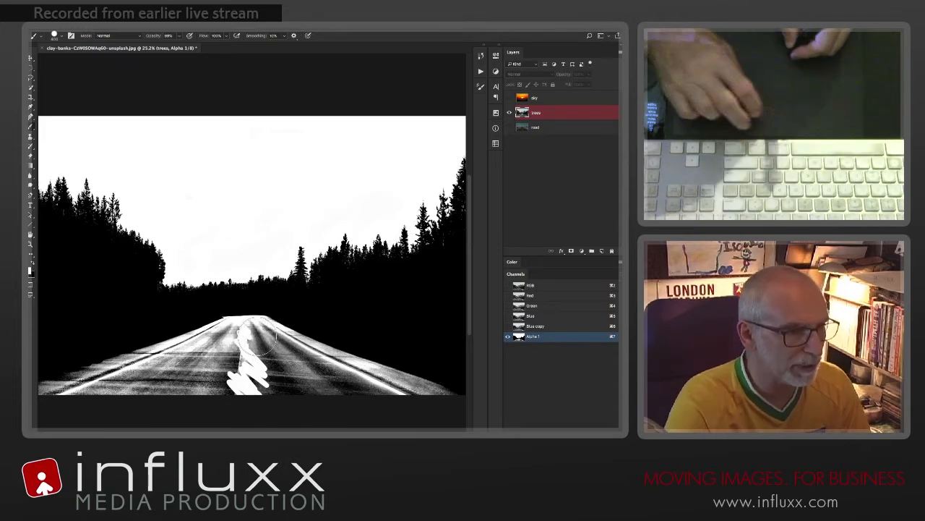
click(257, 336)
mouse_move(320, 372)
mouse_down()
mouse_move(414, 410)
mouse_move(412, 401)
mouse_move(252, 357)
mouse_move(257, 384)
mouse_move(302, 403)
mouse_move(244, 366)
mouse_move(232, 336)
mouse_move(163, 394)
mouse_up()
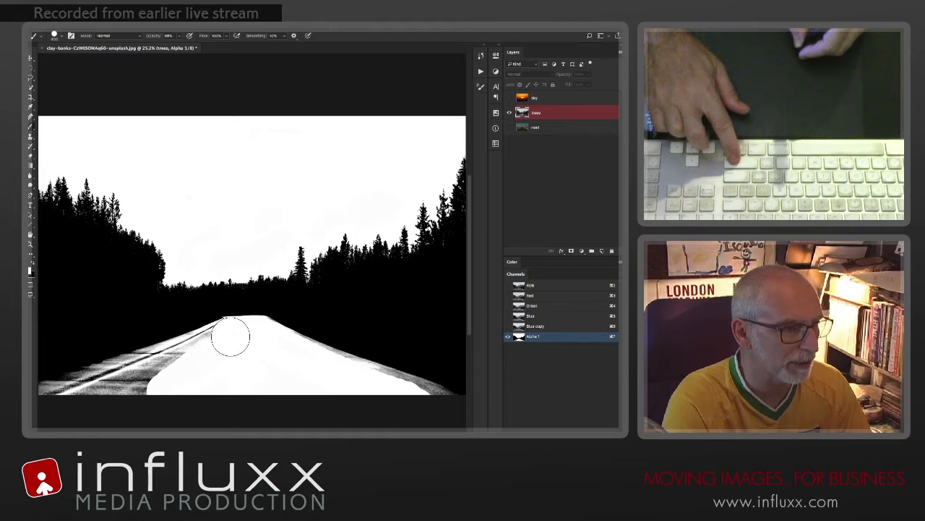
mouse_move(172, 365)
mouse_down()
mouse_move(108, 398)
mouse_move(64, 404)
mouse_up()
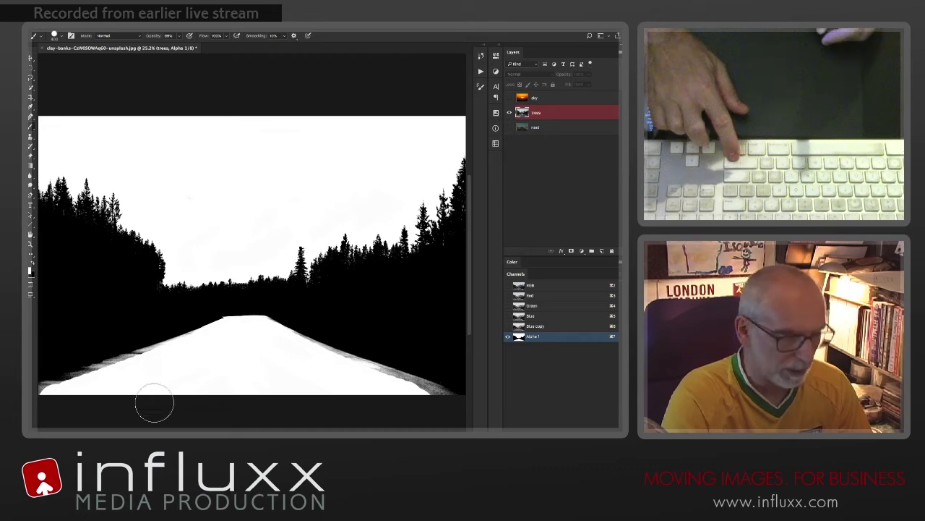
Step: Dodge the grey fringe along both road edges, and invert the whole alpha channel
key(o)
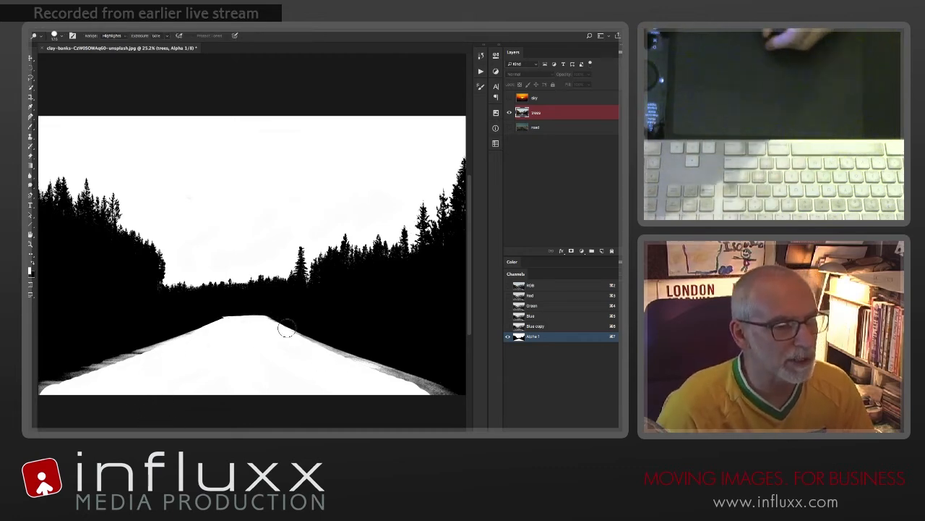
drag(285, 328, 444, 396)
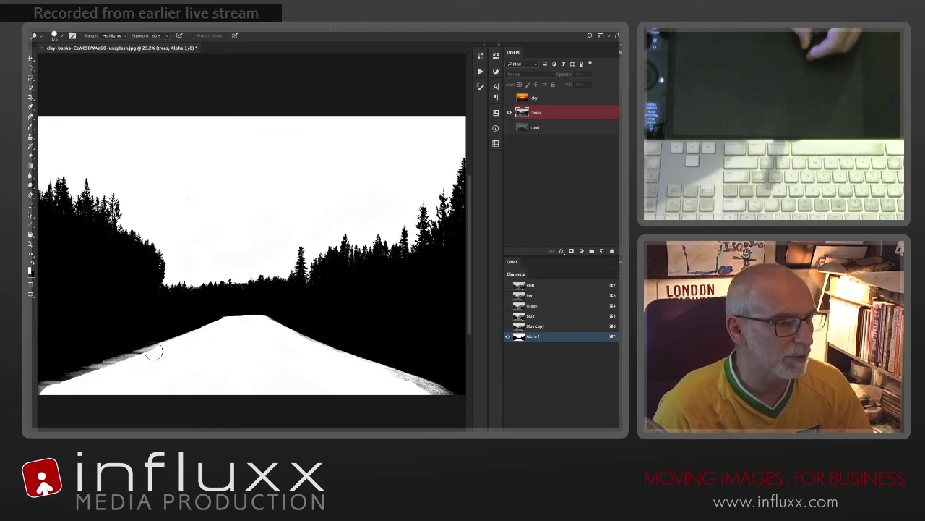
mouse_move(154, 351)
mouse_down()
mouse_move(117, 363)
mouse_move(141, 344)
mouse_move(164, 347)
mouse_up()
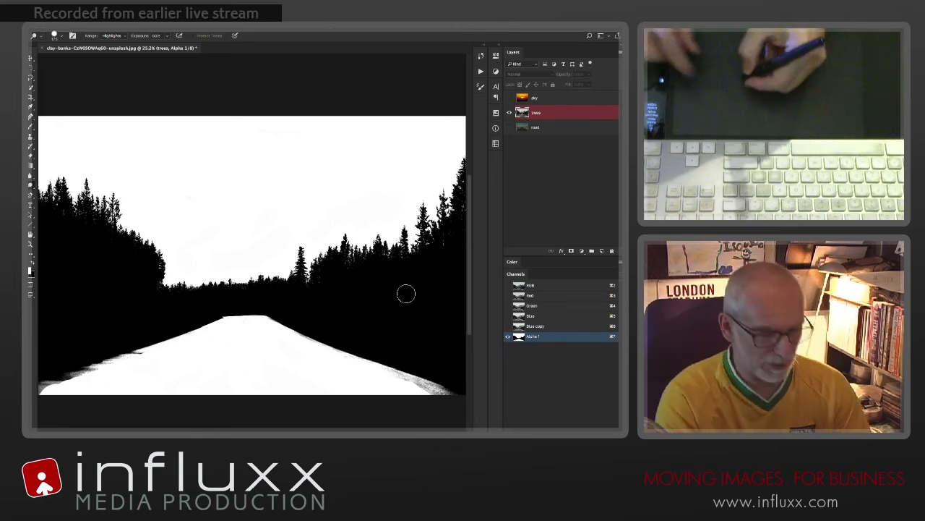
key(ctrl+i)
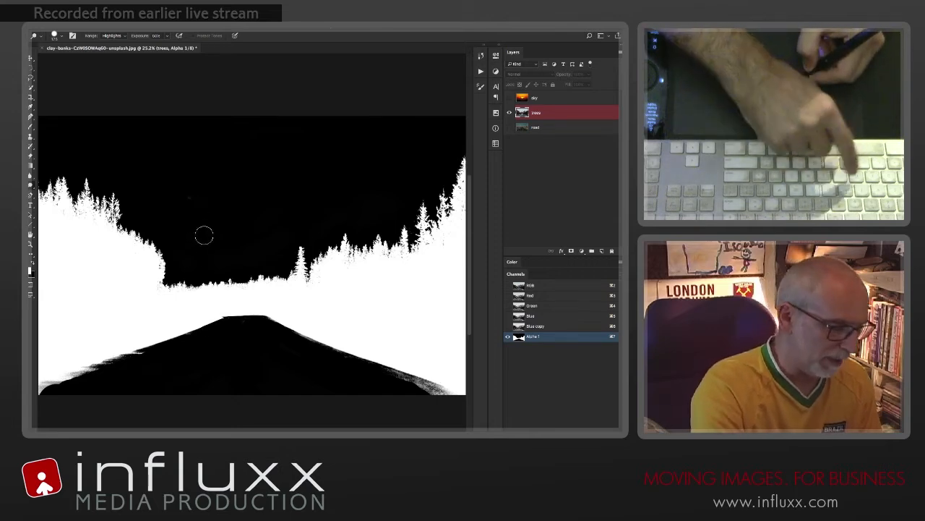
Step: Load the inverted Alpha 1 channel as a selection and rename the channel "trees"
key(b)
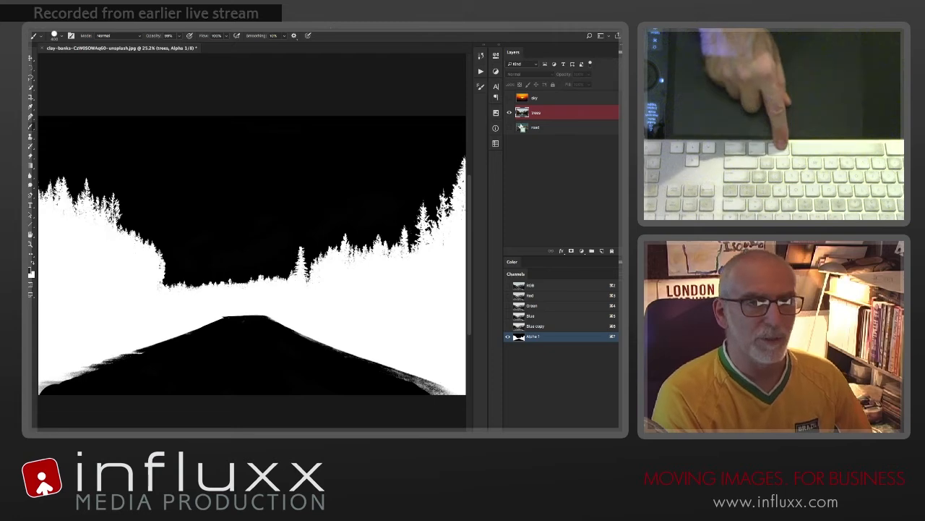
super+click(522, 339)
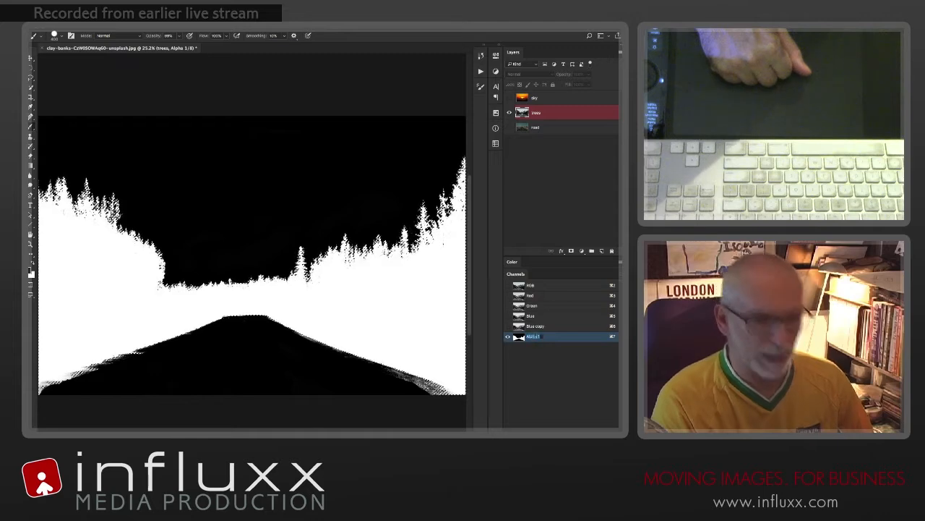
double_click(533, 336)
text(trees)
key(Return)
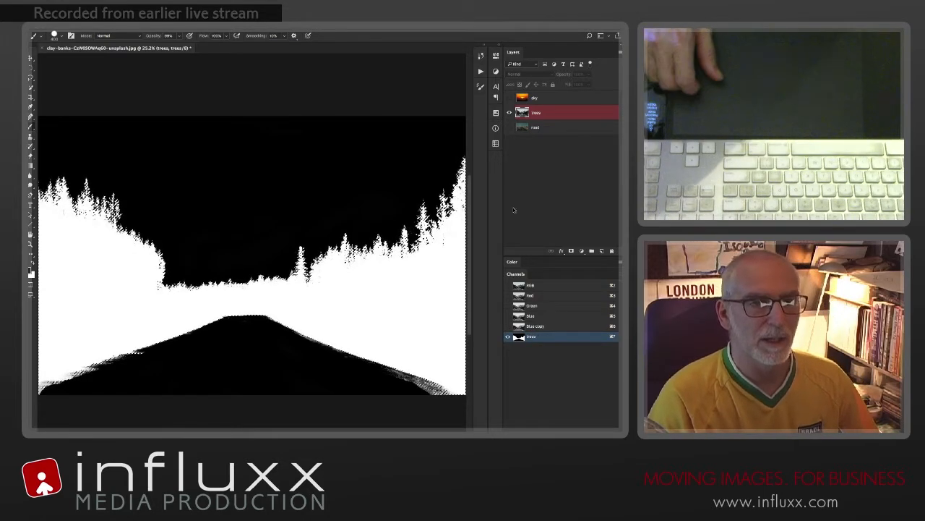
Step: Copy the selected trees from the RGB composite onto a new layer, and hide the original trees layer
click(540, 285)
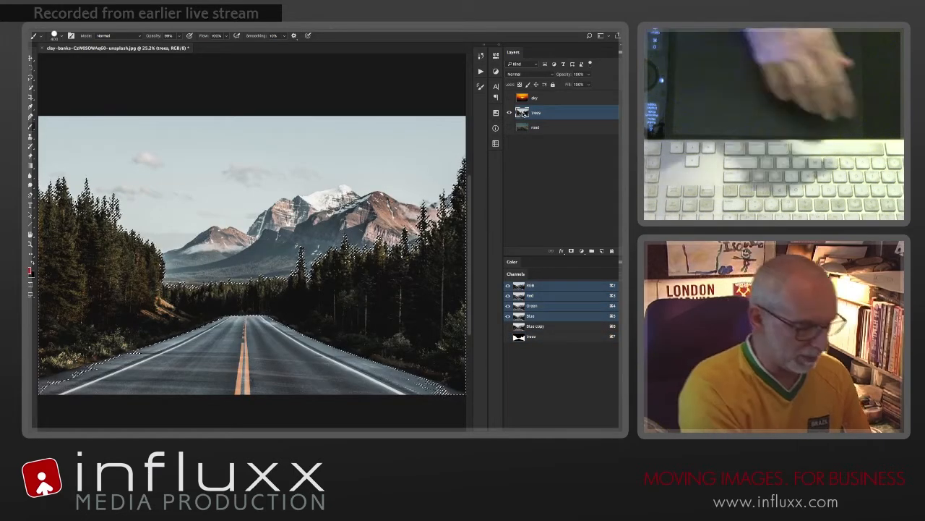
key(super+j)
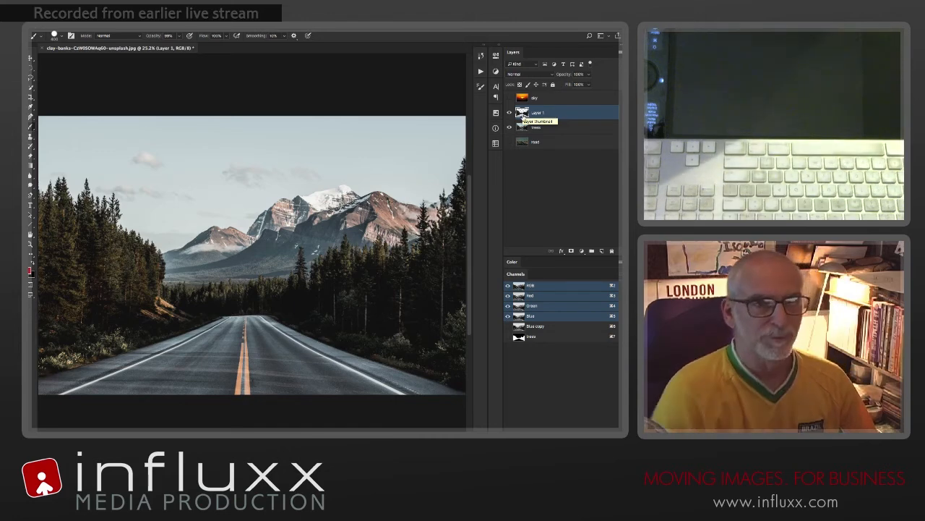
alt+click(508, 128)
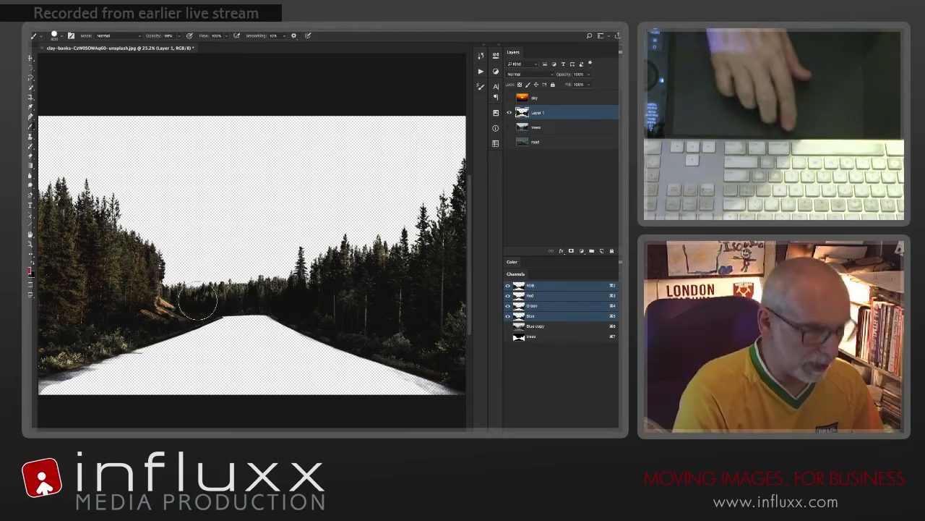
Step: Add a layer mask to the new tree cutout layer
drag(167, 309, 191, 315)
drag(199, 346, 250, 347)
mouse_move(175, 299)
mouse_down()
mouse_move(337, 325)
mouse_move(339, 335)
mouse_move(229, 301)
mouse_up()
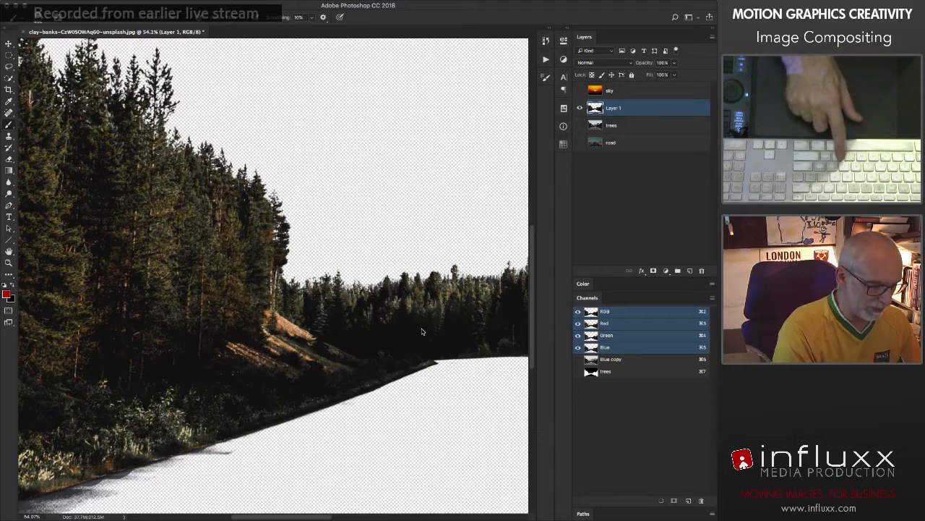
click(654, 272)
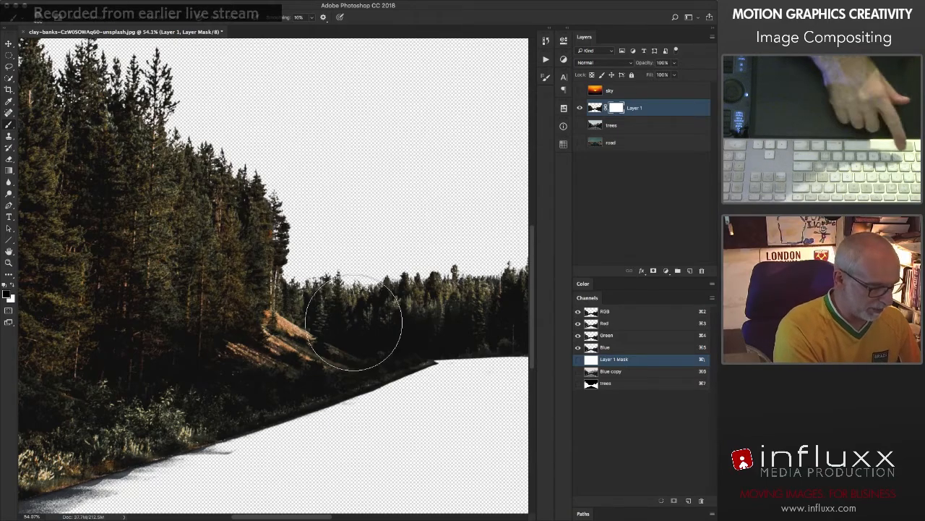
Step: Paint black on the layer mask with a smaller brush to hide the distant trees between the left cluster and the road's end
key(shift+b)
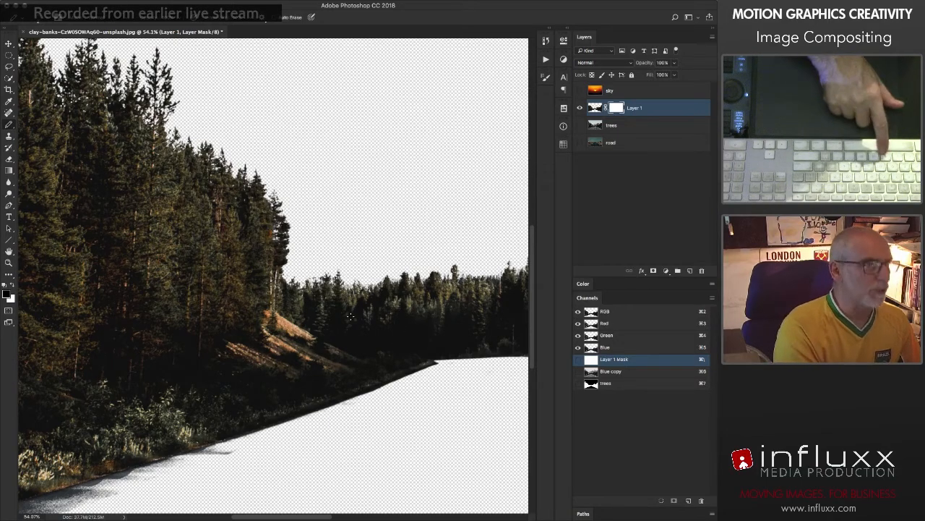
key(shift+b)
key(shift+b)
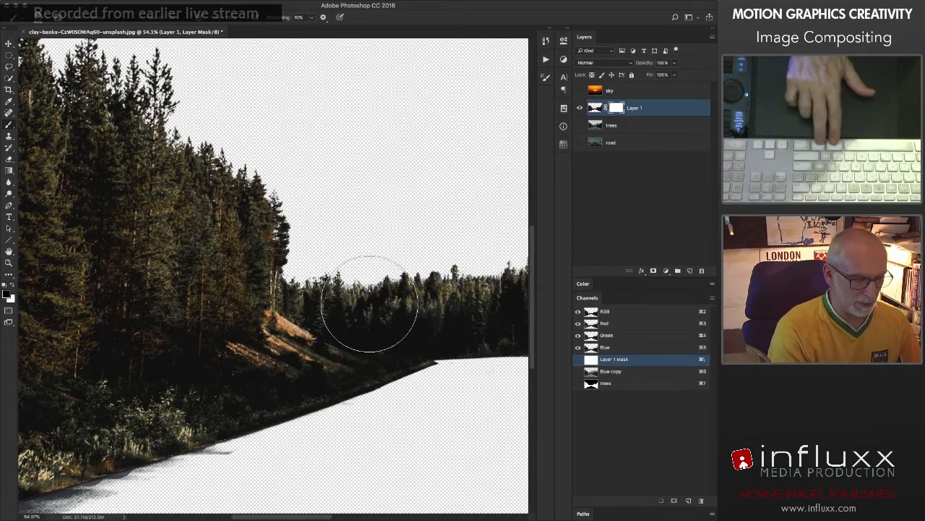
mouse_move(369, 300)
mouse_down()
mouse_move(334, 311)
mouse_move(372, 282)
mouse_move(303, 291)
mouse_up()
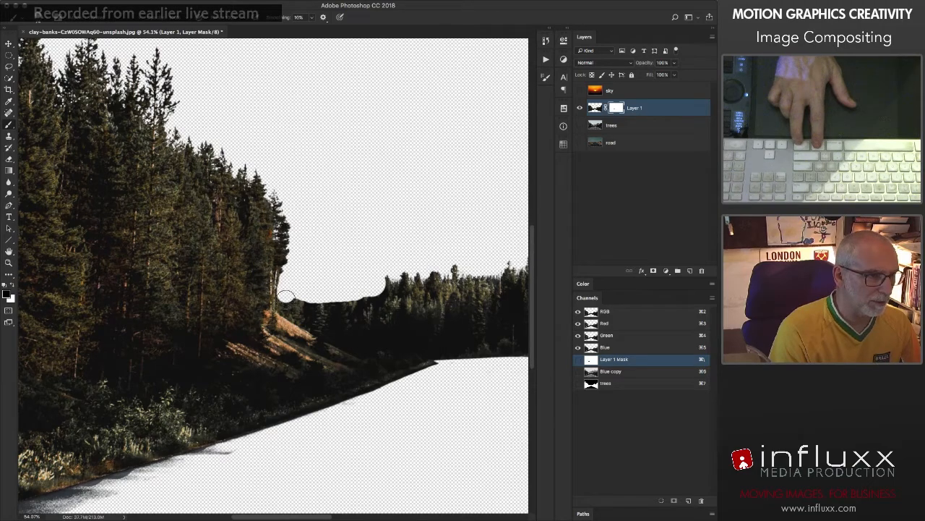
drag(288, 302, 380, 321)
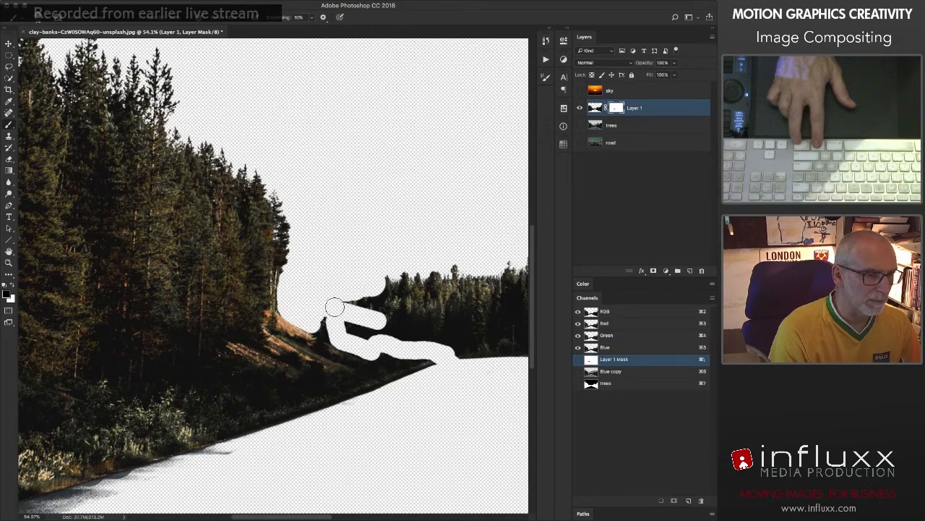
mouse_move(355, 303)
mouse_down()
mouse_move(402, 281)
mouse_move(257, 270)
mouse_up()
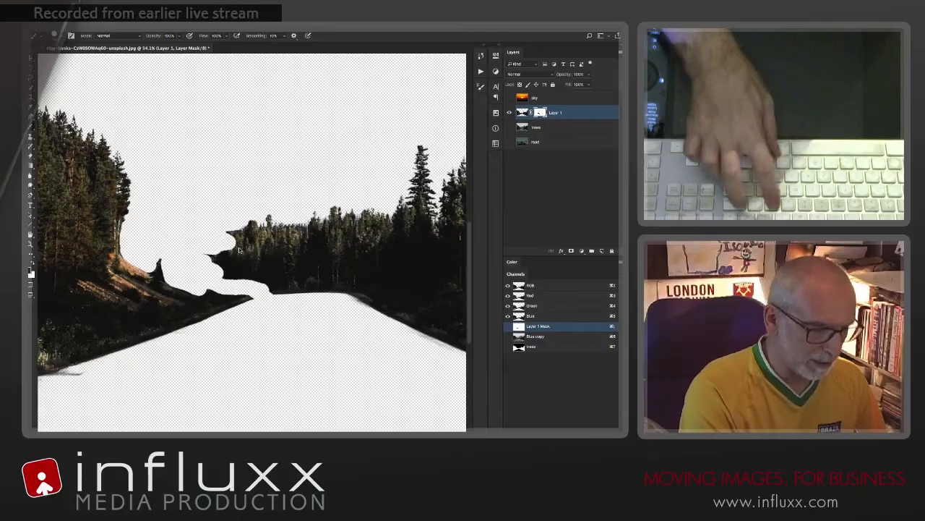
key(ctrl+0)
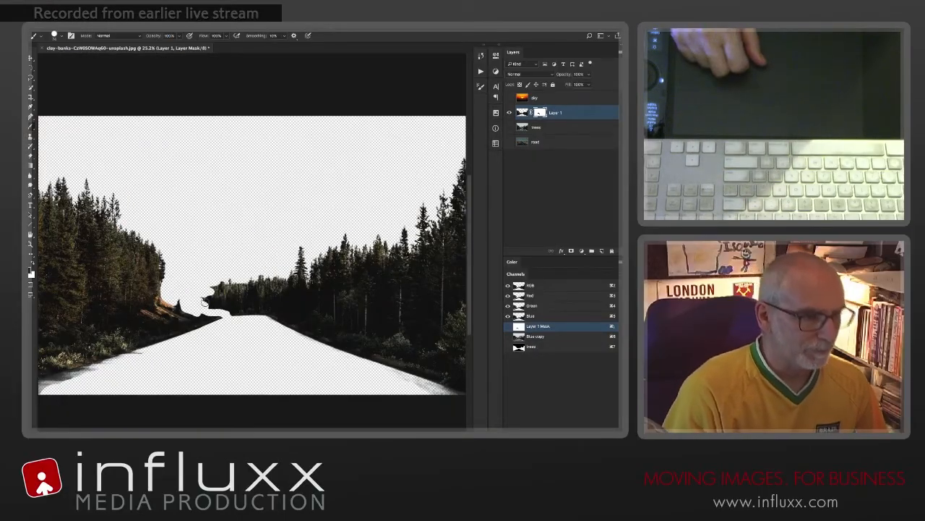
Step: Lasso most of the trees on the road's right side in two passes and fill those areas with black on the layer mask
key(l)
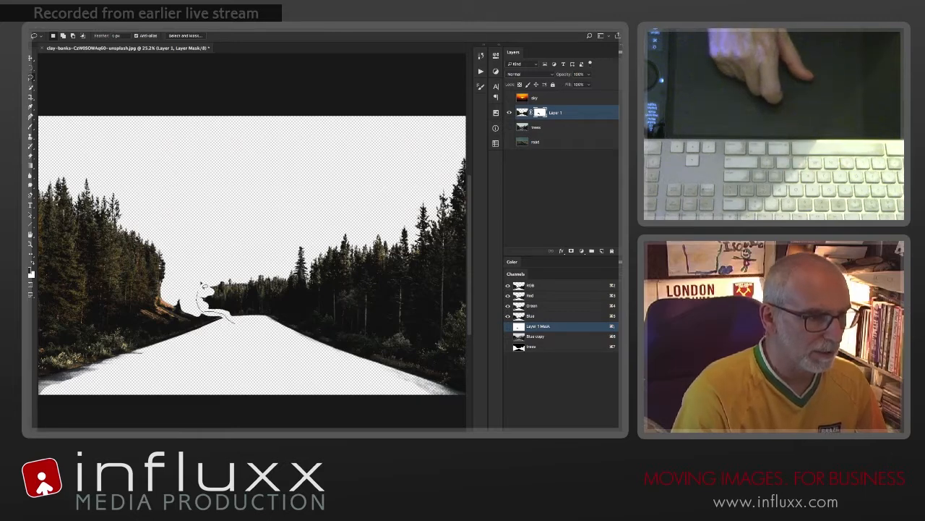
mouse_move(204, 284)
mouse_down()
mouse_move(351, 202)
mouse_move(443, 257)
mouse_up()
key(Delete)
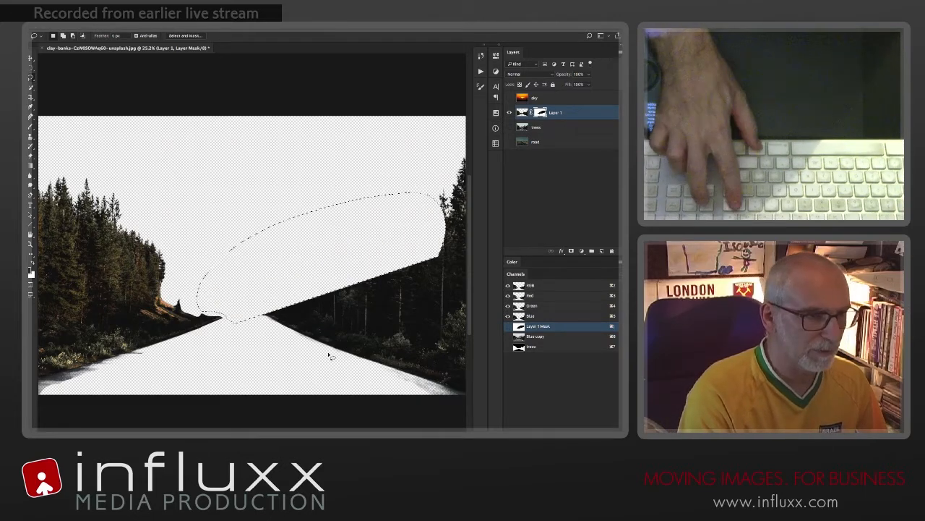
key(ctrl+d)
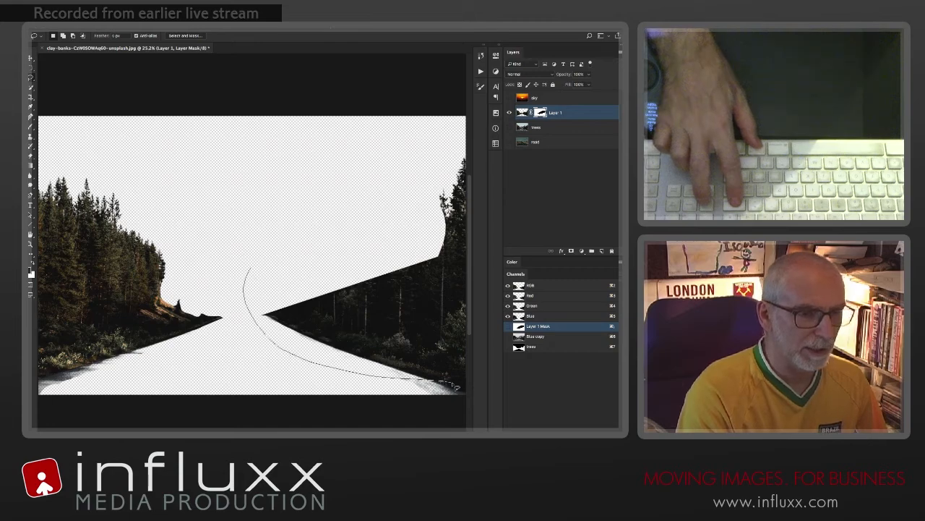
key(Delete)
scroll(346, 189, right, 5)
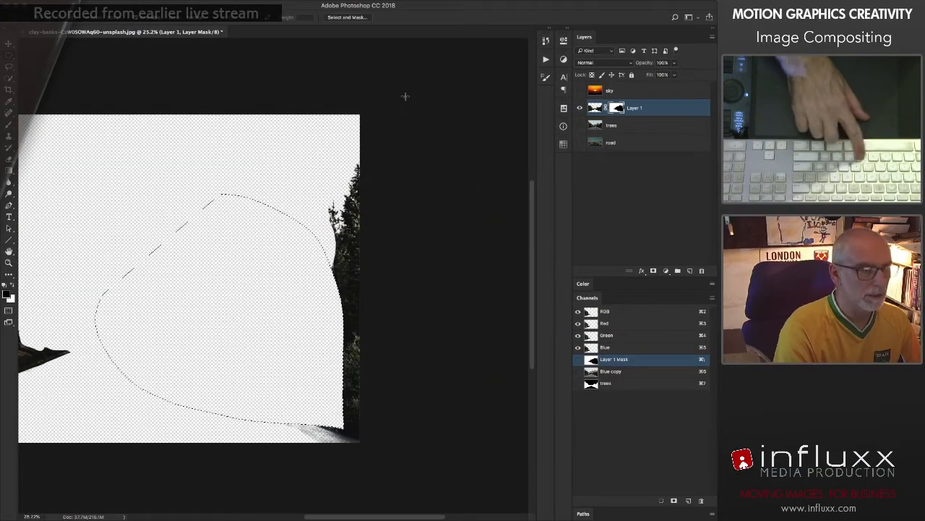
Step: Marquee-select the remaining strip of trees along the image's right edge and fill it with black on the layer mask
key(m)
drag(405, 96, 283, 509)
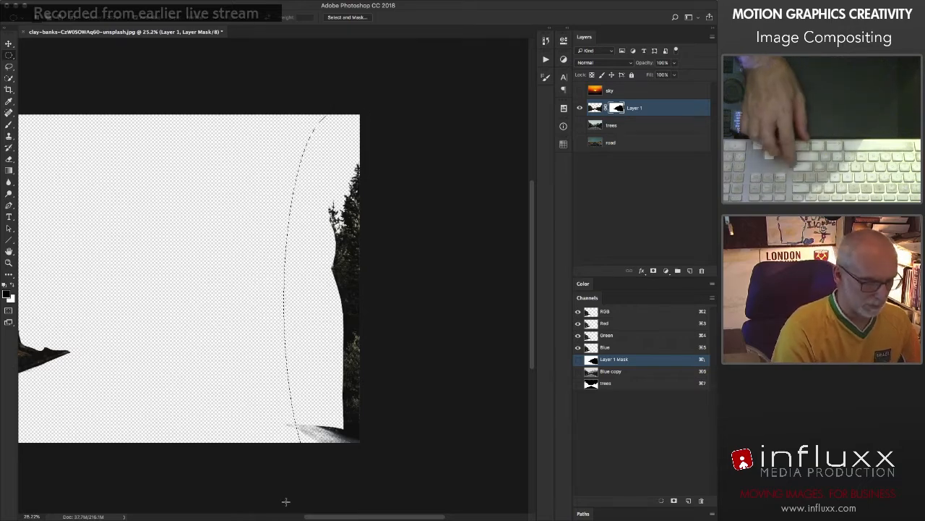
key(super+d)
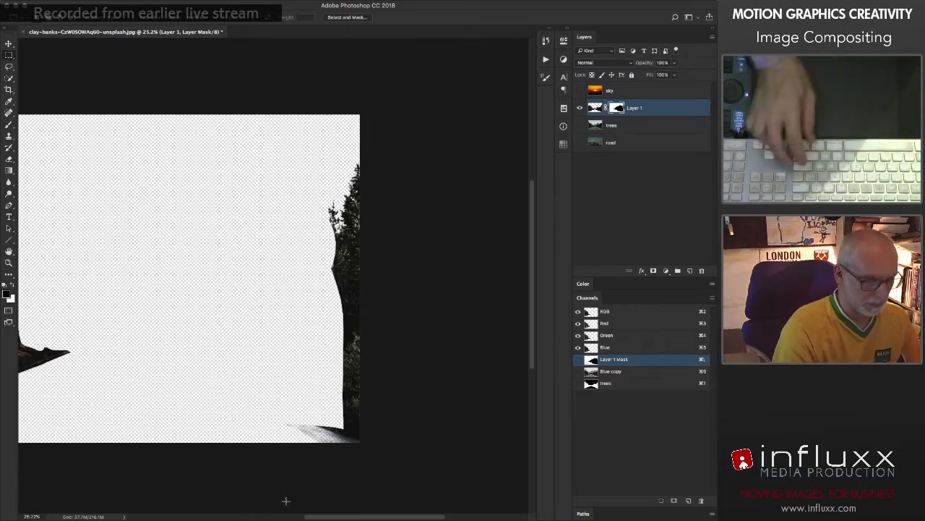
drag(358, 310, 417, 513)
key(alt+BackSpace)
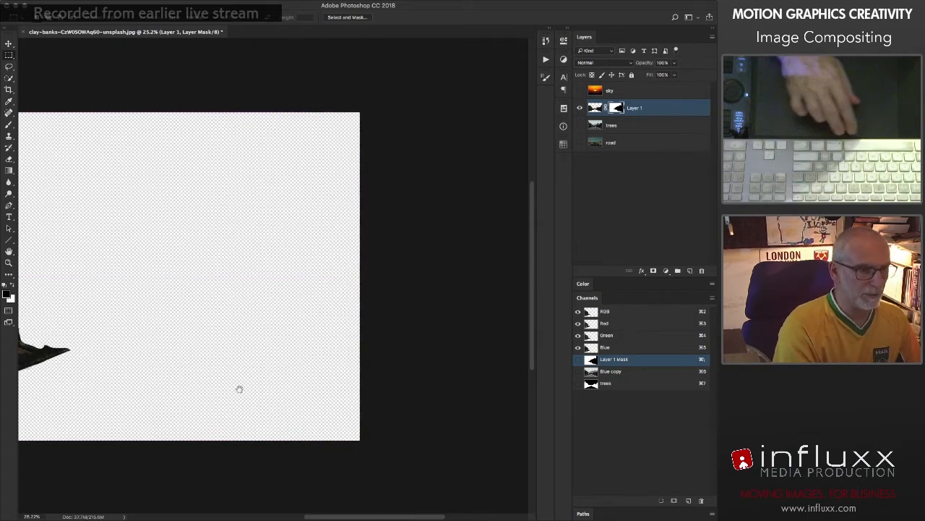
Step: Paint black on the layer mask over the leftover road patches along the lower edge of the left tree cluster
drag(239, 386, 471, 382)
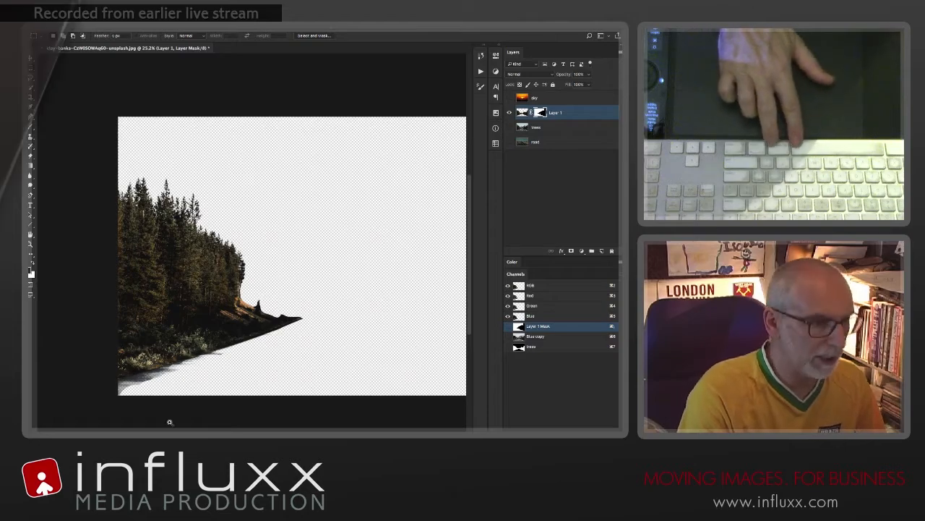
drag(195, 375, 235, 373)
drag(321, 368, 285, 375)
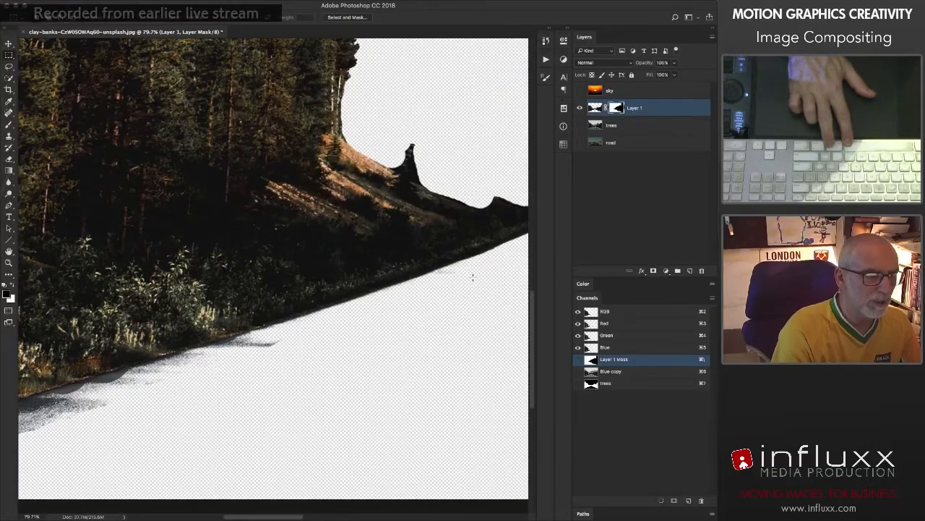
drag(475, 285, 386, 306)
key(b)
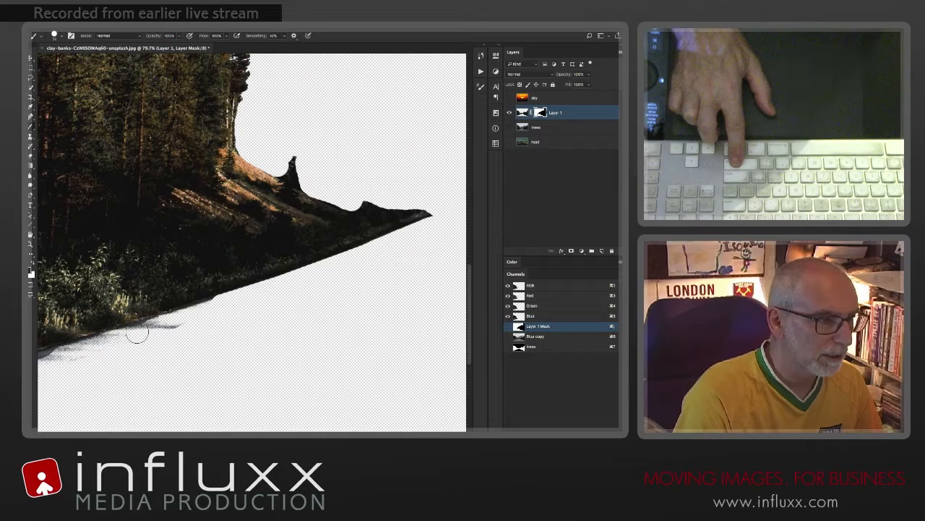
mouse_move(137, 333)
mouse_down()
mouse_move(71, 353)
mouse_move(91, 359)
mouse_move(307, 322)
mouse_up()
shift+click(74, 353)
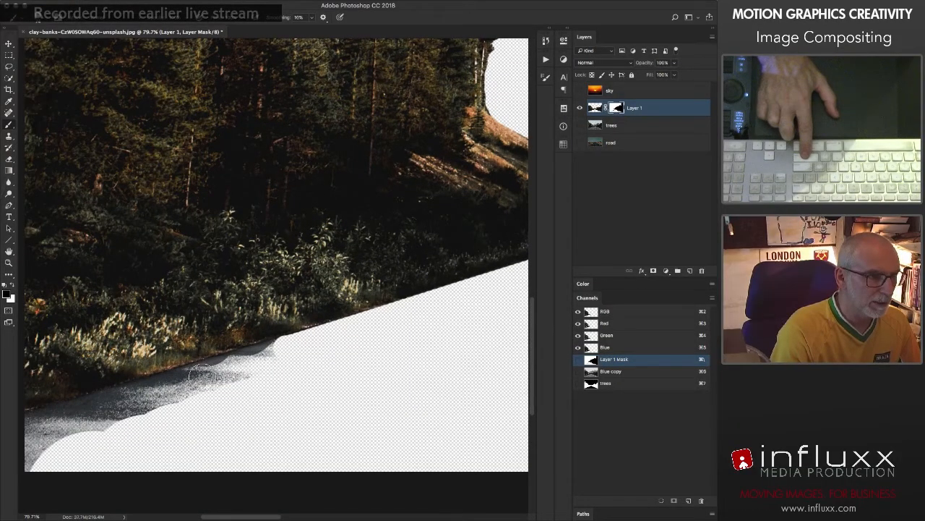
shift+click(201, 371)
shift+click(126, 397)
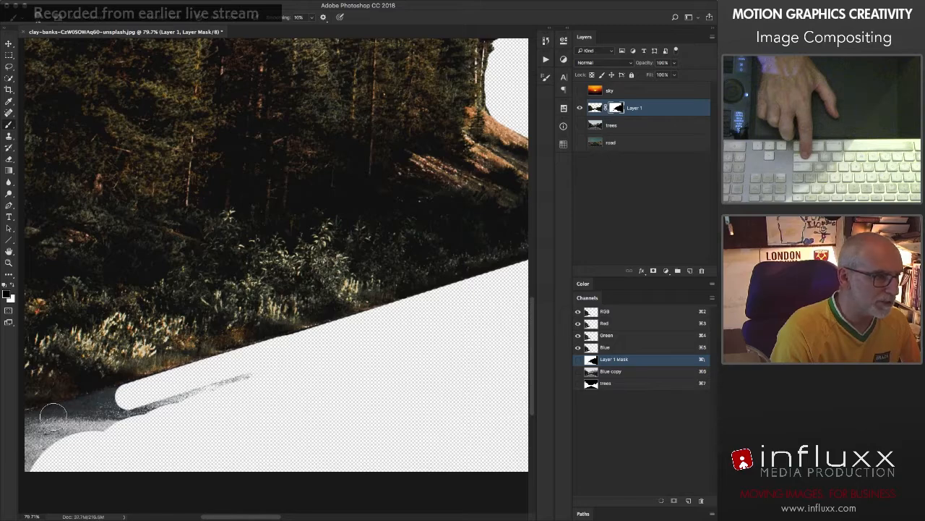
shift+click(50, 417)
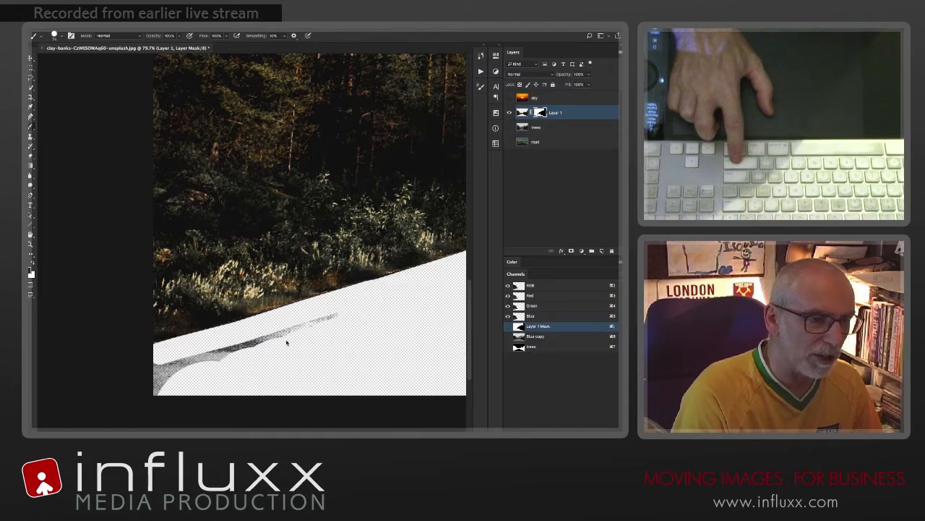
shift+click(269, 340)
shift+click(159, 369)
shift+click(154, 391)
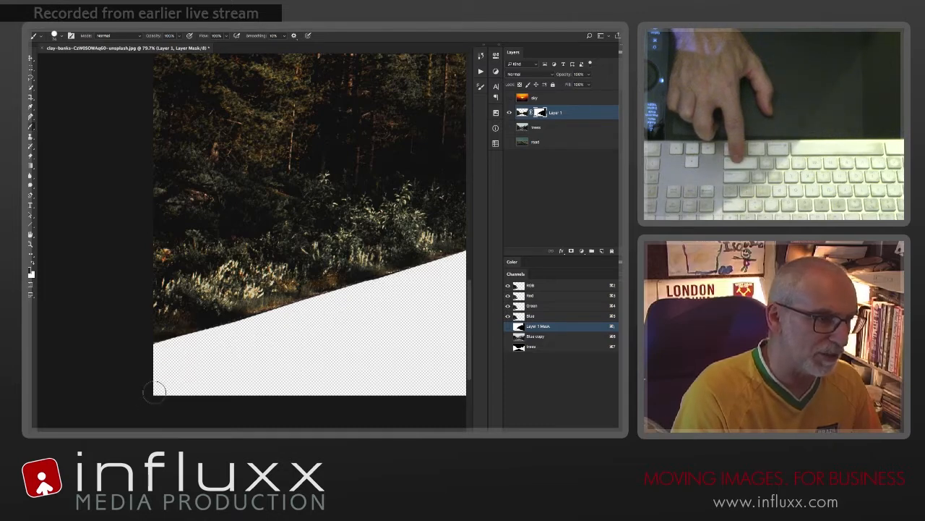
key(ctrl+0)
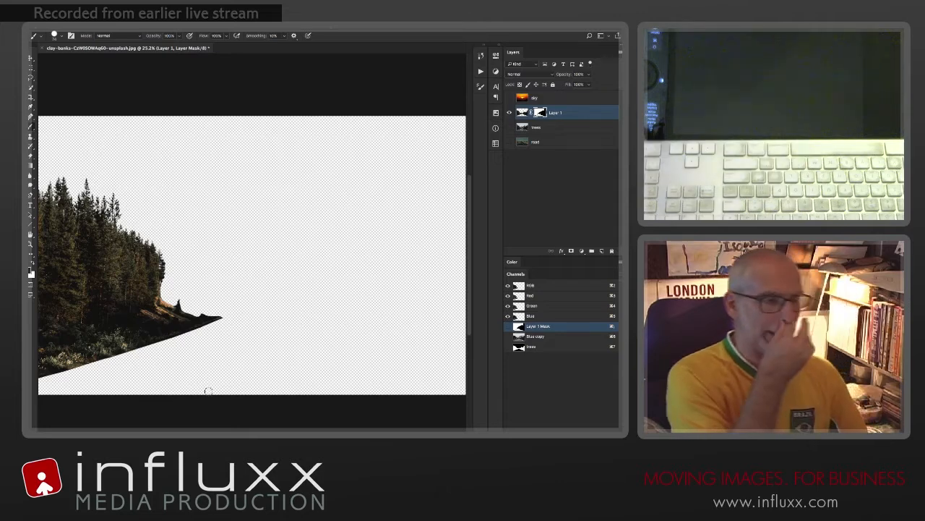
Step: Apply the layer mask permanently to the left tree cutout layer and check the layer by toggling its visibility
right_click(540, 112)
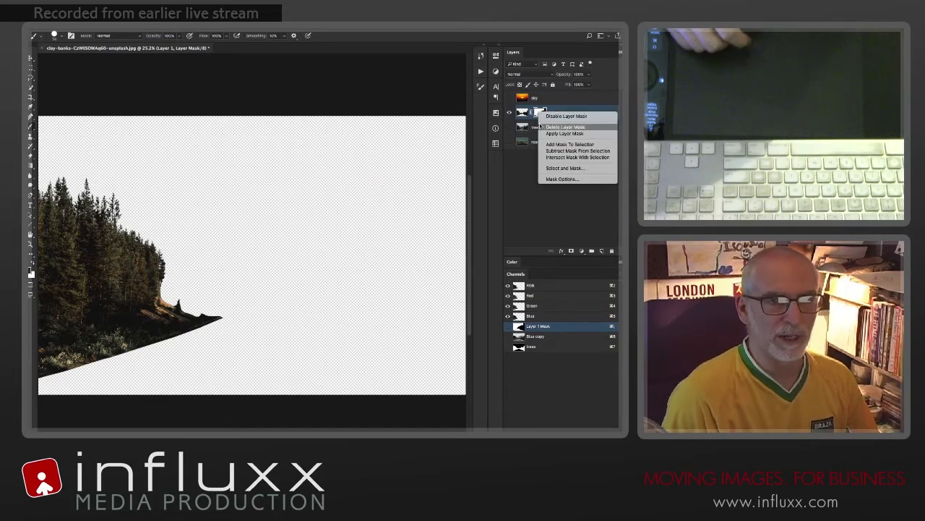
click(551, 134)
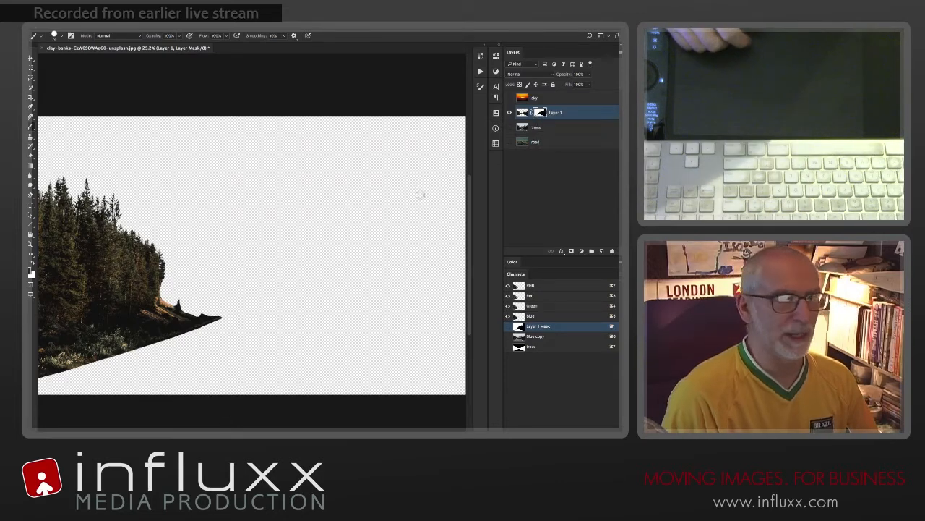
click(509, 113)
click(509, 113)
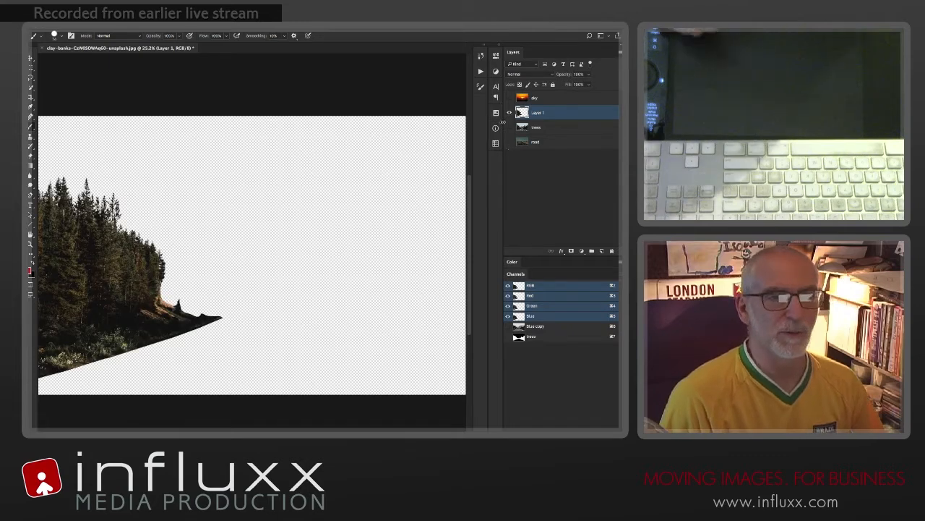
Step: Hide the tree cutout, show and select the original trees layer, and shift its image left to bring in more right-hand trees
click(509, 113)
click(509, 127)
click(536, 128)
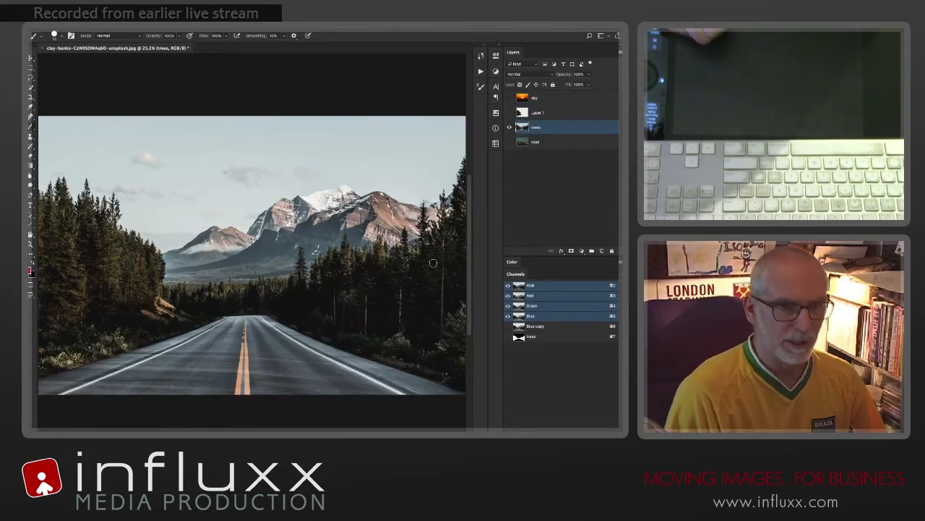
key(v)
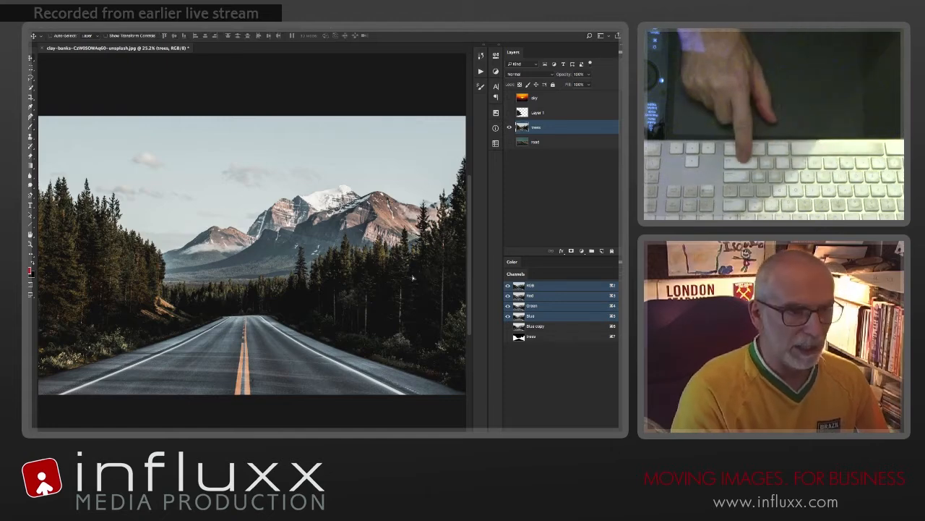
mouse_move(410, 282)
mouse_down()
mouse_move(341, 282)
mouse_move(387, 282)
mouse_up()
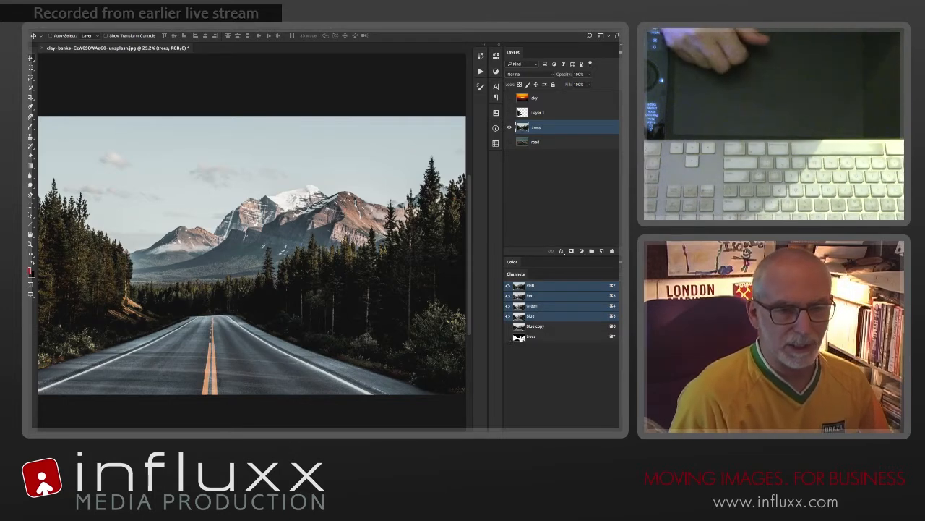
Step: Duplicate the trees alpha channel and display the copy as an overlay on the RGB composite
click(508, 337)
click(538, 338)
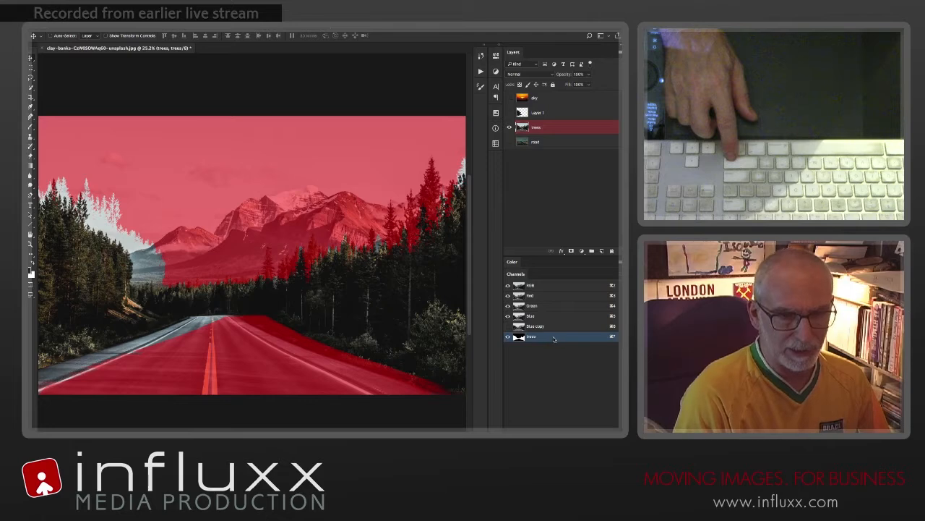
drag(532, 337, 602, 431)
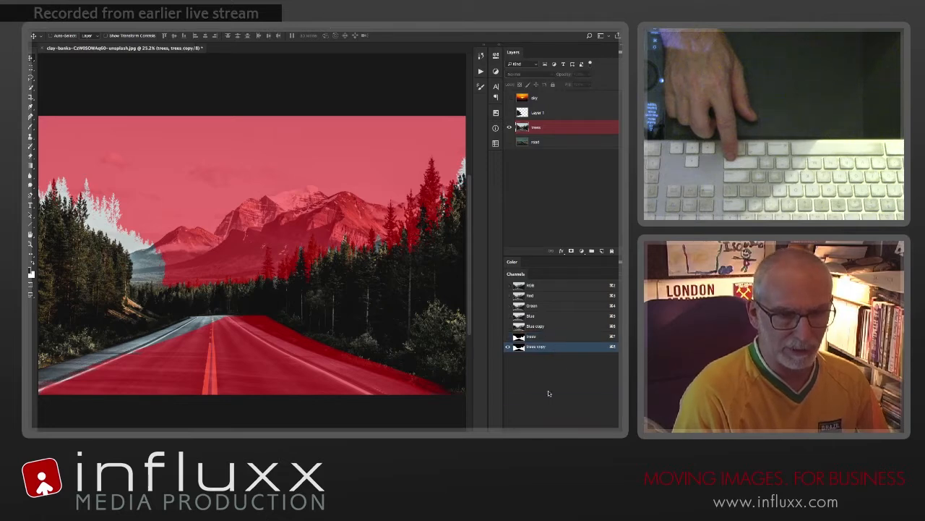
click(508, 286)
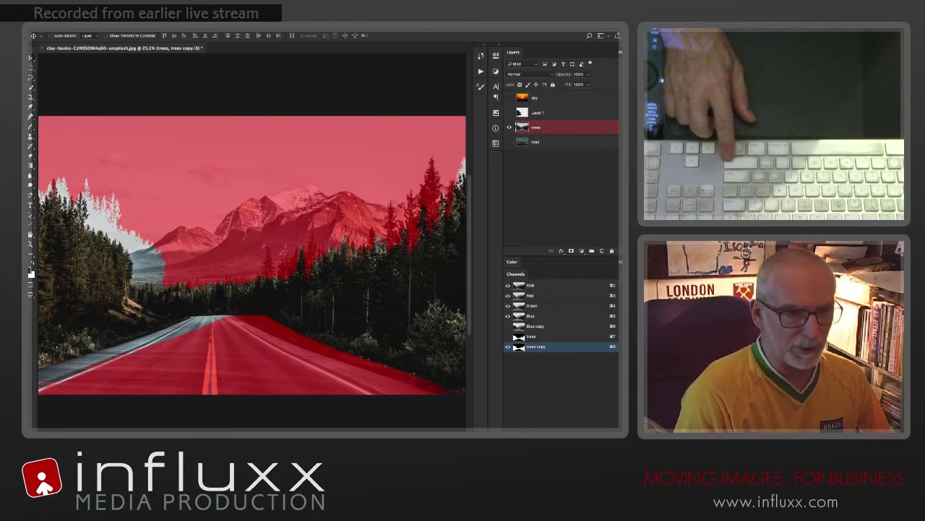
Step: Shift the trees copy channel left to line up with the trees in the moved photo, and inspect the tall tree's edge
drag(396, 275, 364, 275)
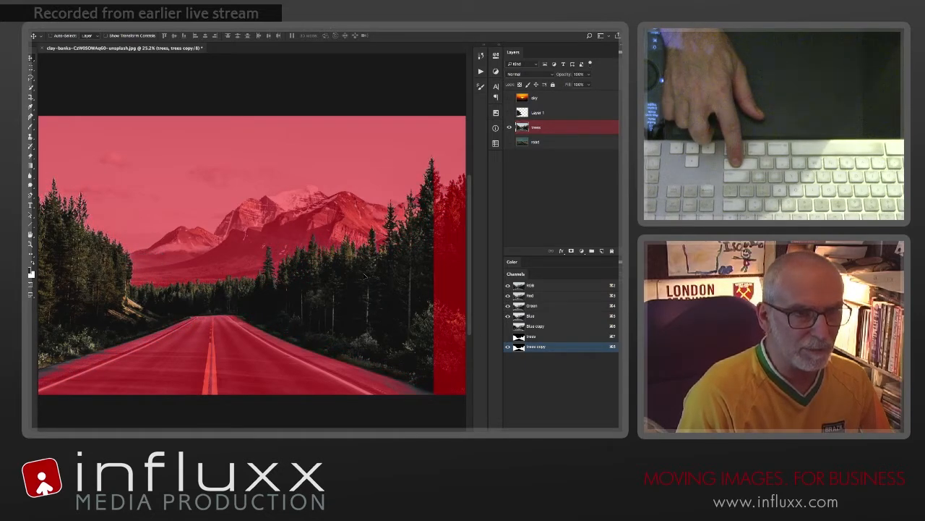
drag(426, 171, 463, 173)
drag(406, 246, 380, 247)
drag(425, 267, 295, 269)
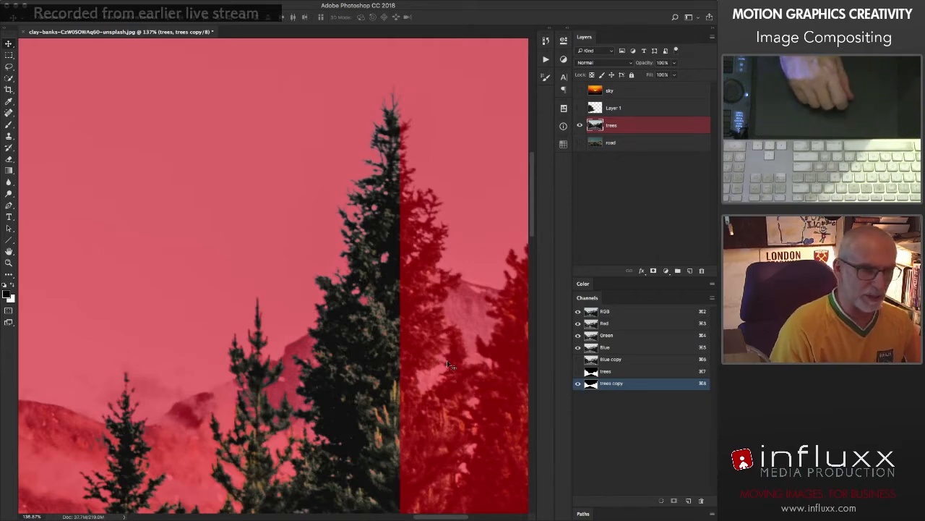
Step: Examine the Blue channel on its own and compare it with the trees copy overlay at the image's right edge
click(578, 384)
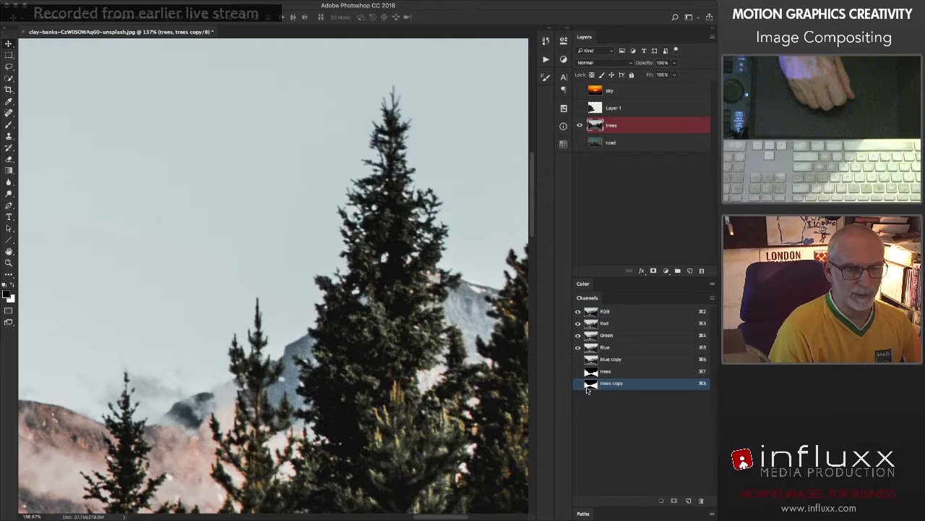
click(591, 348)
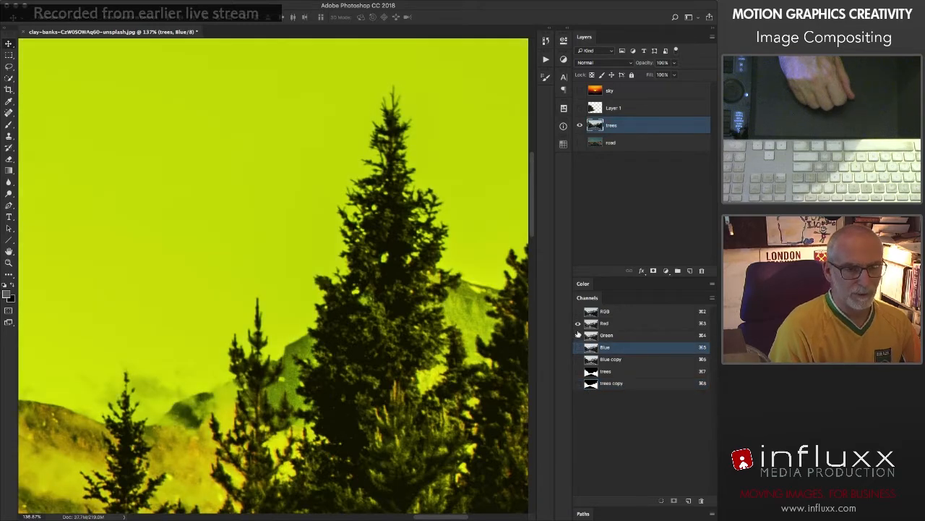
click(579, 336)
click(592, 348)
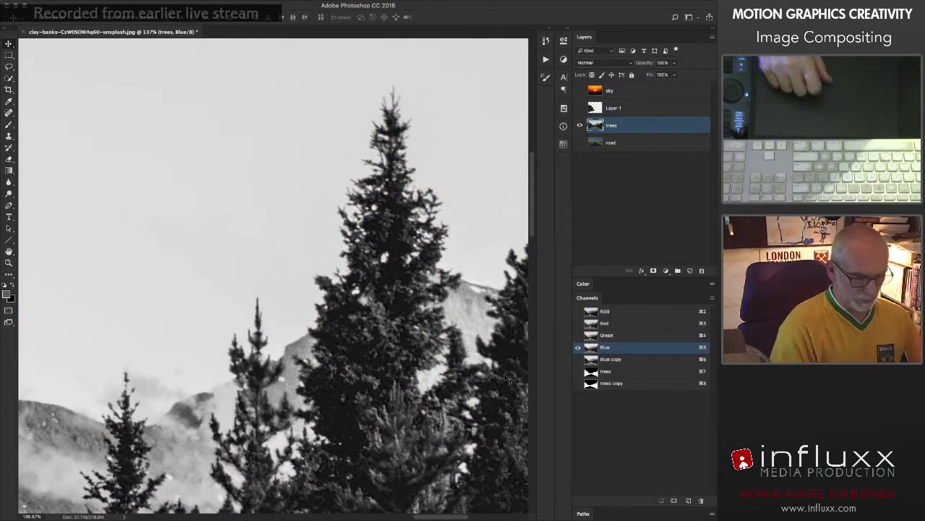
key(super+0)
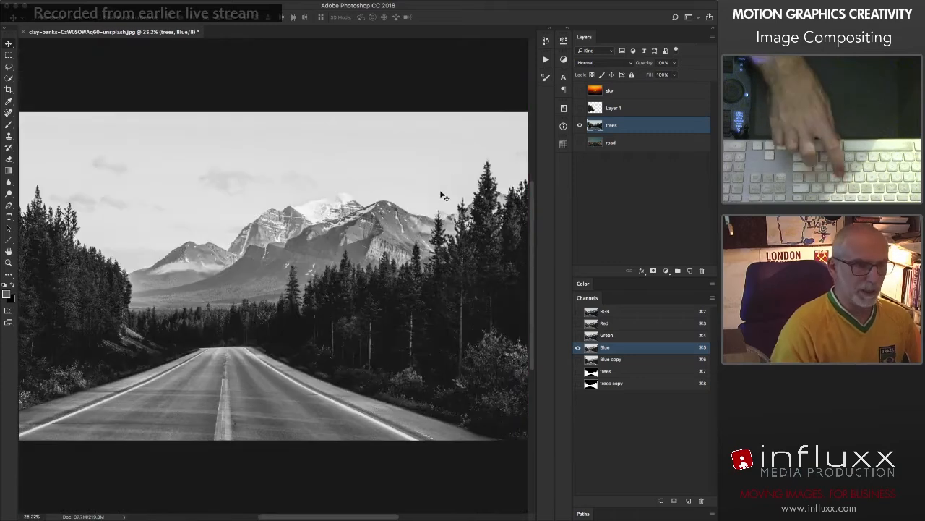
click(578, 383)
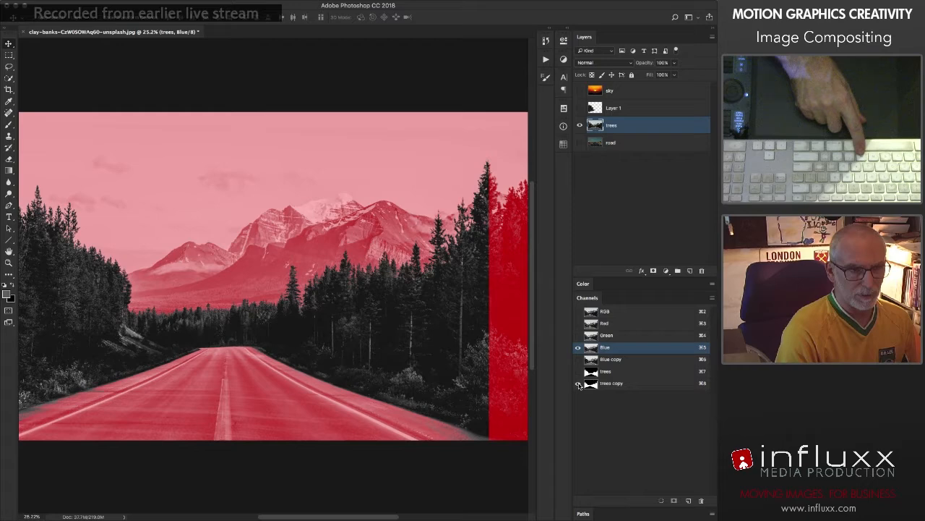
click(579, 383)
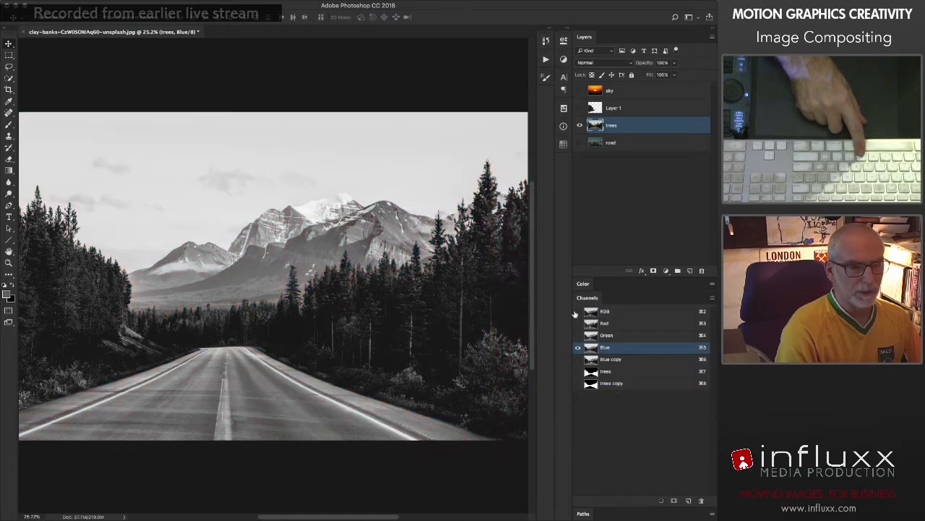
Step: Copy a full-height strip of the Blue channel at the image's right edge and paste it into the same area of the trees copy channel
key(m)
drag(482, 100, 493, 172)
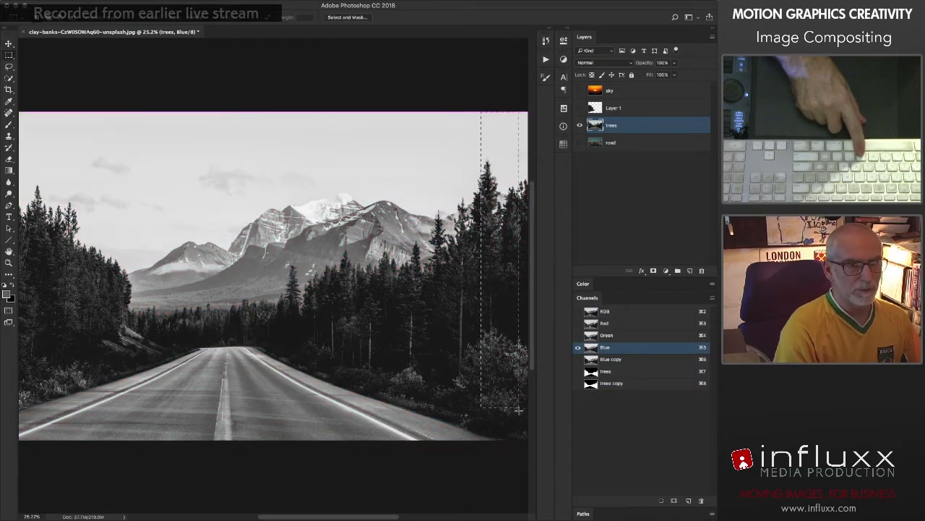
drag(518, 410, 537, 467)
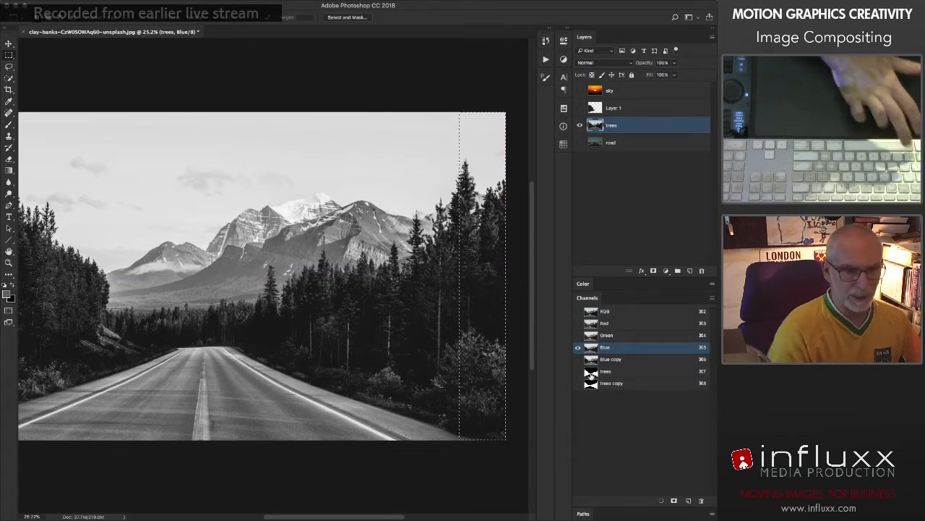
click(607, 383)
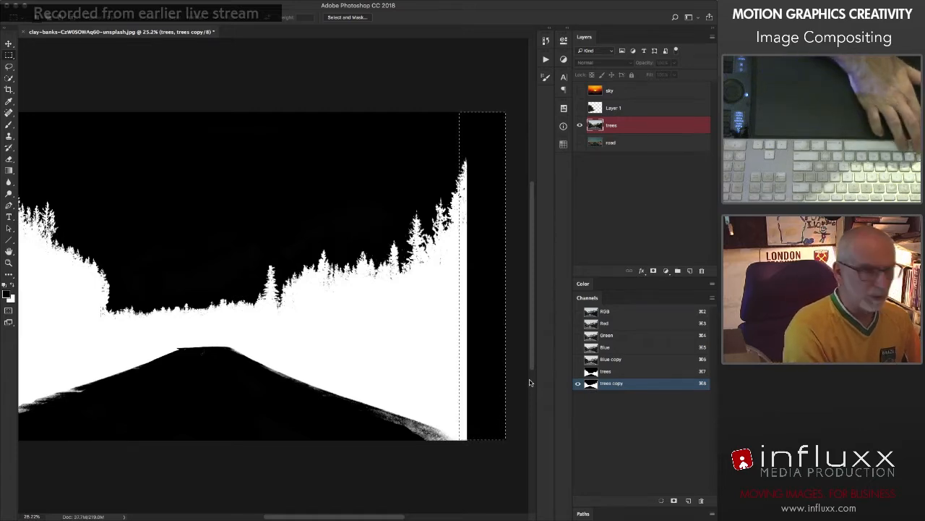
key(super+v)
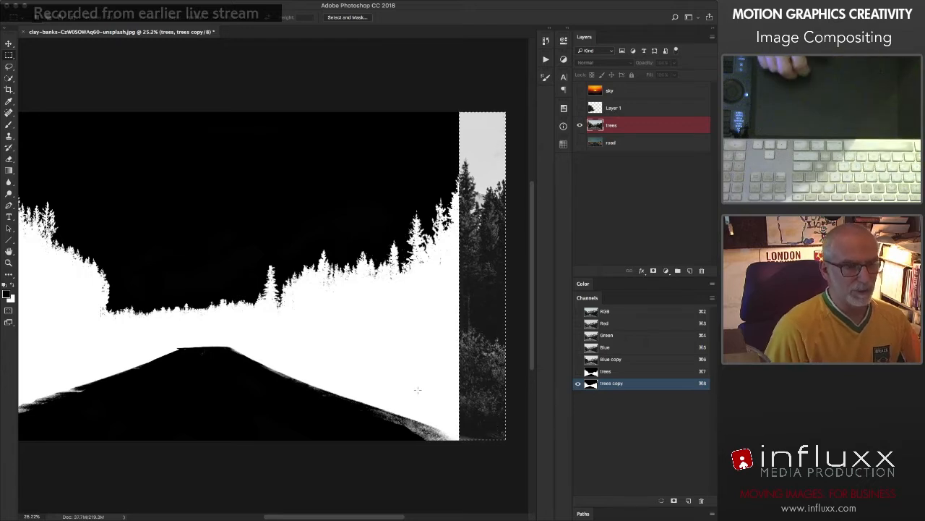
Step: Invert the pasted strip and apply Levels with black input 53 and white input 174, darkening the midtones, then deselect it
key(super+i)
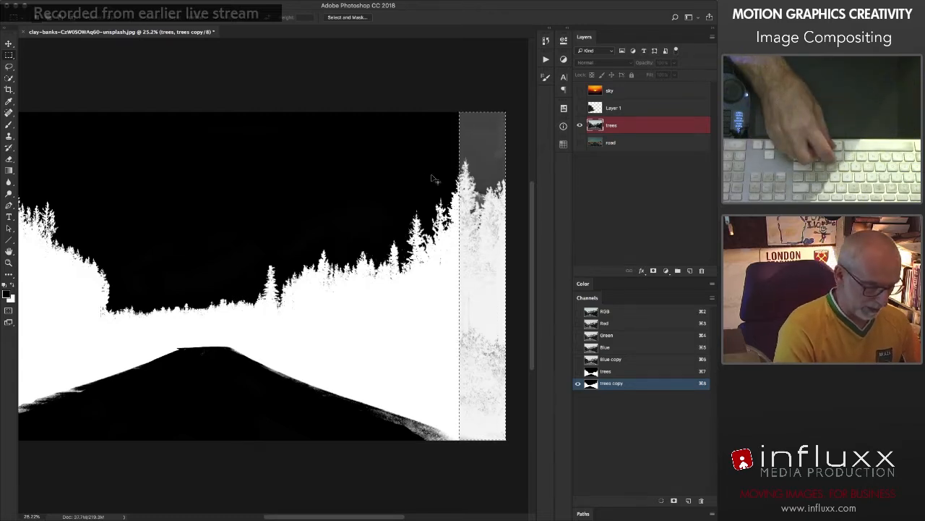
key(super+l)
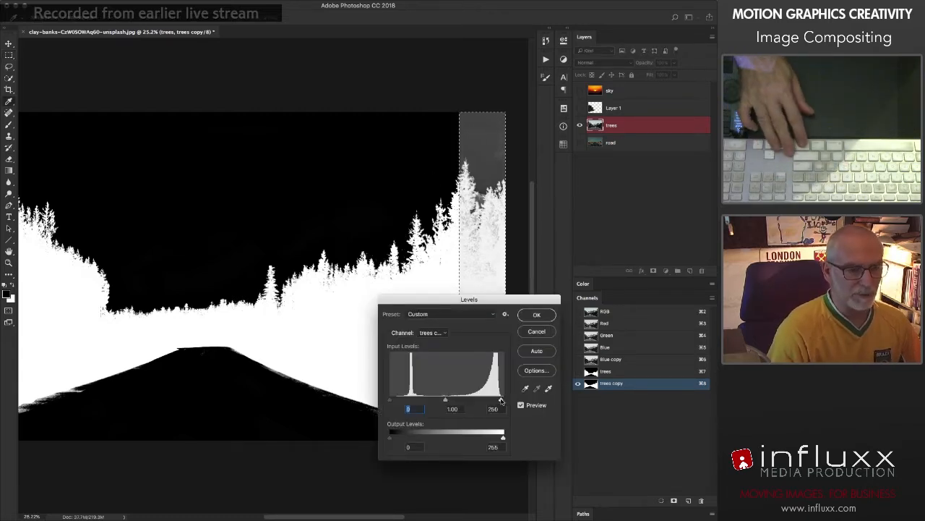
drag(480, 401, 474, 400)
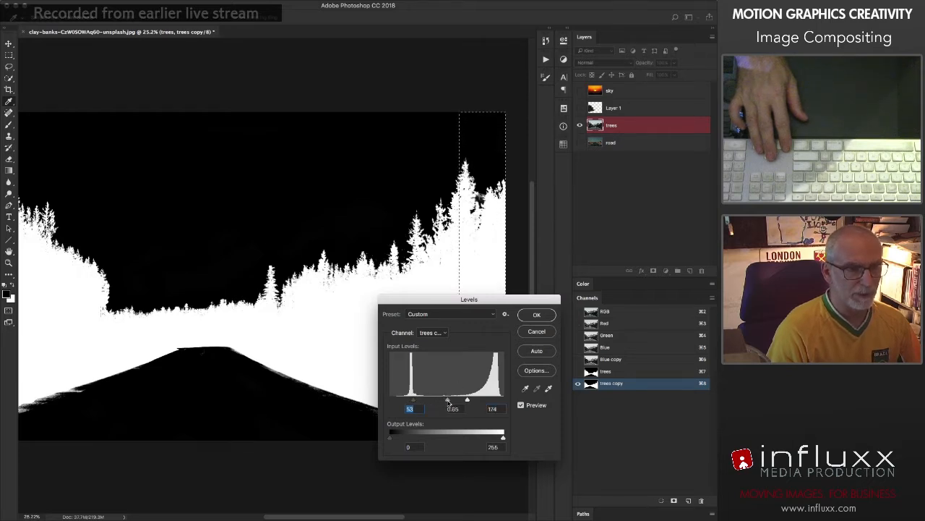
click(537, 316)
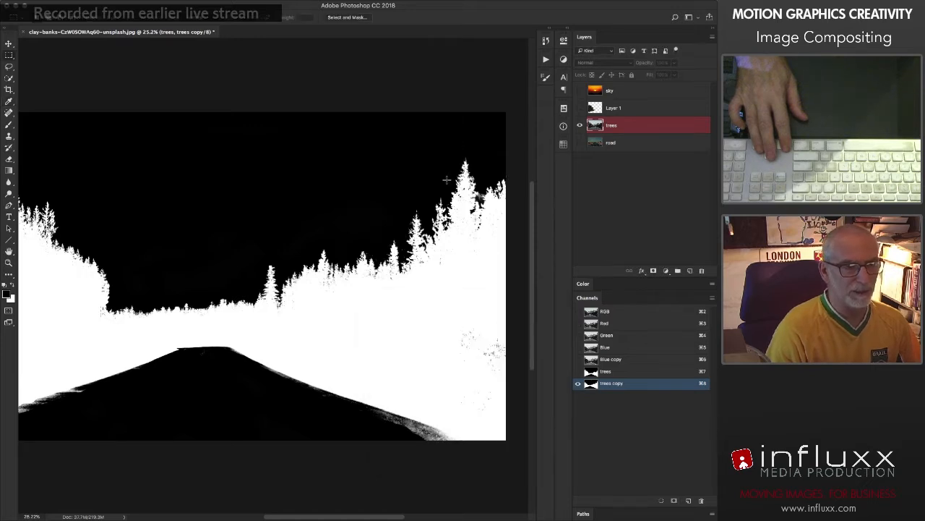
key(b)
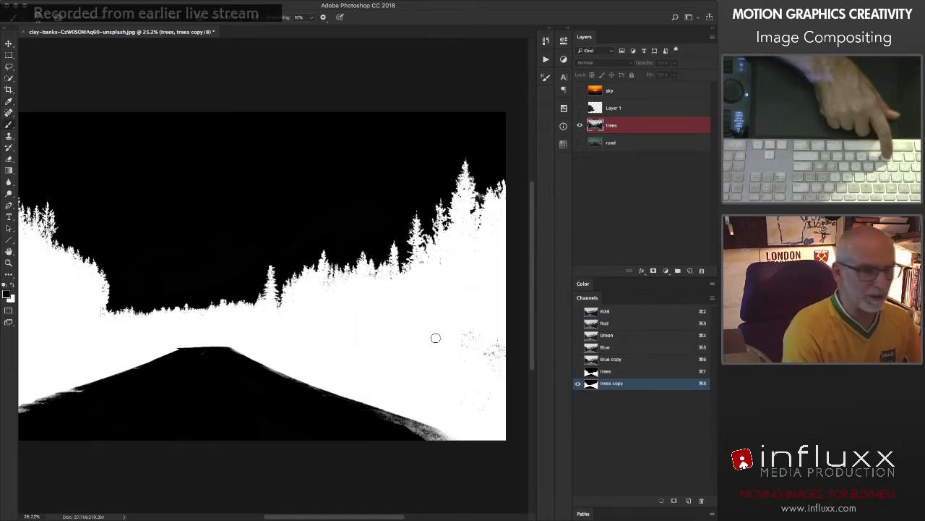
drag(458, 326, 482, 337)
drag(462, 376, 460, 319)
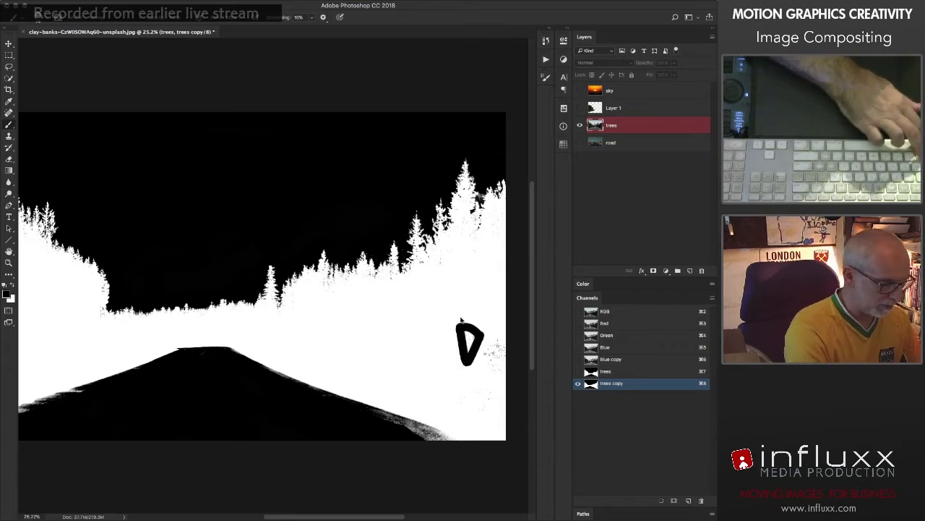
key(super+z)
Step: Paint the dark specks inside the lower right trees of the trees copy channel solid white
key(x)
mouse_move(461, 317)
mouse_down()
mouse_move(503, 363)
mouse_move(493, 392)
mouse_up()
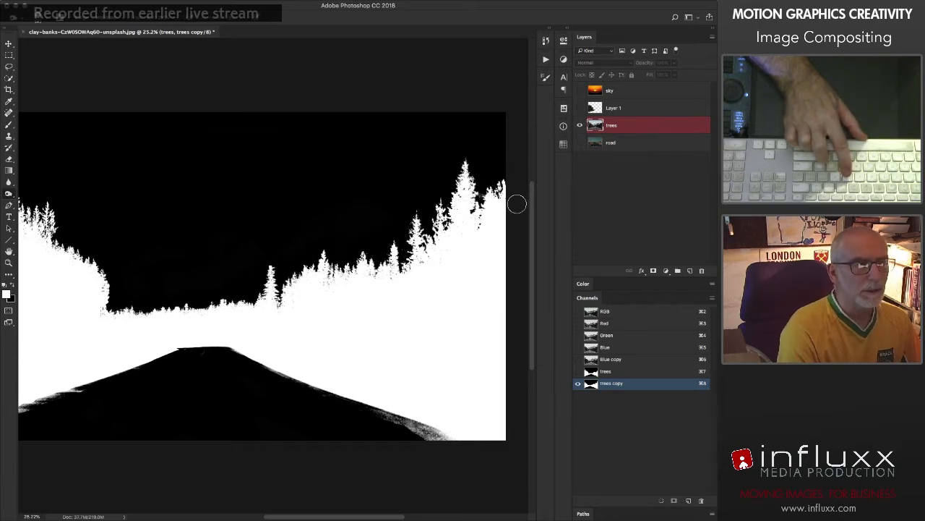
Step: Darken the grey patch beside the tall right-hand tree and the grey fringe along the road's lower right edge to black
drag(483, 213, 520, 215)
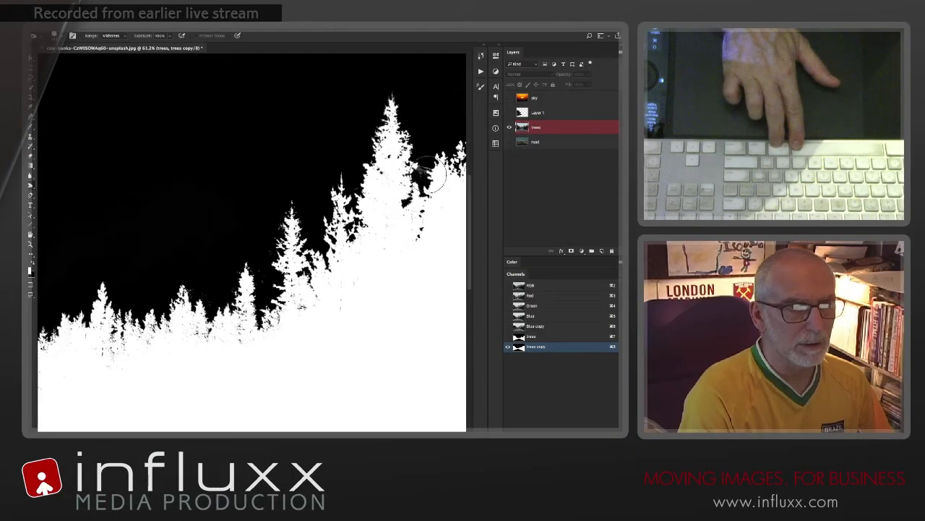
drag(402, 253, 343, 299)
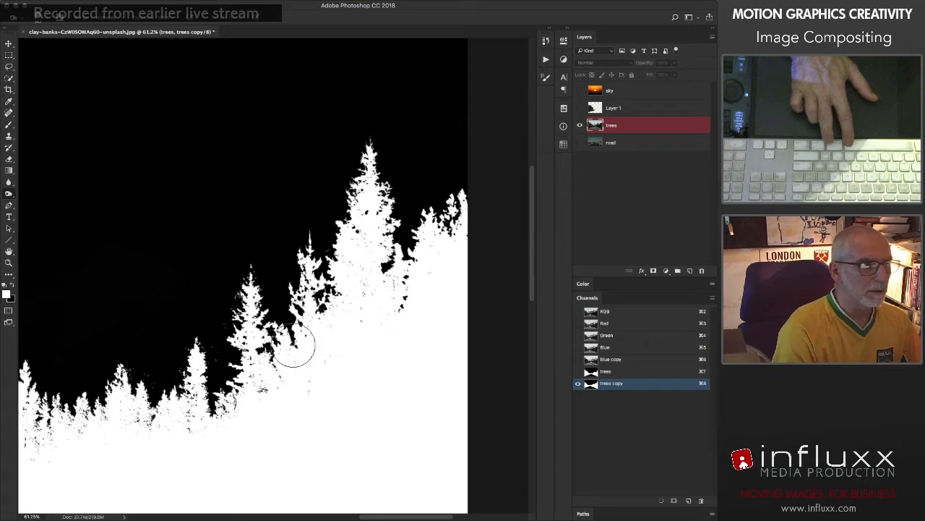
key(super+0)
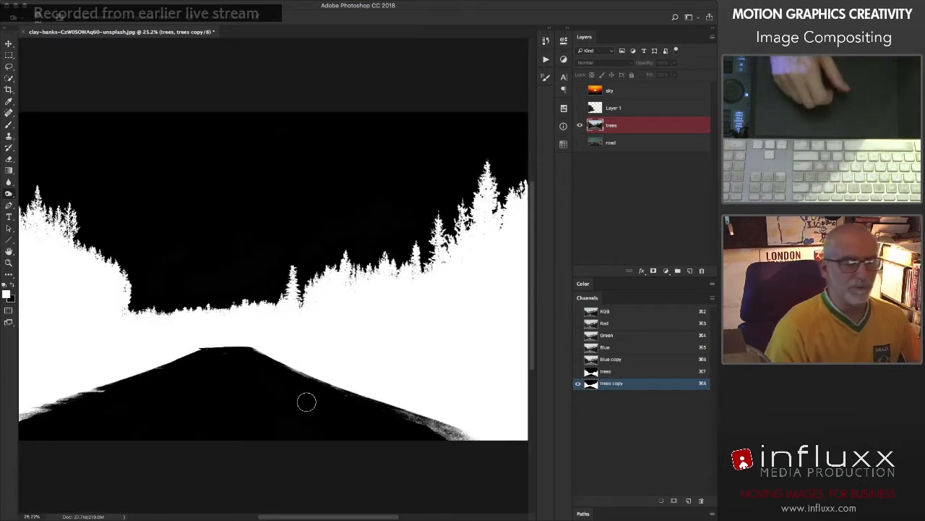
drag(421, 424, 460, 439)
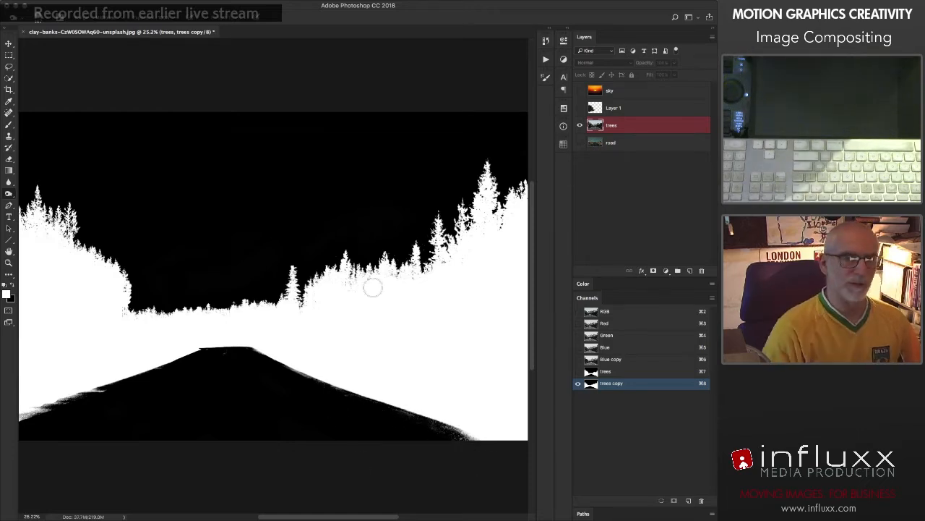
Step: Load the trees copy channel as a selection, copy the selected trees layer area to a new layer, and hide the original
super+click(590, 384)
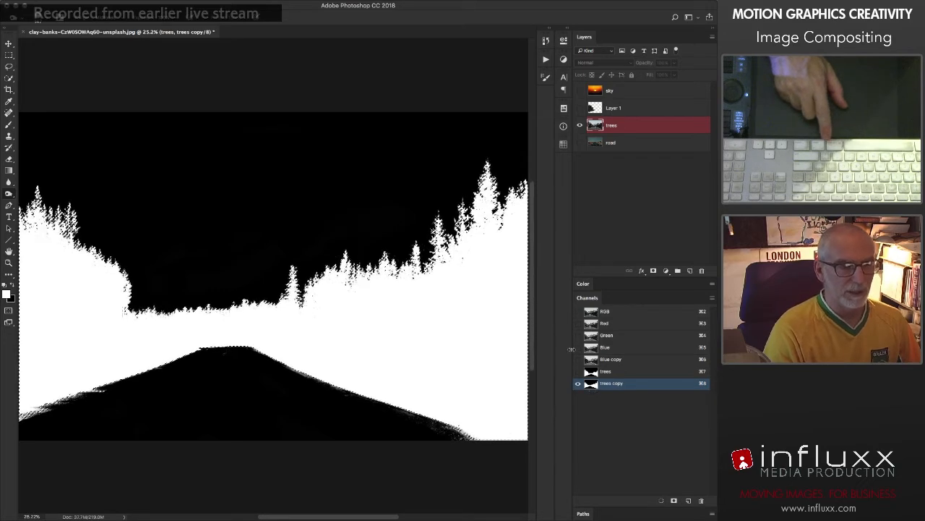
click(594, 314)
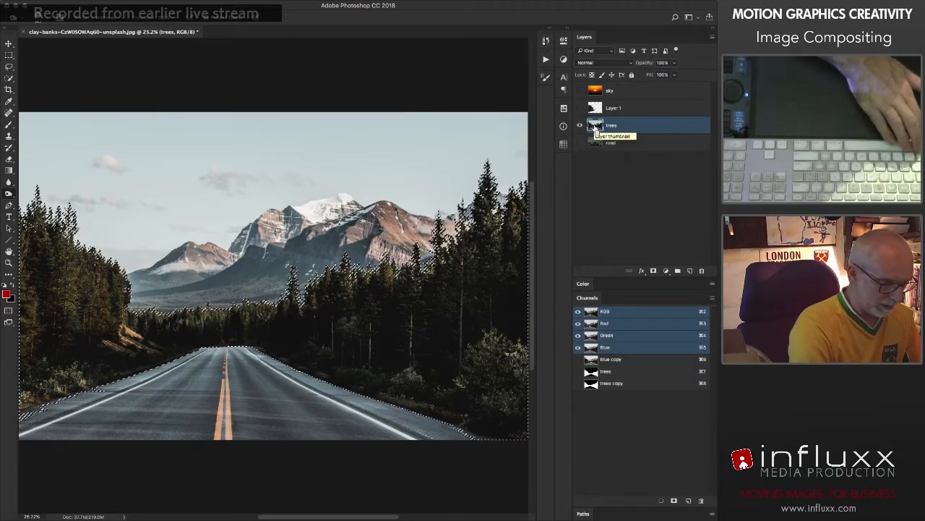
key(ctrl+j)
click(579, 143)
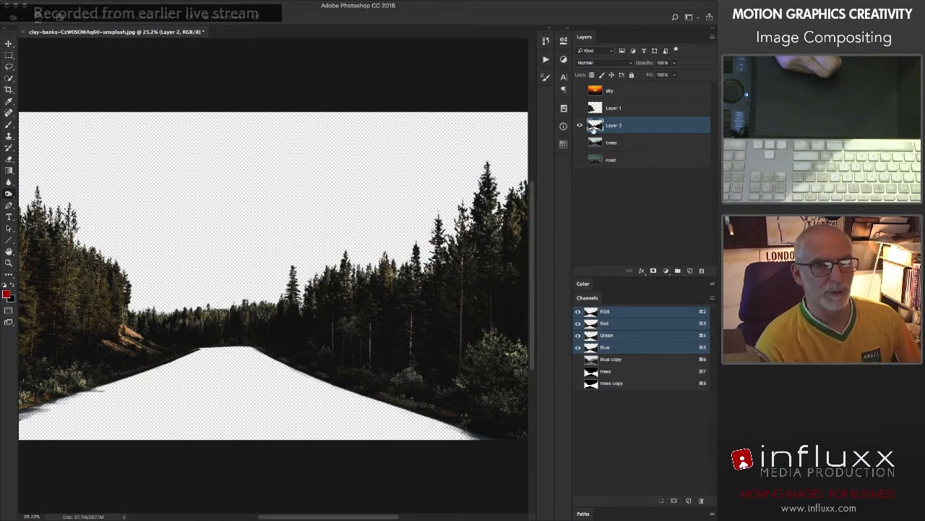
Step: Add a layer mask to the new tree cutout and paint black on it to separate the right-hand trees from the distant ones
click(653, 271)
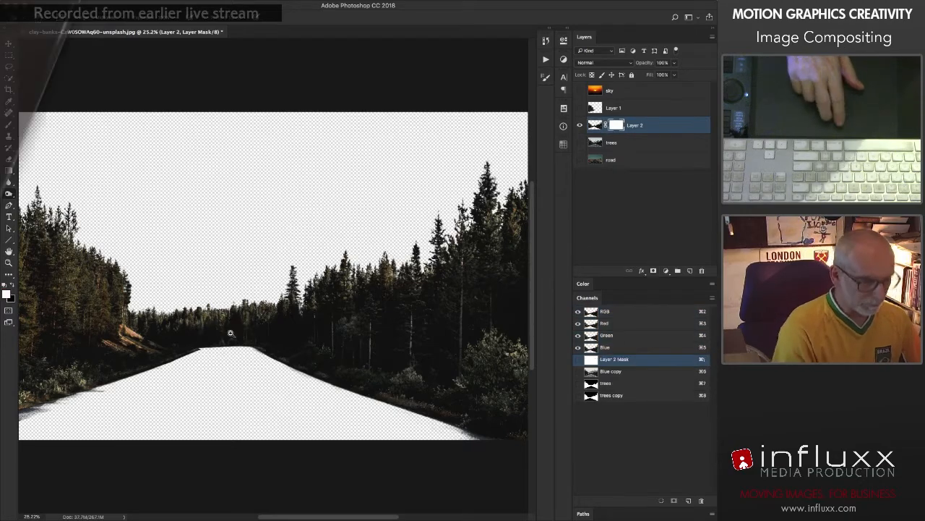
drag(232, 330, 285, 346)
drag(344, 295, 346, 304)
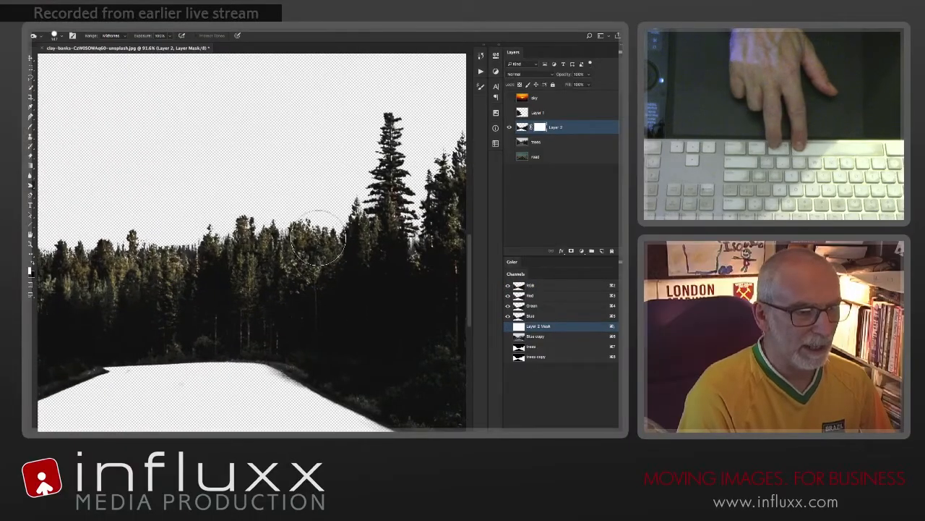
drag(269, 235, 247, 236)
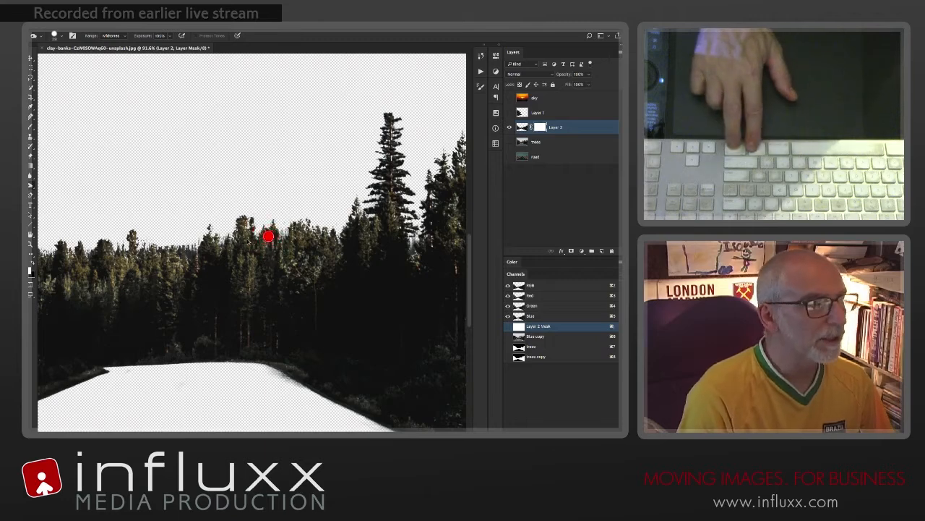
key(b)
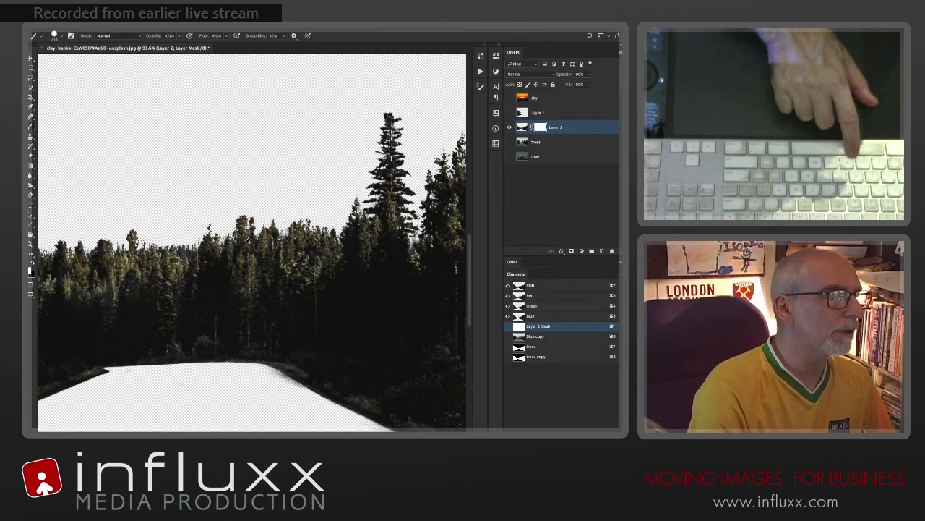
drag(267, 251, 232, 254)
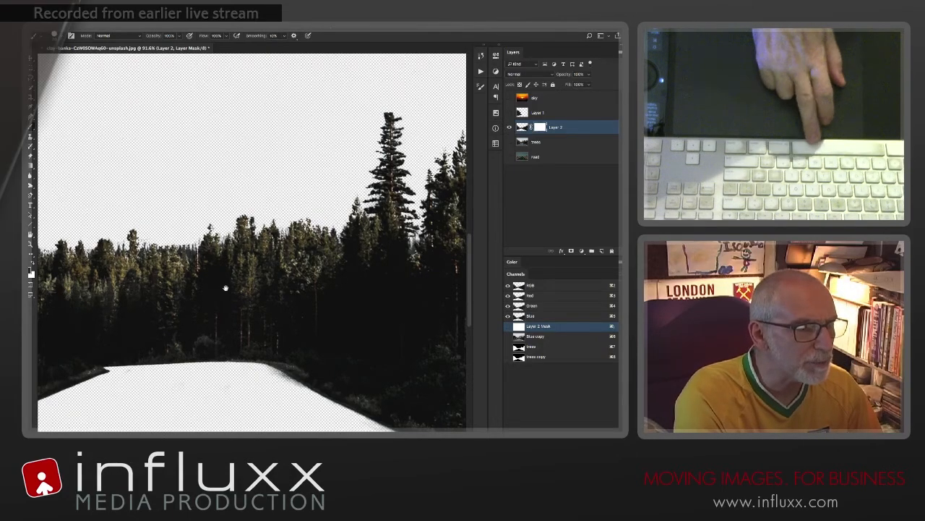
drag(224, 289, 334, 262)
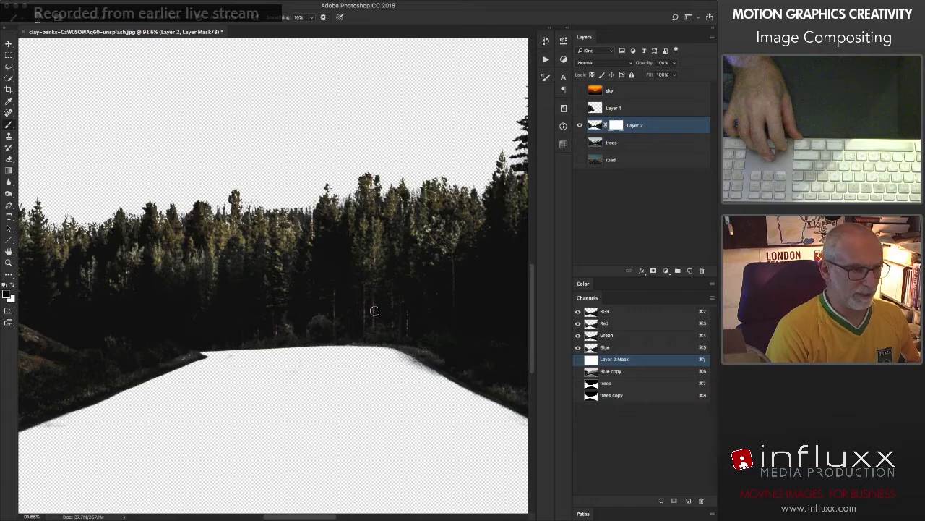
mouse_move(387, 167)
mouse_down()
mouse_move(371, 370)
mouse_move(361, 383)
mouse_move(347, 135)
mouse_move(305, 171)
mouse_move(293, 374)
mouse_move(237, 271)
mouse_move(230, 465)
mouse_up()
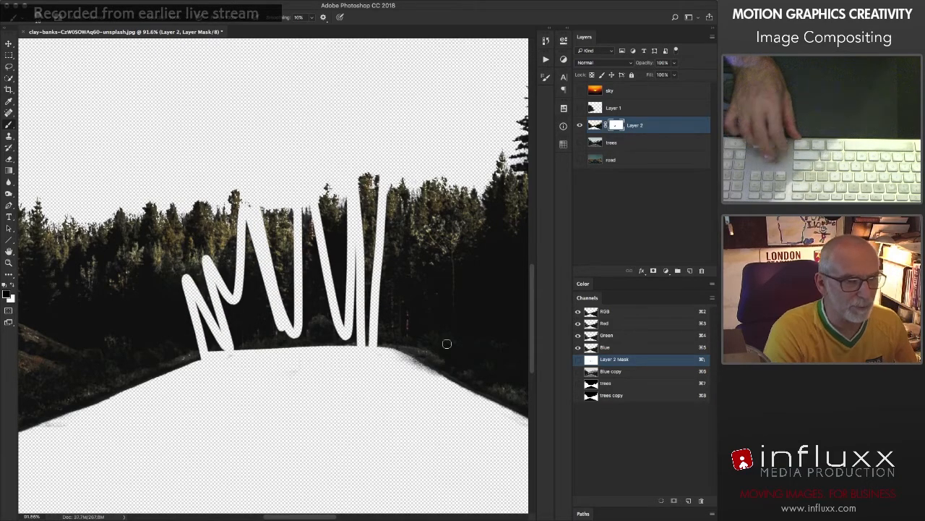
drag(445, 343, 377, 375)
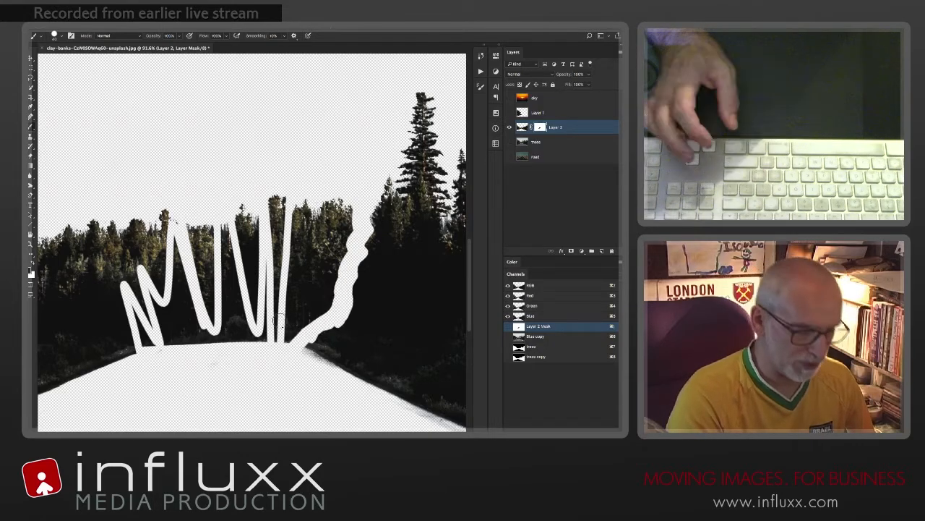
Step: Lasso the distant trees beside the painted edge, fill that area of the layer mask with black, and deselect it
key(l)
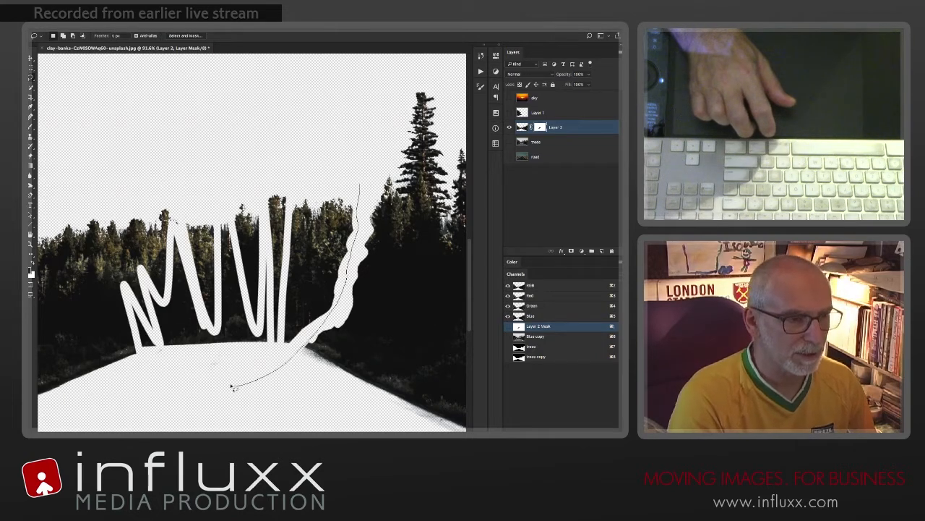
key(super+BackSpace)
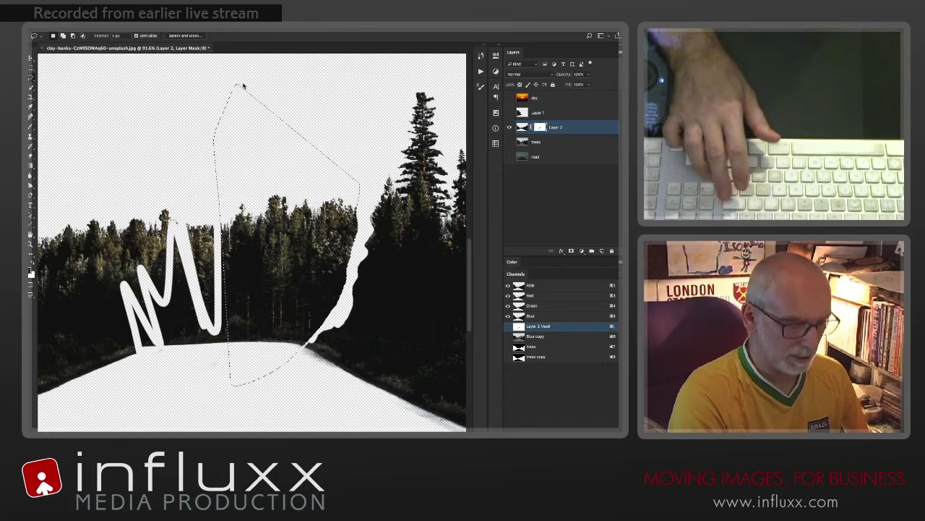
key(alt+BackSpace)
click(196, 96)
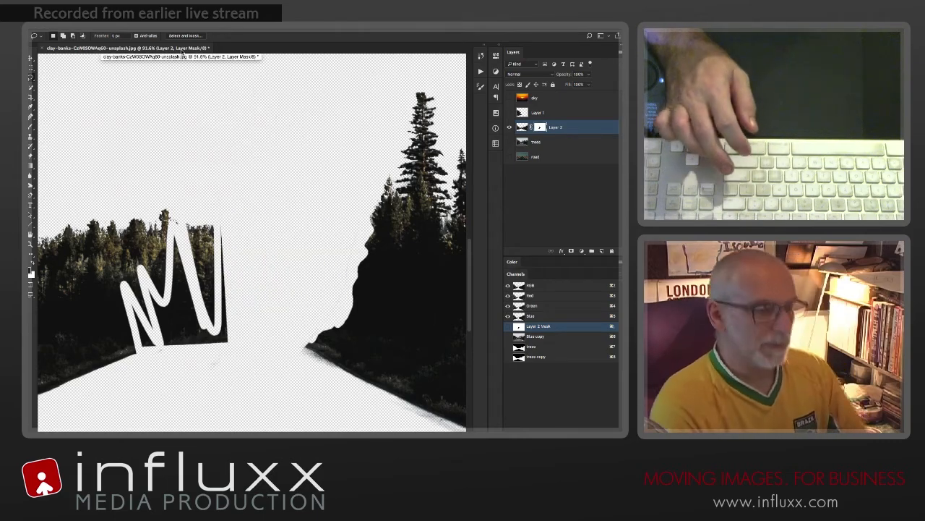
Step: Lasso the remaining distant trees left of the cleared gap and fill that area of the layer mask with black
mouse_move(185, 228)
mouse_down()
mouse_move(330, 240)
mouse_move(367, 363)
mouse_move(203, 396)
mouse_move(161, 145)
mouse_move(174, 158)
mouse_up()
key(super+minus)
key(super+minus)
key(alt+BackSpace)
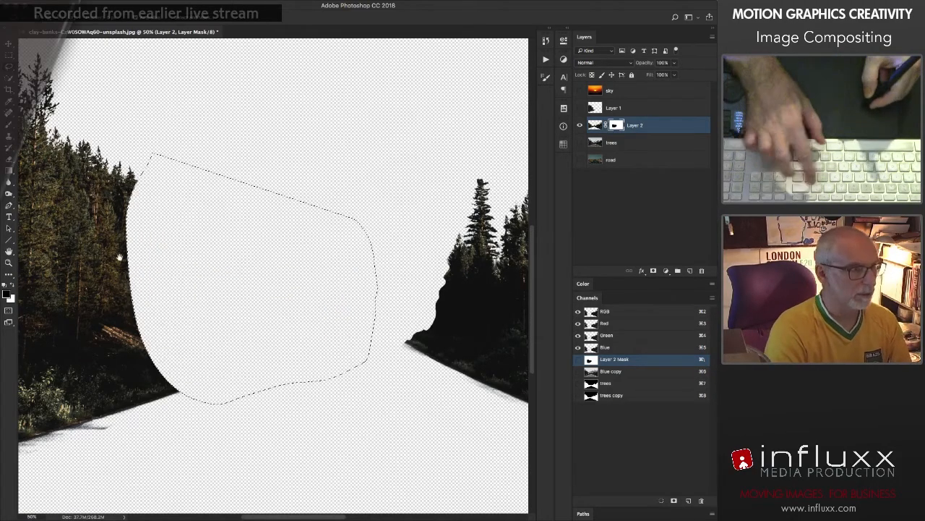
Step: Lasso the inner edge of the left-hand trees and fill that area of the layer mask with black
drag(137, 262, 331, 305)
key(super+d)
mouse_move(261, 131)
mouse_down()
mouse_move(329, 256)
mouse_move(358, 418)
mouse_move(283, 427)
mouse_move(213, 349)
mouse_move(199, 310)
mouse_up()
key(alt+BackSpace)
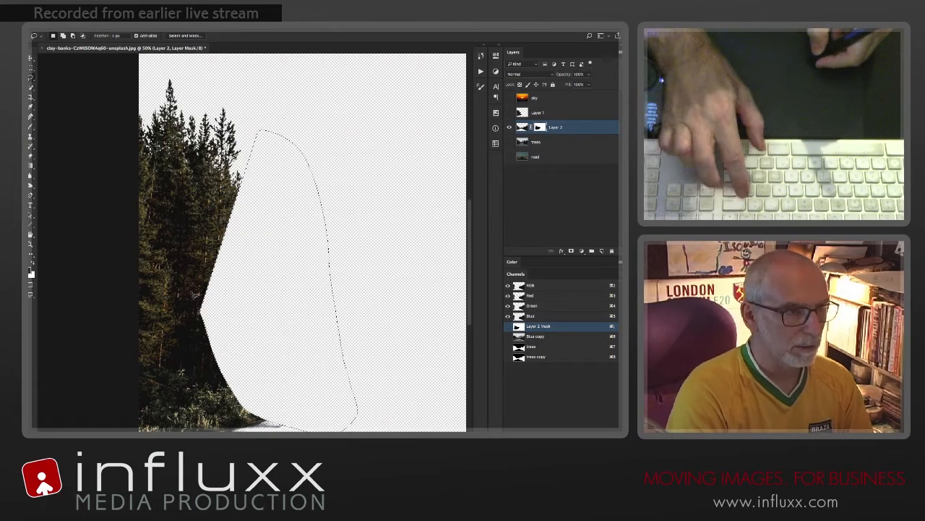
Step: Mask out all remaining left-hand trees with a black-filled rectangular selection on the layer mask, then deselect it
key(m)
key(super+minus)
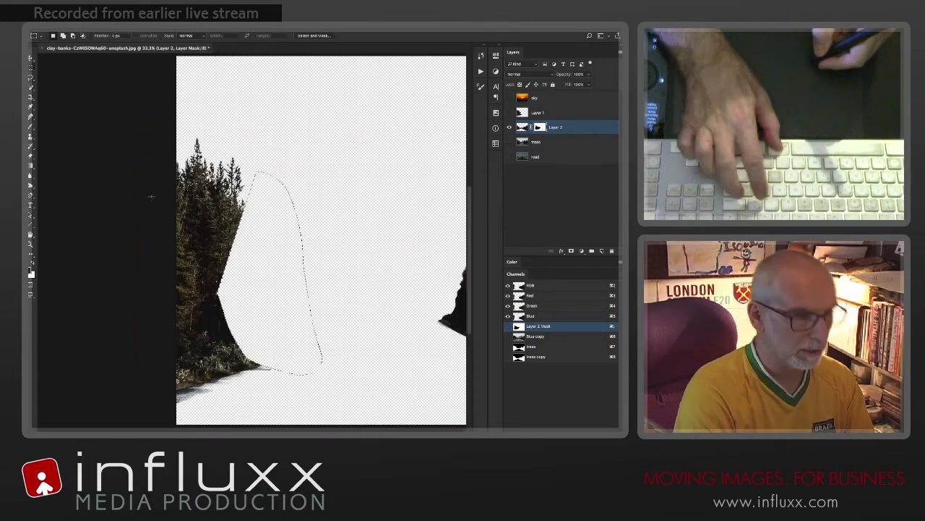
mouse_move(177, 94)
mouse_down()
mouse_move(244, 143)
mouse_move(282, 425)
mouse_up()
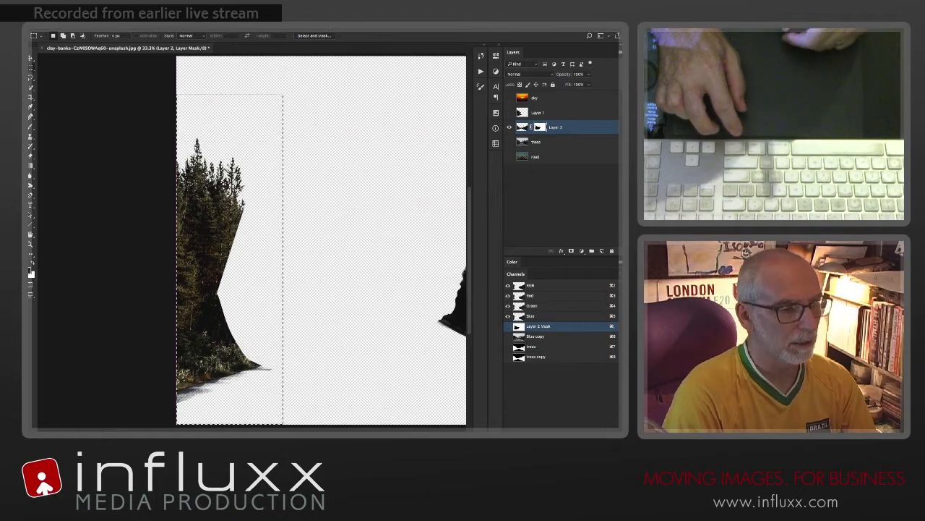
key(alt+BackSpace)
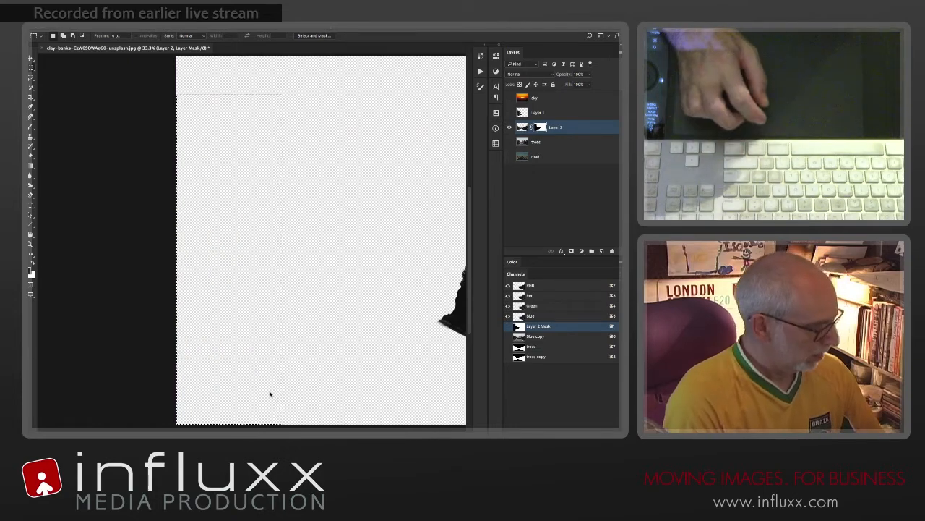
key(super+d)
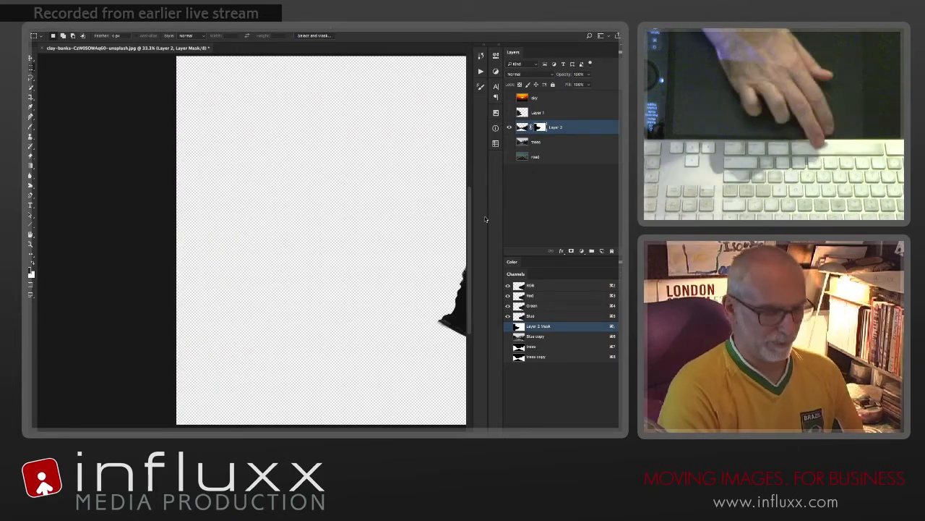
Step: Show the cut-out of the left-hand trees alongside the right-hand ones and rename its layer "left"
key(super+minus)
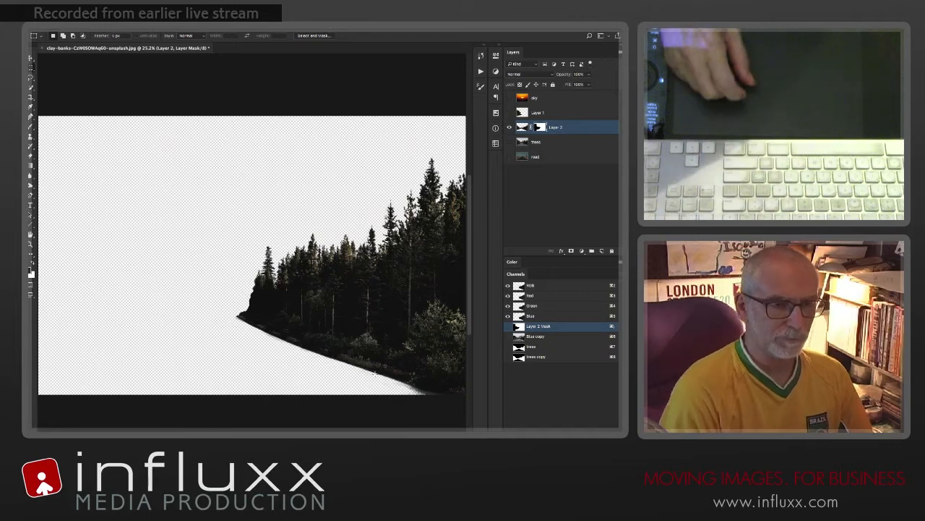
click(509, 113)
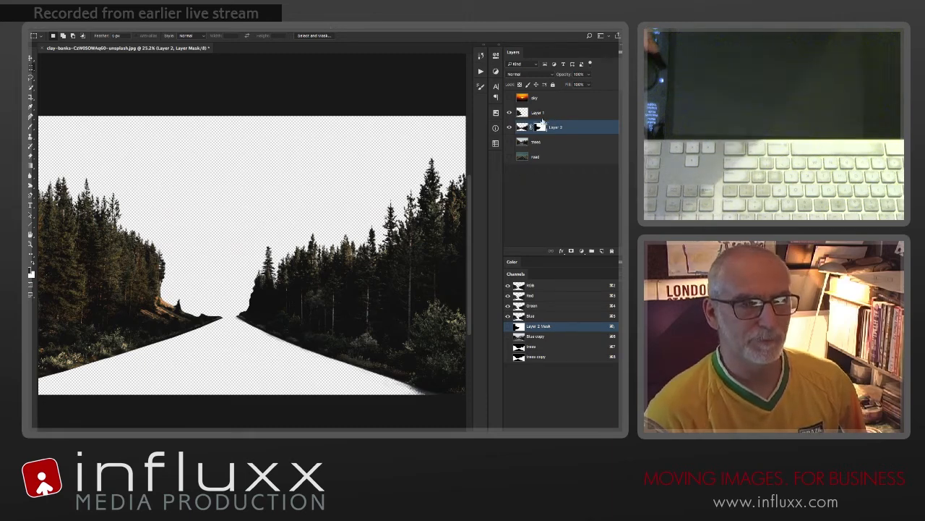
double_click(537, 113)
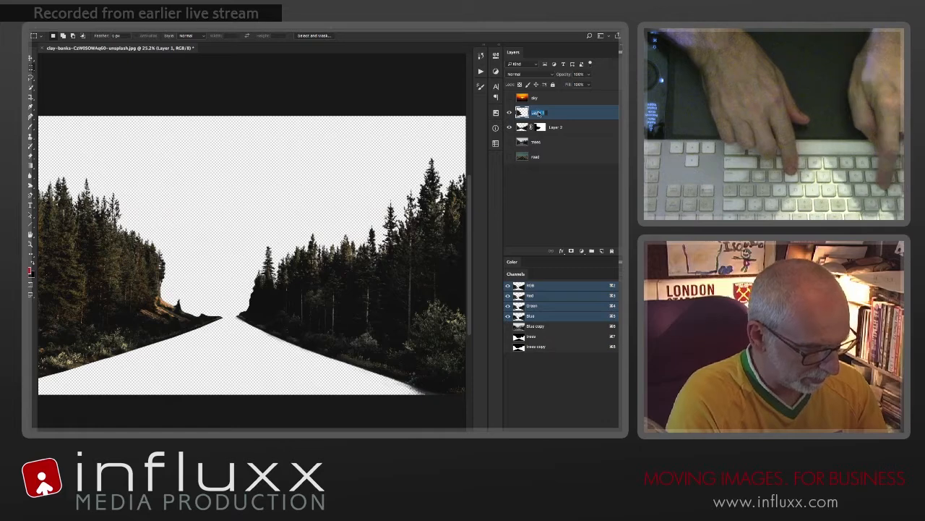
text(left)
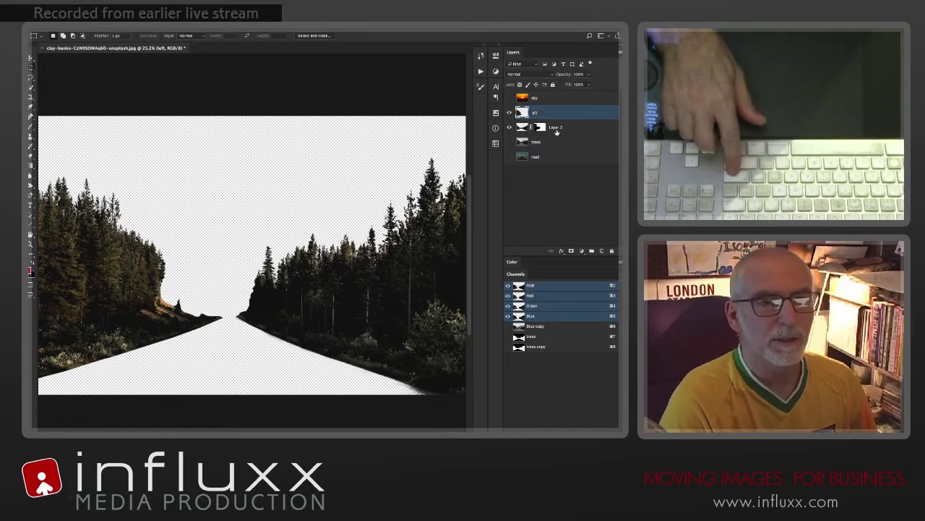
Step: Apply the layer mask on Layer 2 and rename the layer "right"
right_click(539, 129)
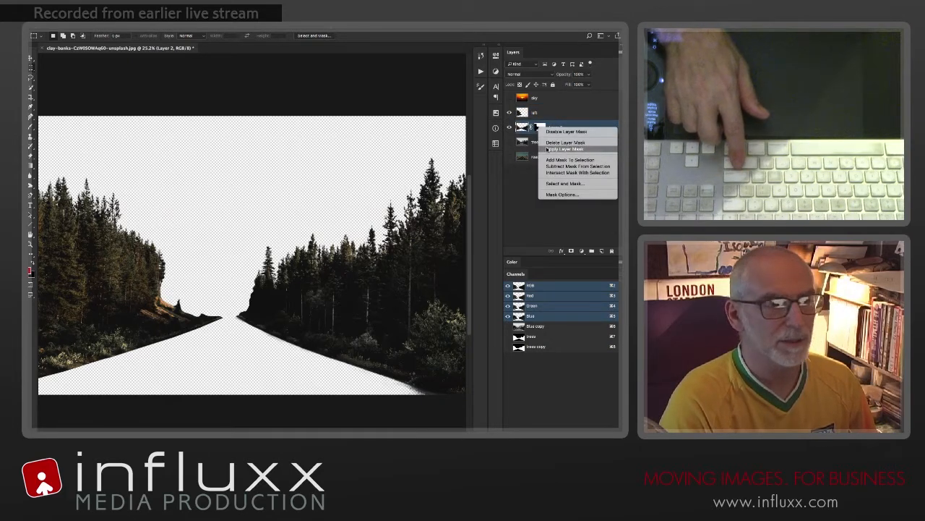
click(550, 149)
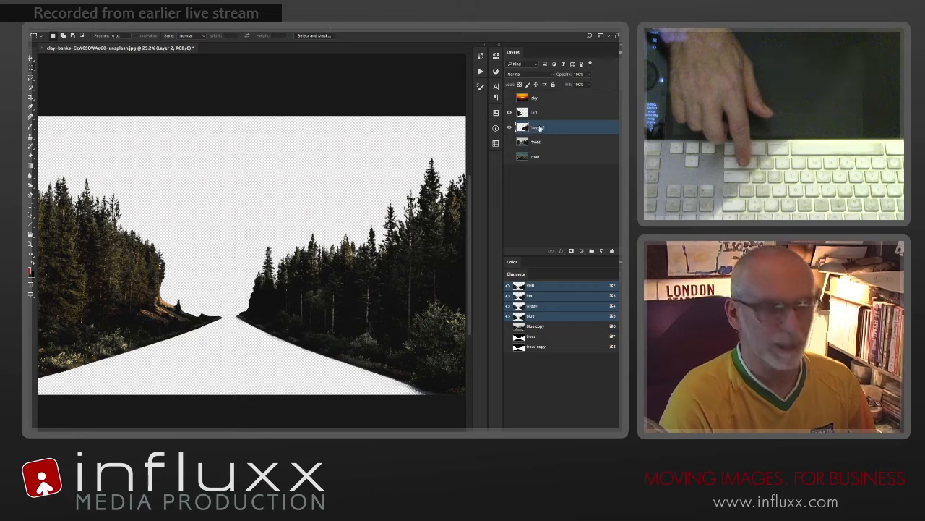
text(right)
key(Return)
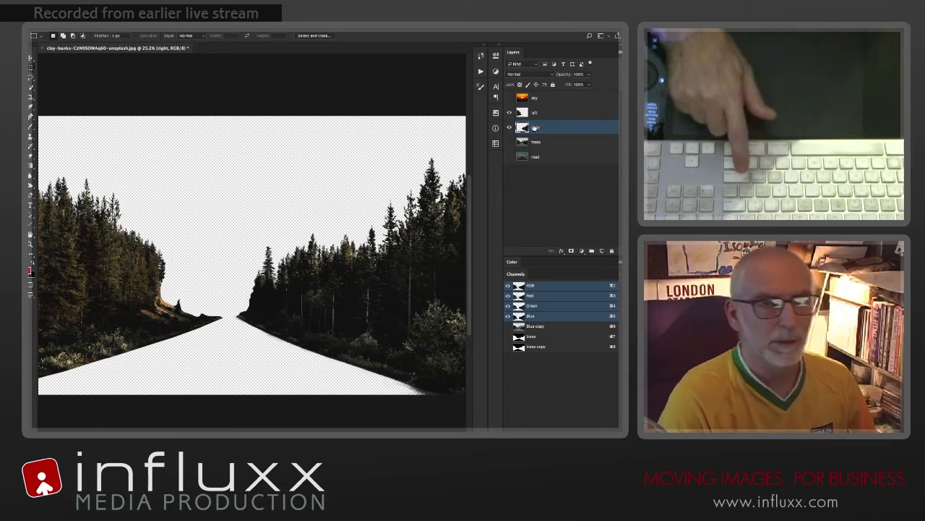
Step: Show only the trees layer, intersect its tree-shaped selection with a rectangle around the distant trees, and copy that area to a new layer
click(509, 143)
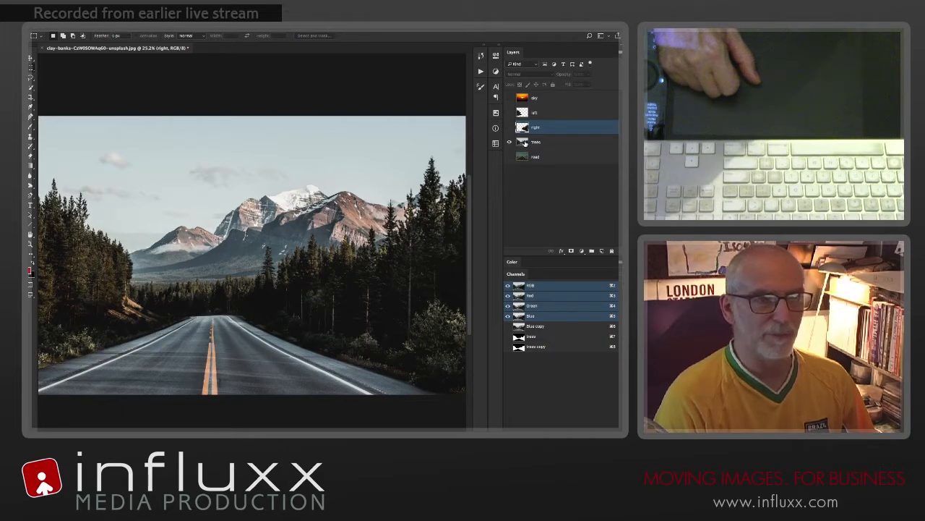
click(525, 143)
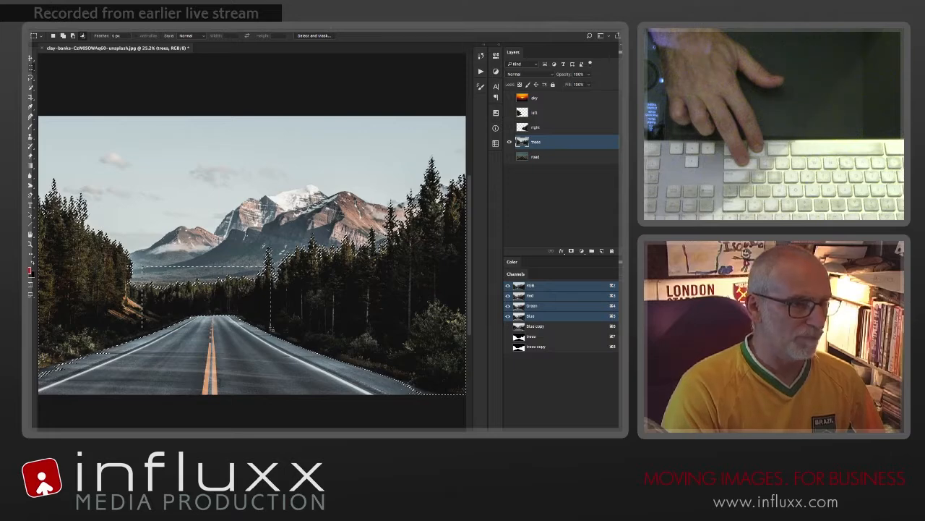
drag(272, 328, 272, 328)
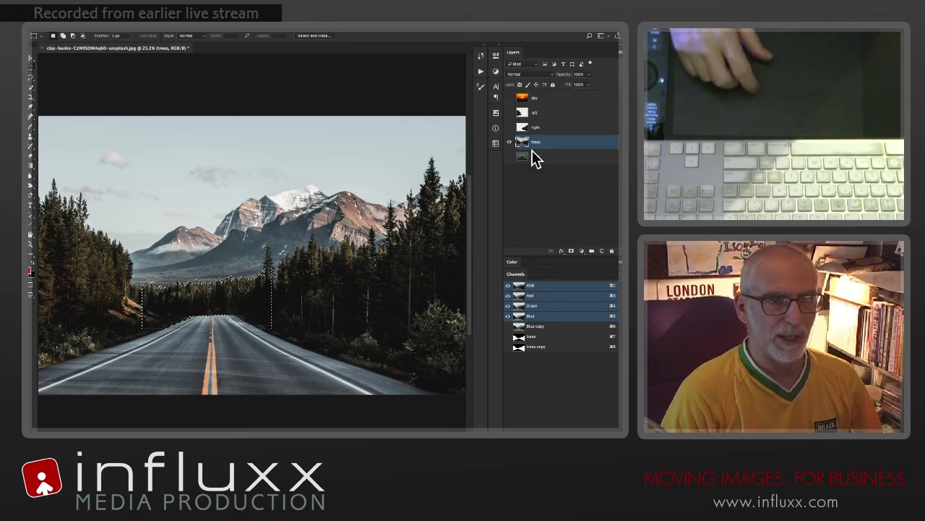
key(ctrl+j)
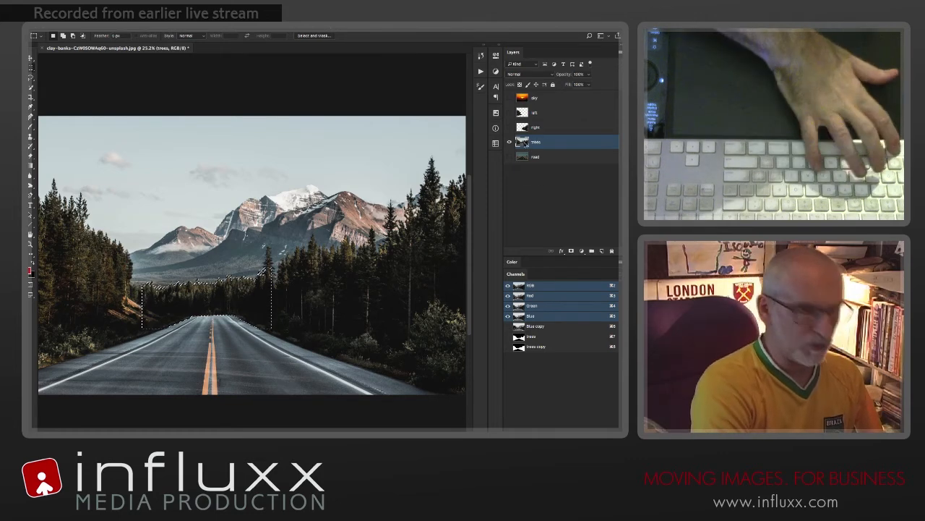
click(509, 156)
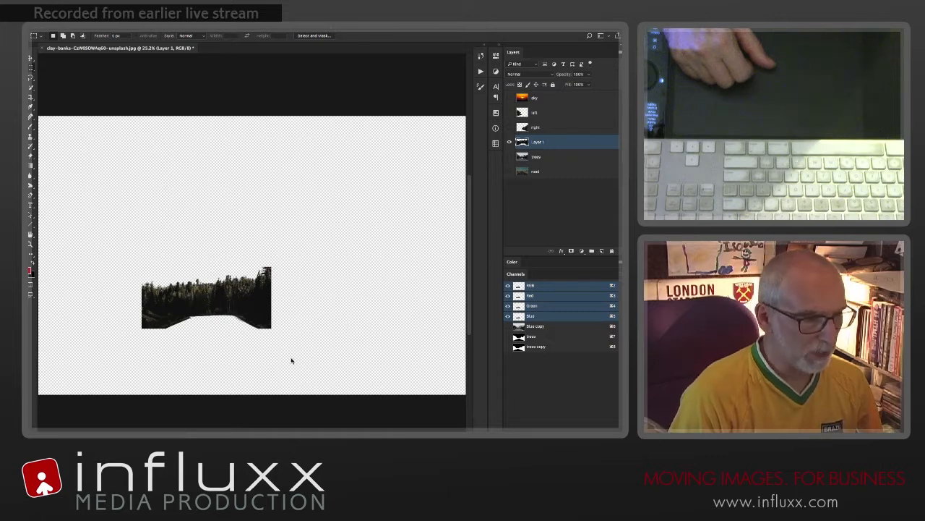
Step: Delete the uneven strip along the bottom of the distant trees with a rectangular selection and deselect it
drag(80, 338, 85, 313)
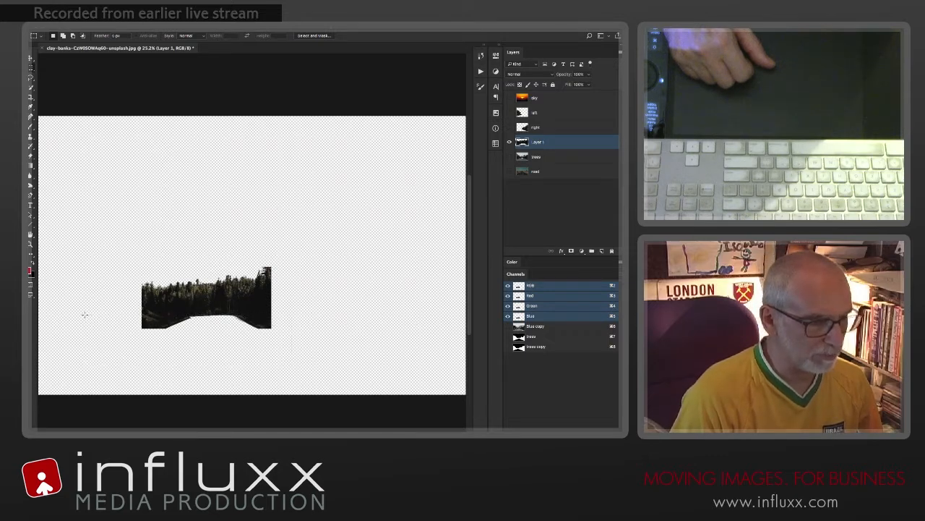
key(BackSpace)
key(super+d)
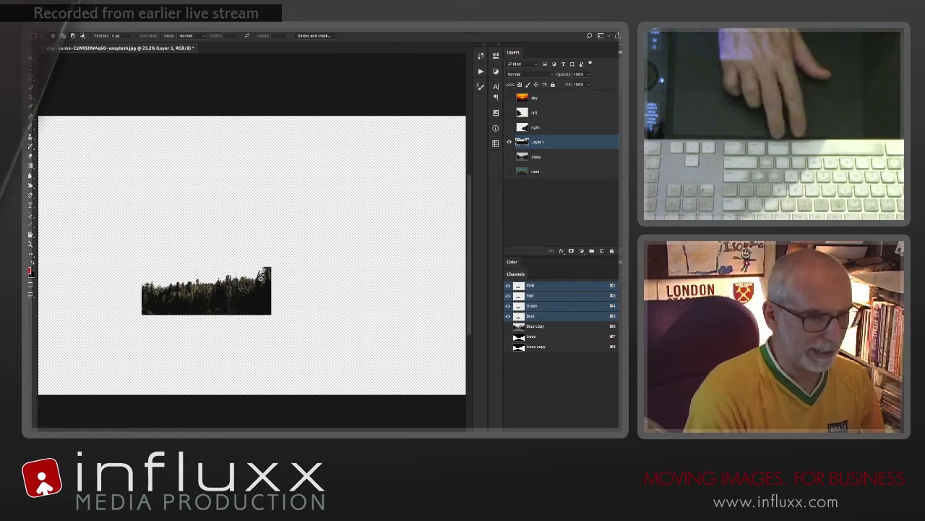
Step: Erase the cropped branch fragments around the tall tree at the right end of the distant trees, leaving clean treetops
mouse_move(261, 277)
mouse_down()
mouse_move(328, 300)
mouse_move(340, 318)
mouse_up()
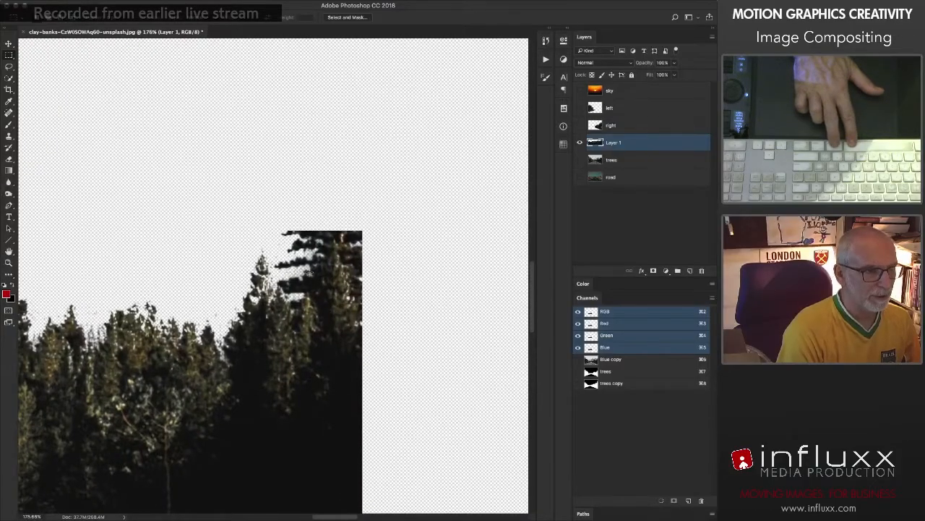
key(e)
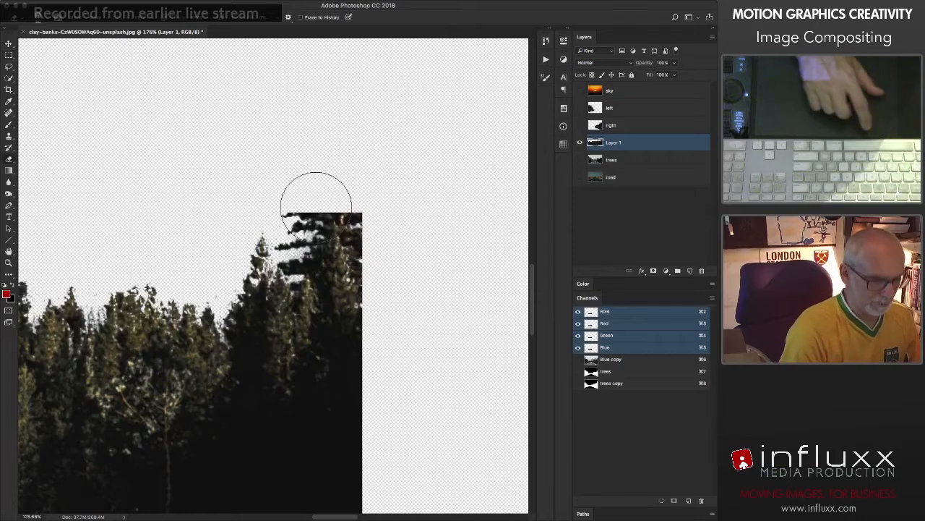
mouse_move(316, 209)
ctrl+alt+mouse_down()
mouse_move(286, 205)
mouse_move(332, 203)
ctrl+alt+mouse_up()
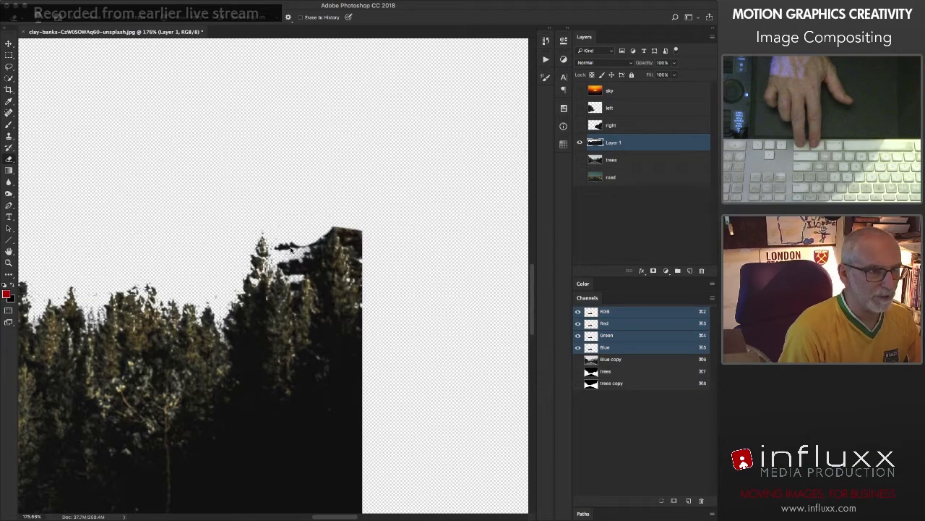
drag(293, 256, 290, 258)
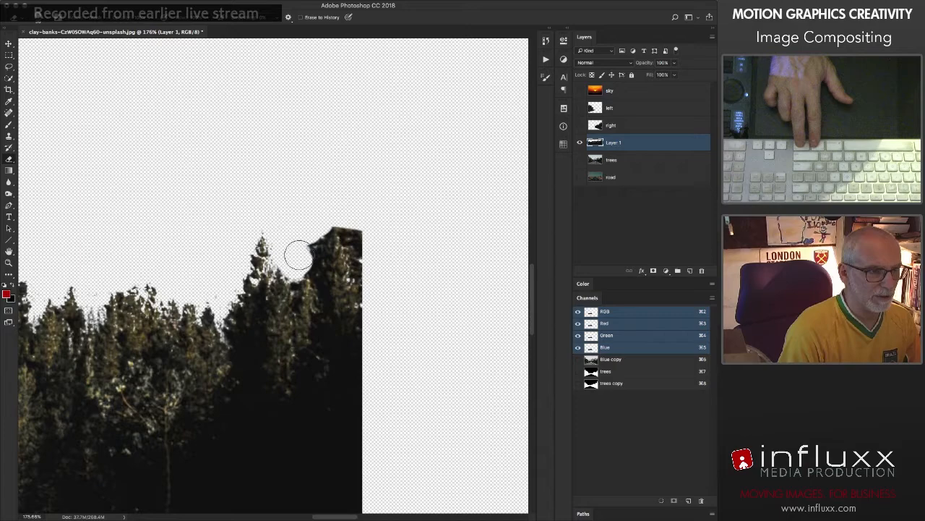
ctrl+alt+drag(310, 233, 302, 238)
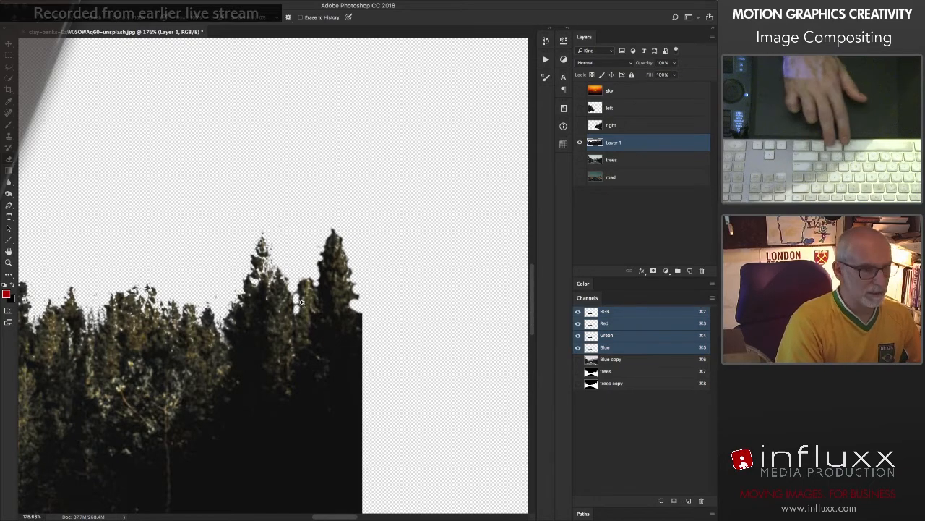
drag(301, 306, 287, 303)
key(super+0)
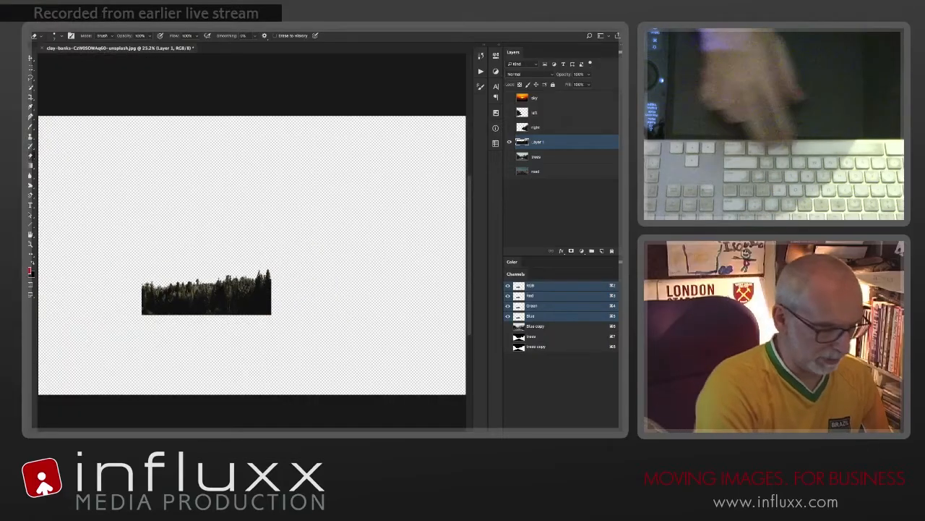
Step: Preview all the tree cut-outs over the road layer, hide the right-hand and distant trees, and select the left layer
key(v)
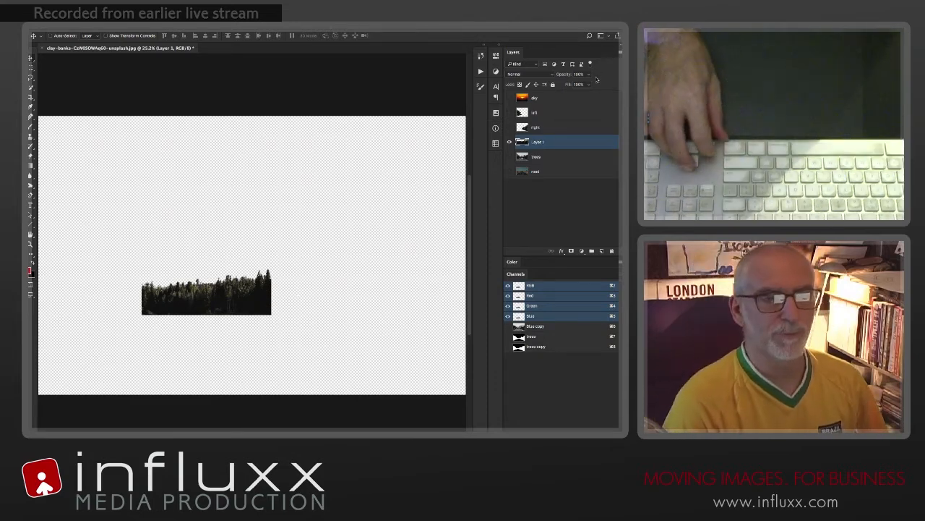
click(509, 113)
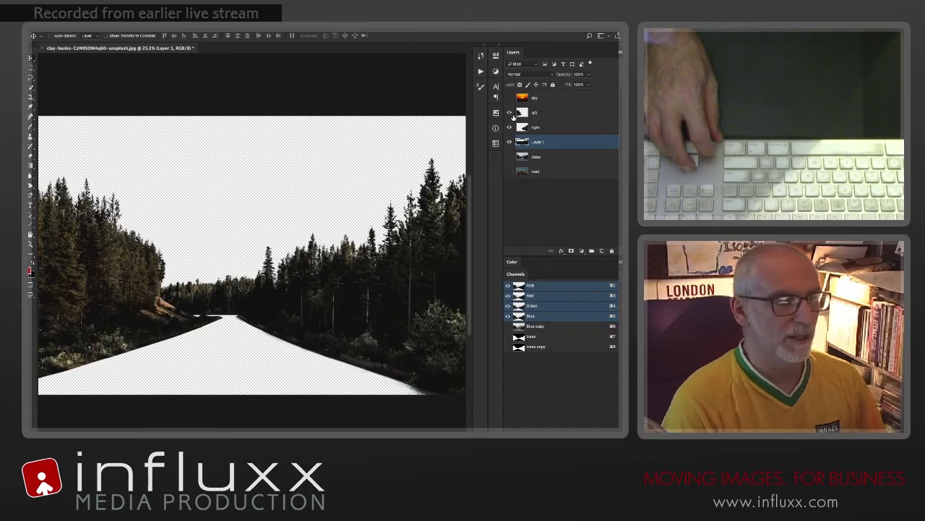
click(510, 172)
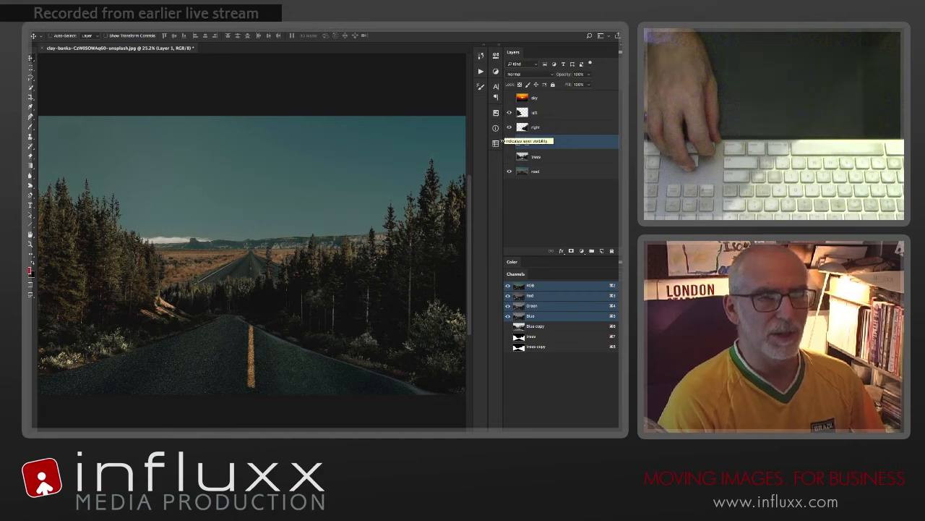
drag(508, 143, 510, 126)
click(523, 113)
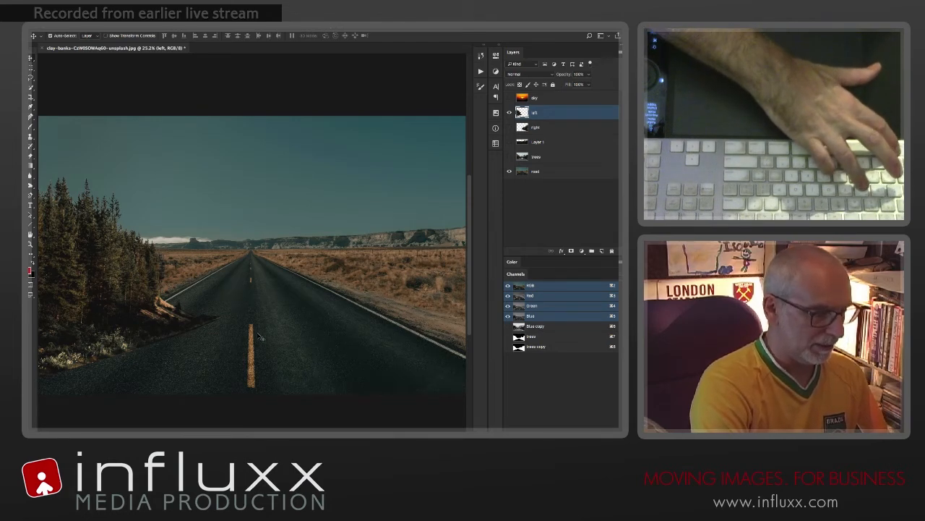
Step: Move the left-hand trees up and outward so they stand along the left edge of the road
key(ctrl+t)
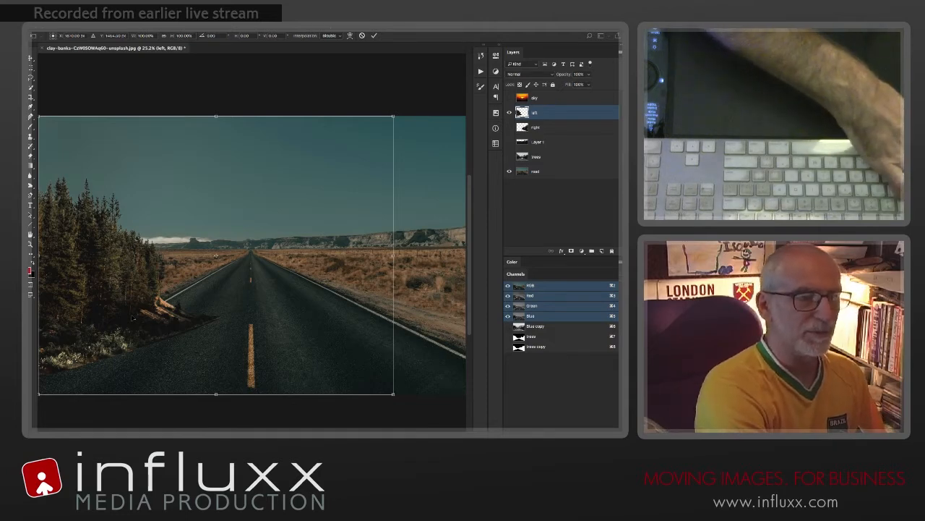
key(Return)
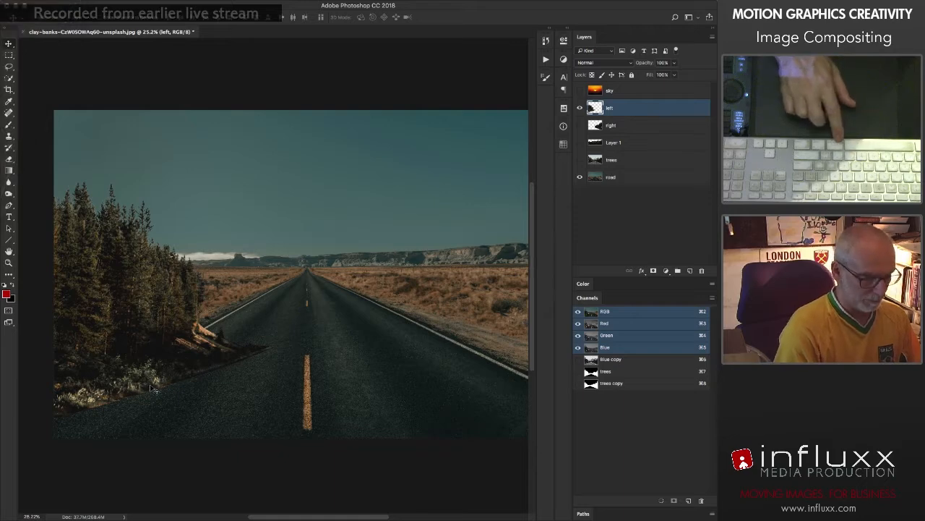
drag(127, 370, 155, 354)
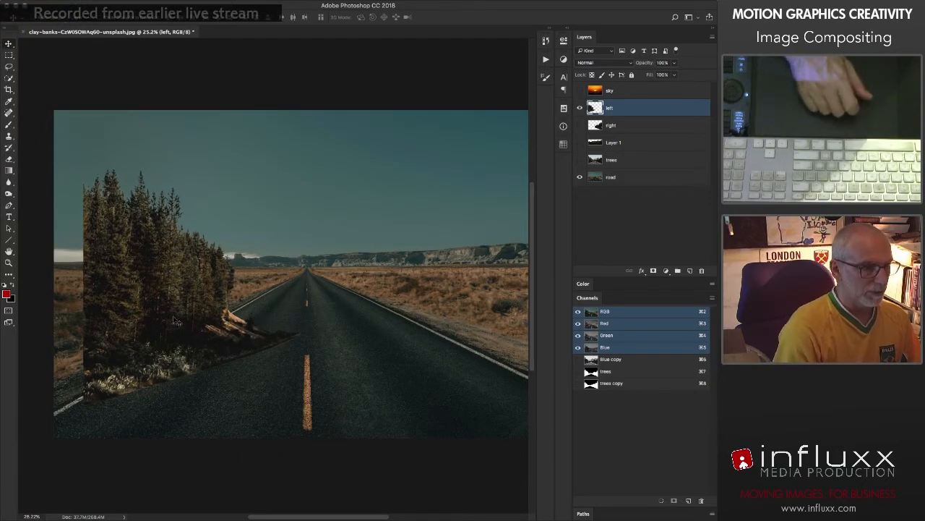
drag(174, 320, 124, 321)
Step: Delete stray pixels from the empty right side and sky area of the left layer using rectangular selections, and deselect
key(m)
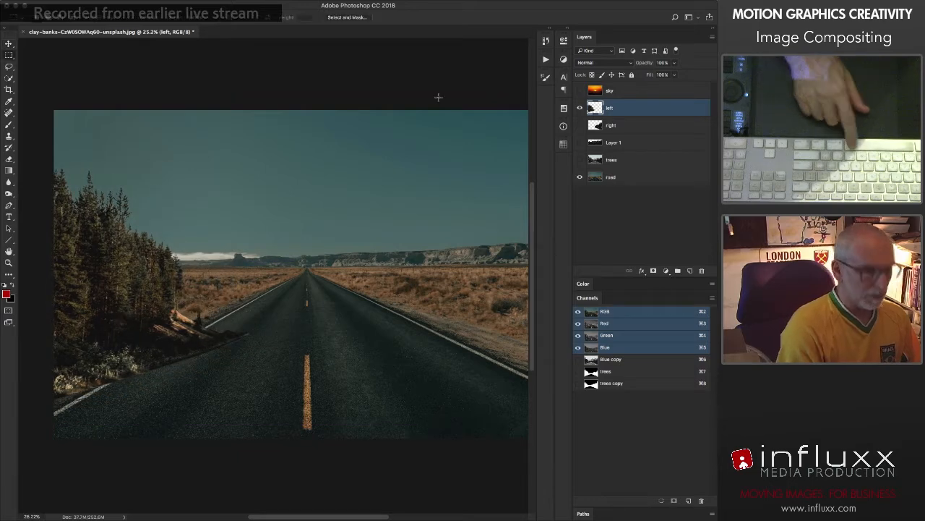
drag(516, 94, 259, 459)
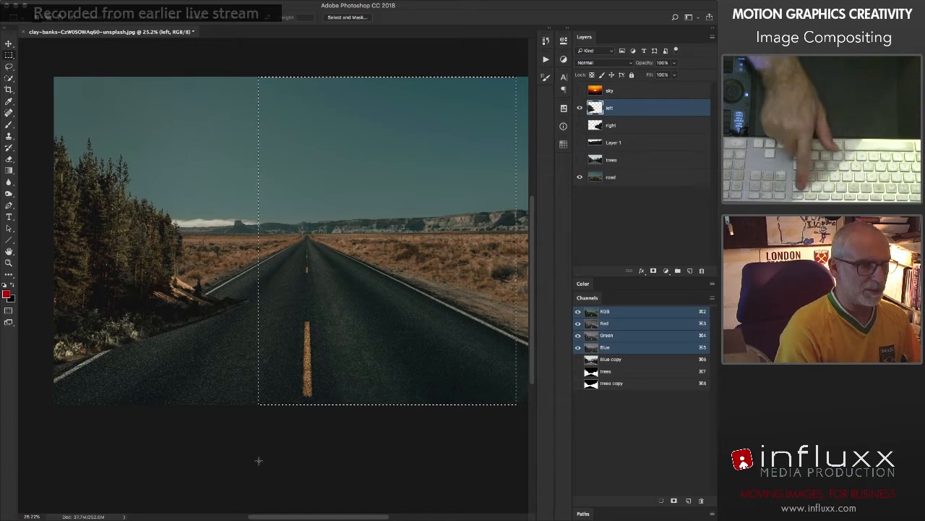
click(231, 246)
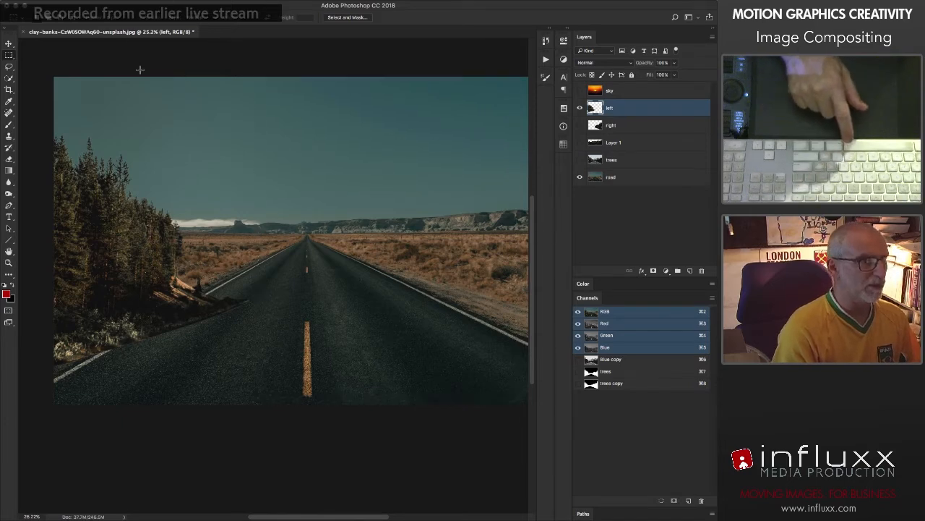
drag(145, 77, 287, 153)
drag(371, 191, 371, 191)
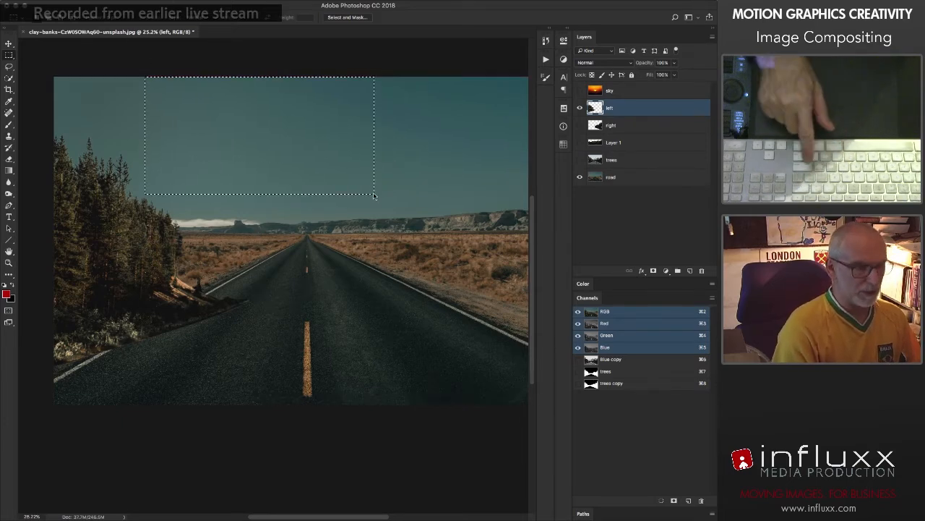
click(296, 304)
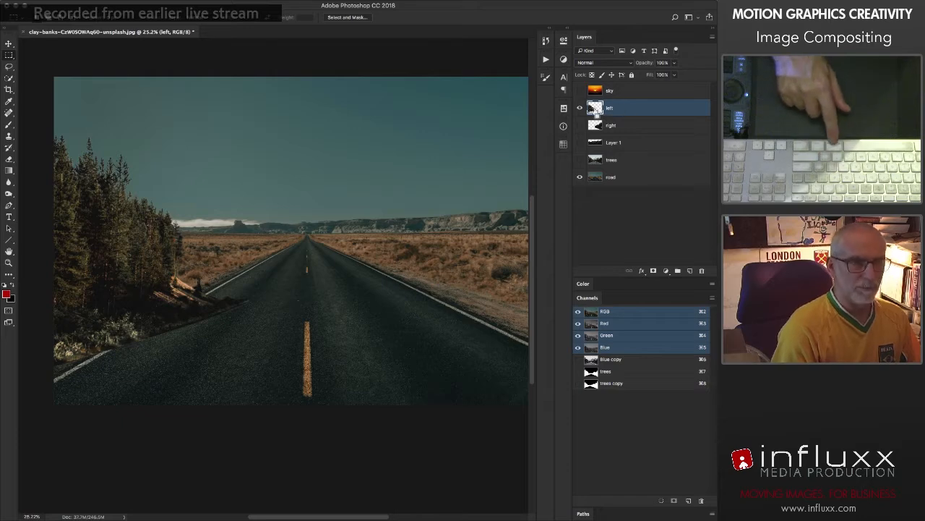
Step: Check how far the left layer's remaining pixels extend using its Free Transform bounding box, and cancel the transform
super+click(594, 110)
key(super+d)
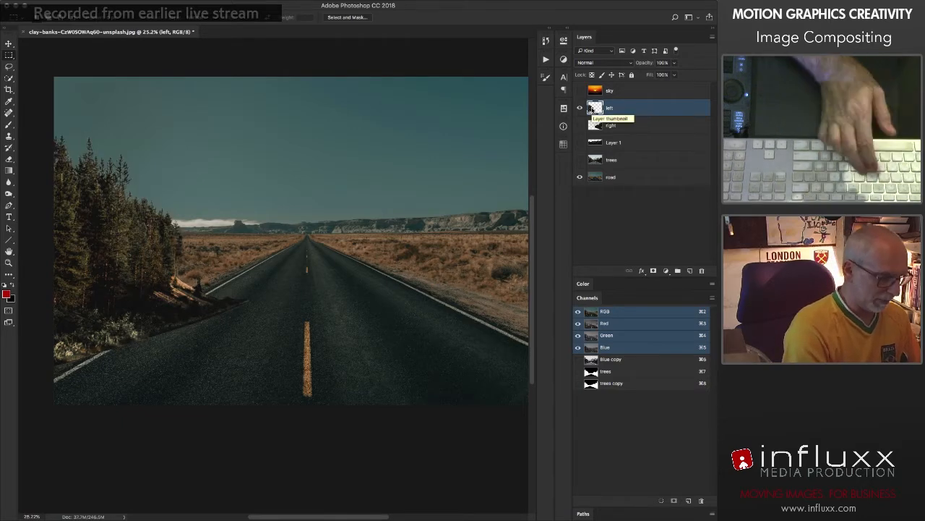
key(super+t)
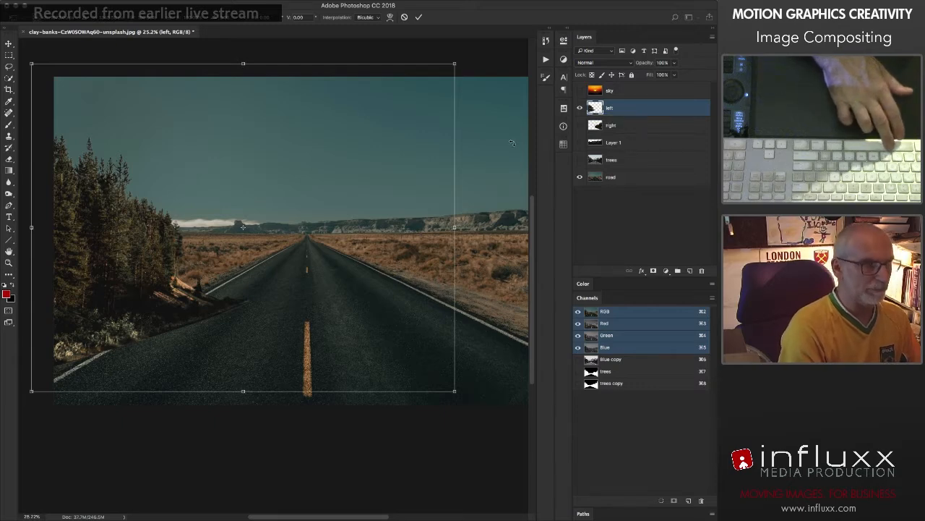
key(Escape)
key(v)
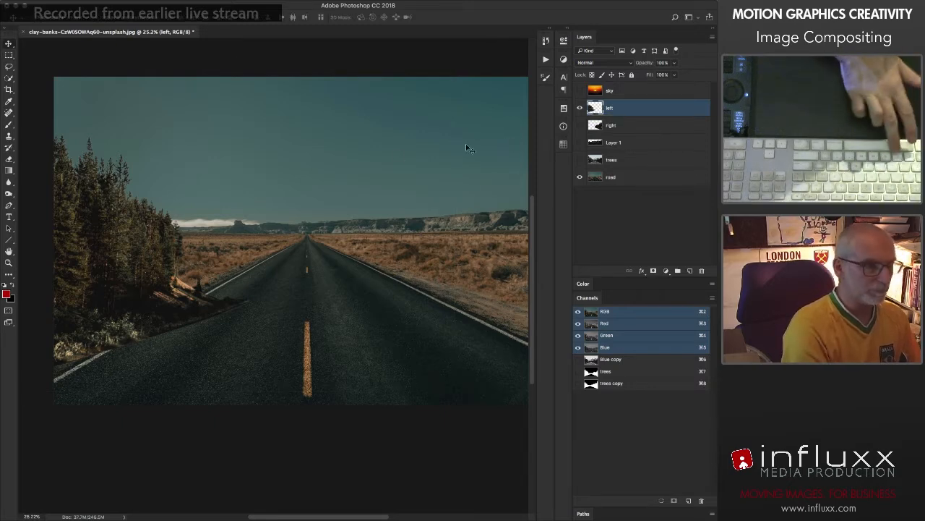
Step: Move the left-hand trees down, delete stray pixels from the layer's sky area using a rectangular selection, and deselect
drag(337, 168, 370, 261)
key(m)
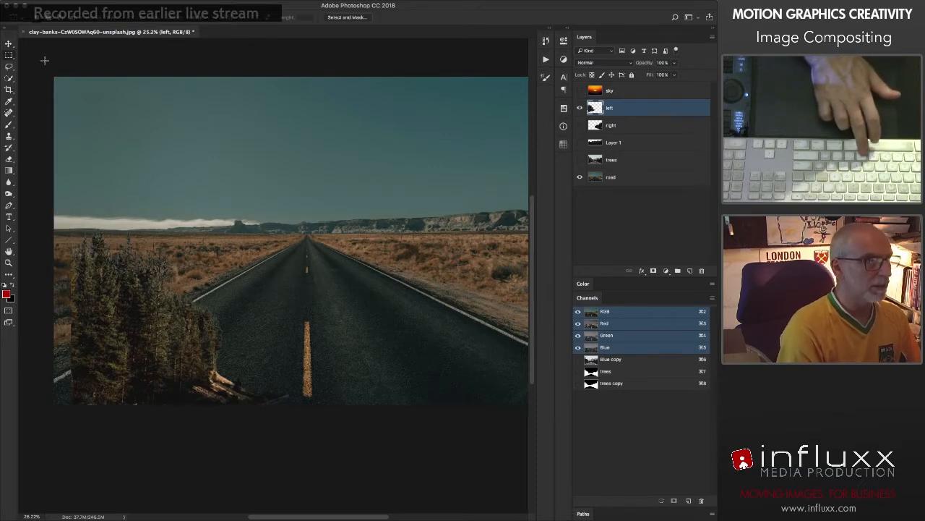
drag(45, 60, 533, 195)
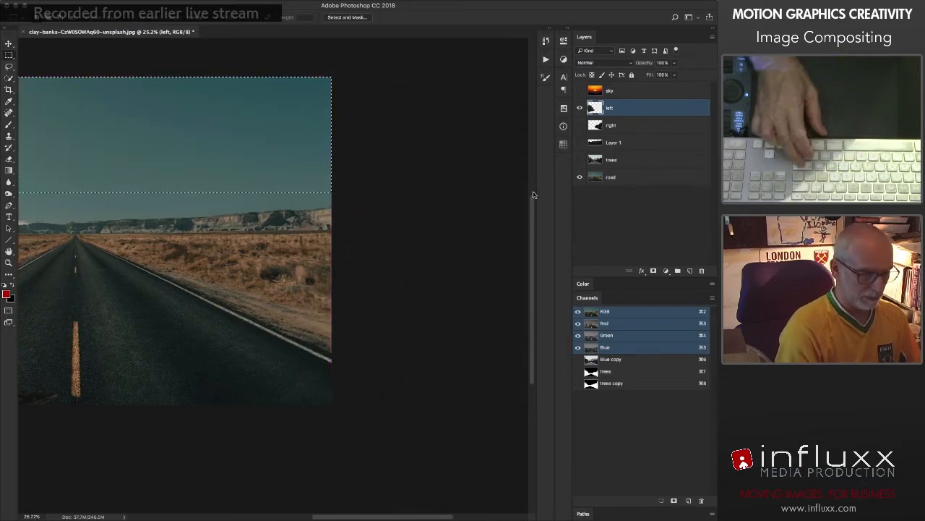
key(super+0)
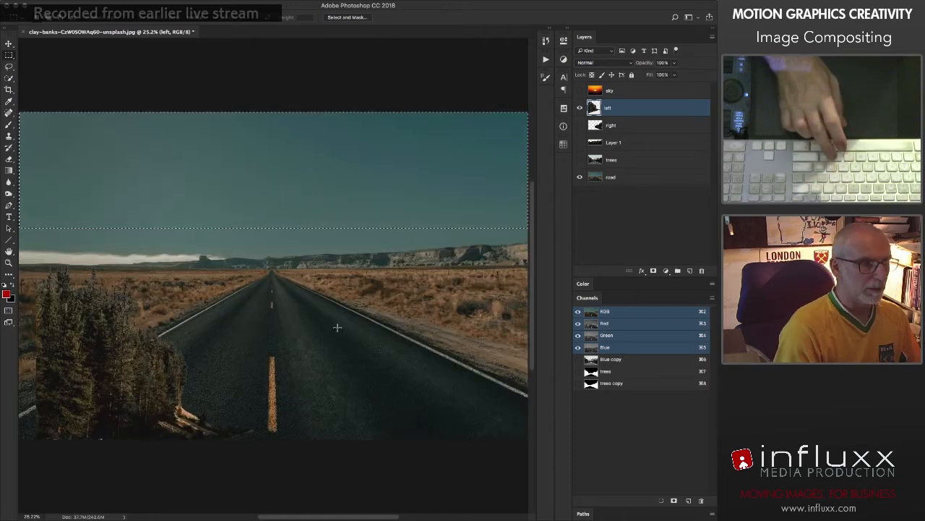
key(super+d)
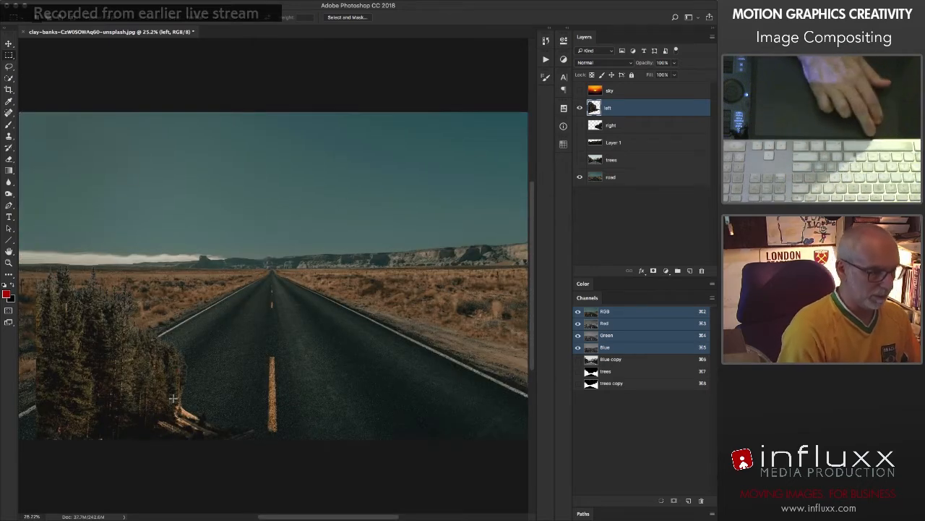
Step: Move the left-hand trees back up with Free Transform so they stand beside the road against the image's left edge
key(v)
key(super+t)
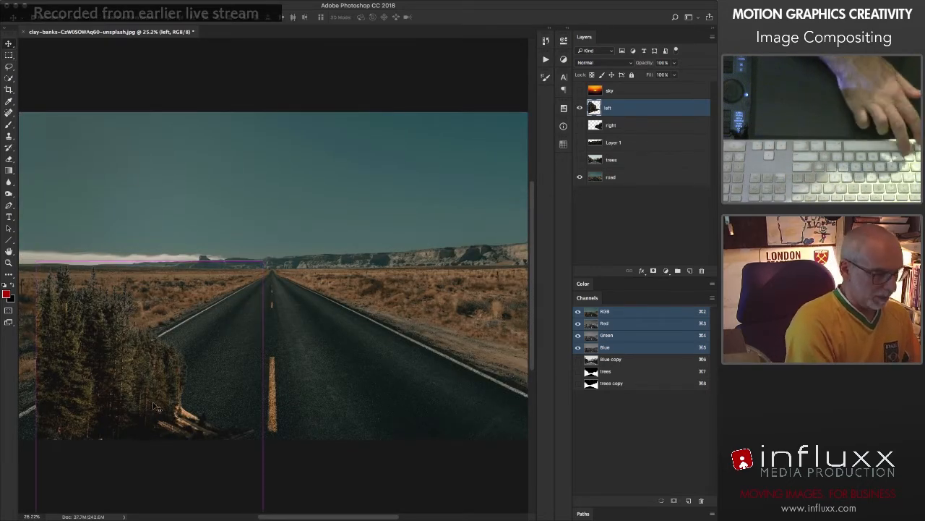
key(Return)
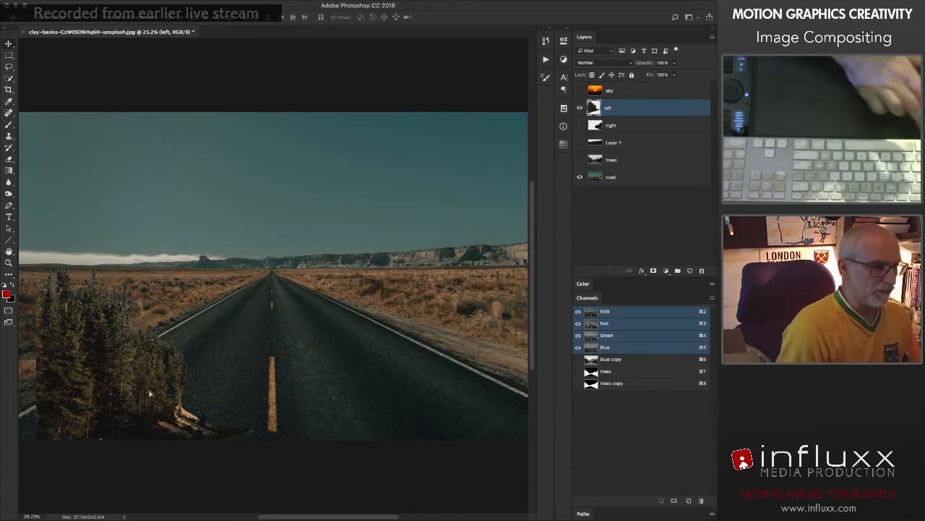
drag(154, 406, 171, 313)
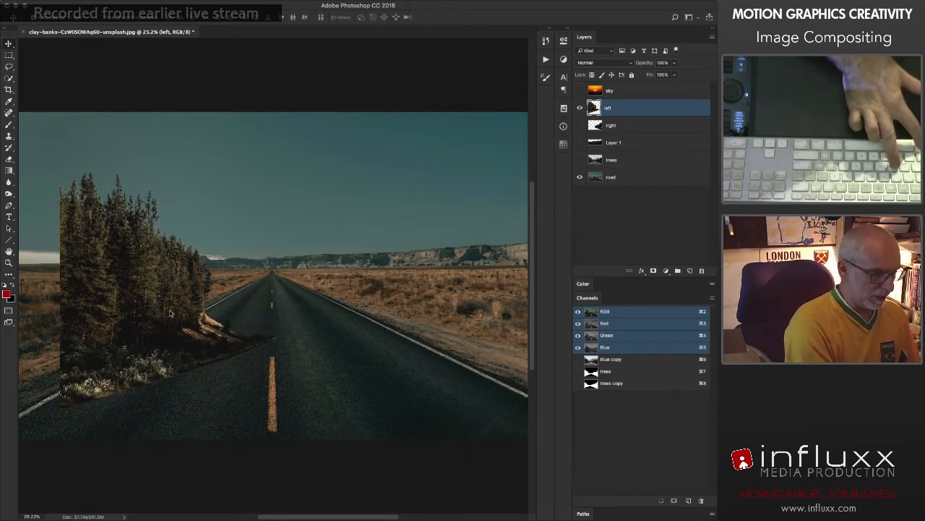
key(super+t)
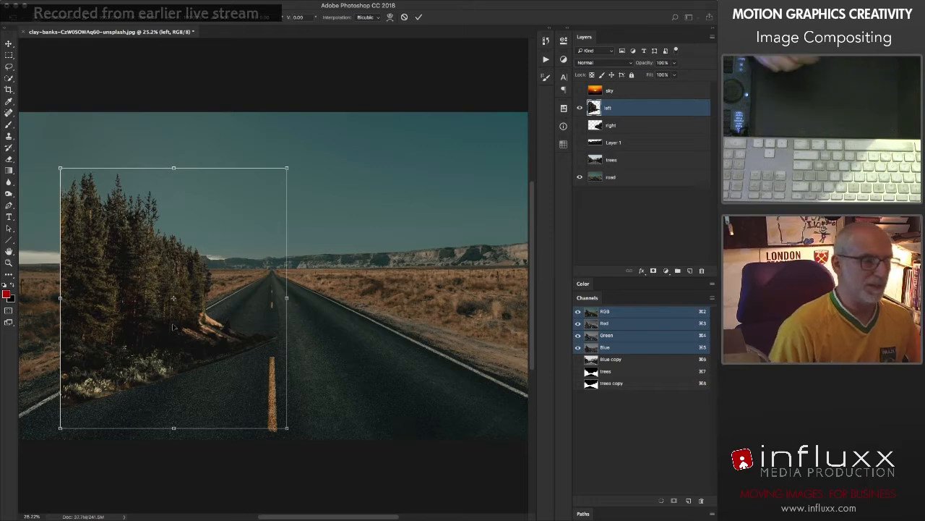
drag(171, 314, 241, 237)
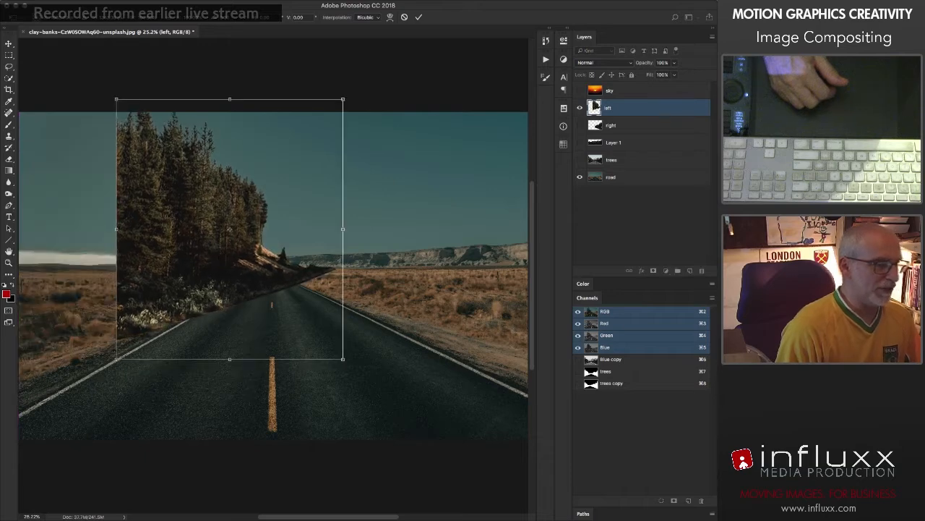
drag(19, 384, 30, 376)
key(super+z)
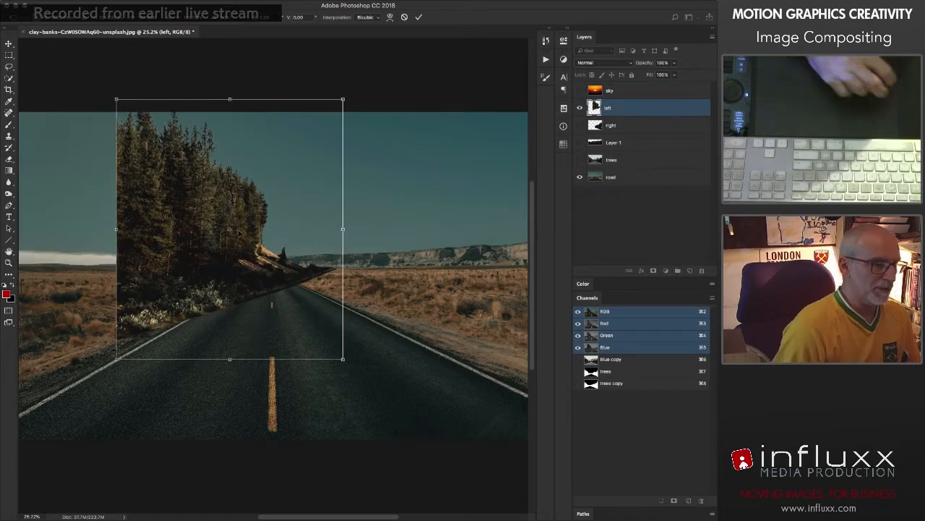
drag(221, 237, 130, 285)
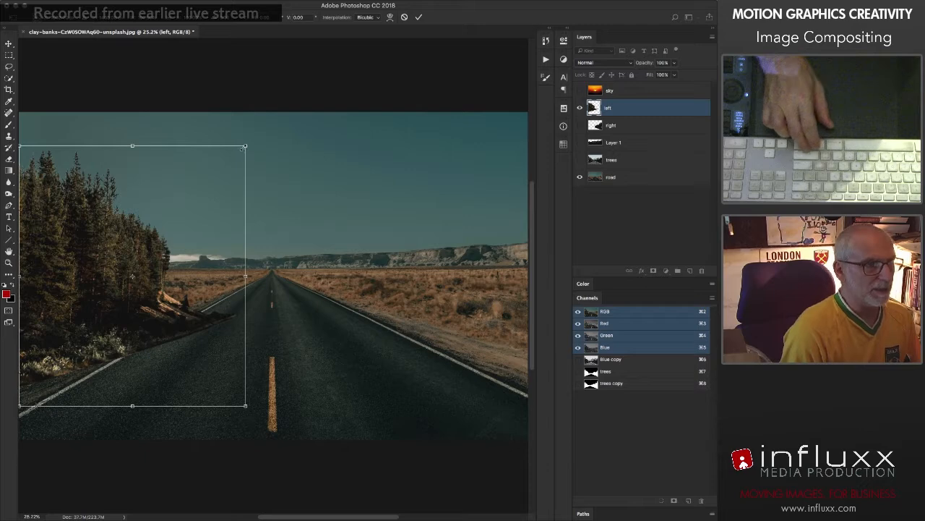
Step: Enlarge the left-hand trees slightly, distort their right-hand corners so the base follows the road's left edge, and apply the transform
drag(245, 146, 257, 134)
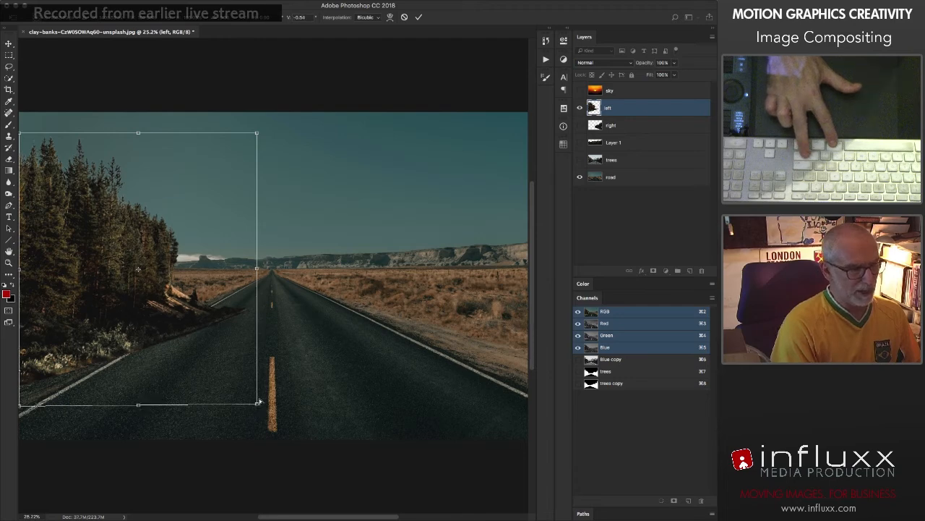
drag(257, 408, 258, 356)
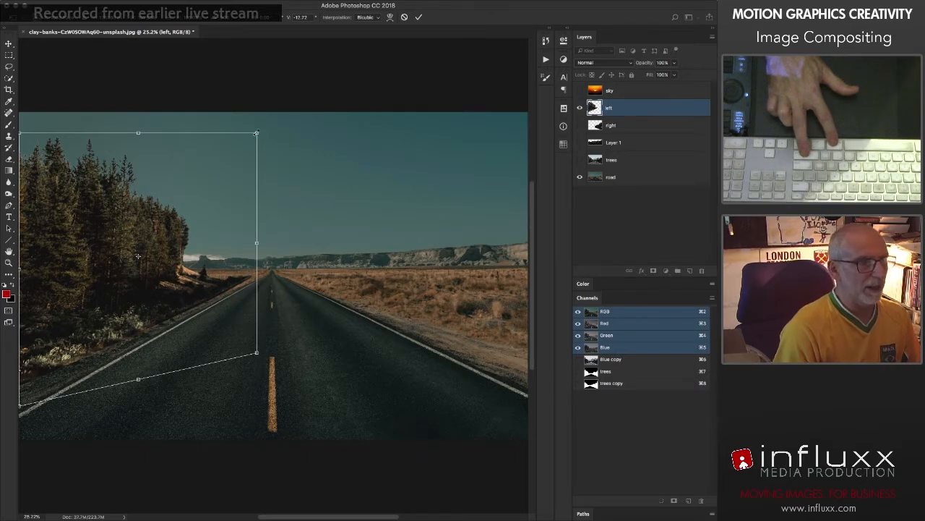
drag(258, 134, 257, 137)
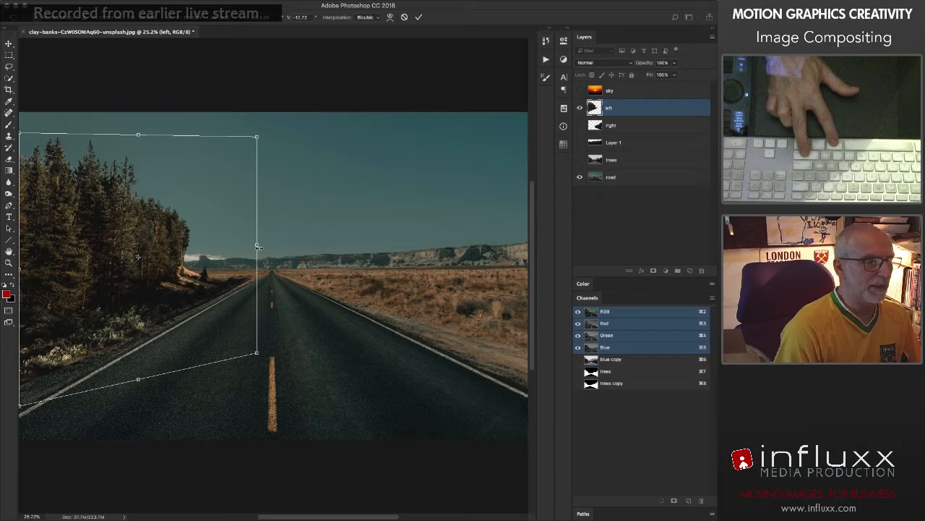
drag(256, 245, 247, 246)
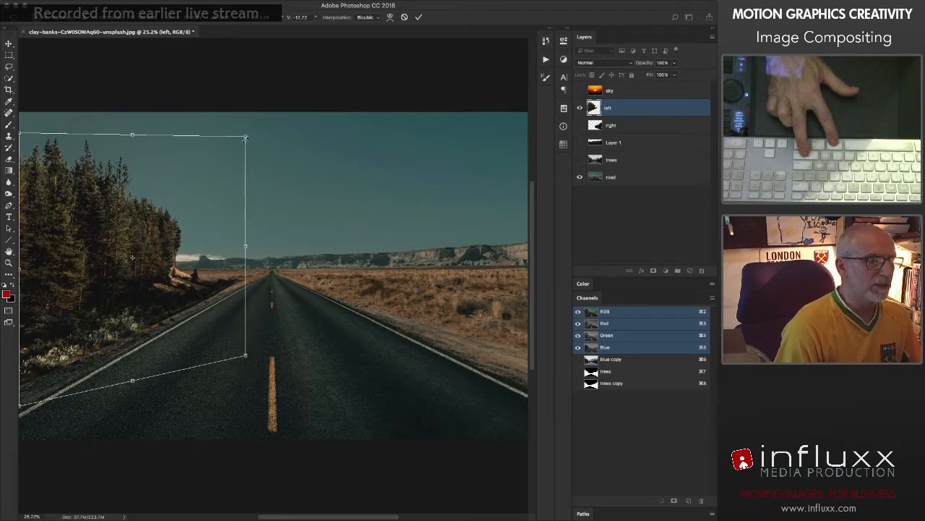
drag(246, 138, 237, 140)
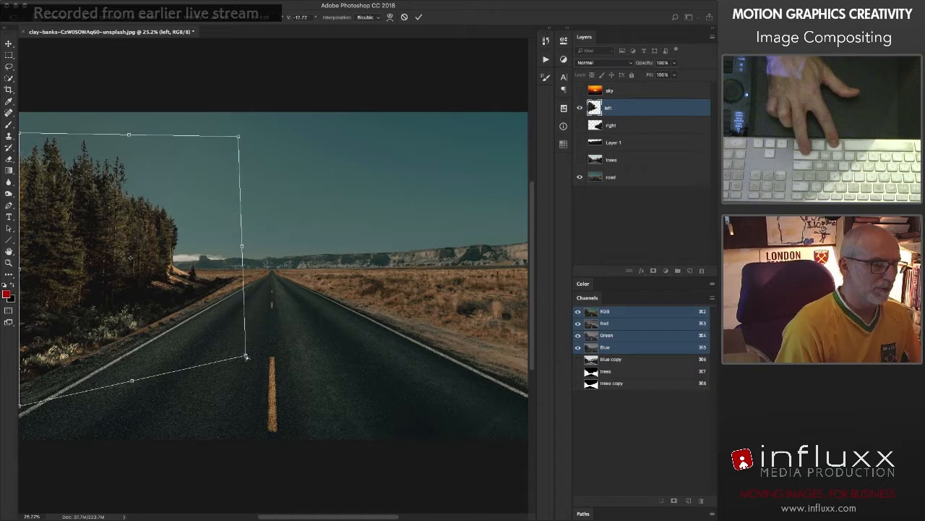
drag(246, 357, 244, 362)
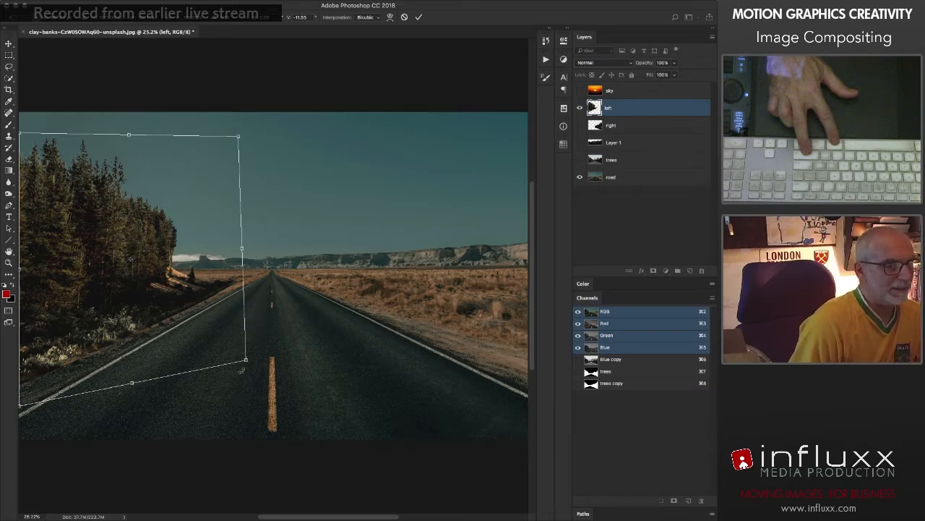
drag(246, 361, 250, 360)
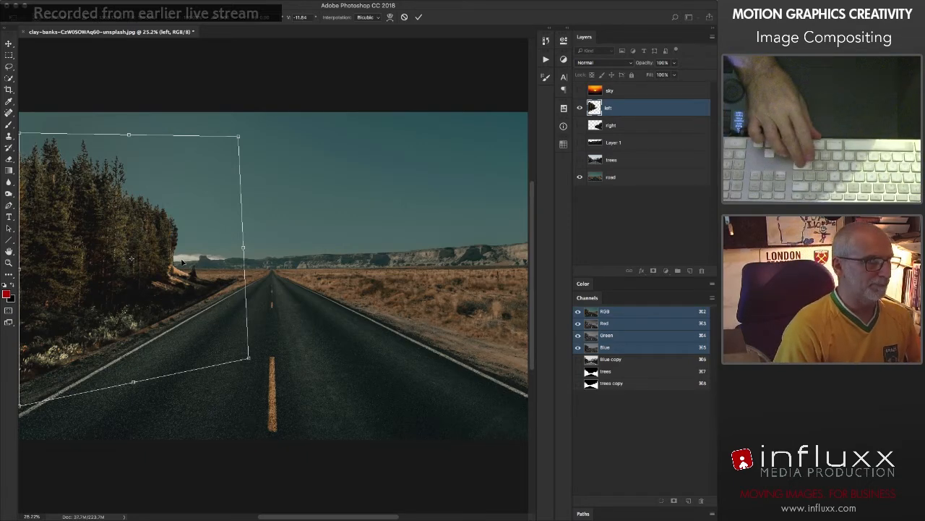
key(Return)
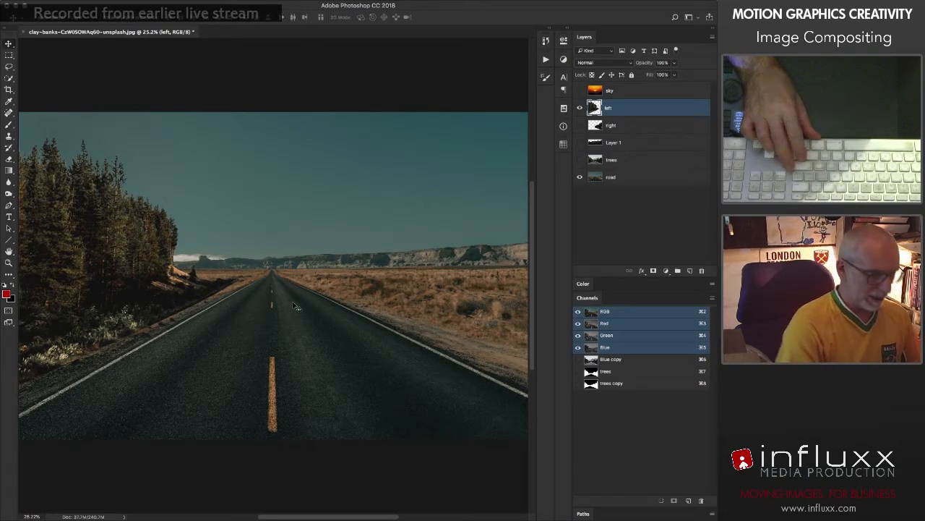
Step: Show the right layer, move its trees up along the road's right side, and check the layer's extent with Free Transform
key(v)
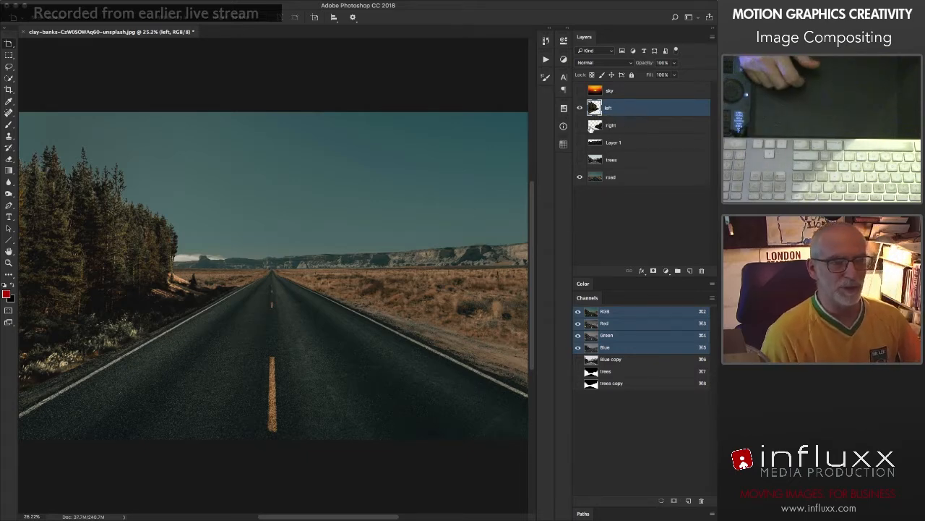
click(579, 125)
click(589, 126)
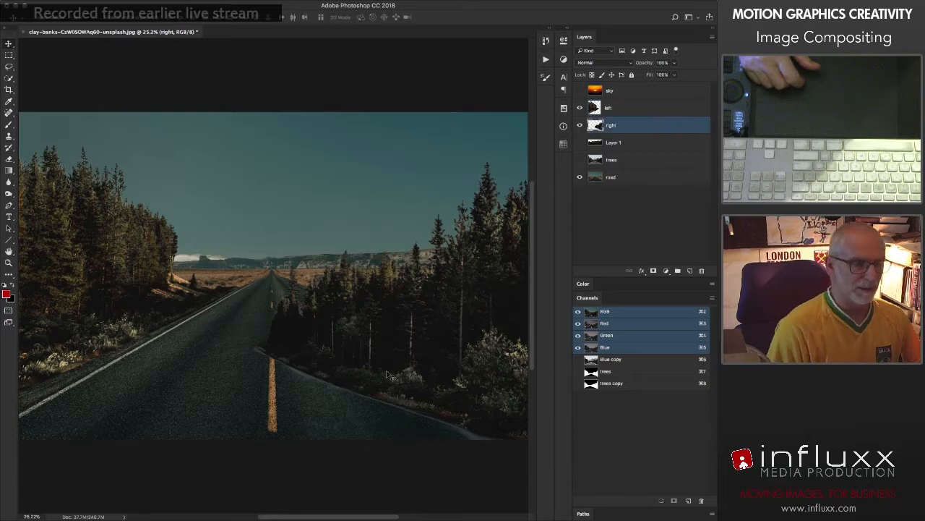
drag(388, 375, 387, 324)
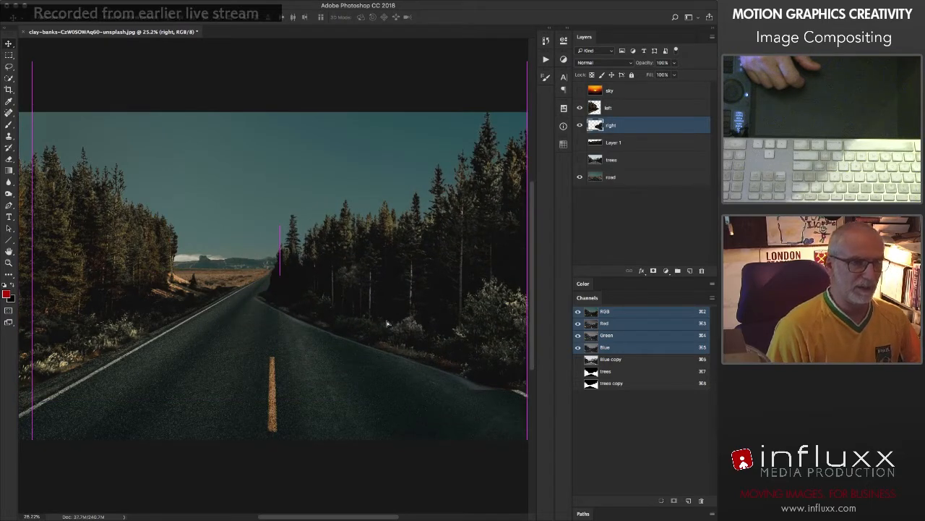
key(ctrl+t)
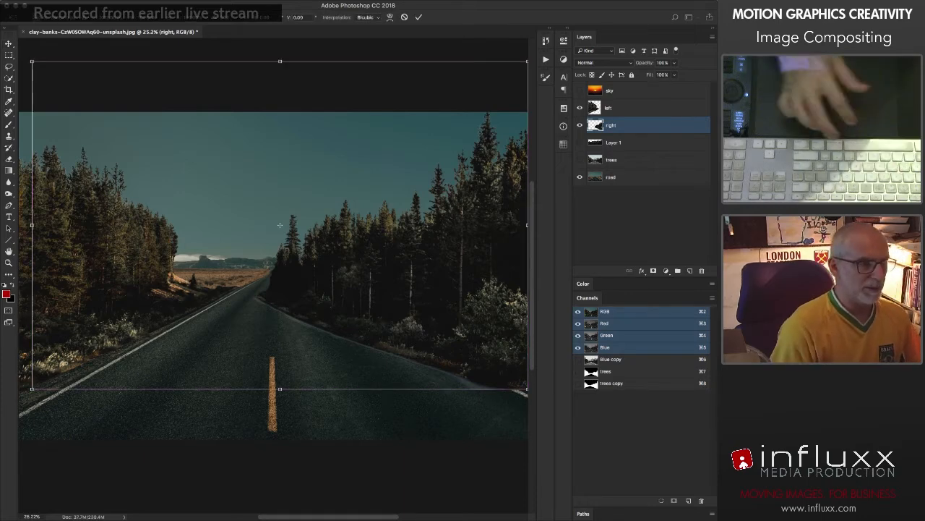
key(Return)
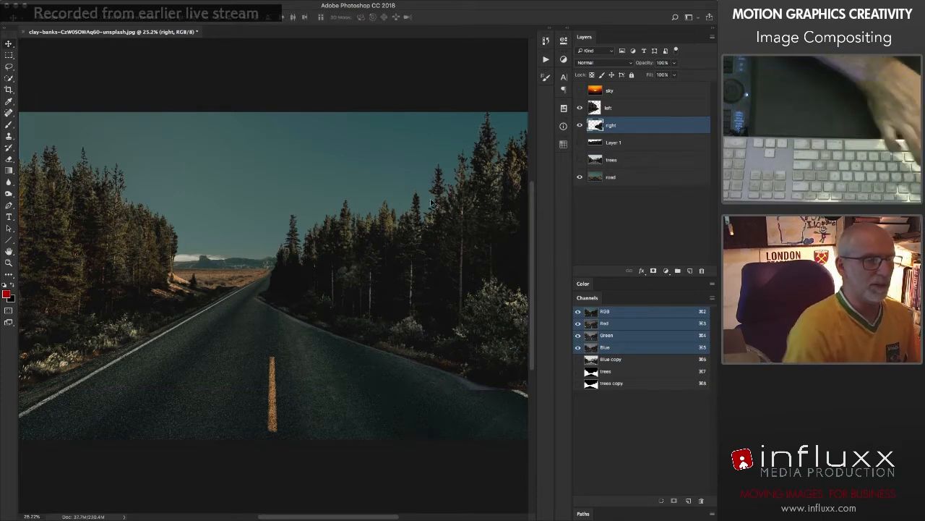
Step: Lower the right-hand trees, delete stray pixels from the layer's sky and empty left side, deselect, and check its bounding box
drag(432, 203, 423, 309)
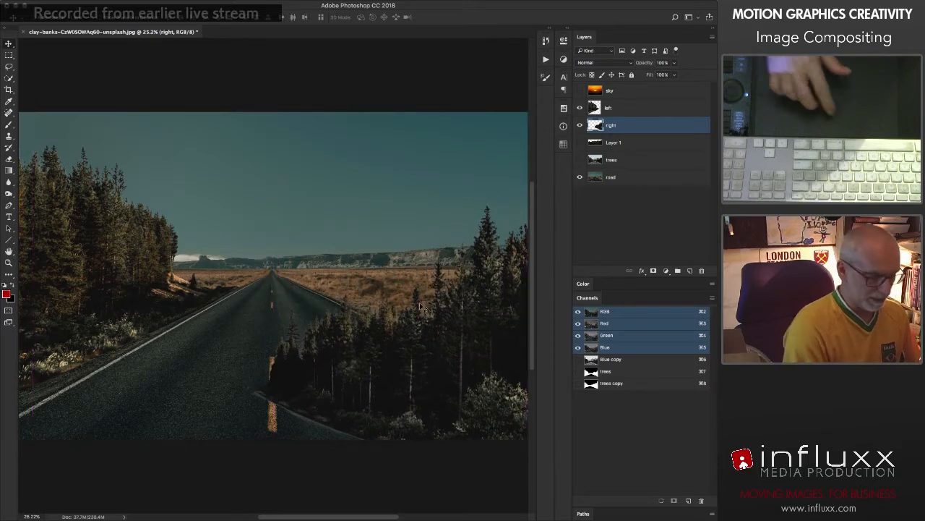
key(m)
drag(34, 103, 506, 198)
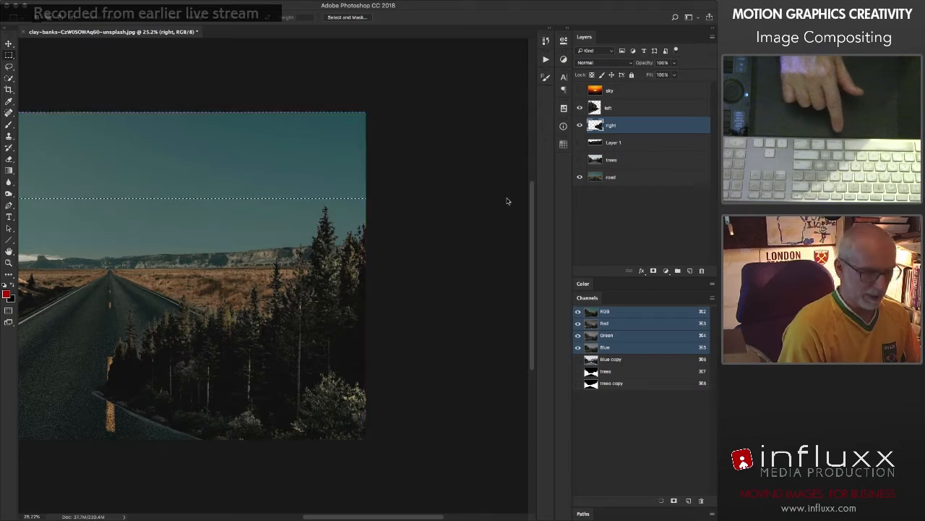
scroll(214, 136, left, 10)
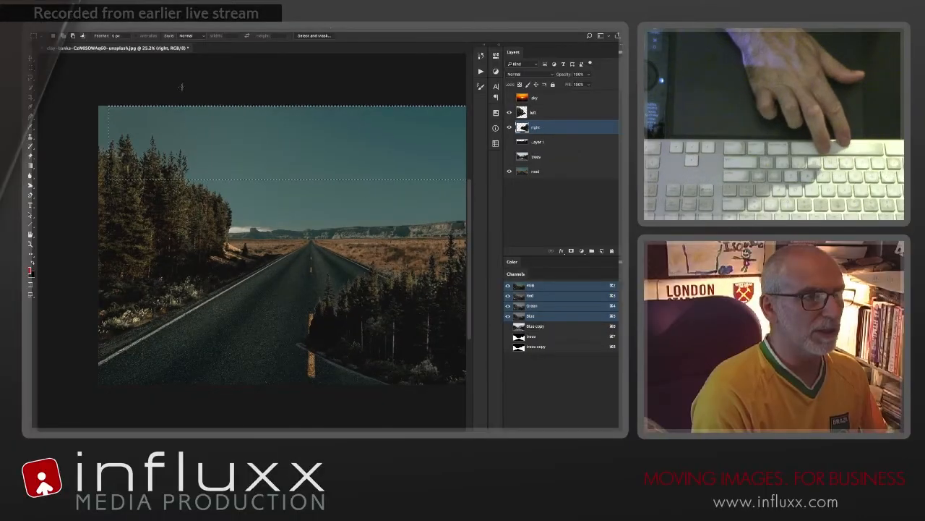
drag(250, 383, 286, 400)
key(super+d)
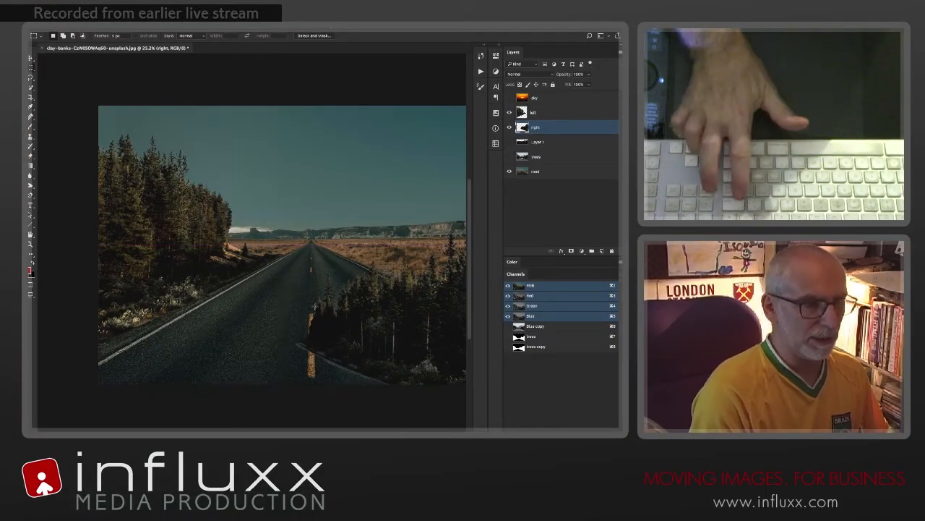
key(super+t)
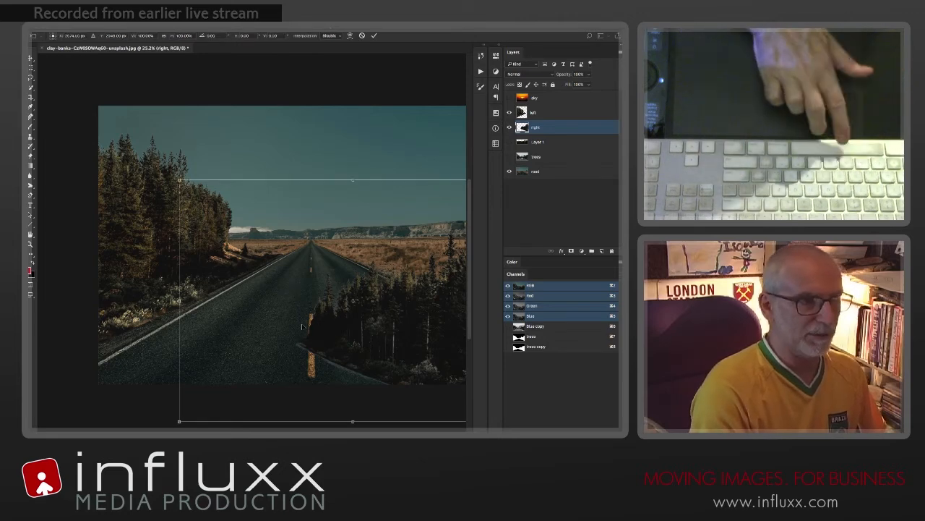
key(Return)
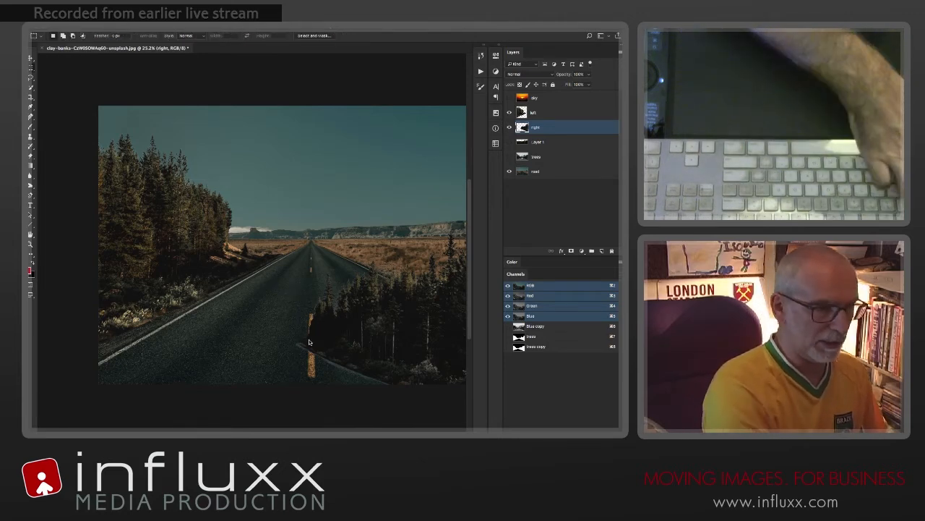
key(v)
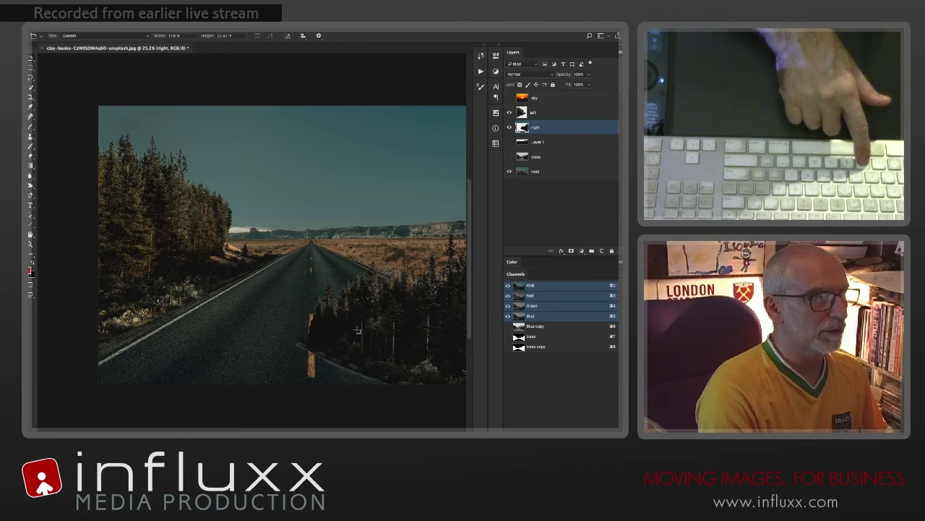
drag(355, 327, 359, 332)
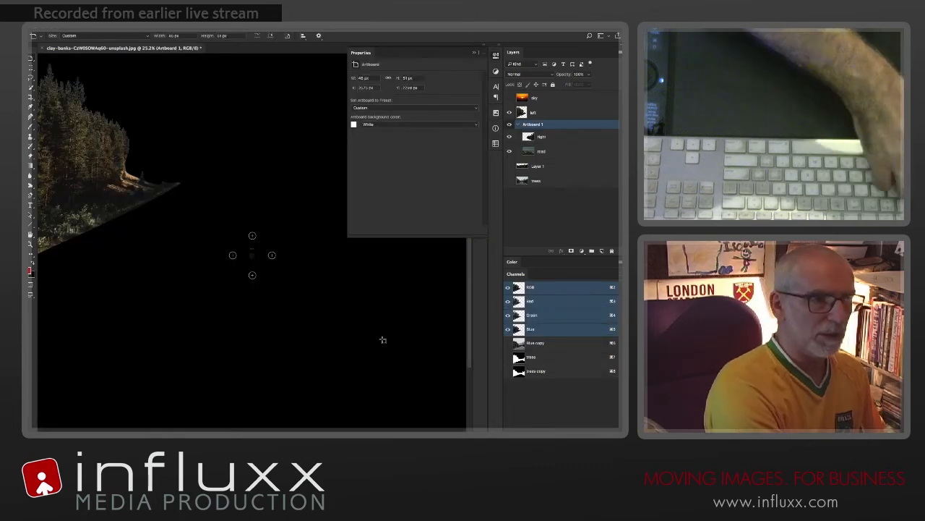
key(ctrl+z)
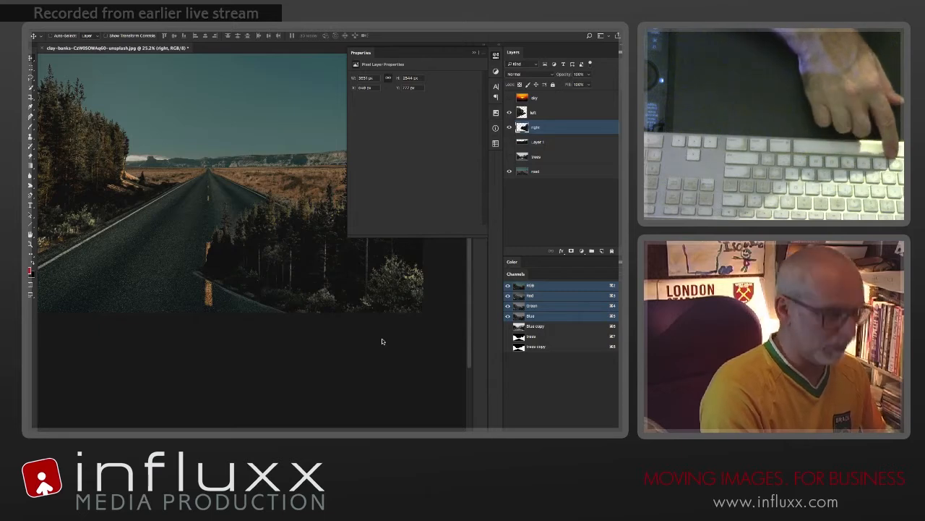
click(497, 55)
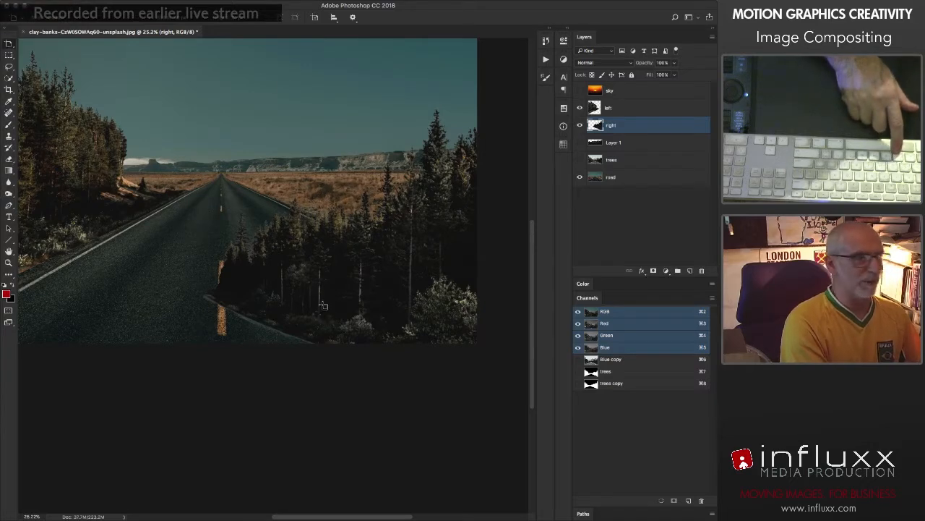
key(v)
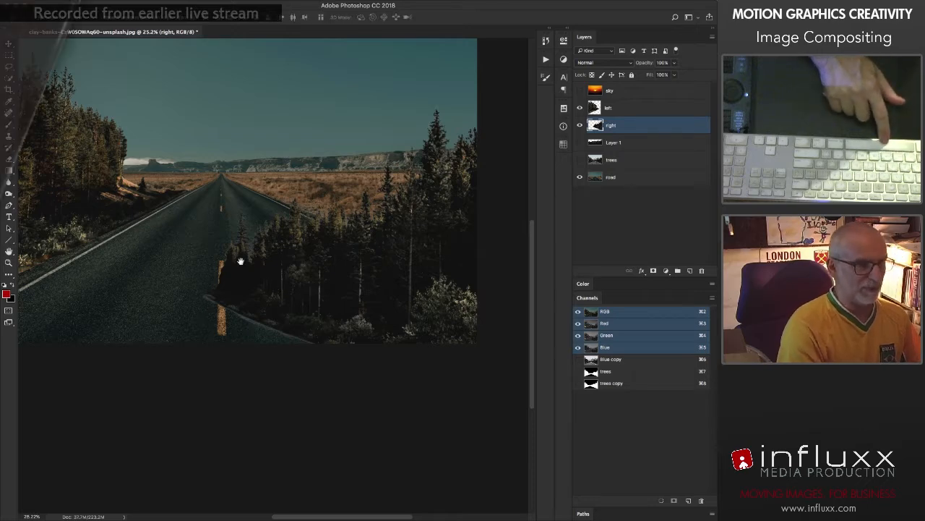
Step: Raise the right-hand trees to the road's right edge, delete the stray pixels from the left side of their layer, and deselect
drag(240, 261, 285, 334)
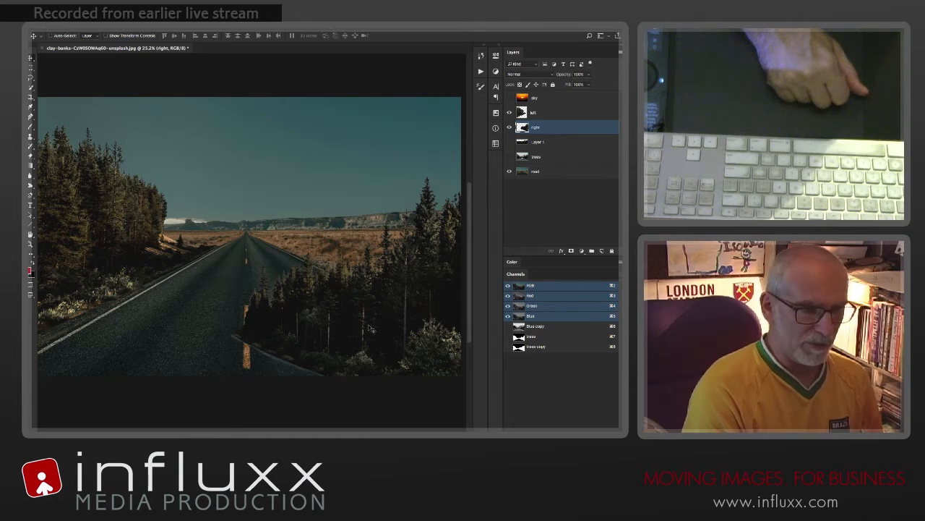
drag(369, 329, 373, 263)
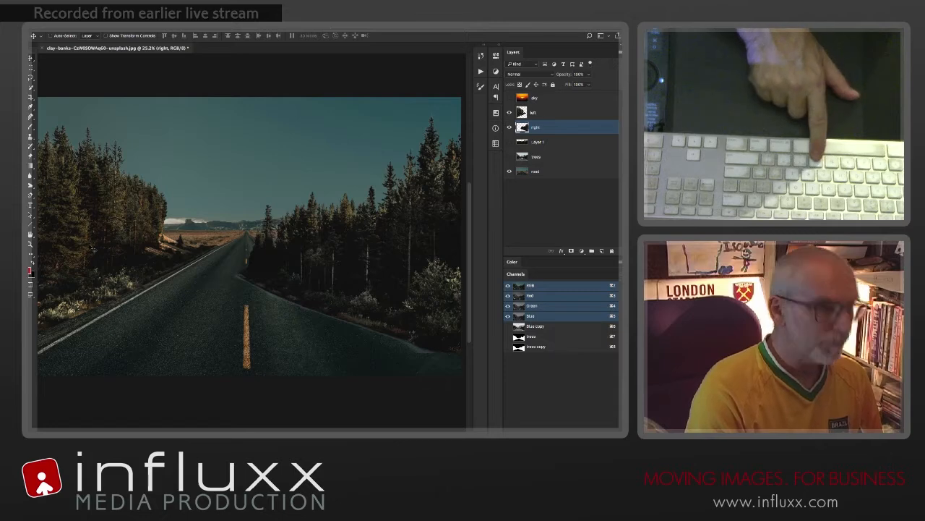
key(m)
drag(75, 84, 229, 416)
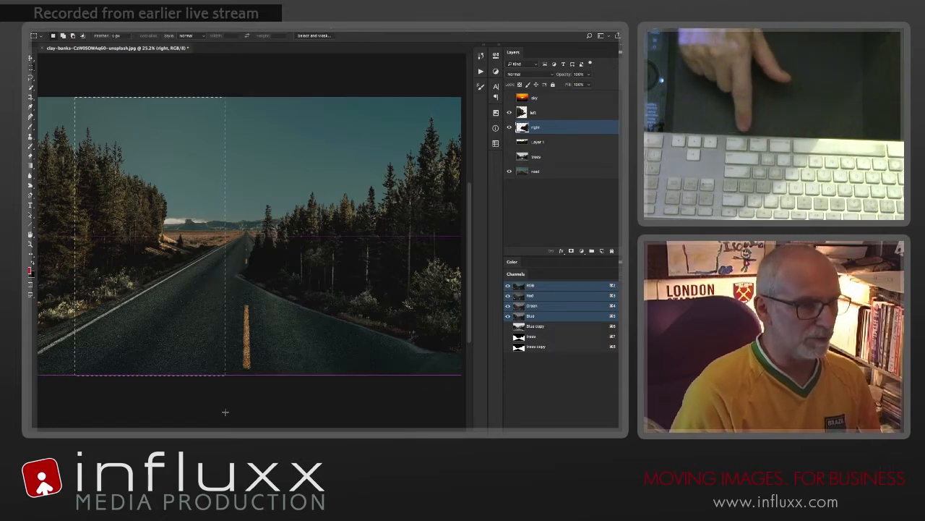
key(super+d)
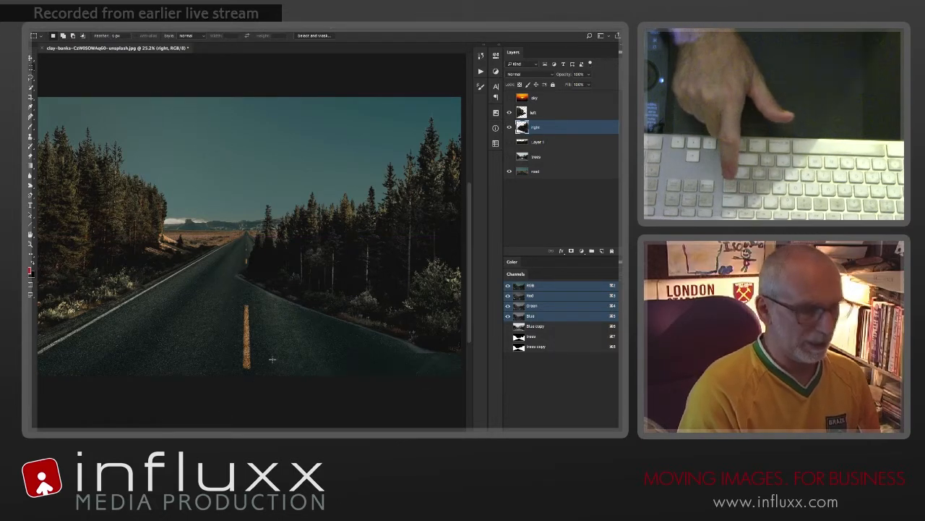
Step: Free-transform the right-hand trees, raising them to the image's right edge and distorting their left-hand corners to follow the road's slope
key(super+t)
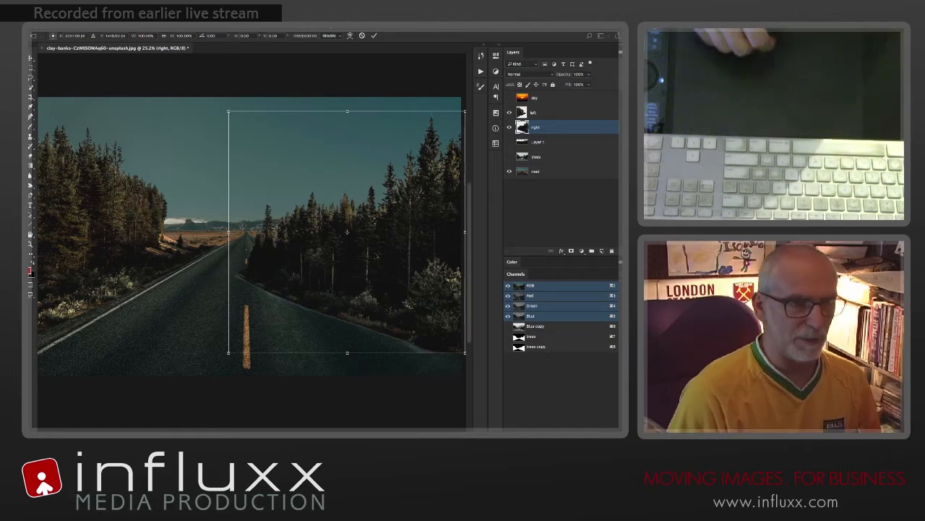
drag(381, 258, 378, 239)
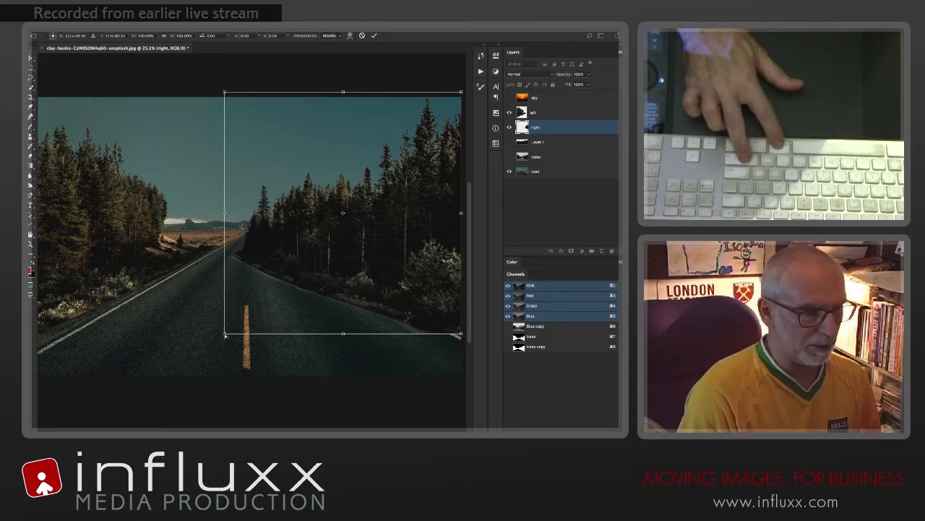
drag(225, 336, 239, 307)
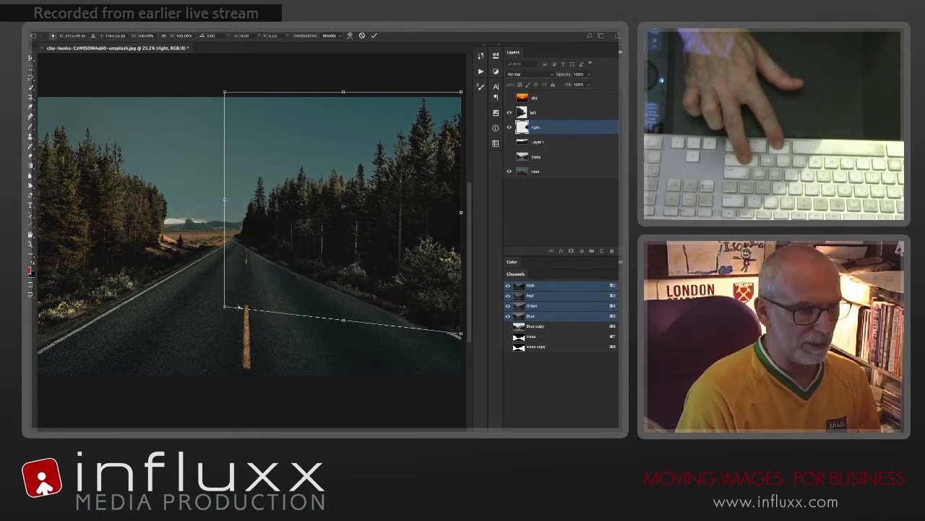
drag(225, 199, 242, 198)
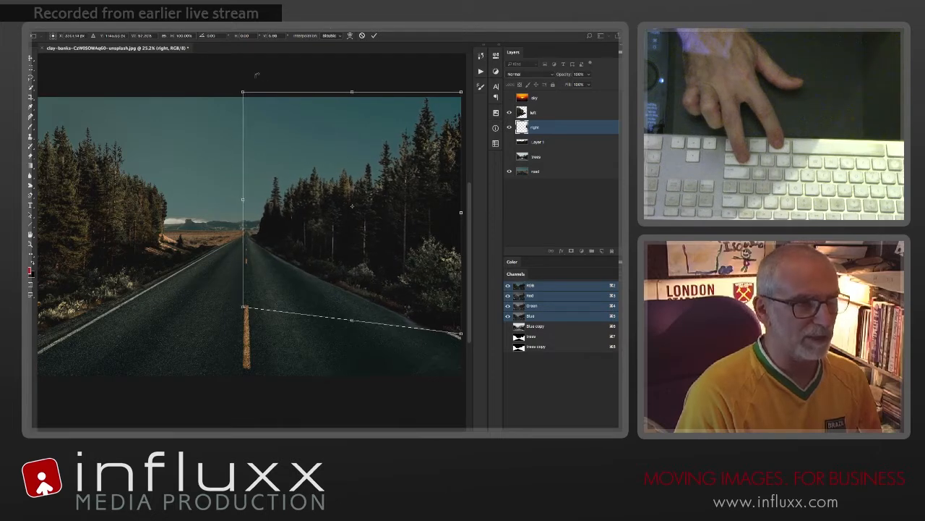
drag(244, 94, 244, 95)
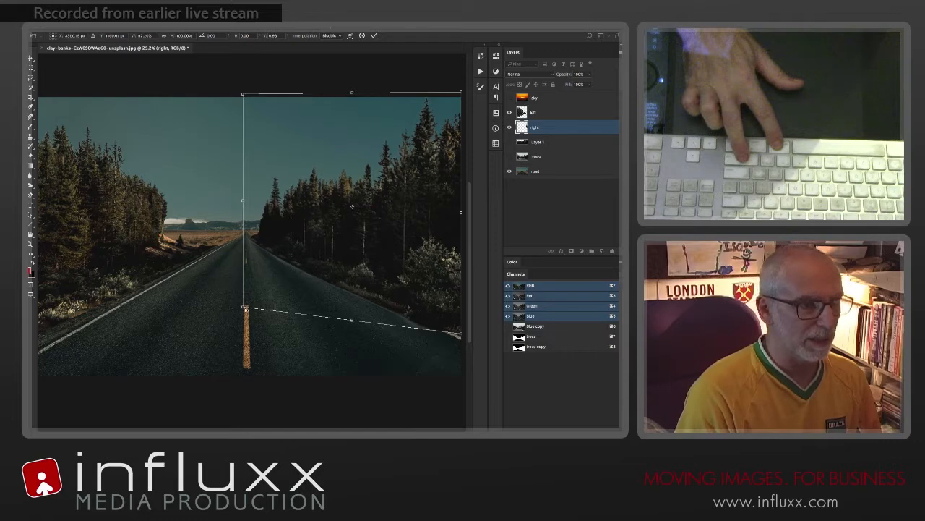
drag(245, 308, 252, 294)
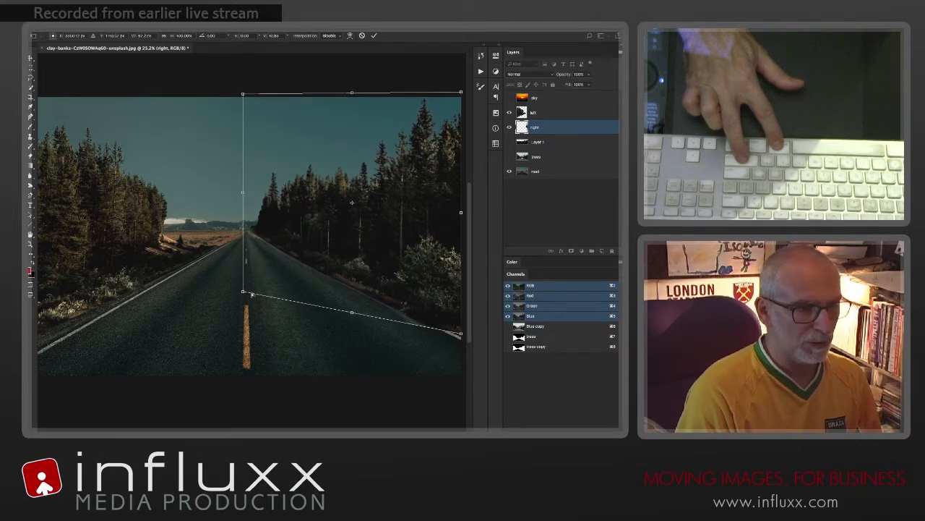
drag(243, 94, 250, 96)
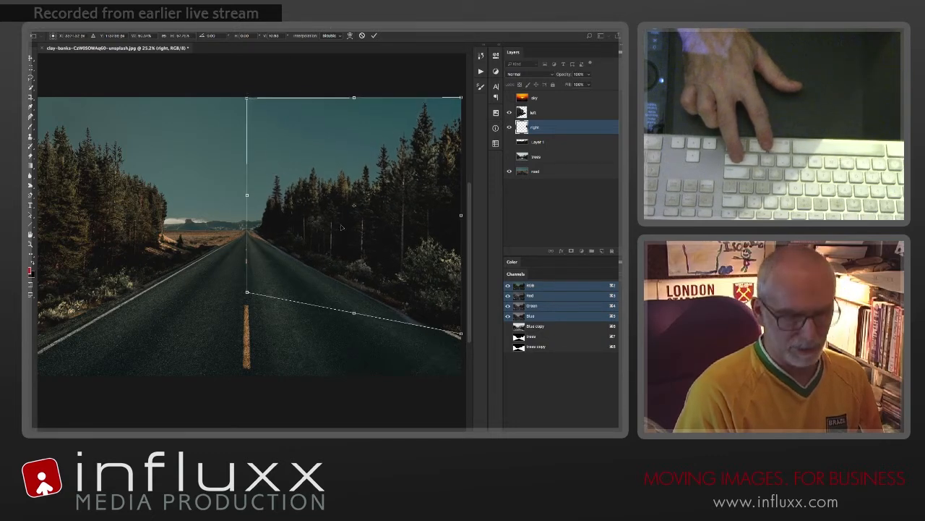
Step: Nudge the right-hand trees slightly to the right and lower their bottom-left corner a little to refit the road edge
key(Right)
key(Right)
key(Right)
key(Right)
key(Right)
key(Right)
key(Right)
key(Right)
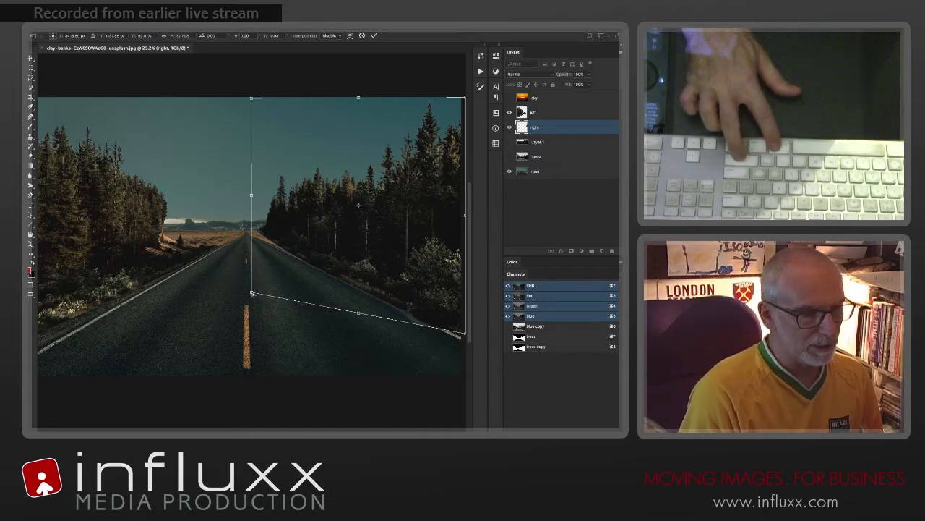
drag(251, 293, 252, 295)
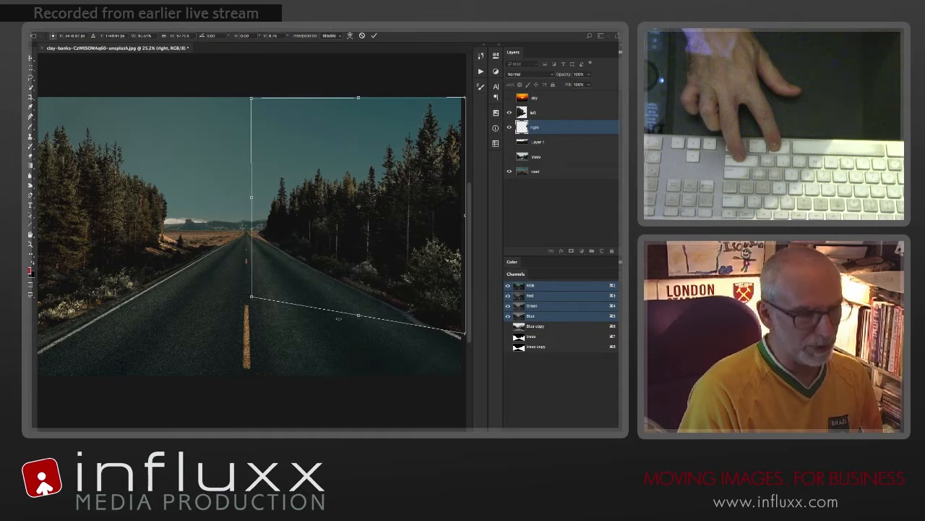
Step: Warp the base of the right-hand trees slightly upward so it follows the road's white line, and apply the transform
right_click(355, 266)
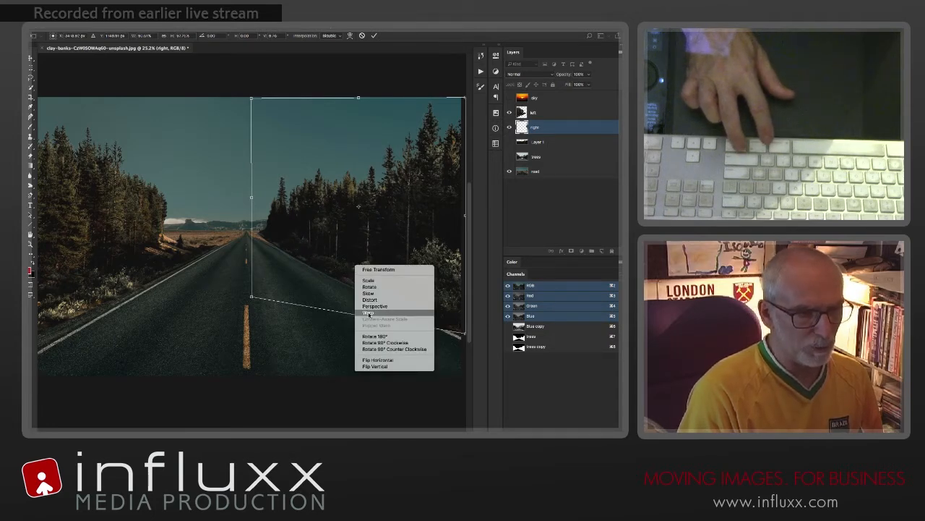
click(368, 314)
drag(357, 317, 355, 313)
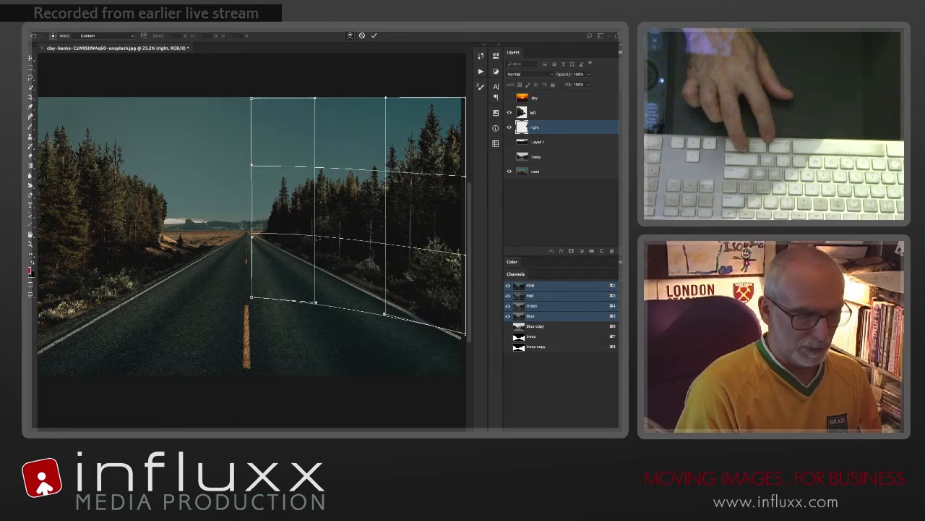
key(Return)
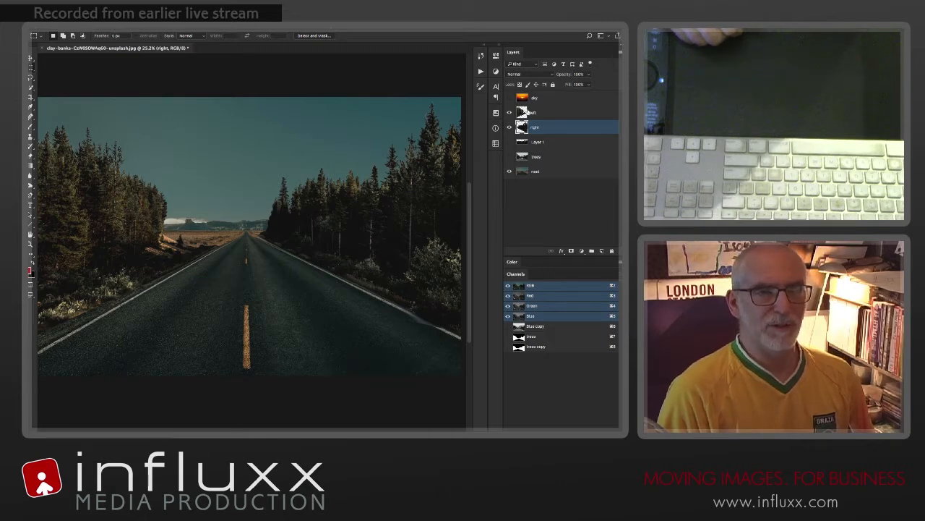
Step: Duplicate the left layer and place the copy directly beneath the original in the layer order
click(522, 113)
key(super+j)
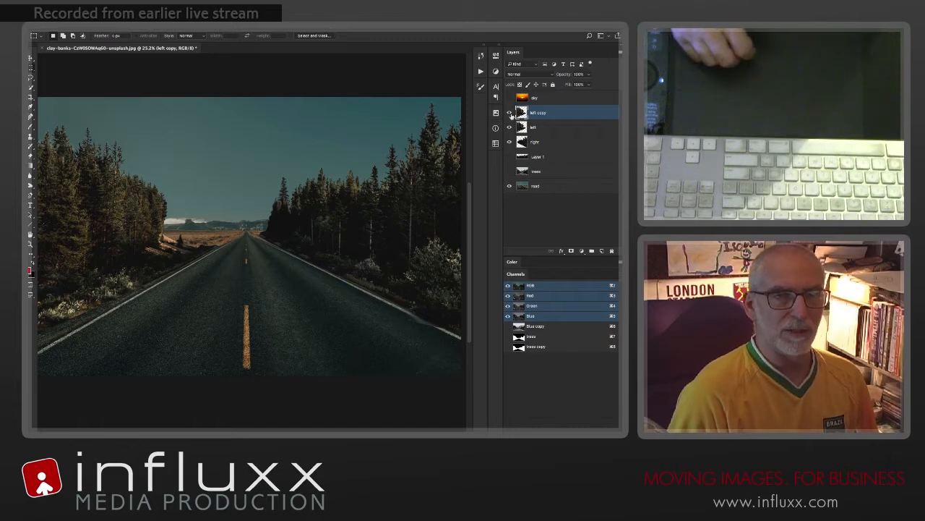
drag(522, 113, 509, 133)
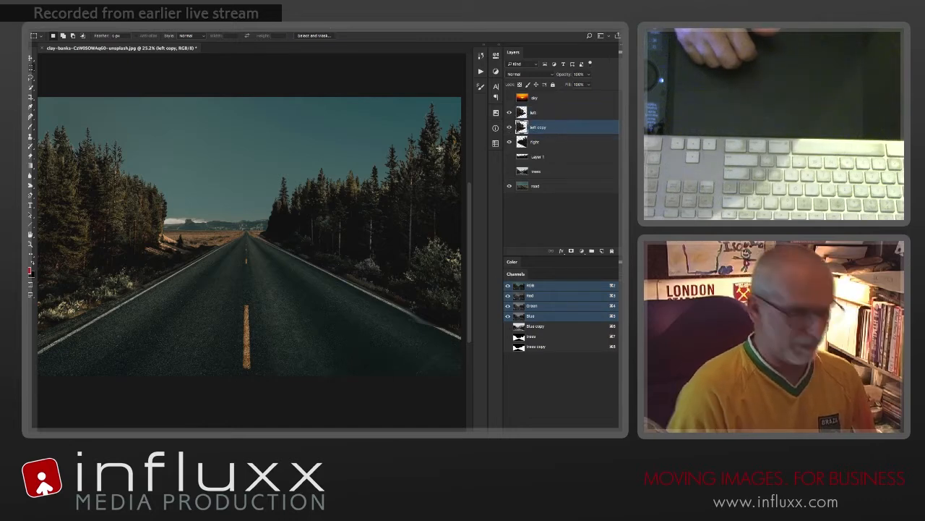
Step: Scale the left copy to about 42%, place it beside the road beyond the original left-hand trees, and apply the transform
key(super+t)
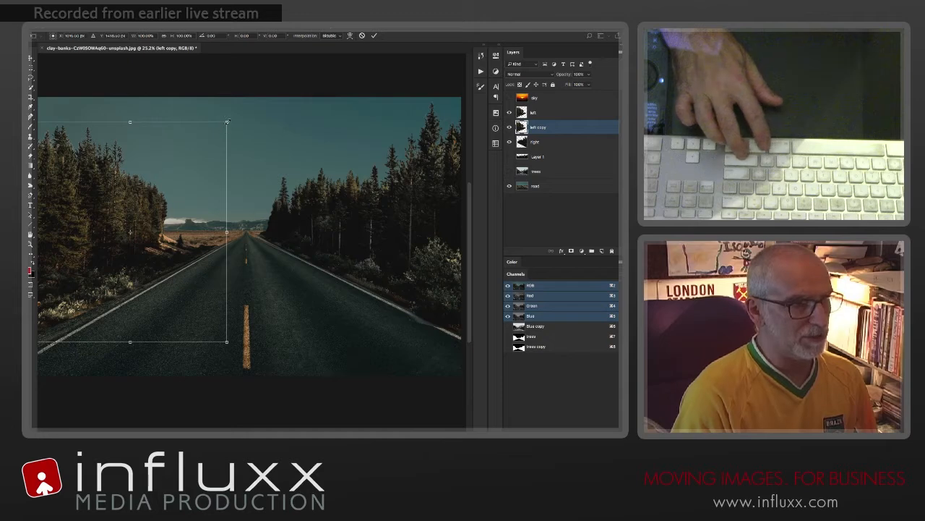
drag(227, 121, 137, 223)
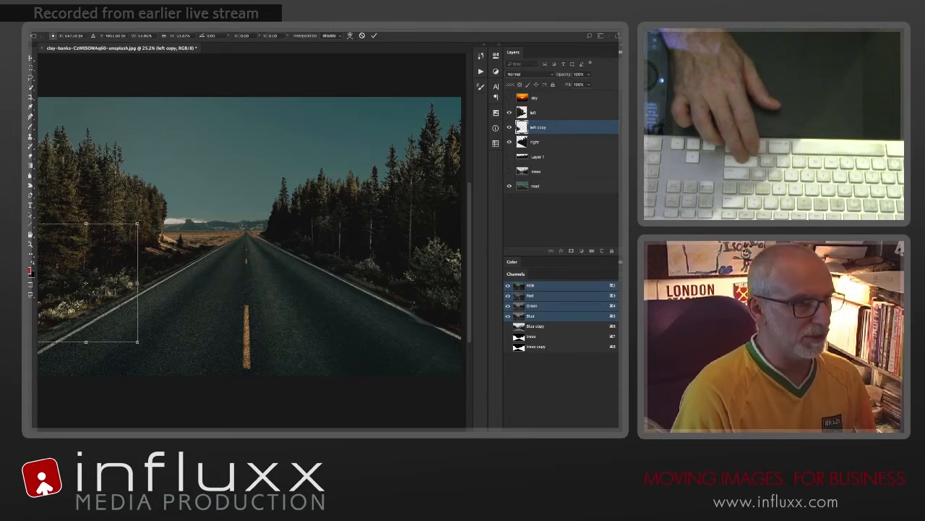
drag(65, 283, 189, 210)
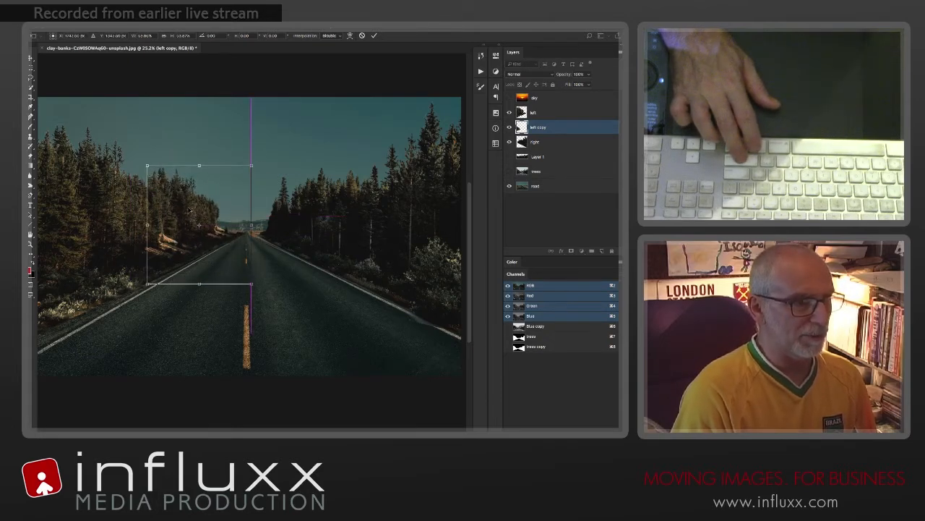
drag(149, 169, 168, 193)
drag(190, 227, 181, 216)
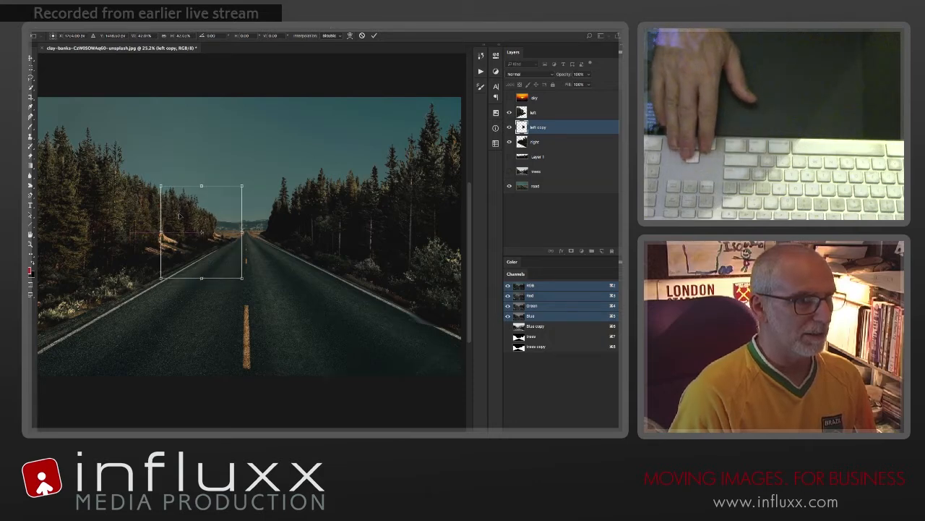
key(Up)
key(Up)
key(Up)
key(Up)
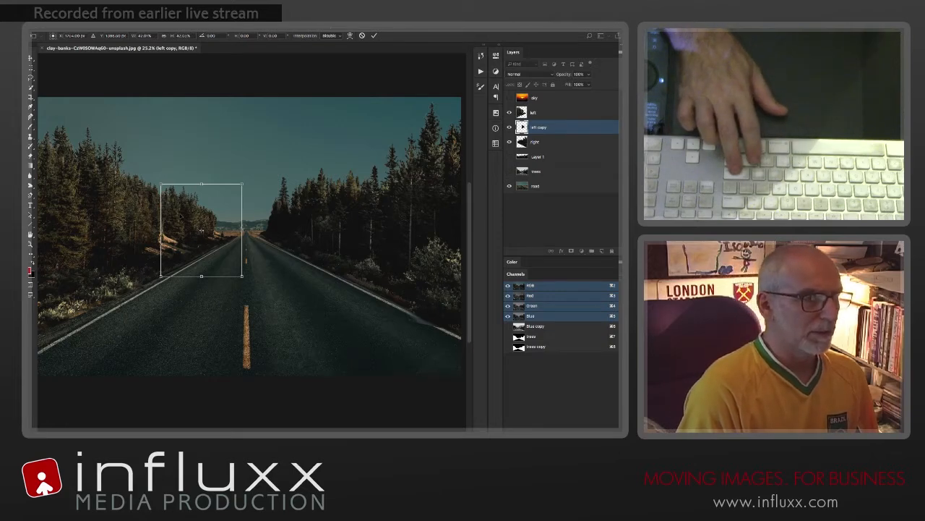
key(Return)
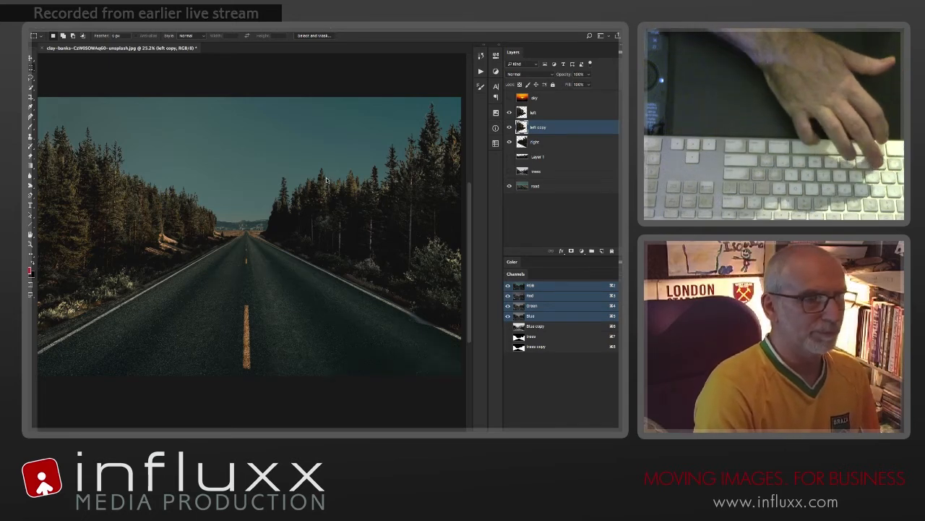
Step: Duplicate the left copy layer, place the duplicate beneath it, and scale those trees to about 53% farther along the road
key(super+j)
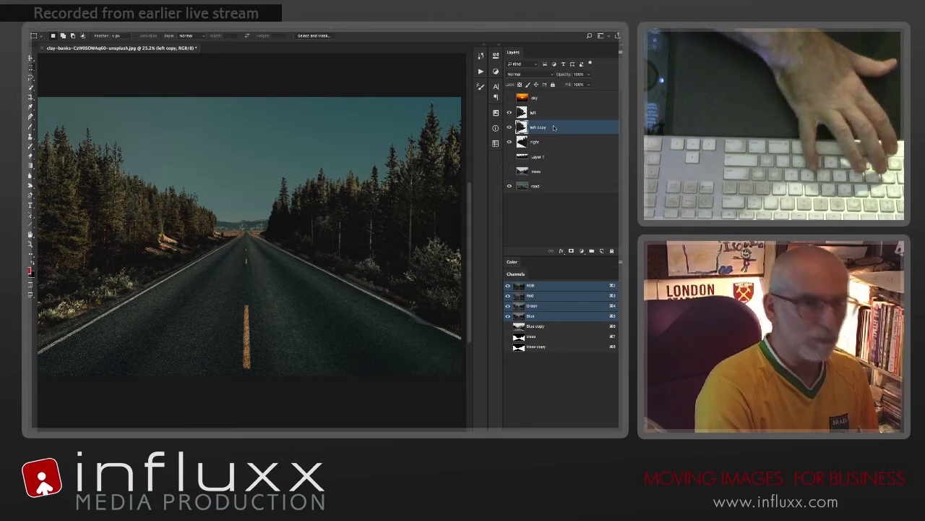
drag(512, 129, 523, 145)
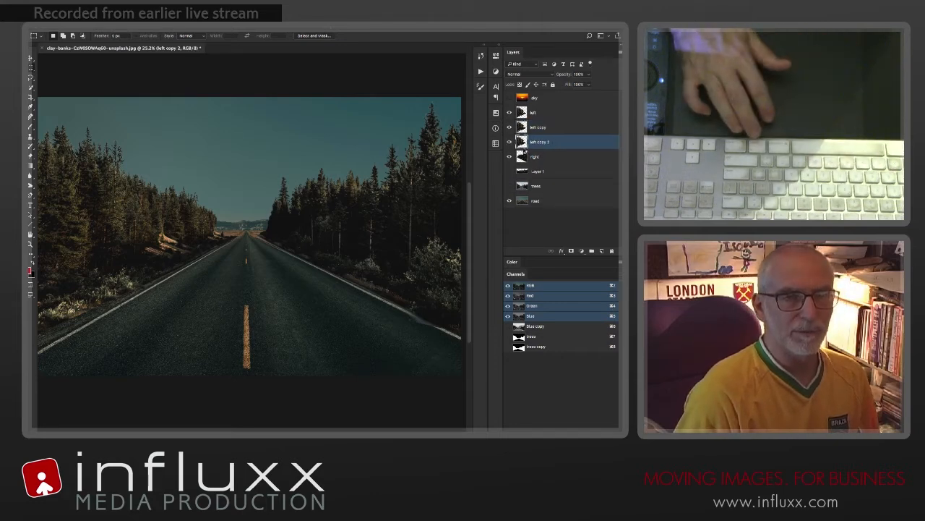
key(super+t)
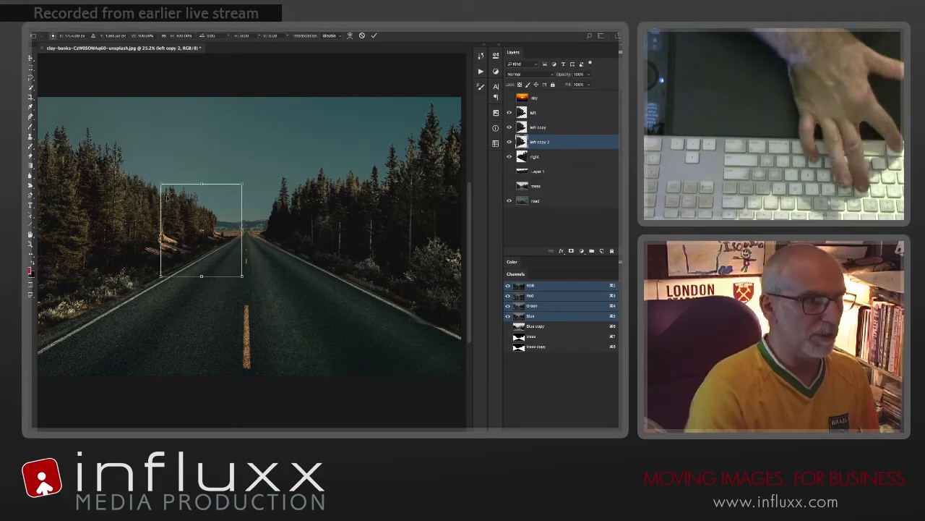
drag(159, 185, 184, 211)
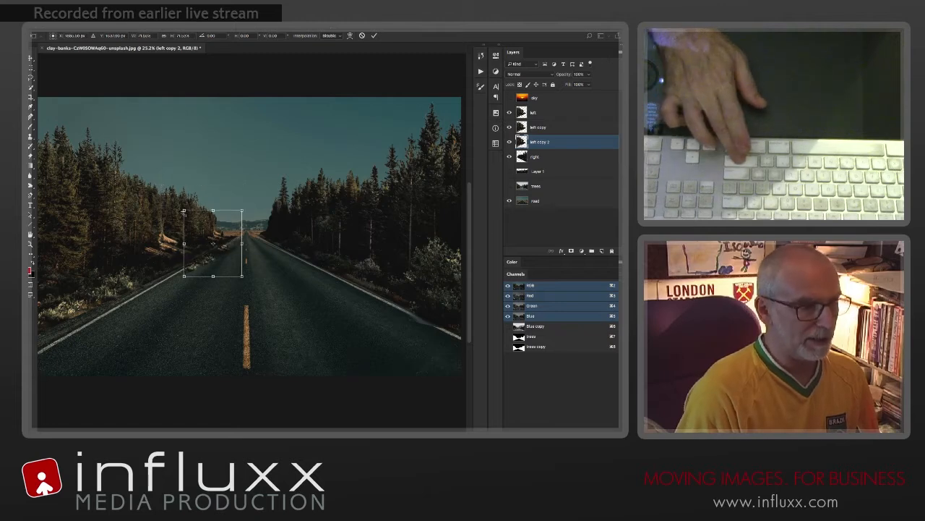
drag(204, 255, 220, 239)
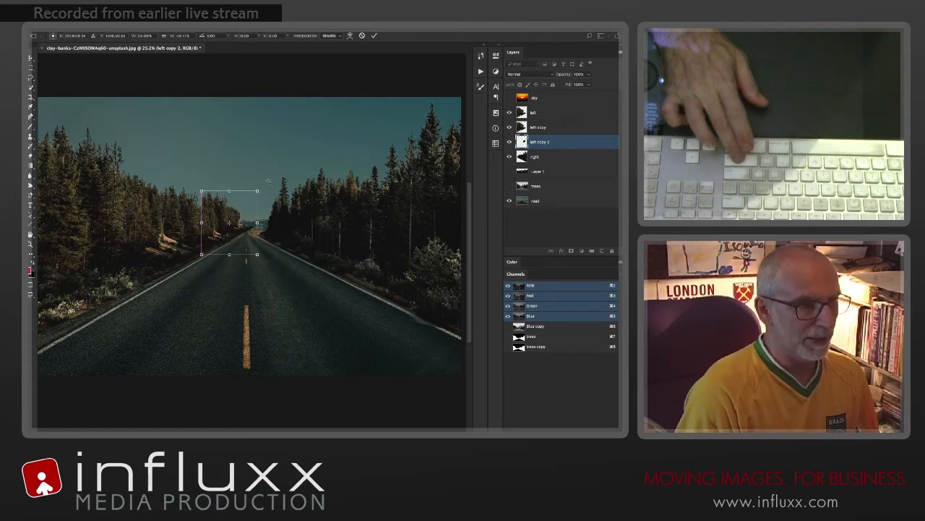
drag(247, 200, 246, 202)
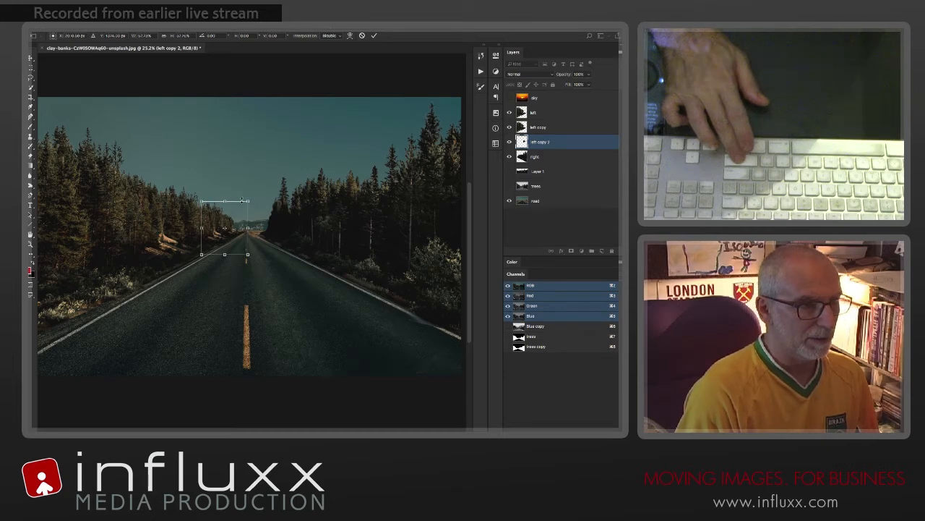
drag(248, 201, 245, 206)
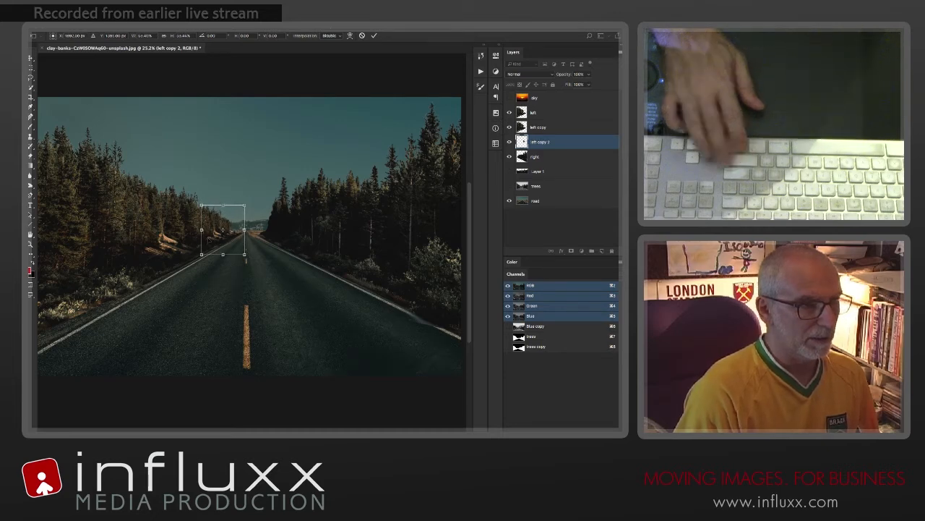
Step: Nudge the farthest left-hand trees toward the vanishing point, shrink them slightly more, and apply the transform
key(Right)
key(Right)
key(Right)
key(Right)
key(Right)
key(Right)
key(Right)
key(Right)
key(Right)
key(Right)
key(Right)
key(Right)
key(Right)
key(Right)
key(Right)
key(Right)
key(Right)
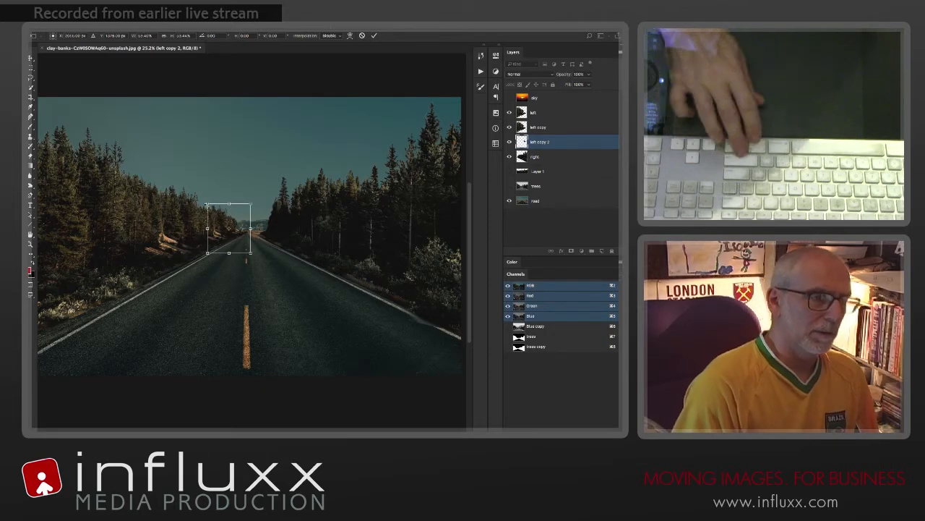
drag(206, 205, 206, 207)
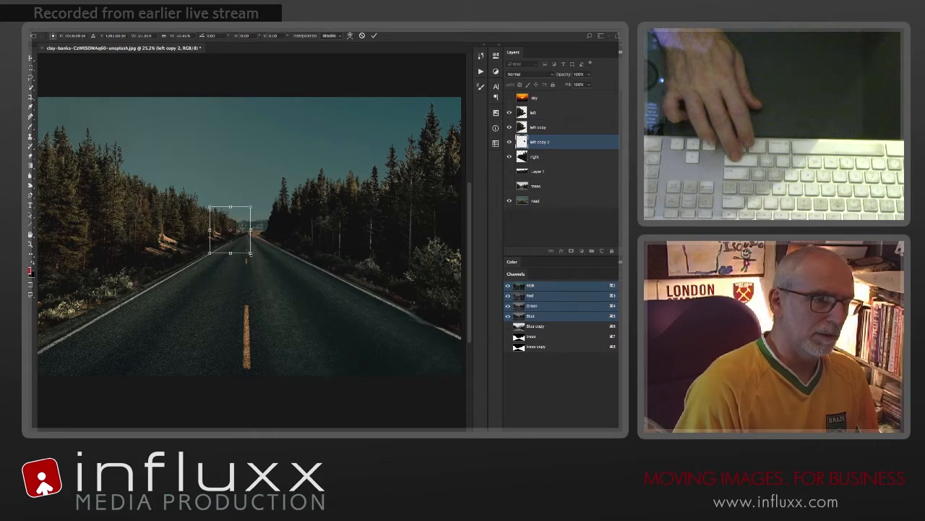
key(Return)
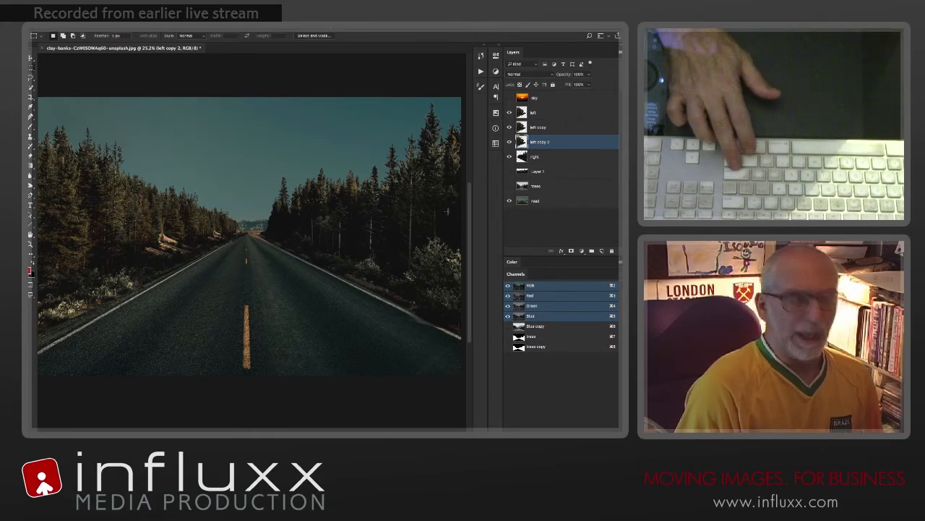
Step: Choose the Eraser tool to work on the left copy 2 trees near the road's vanishing point
drag(269, 275, 314, 282)
drag(201, 243, 318, 335)
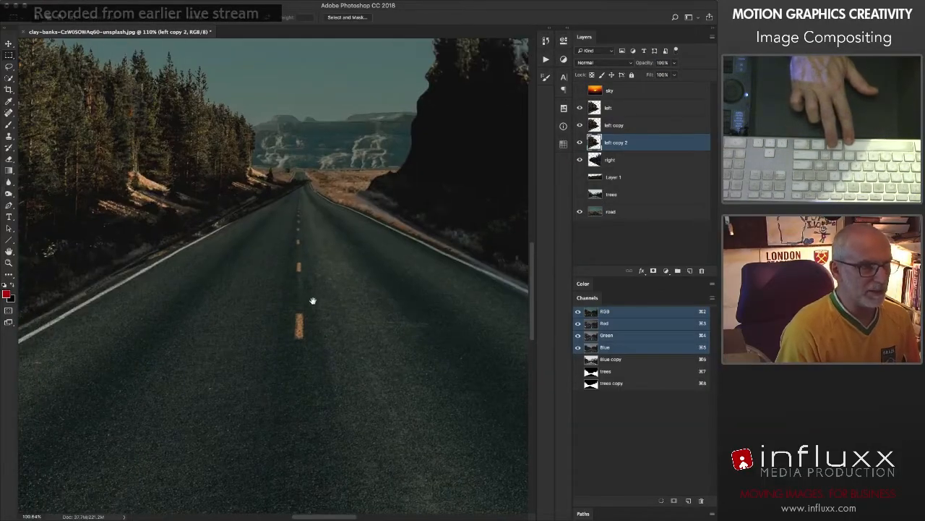
key(e)
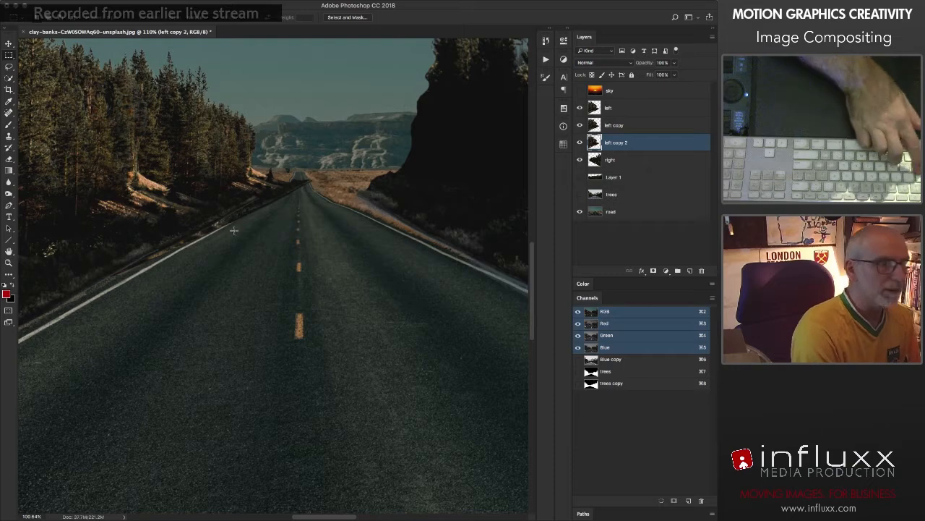
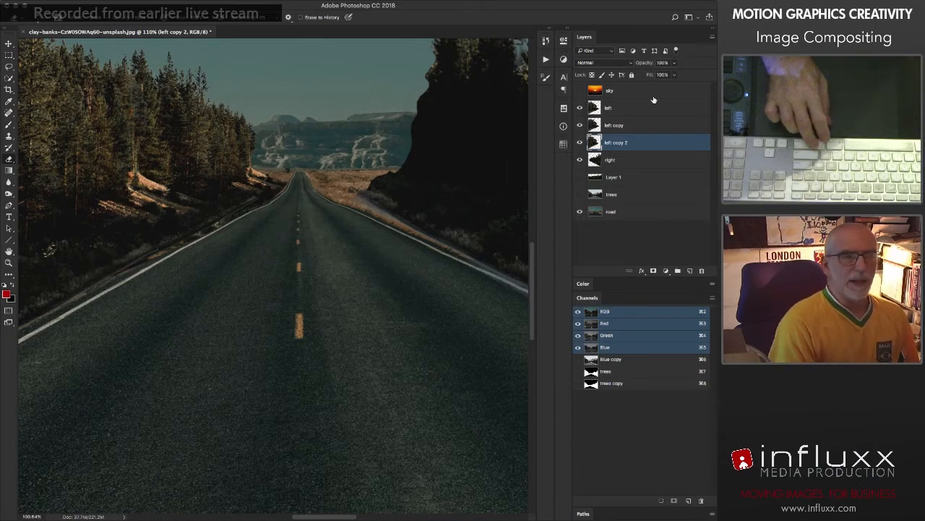
Step: Select the left copy layer and repeatedly hide and reshow it to examine how its trees overlap the neighbouring cut-outs
key(alt+bracketright)
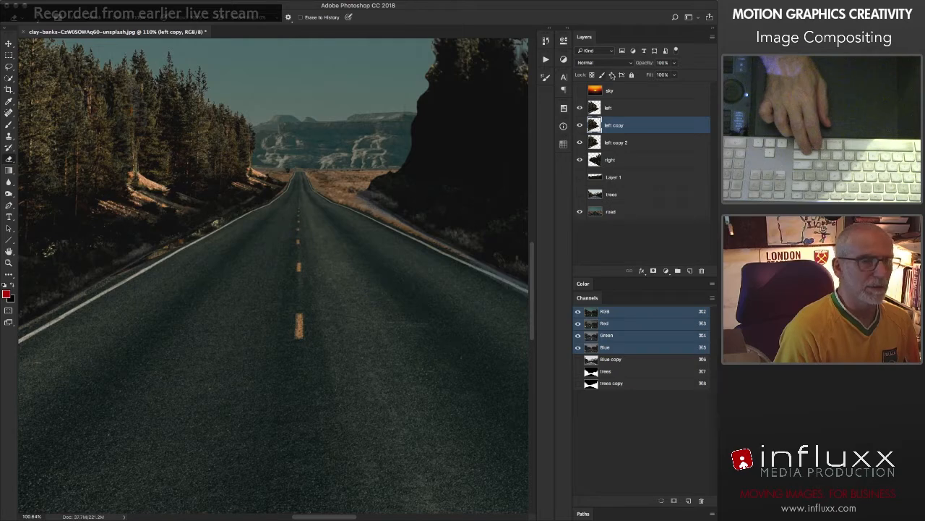
click(578, 125)
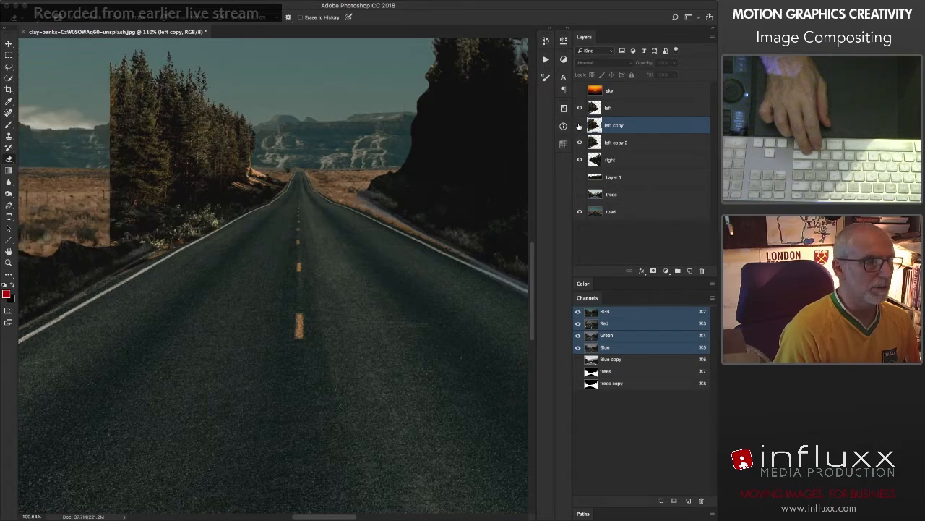
click(579, 125)
click(579, 125)
click(578, 125)
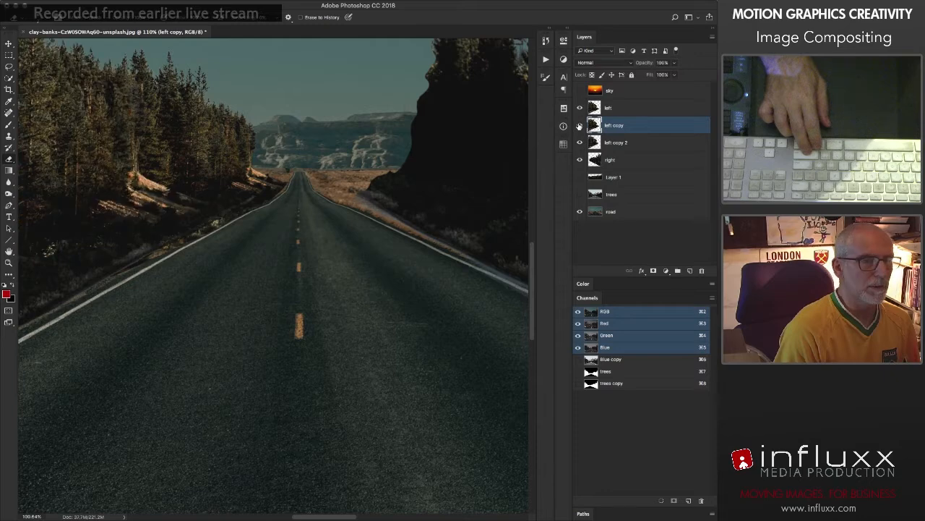
click(578, 125)
click(578, 125)
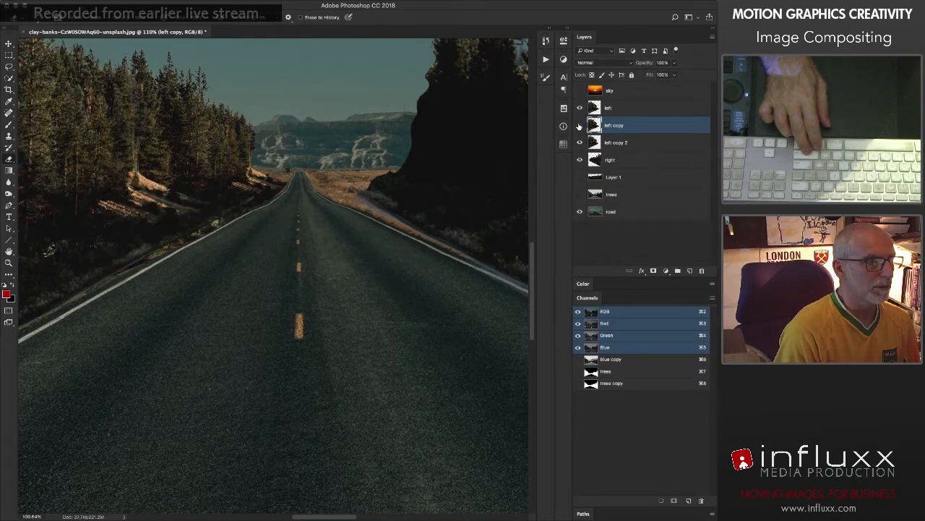
click(579, 125)
click(579, 126)
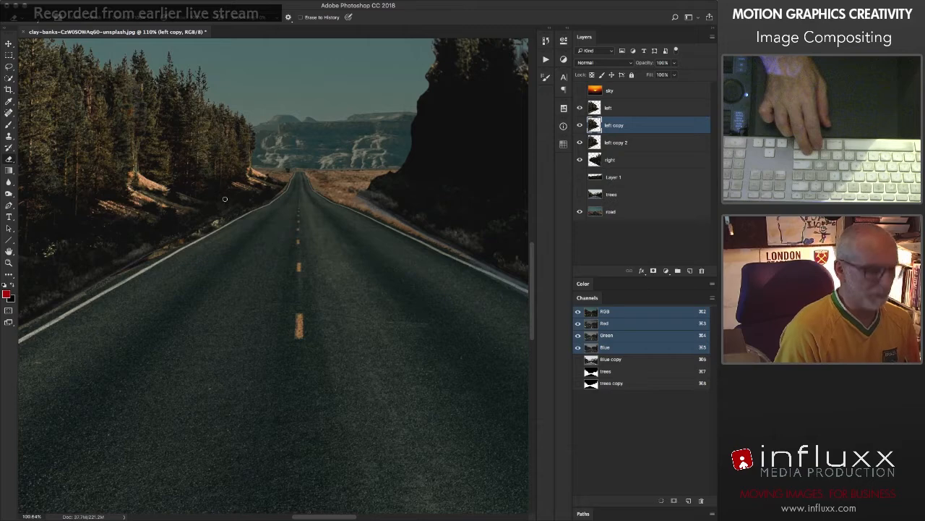
Step: Enlarge the eraser and erase the left copy's ground along the road verge to uncover the bushes beneath it
key(])
key(])
key(])
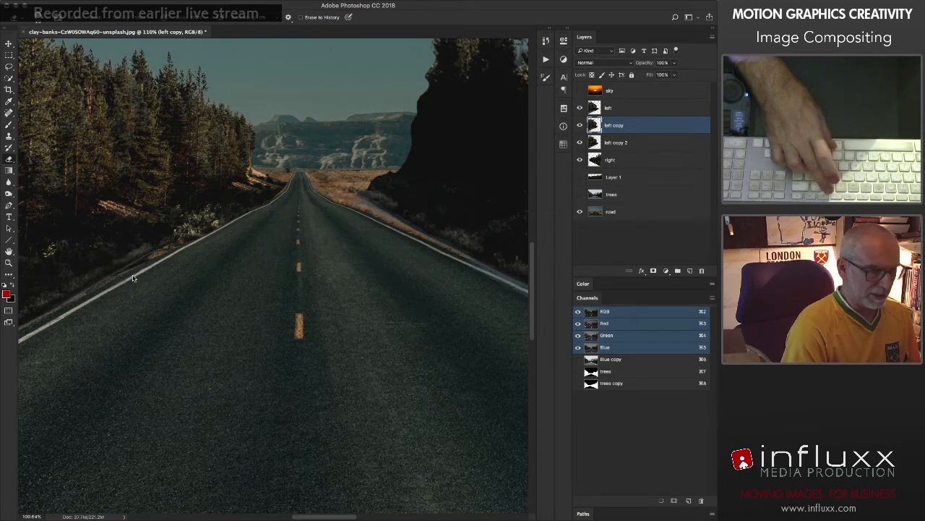
key(super+0)
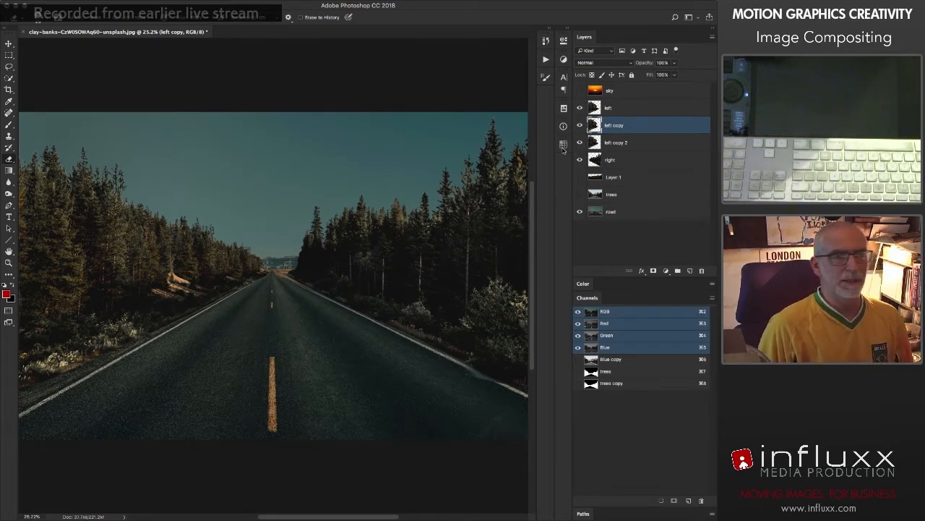
Step: Duplicate the right layer, place the duplicate beneath it, and scale its trees down beside the road near the vanishing point
click(597, 164)
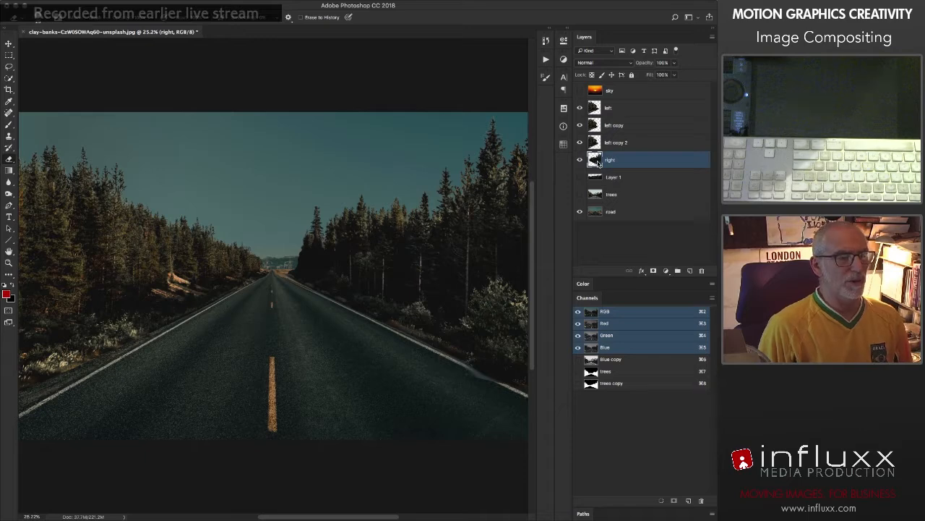
key(super+j)
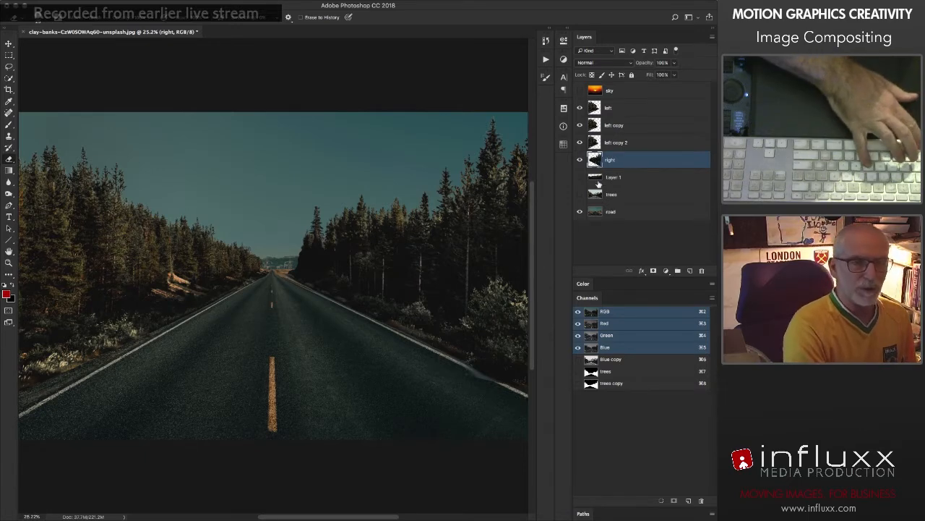
key(super+bracketleft)
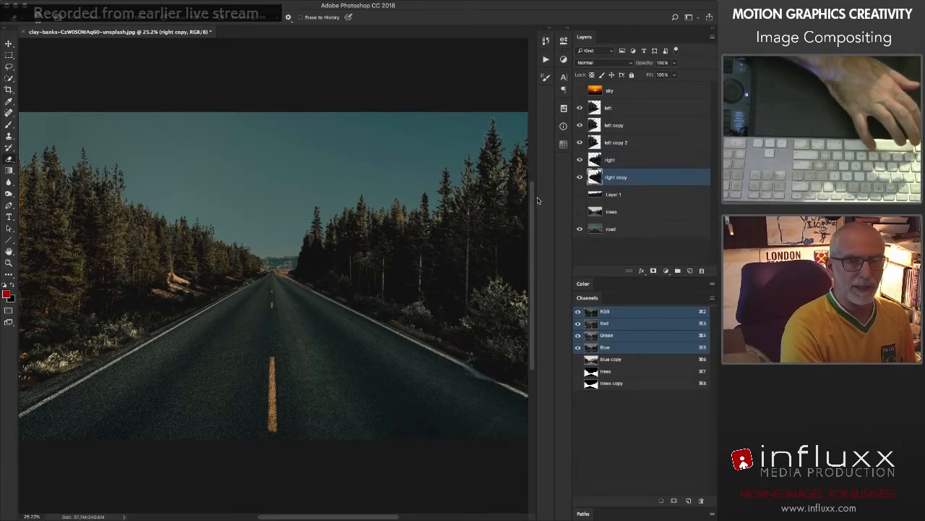
key(super+t)
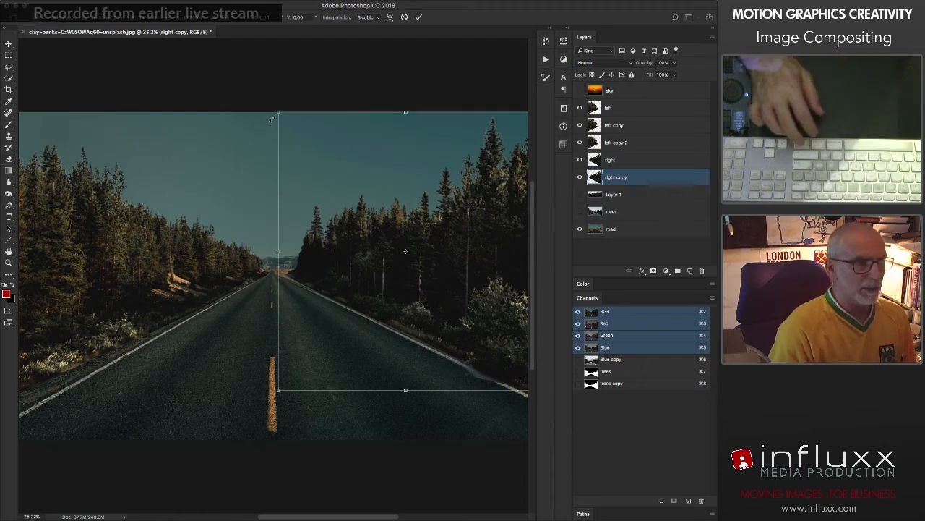
drag(277, 110, 440, 289)
drag(489, 312, 323, 234)
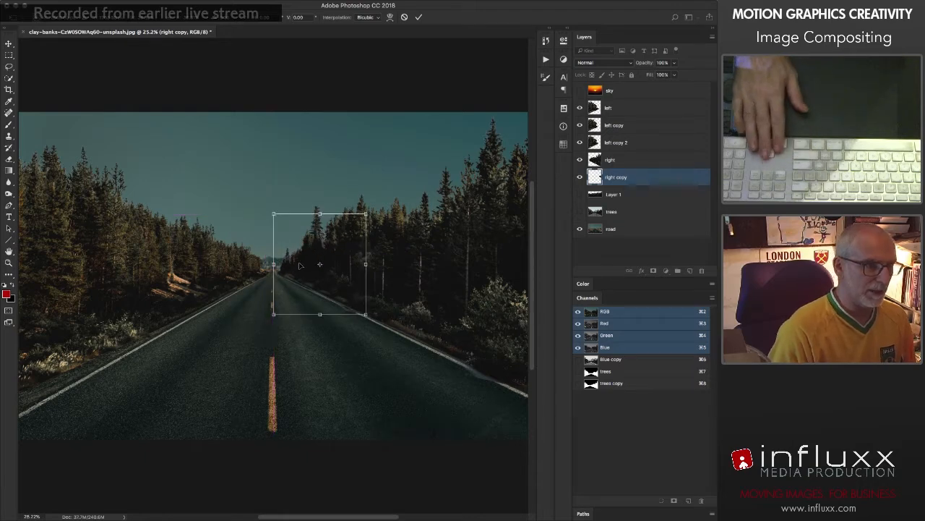
Step: Nudge the right copy trees up and left, shrink them further, and reposition them beside the vanishing point
key(Up)
key(Up)
key(Up)
key(Left)
key(Left)
key(Left)
key(Left)
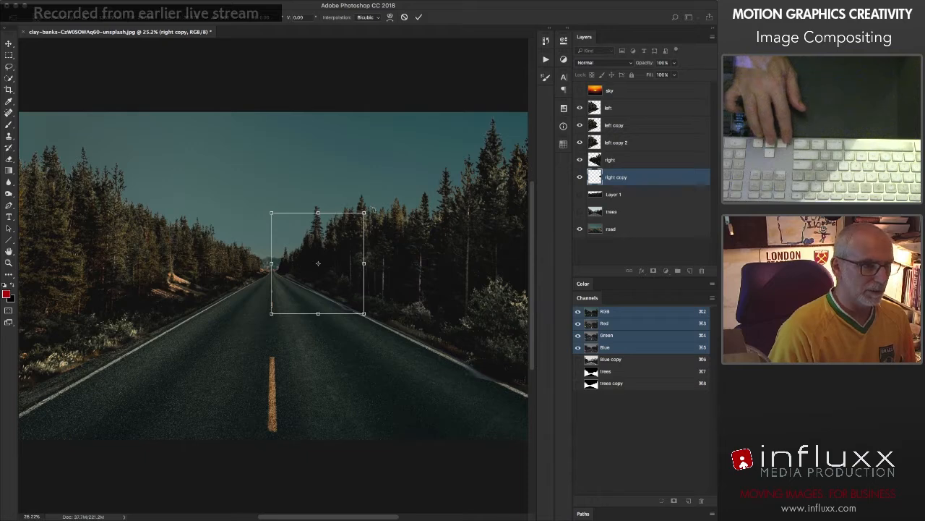
drag(365, 213, 334, 229)
drag(318, 284, 323, 273)
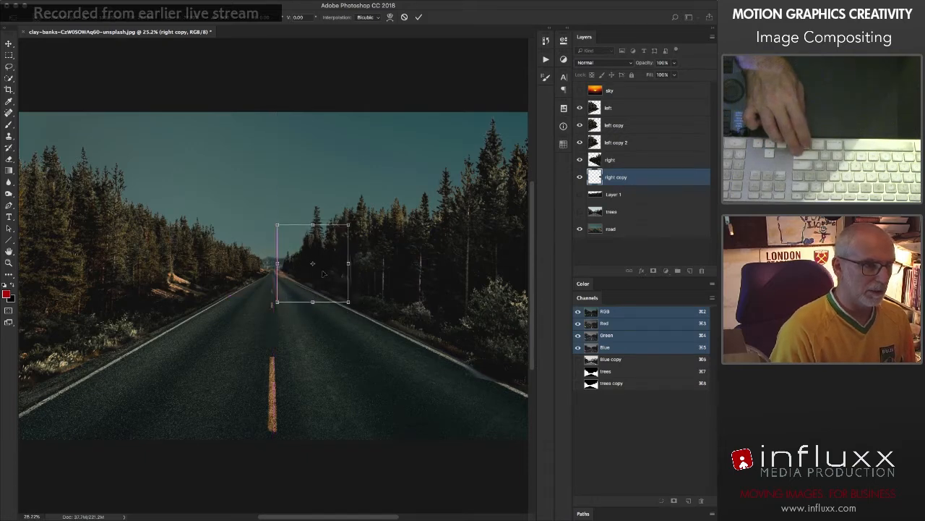
Step: Nudge the shrunken right copy left and slightly down to align with the road edge, and apply the transform
key(Left)
key(Left)
key(Left)
key(Left)
key(Left)
key(Left)
key(Left)
key(Left)
key(Down)
key(Down)
key(Down)
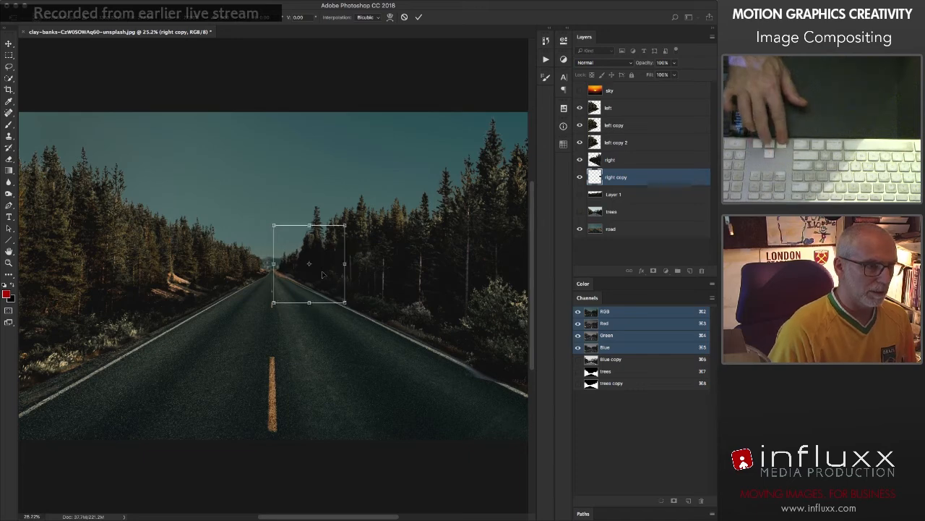
key(Left)
key(Left)
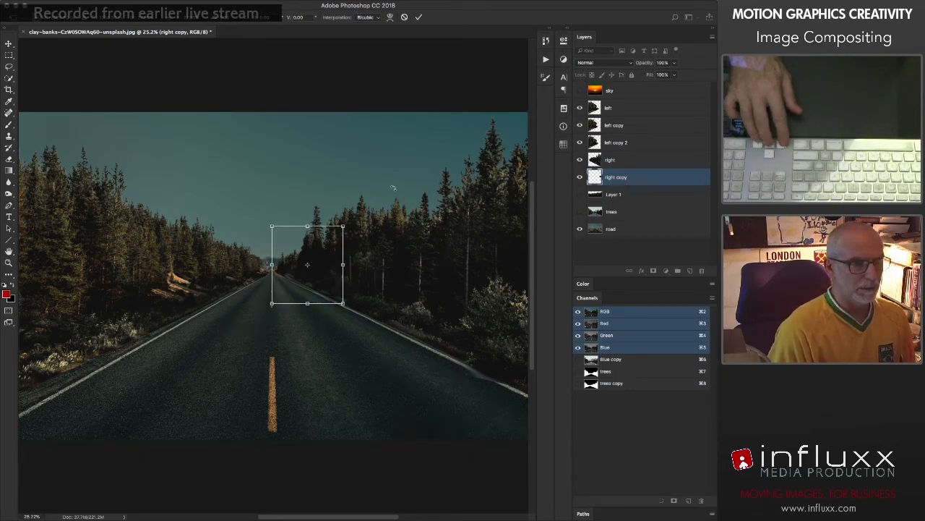
key(Return)
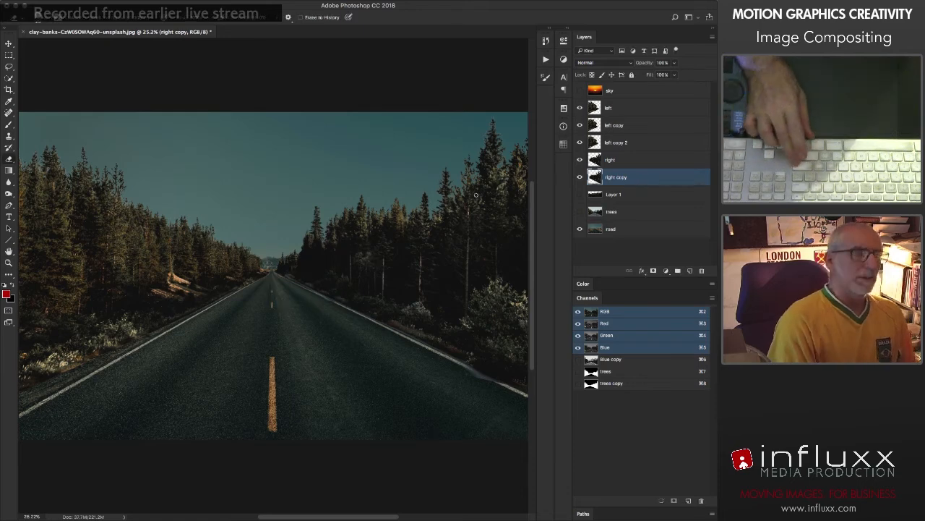
Step: Hide and reshow the right layer to check how the right copy trees sit behind it
click(579, 160)
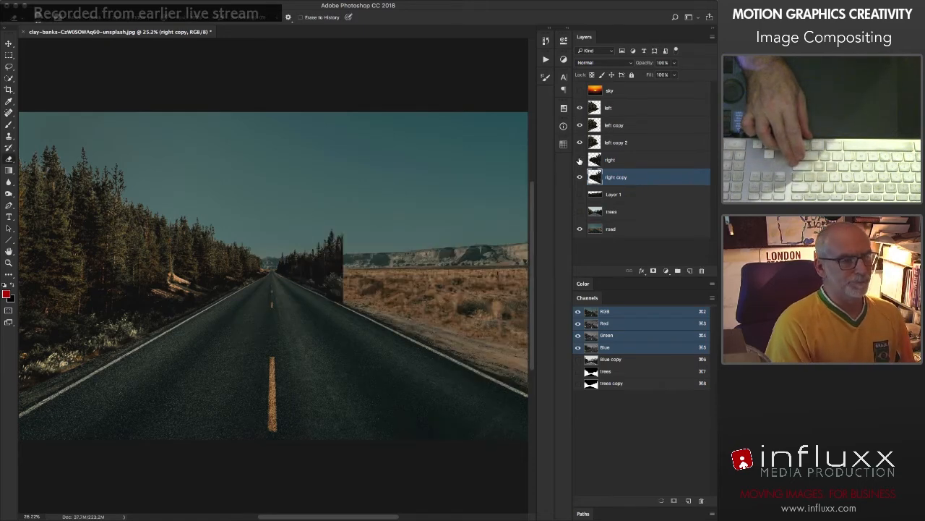
click(579, 161)
click(579, 160)
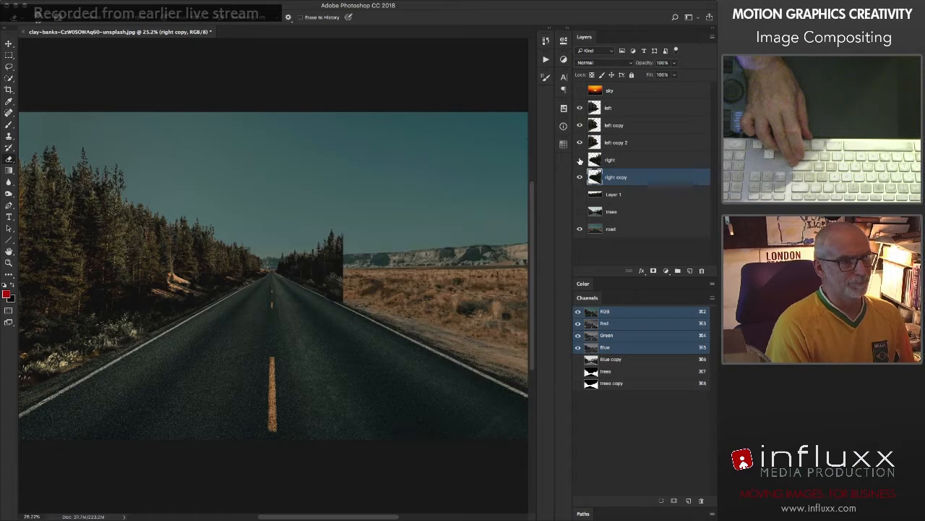
click(580, 160)
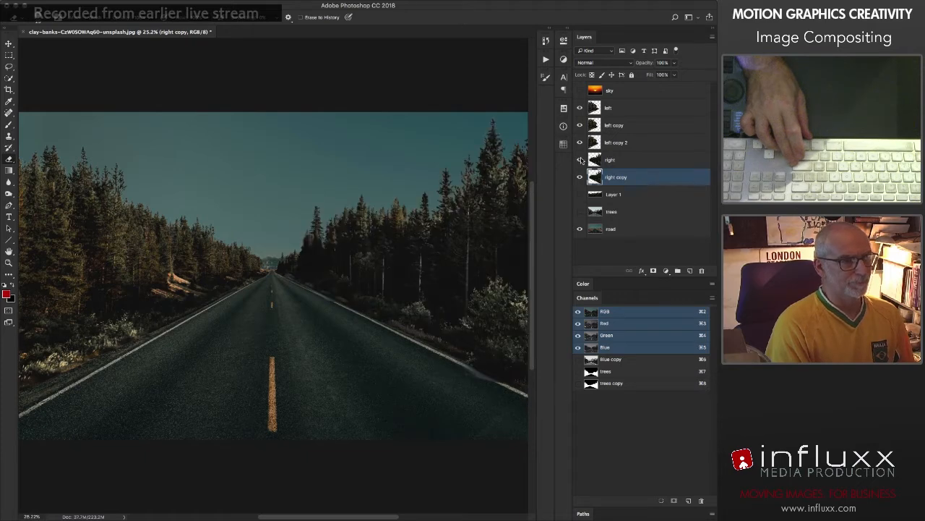
Step: Try adding a layer mask to the right layer and painting out its tree nearest the vanishing point in black
click(599, 161)
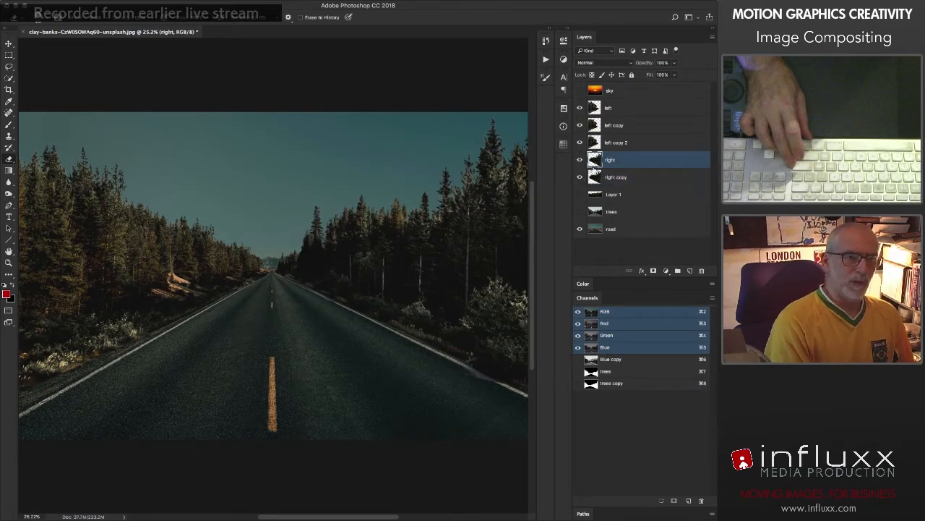
click(653, 270)
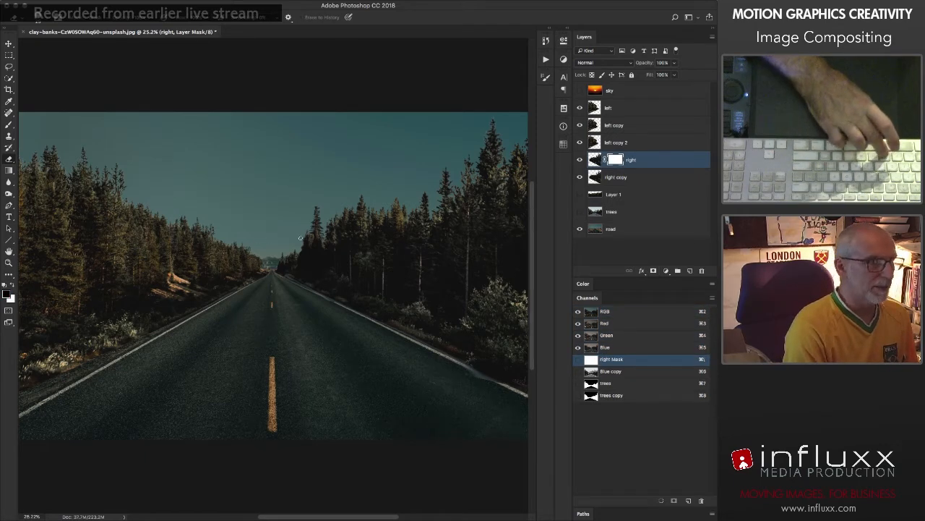
key(b)
drag(319, 204, 300, 292)
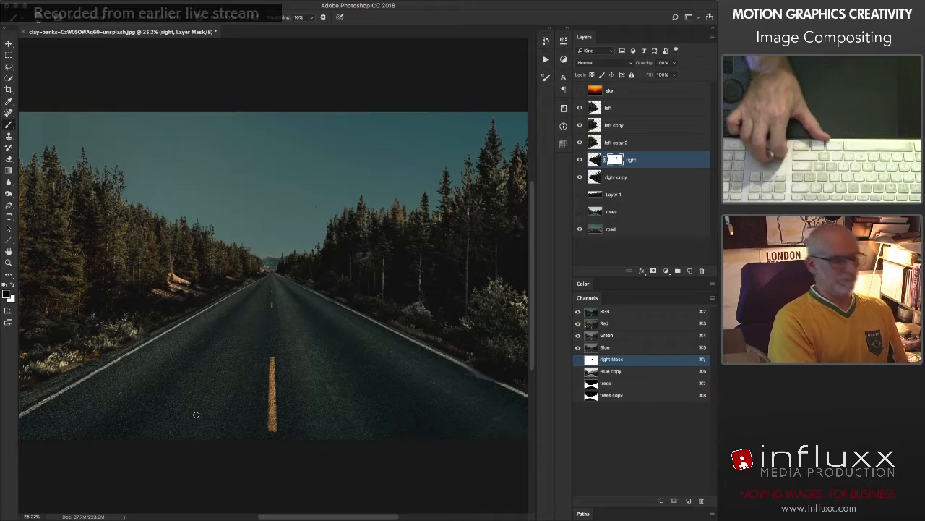
Step: Undo the brush stroke on the mask and delete the right layer's mask
key(super+z)
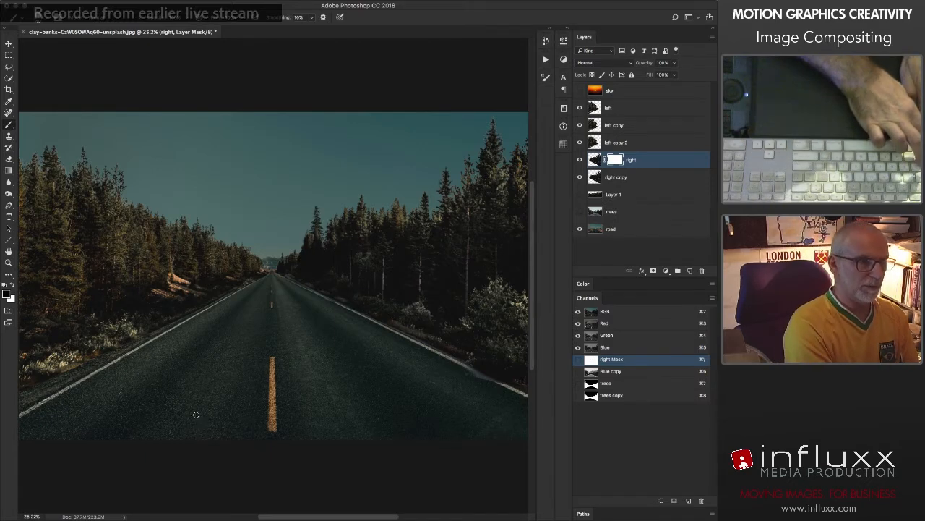
right_click(614, 163)
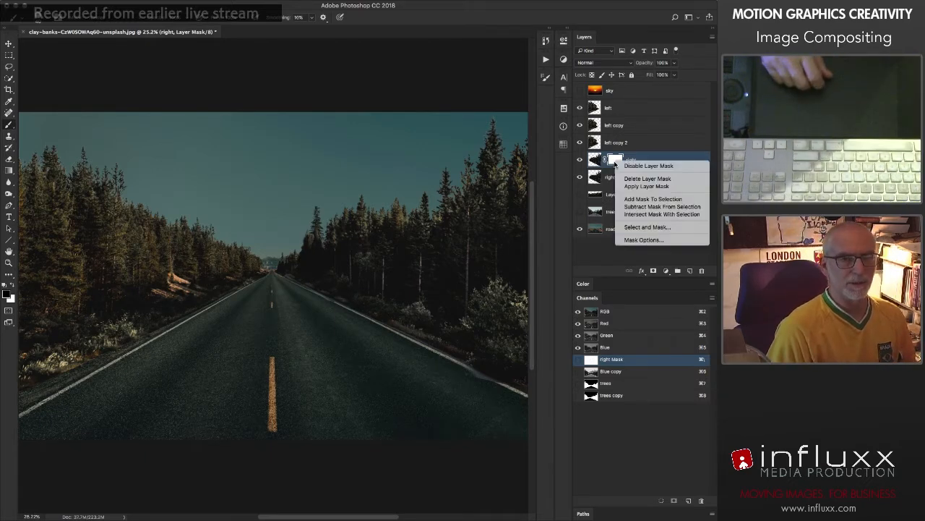
click(622, 179)
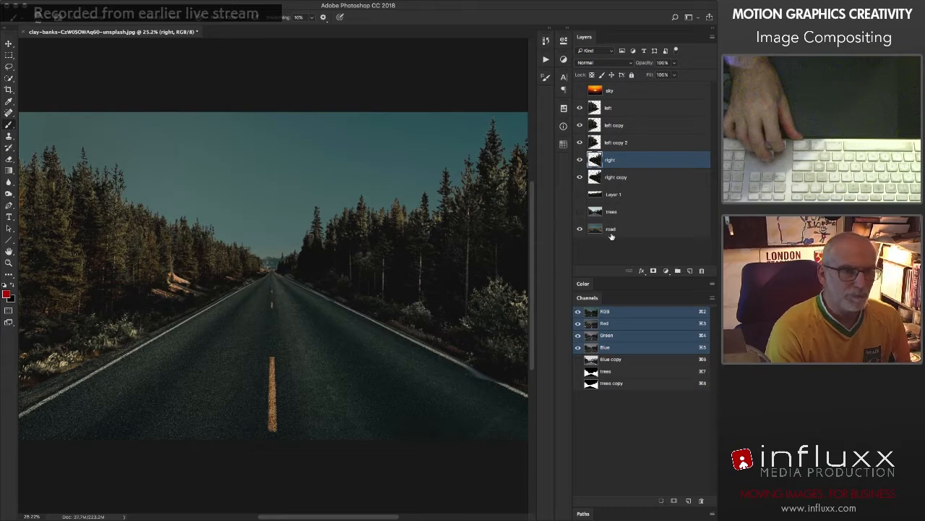
Step: Show Layer 1, scale its tree strip down to about a third of its size, and apply the transform
click(579, 194)
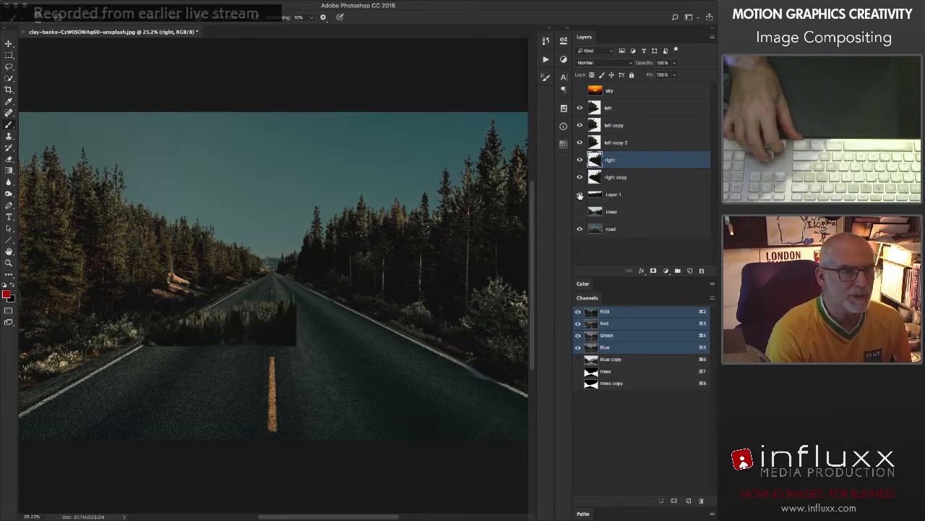
click(595, 196)
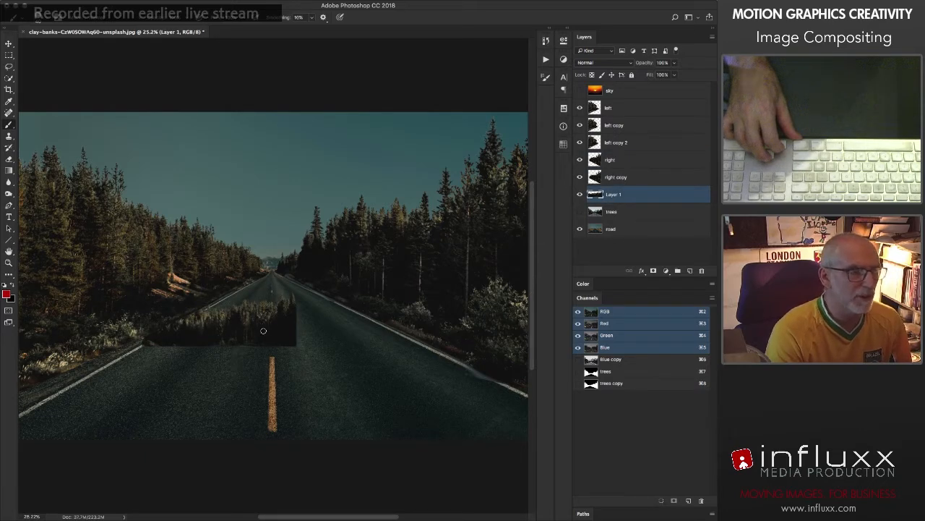
key(ctrl+t)
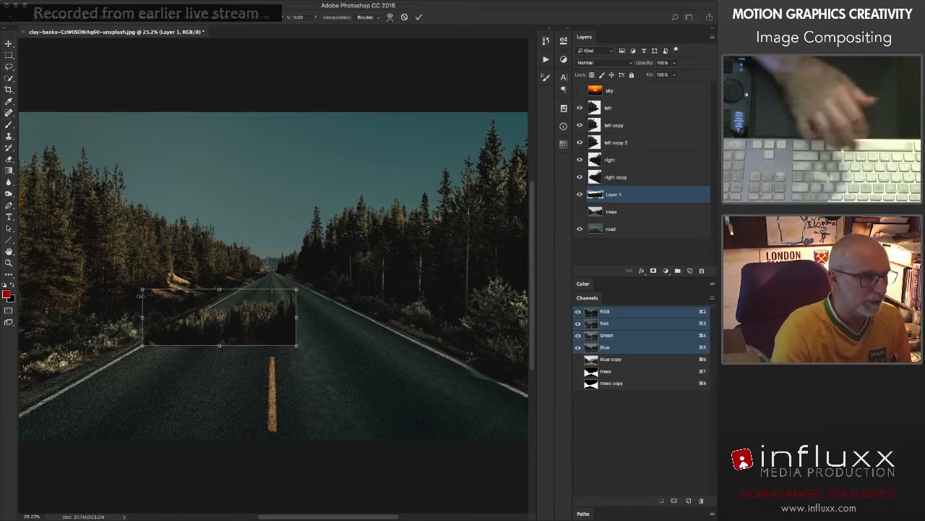
drag(144, 288, 239, 335)
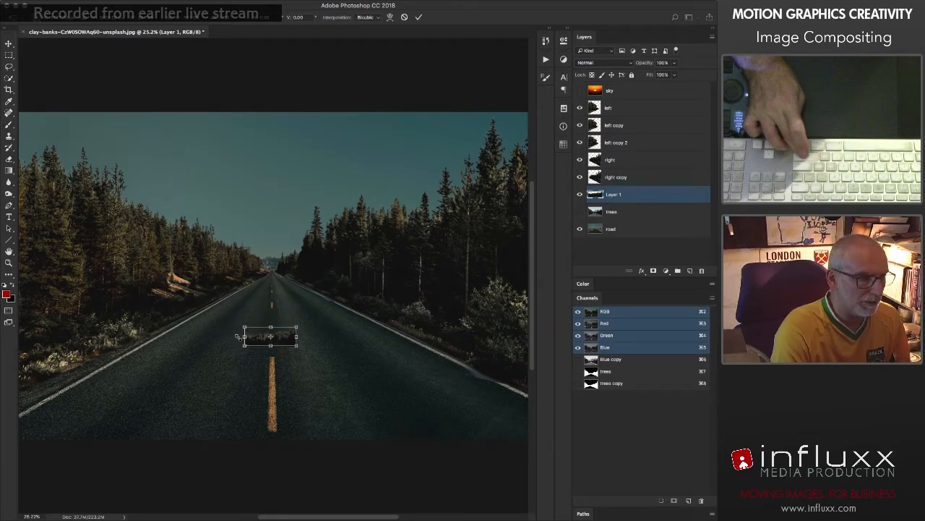
key(Return)
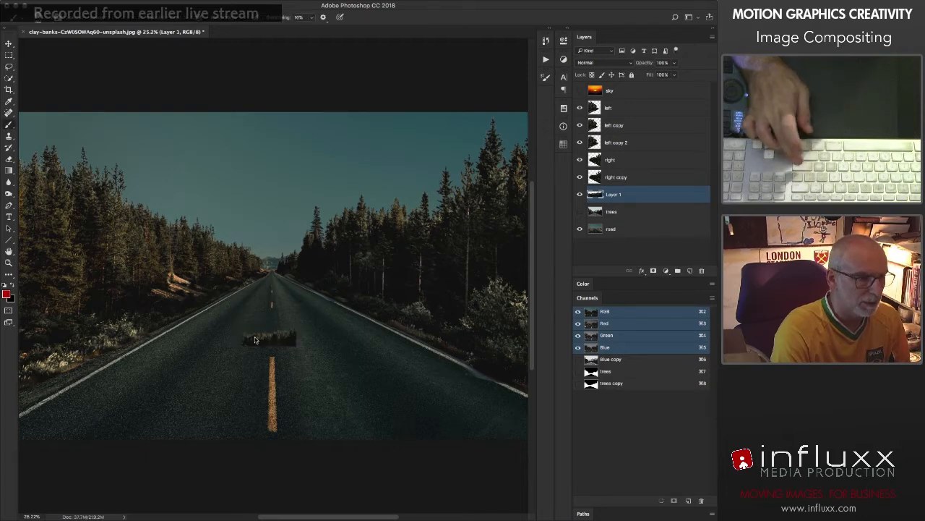
Step: Move the small tree strip up to the road's vanishing point and rename its layer as horizon
key(v)
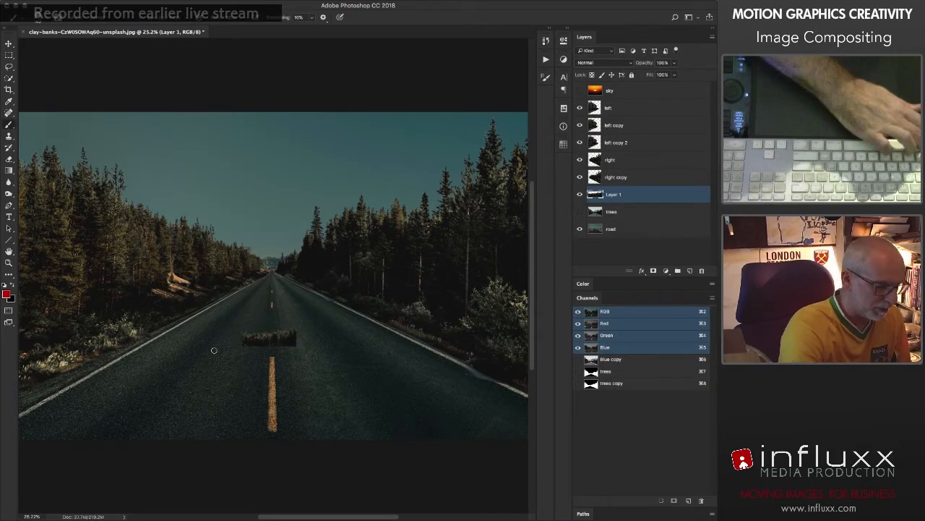
drag(269, 340, 273, 269)
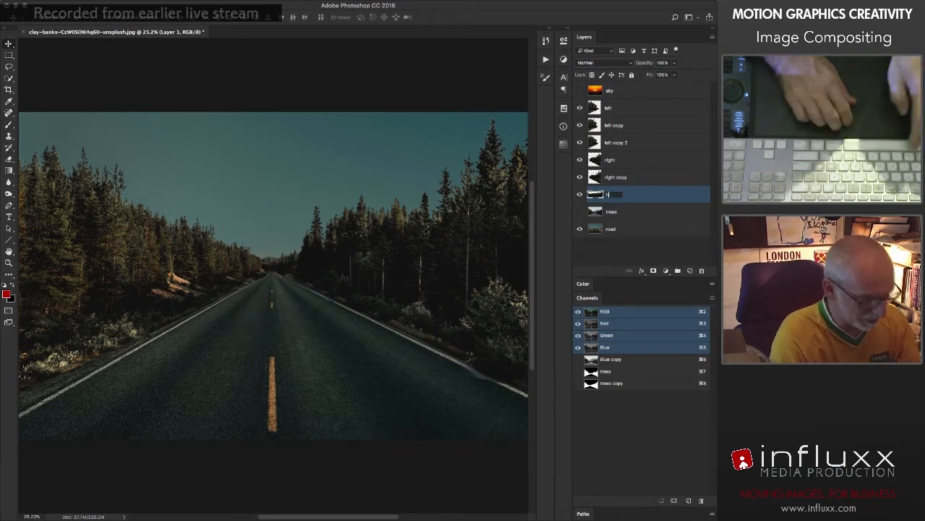
text(horizon)
key(Return)
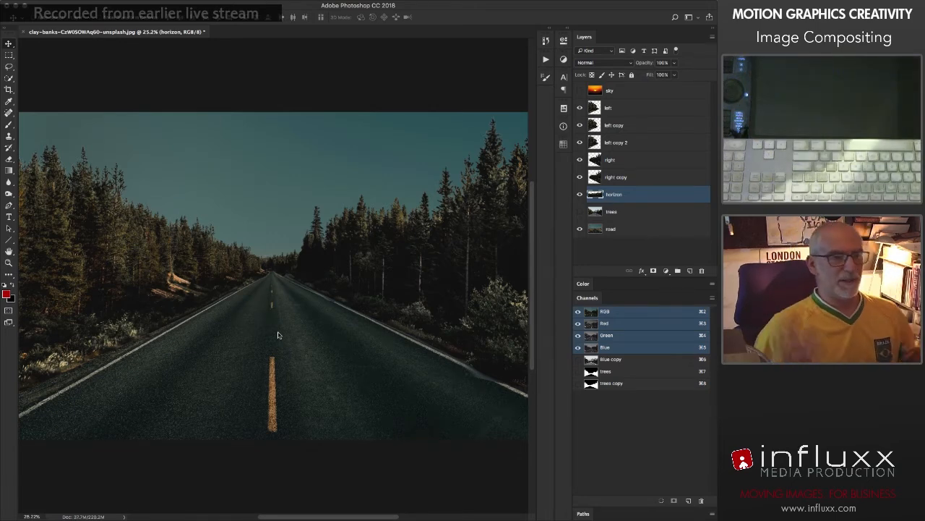
Step: Compare the composite with the original road and trees photos by alternately isolating each layer and restoring the others
alt+click(579, 229)
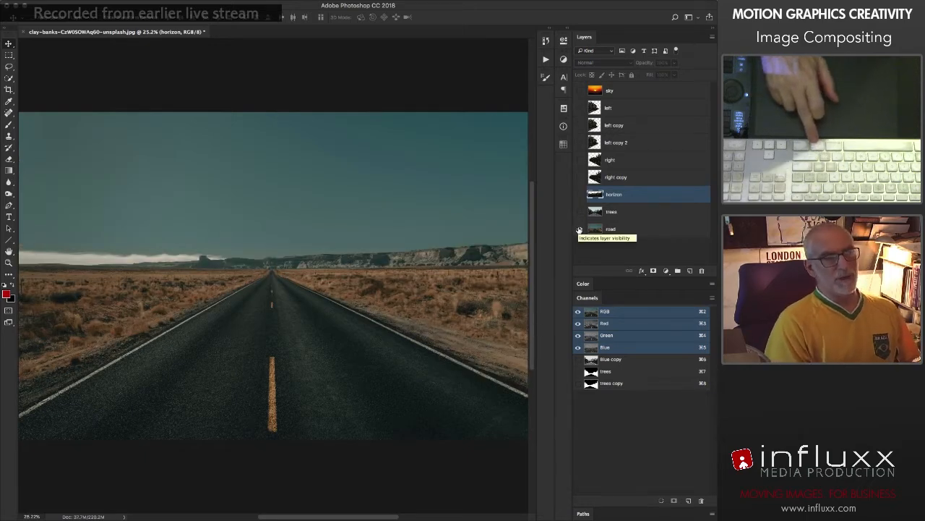
alt+click(579, 228)
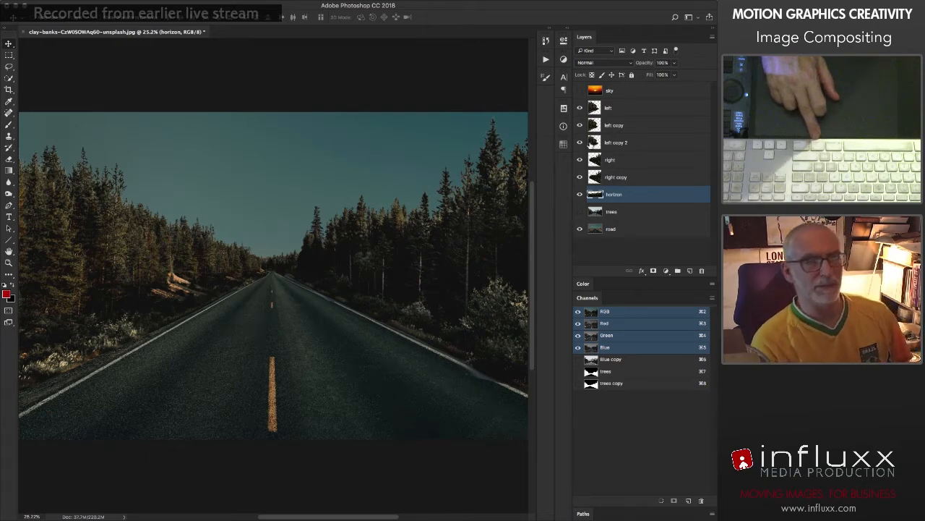
alt+click(581, 212)
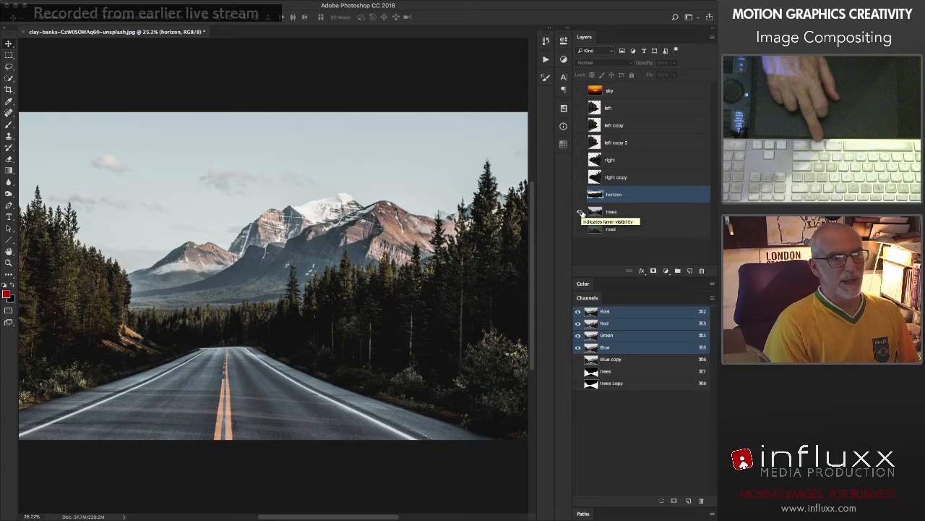
alt+click(579, 212)
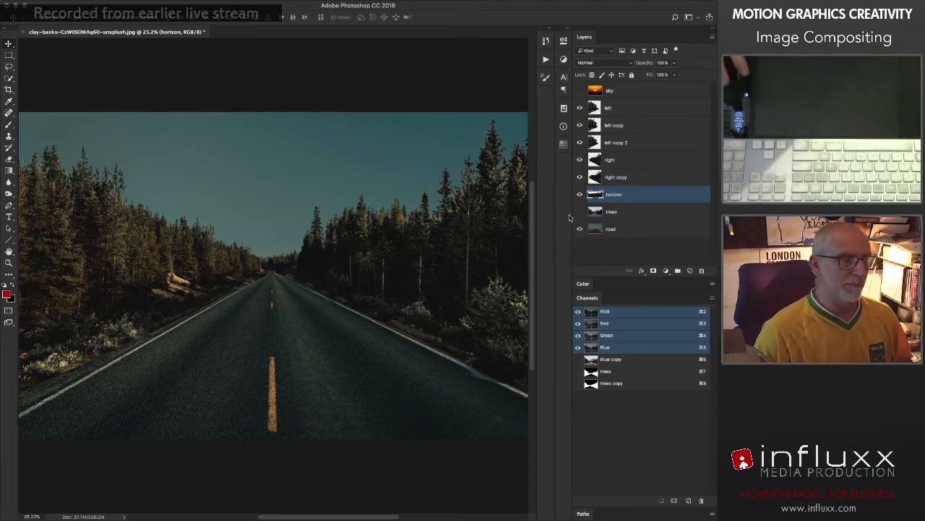
click(579, 211)
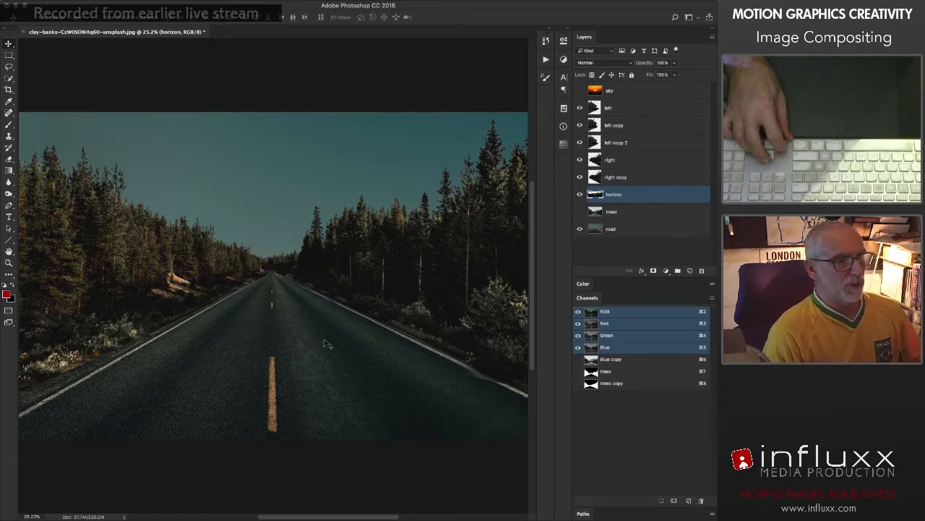
click(595, 230)
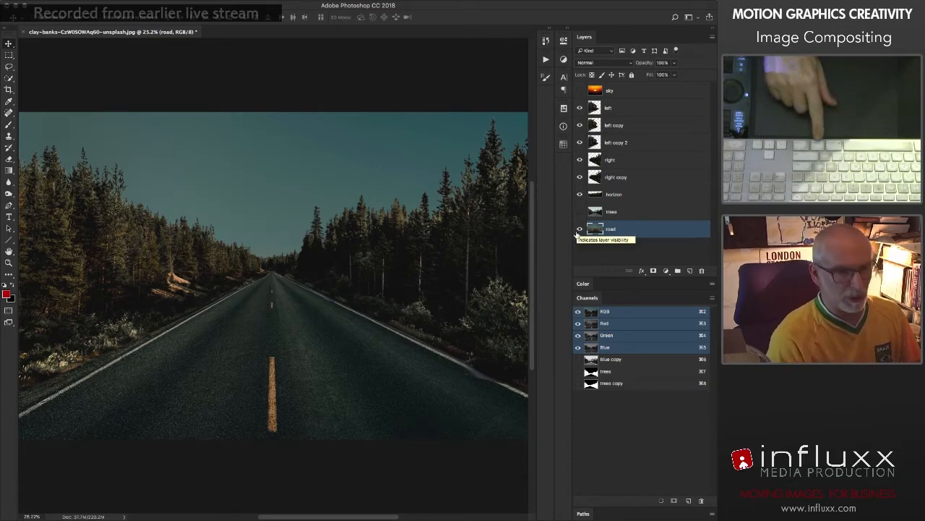
alt+click(580, 230)
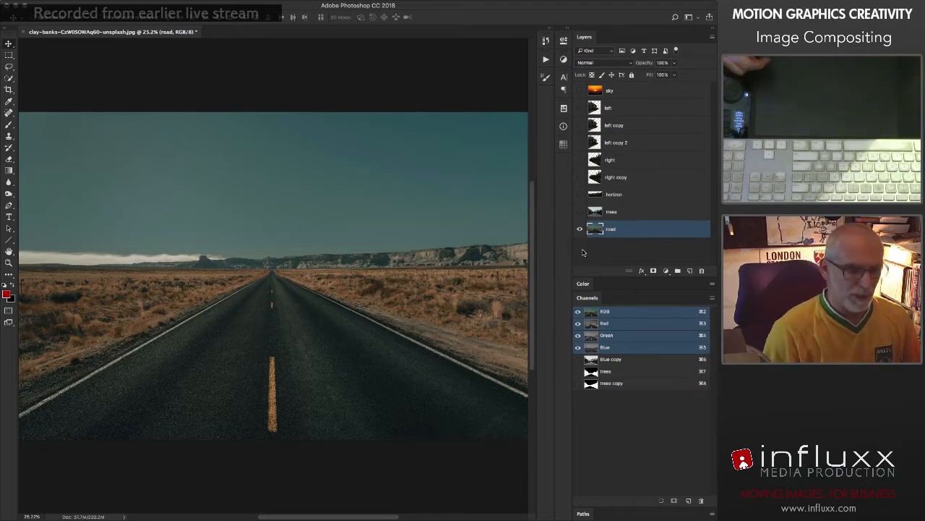
alt+click(579, 229)
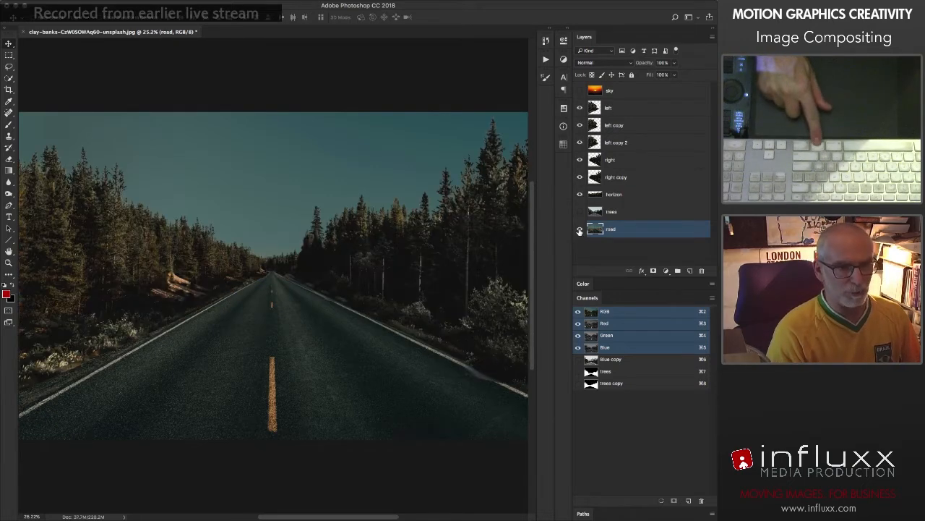
alt+click(579, 230)
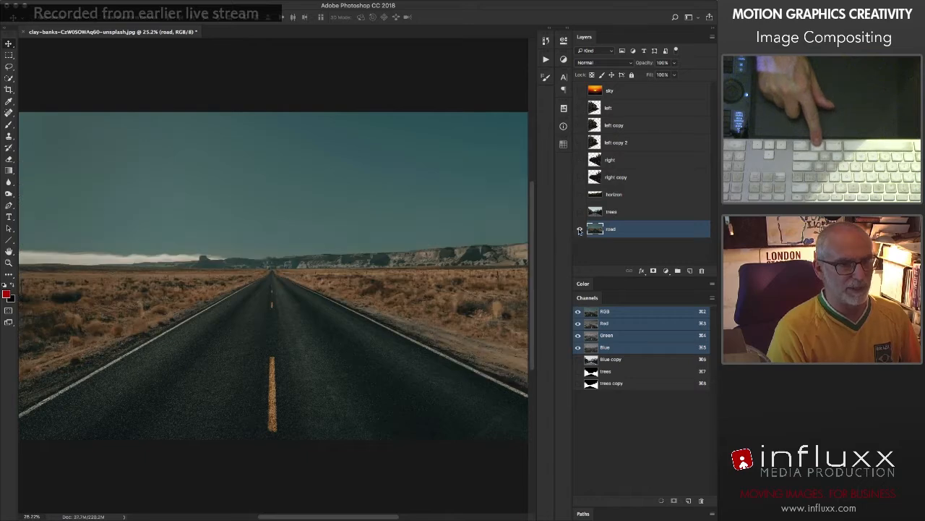
alt+click(579, 230)
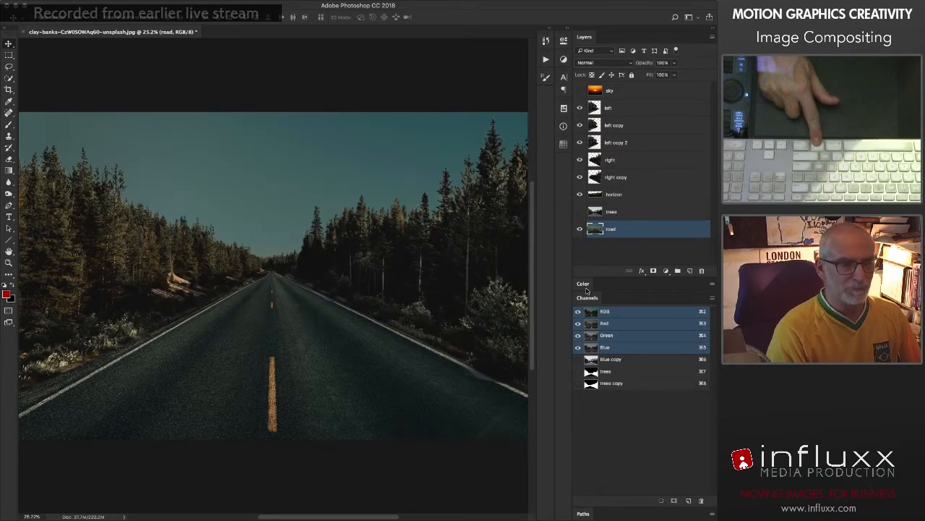
alt+click(579, 212)
alt+click(578, 213)
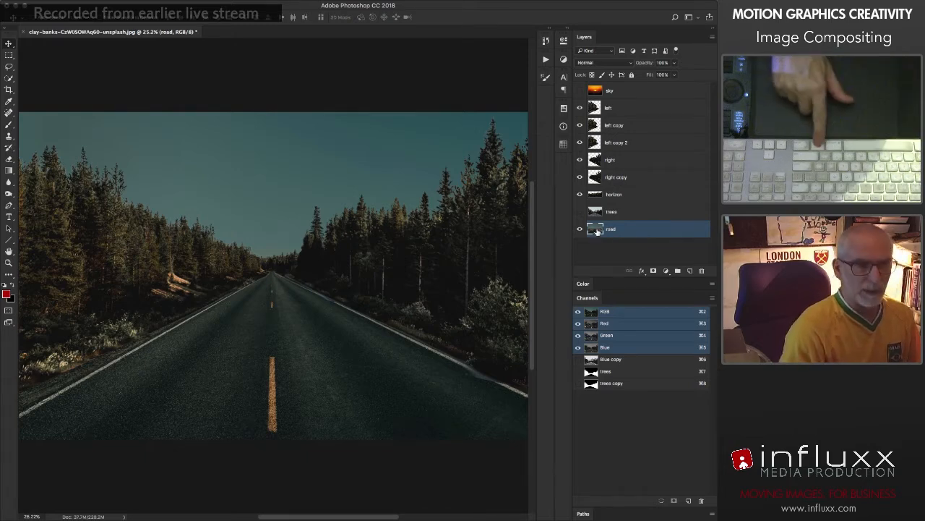
Step: Show only the road layer and hide its sky with a layer mask made from an inverted Magic Wand selection of the sky
alt+click(579, 228)
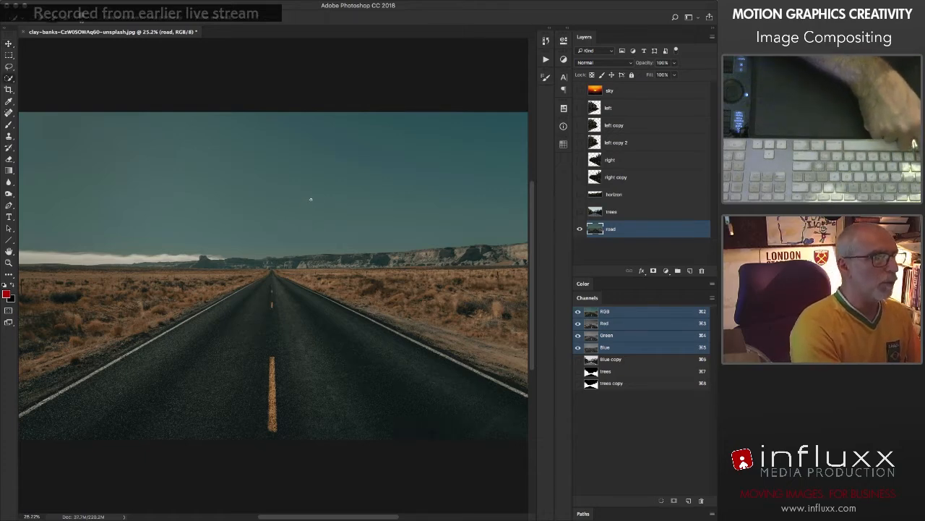
key(w)
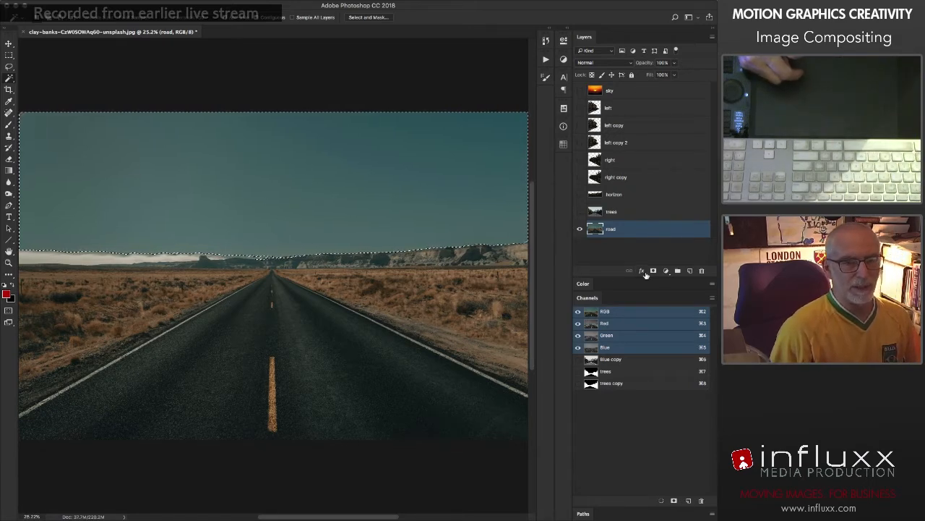
key(super+shift+i)
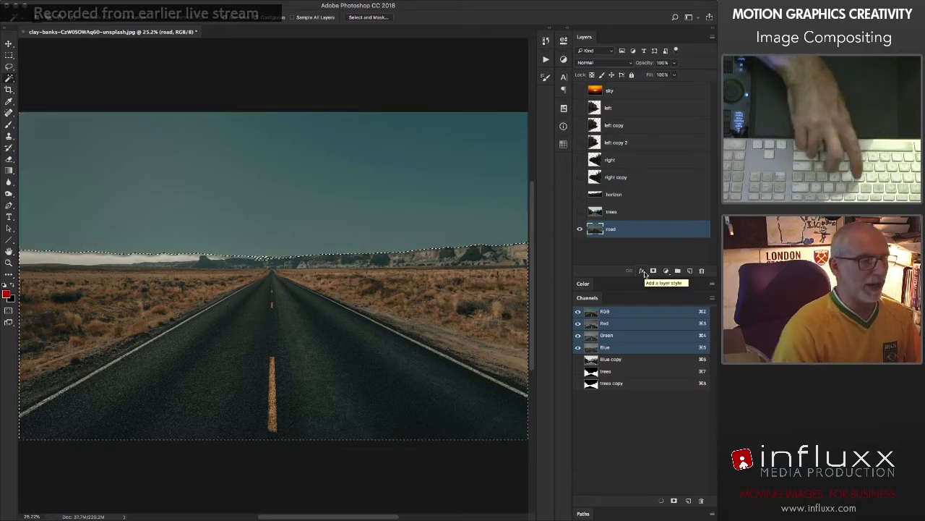
click(654, 271)
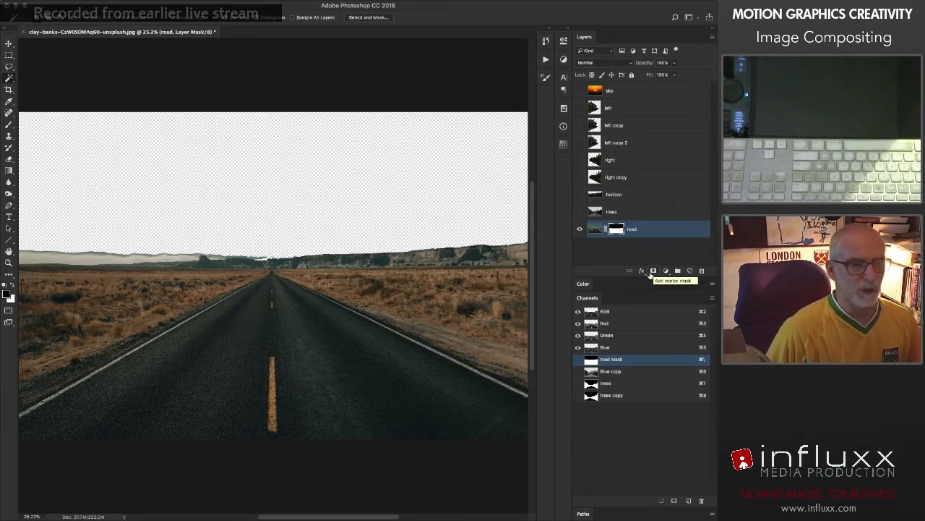
Step: Place the sky layer beneath the road layer, show it, and raise the sunset until the sun sits just above the road's vanishing point
drag(597, 92, 593, 248)
click(579, 230)
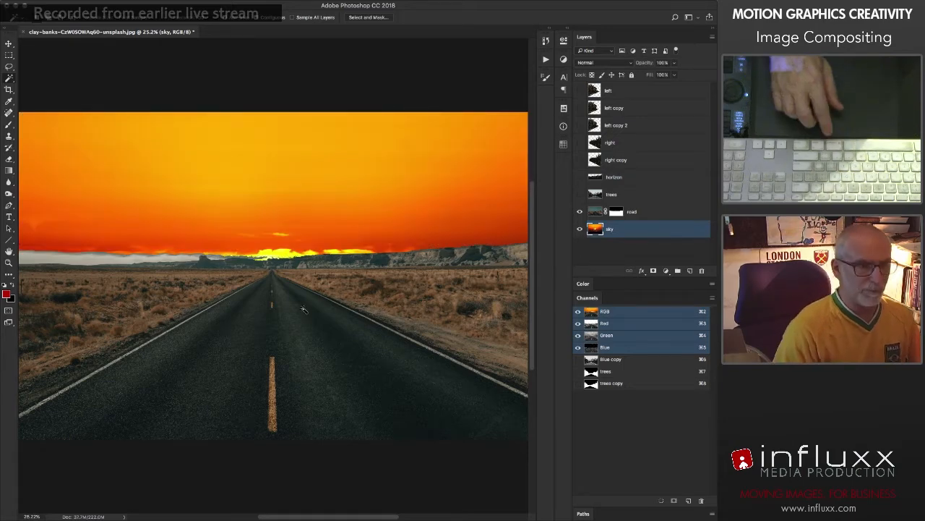
key(v)
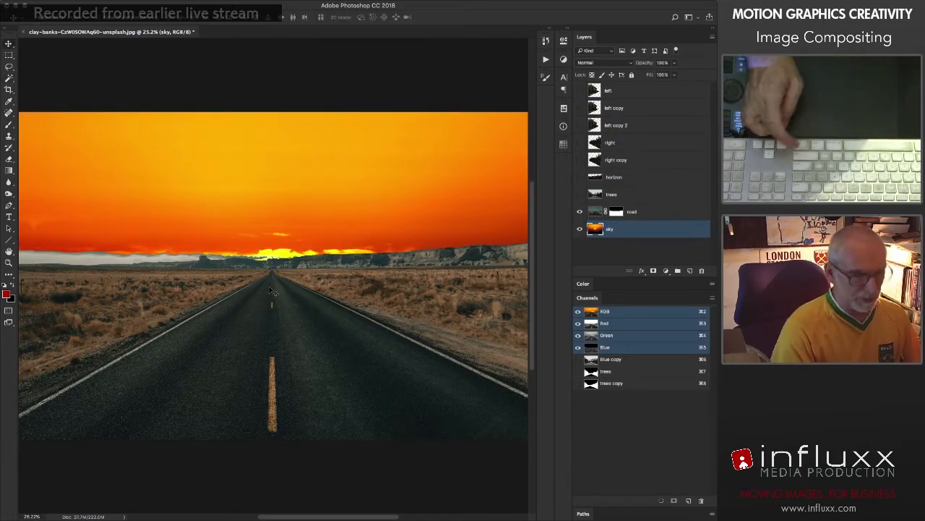
drag(284, 295, 272, 234)
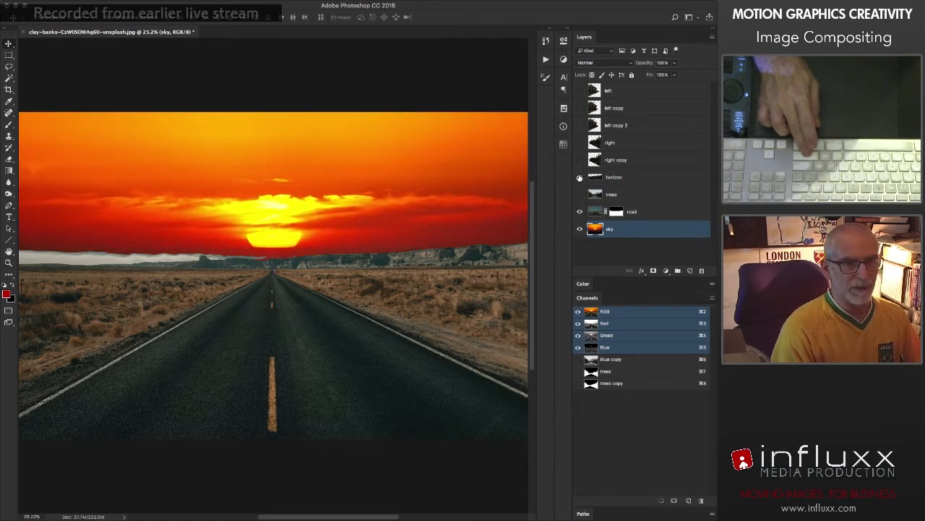
Step: Show the tree cut-out layers from left to horizon and move the hidden trees photo layer to the bottom of the stack
click(578, 91)
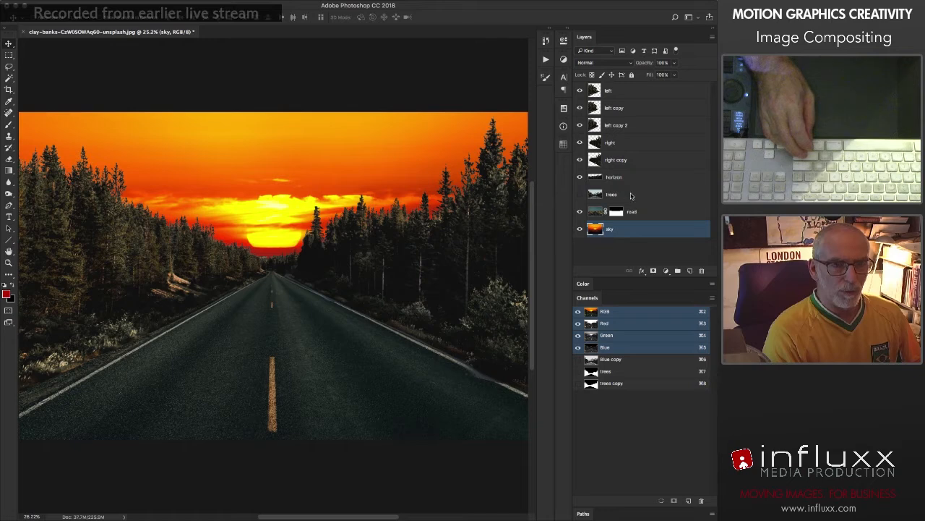
drag(635, 197, 635, 242)
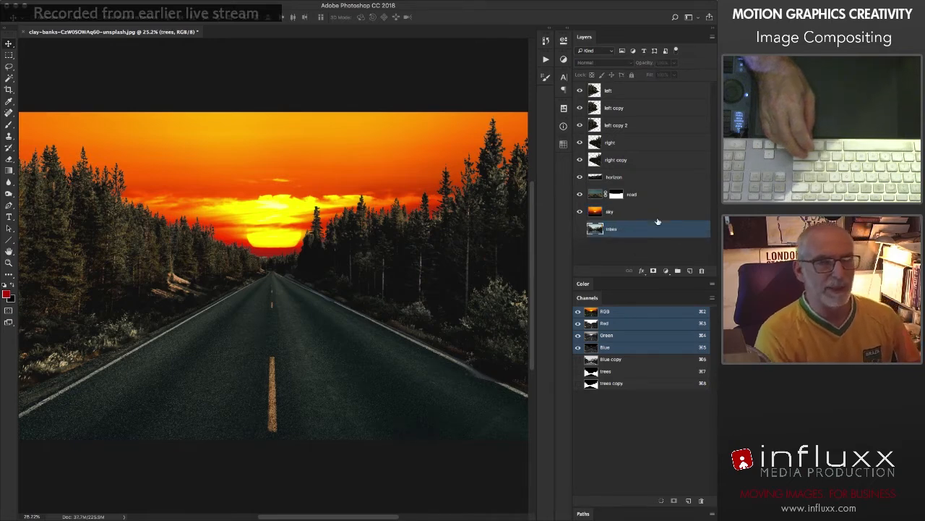
Step: Convert the tree cut-out layers from horizon up to left into one smart object and rename it trees
click(656, 178)
shift+click(653, 94)
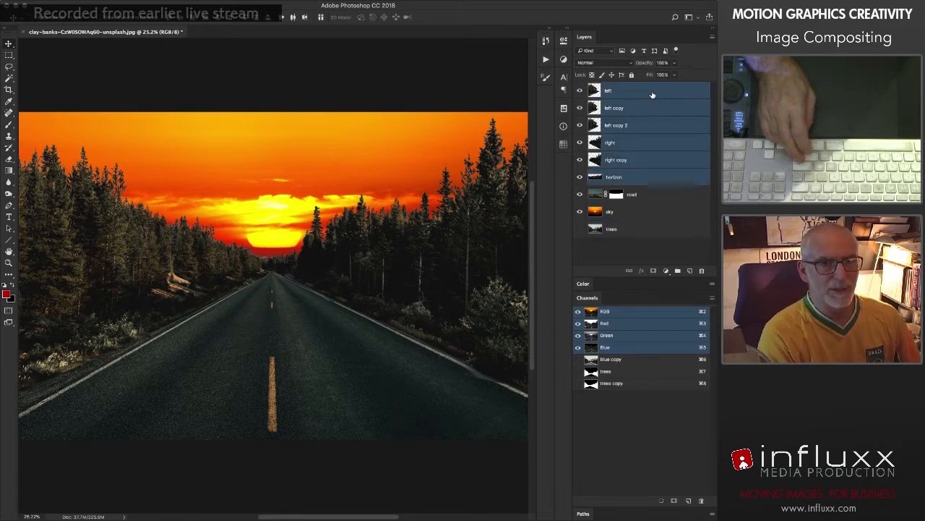
right_click(653, 128)
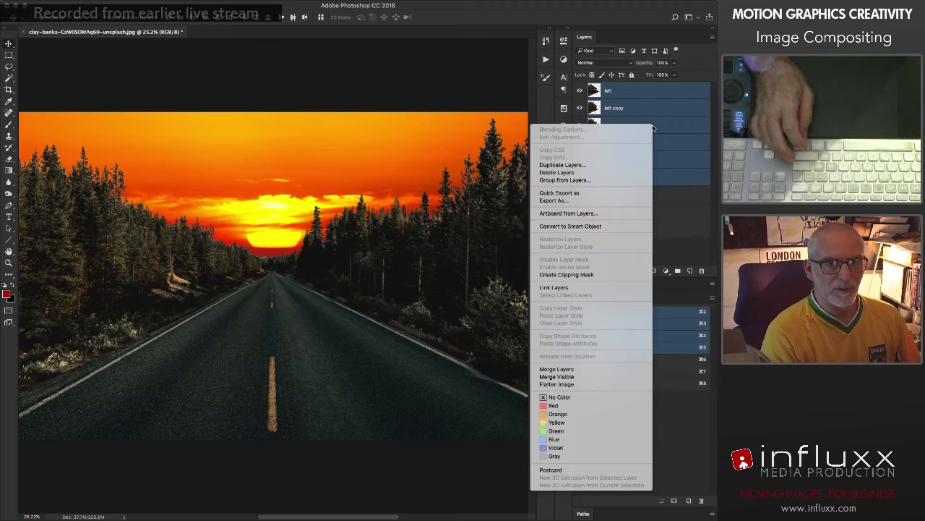
click(578, 226)
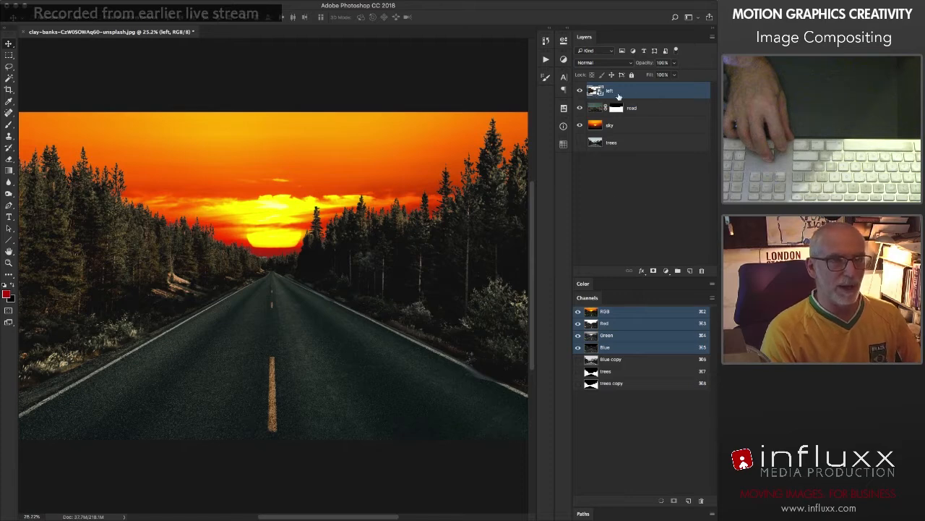
double_click(609, 91)
text(trees)
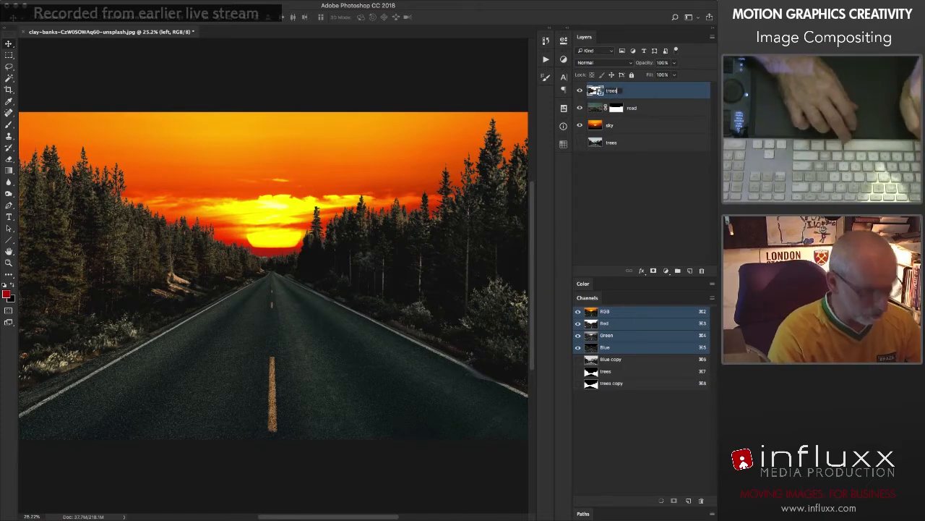
key(Return)
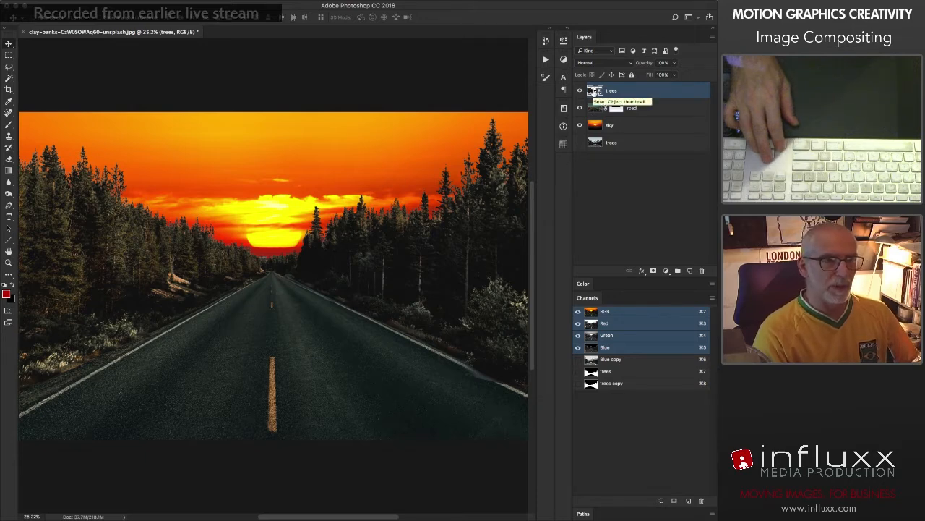
Step: Open the trees smart object's contents and add a Curves adjustment layer above all of its layers
double_click(595, 91)
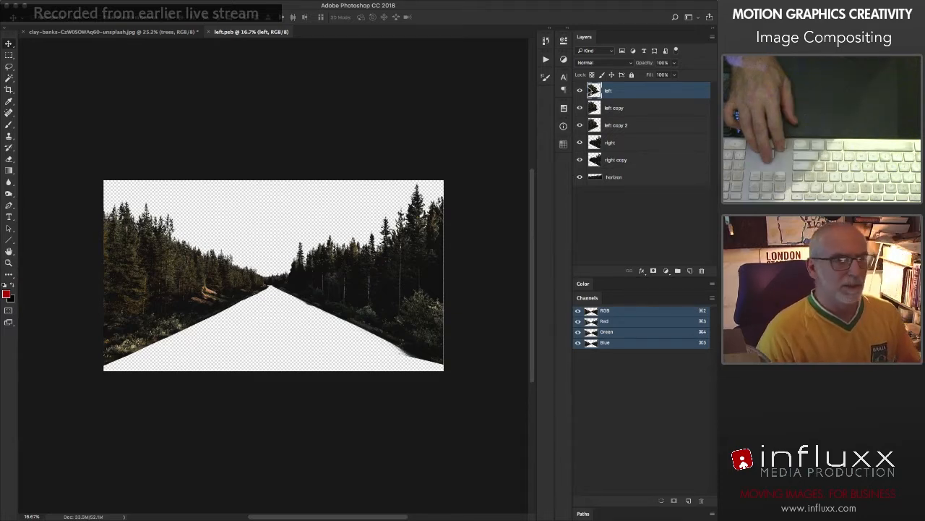
click(635, 215)
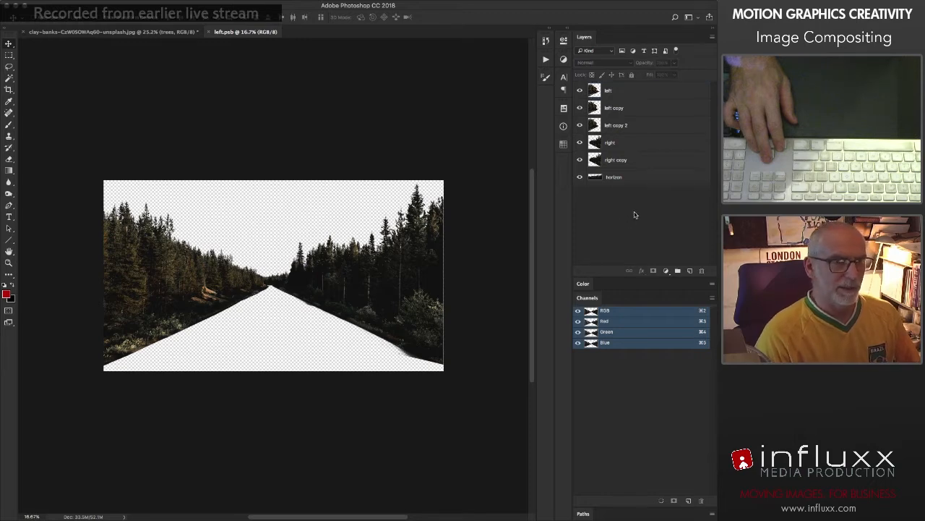
click(667, 272)
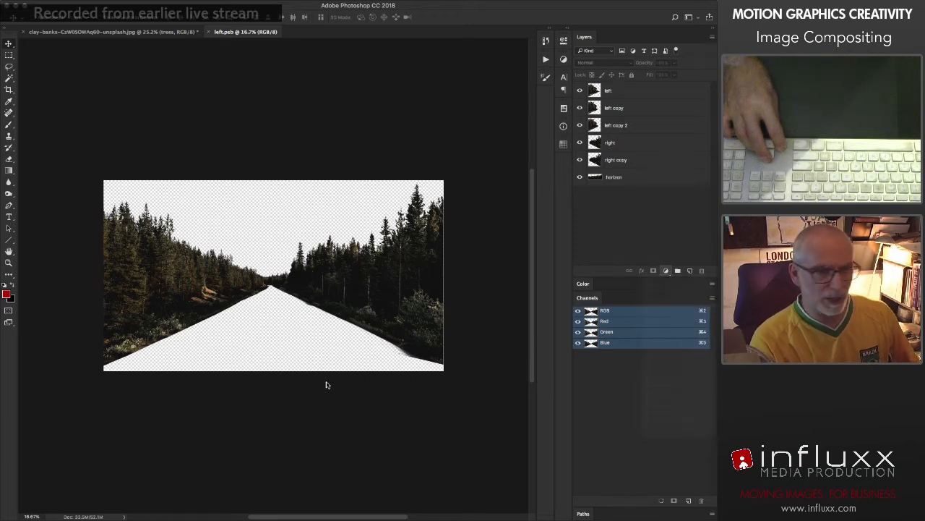
click(661, 322)
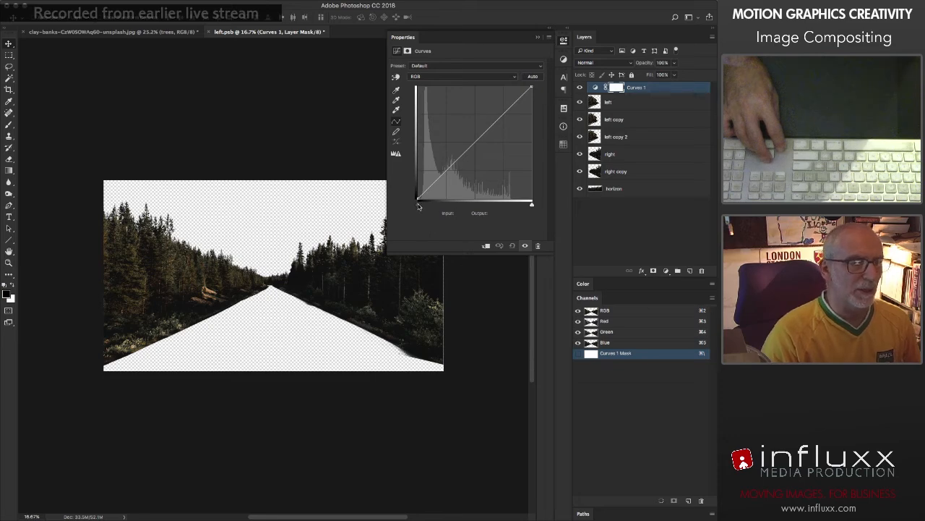
Step: Darken the trees with the curve's black point at input 34, lowered midtones and white point at input 234, output 180, and select the horizon layer
drag(418, 205, 420, 206)
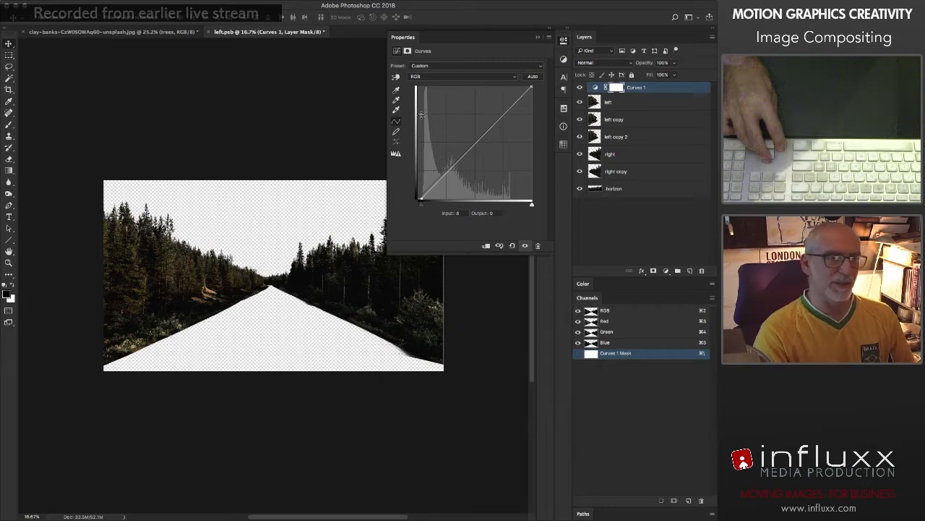
drag(532, 205, 528, 206)
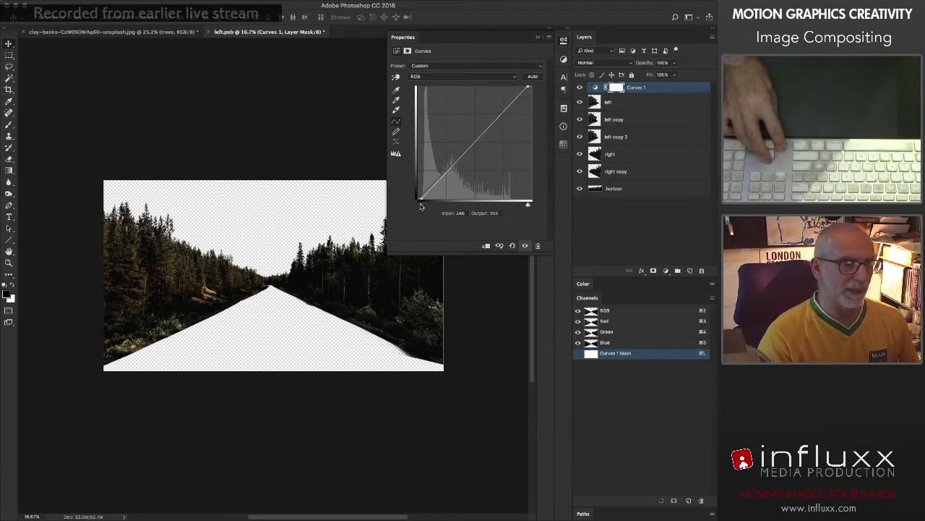
drag(417, 206, 431, 207)
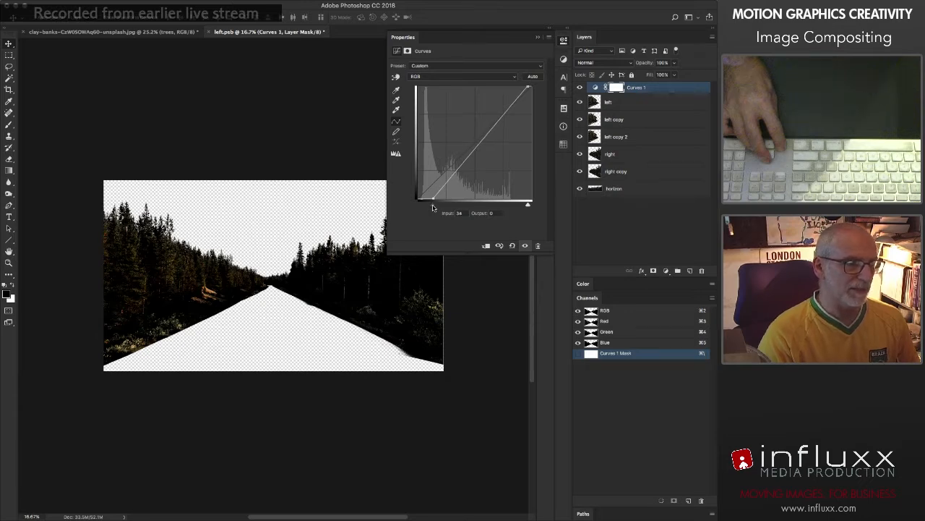
drag(468, 158, 469, 166)
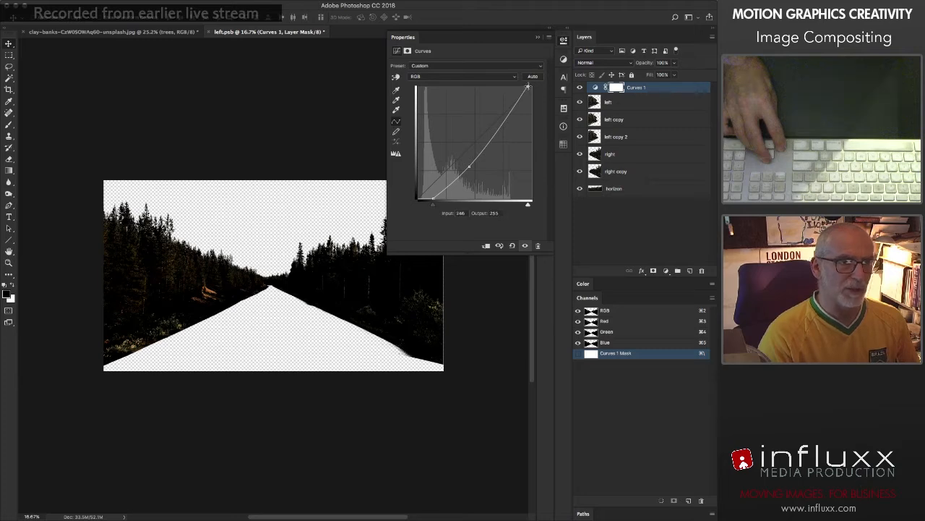
drag(528, 86, 527, 118)
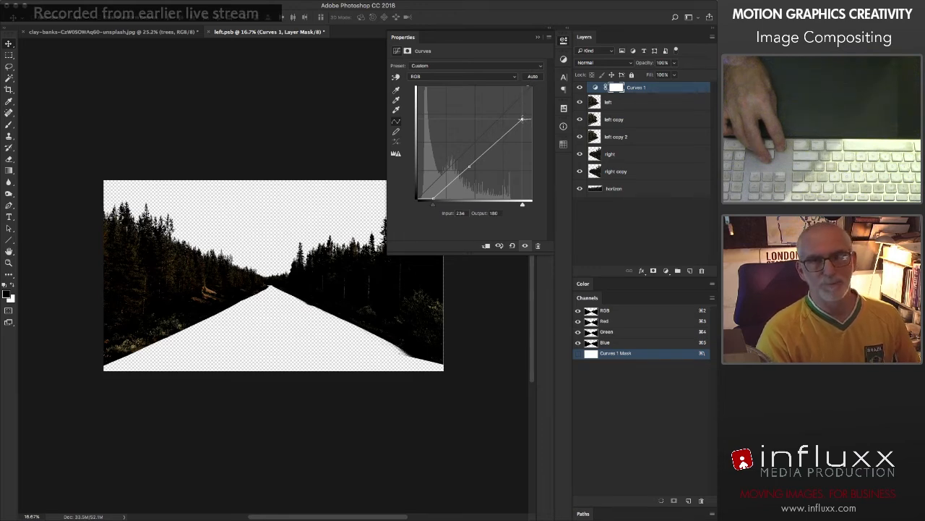
key(alt+comma)
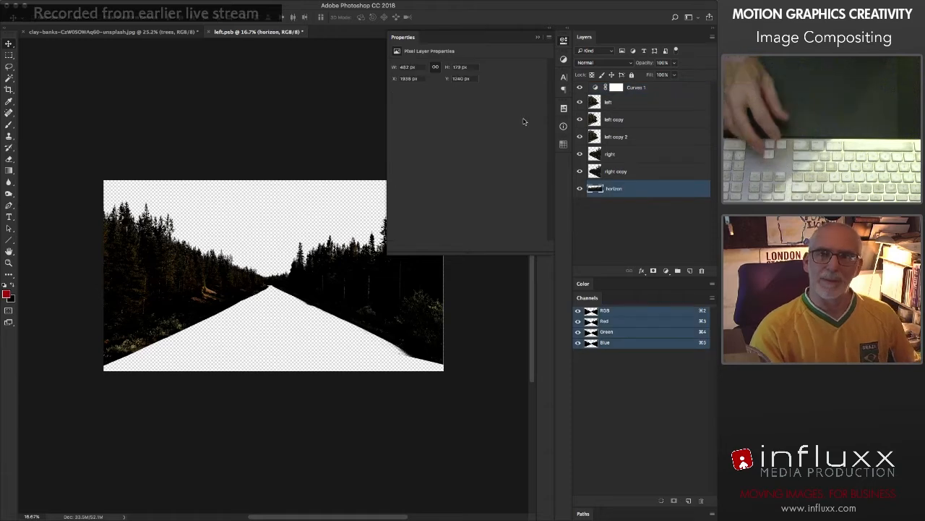
Step: Delete the layer mask from the Curves adjustment layer above the tree layers
click(617, 87)
right_click(619, 90)
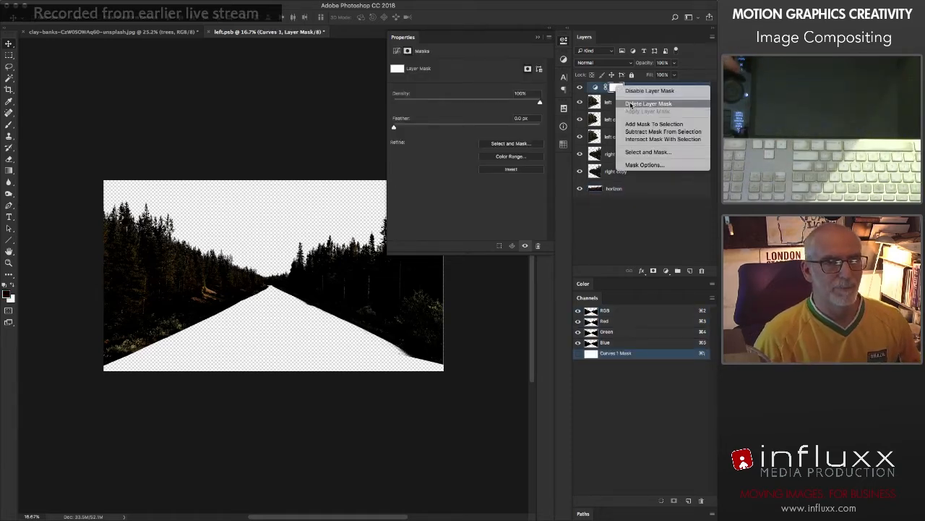
click(648, 103)
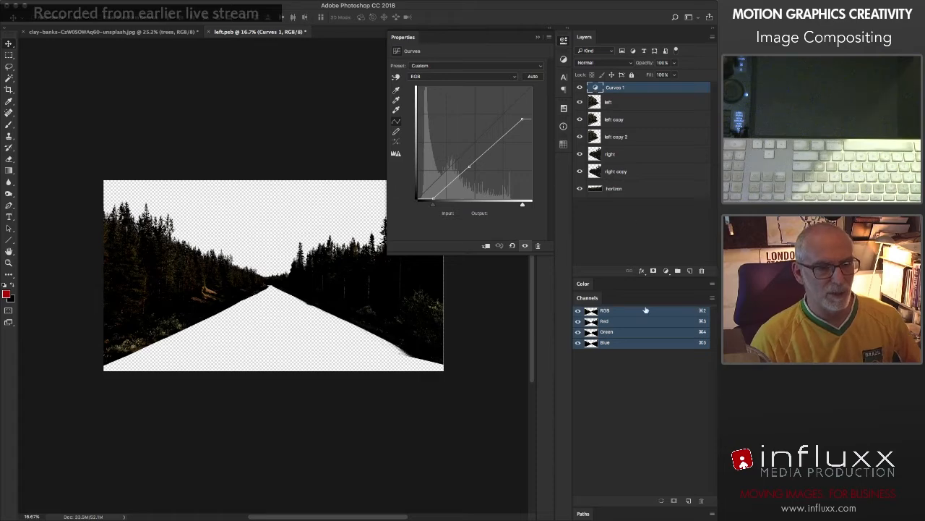
Step: Inspect the Green, Blue and Red channels individually, and return to the RGB composite
click(607, 331)
click(618, 342)
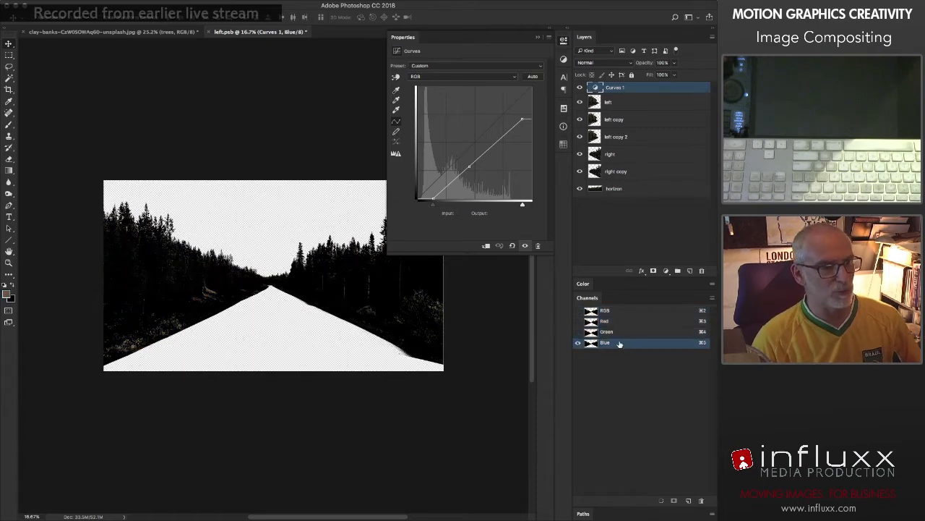
click(620, 332)
click(619, 322)
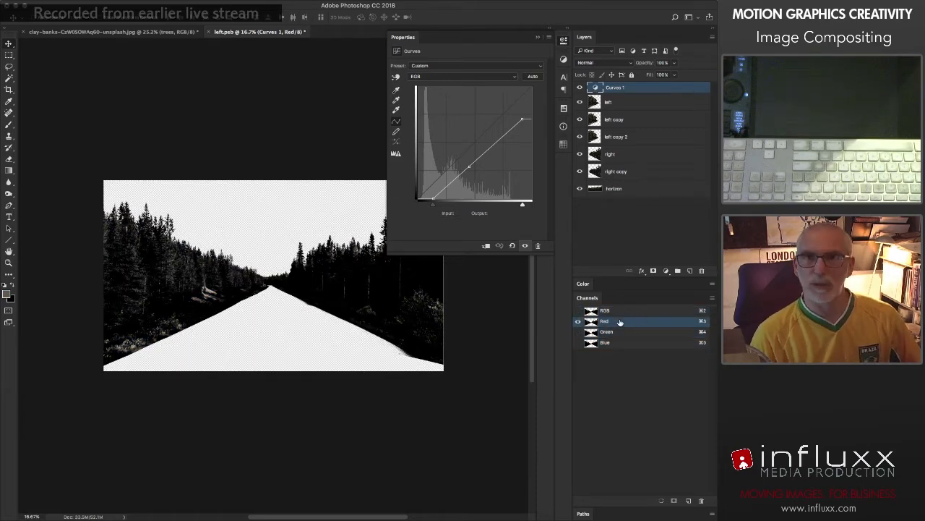
key(super+2)
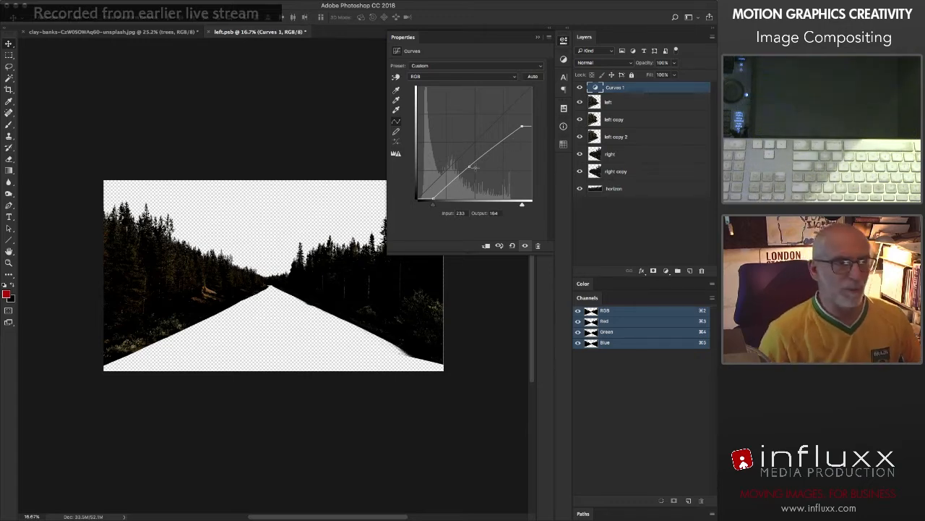
Step: Reshape the trees curve into an S through input 96, output 38 and input 187, output 128, and compare it with the adjustment off
drag(468, 167, 465, 186)
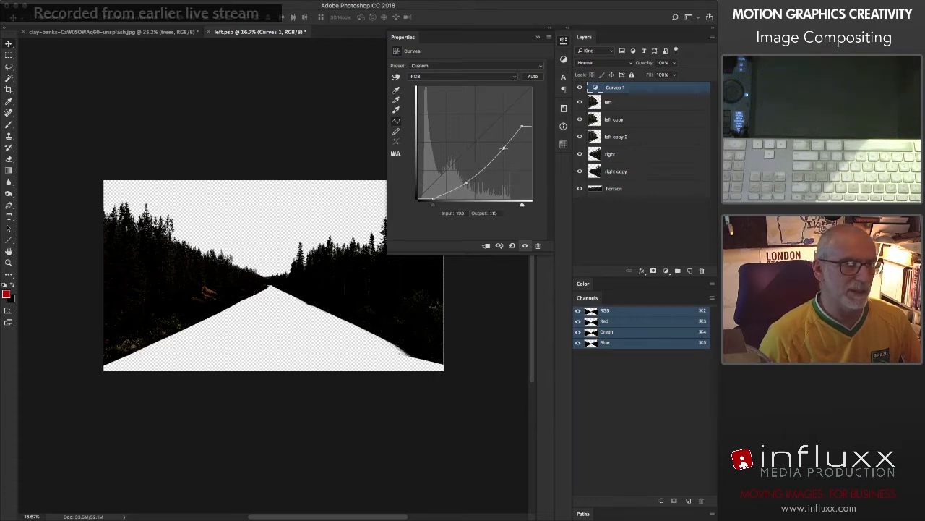
drag(504, 148, 502, 142)
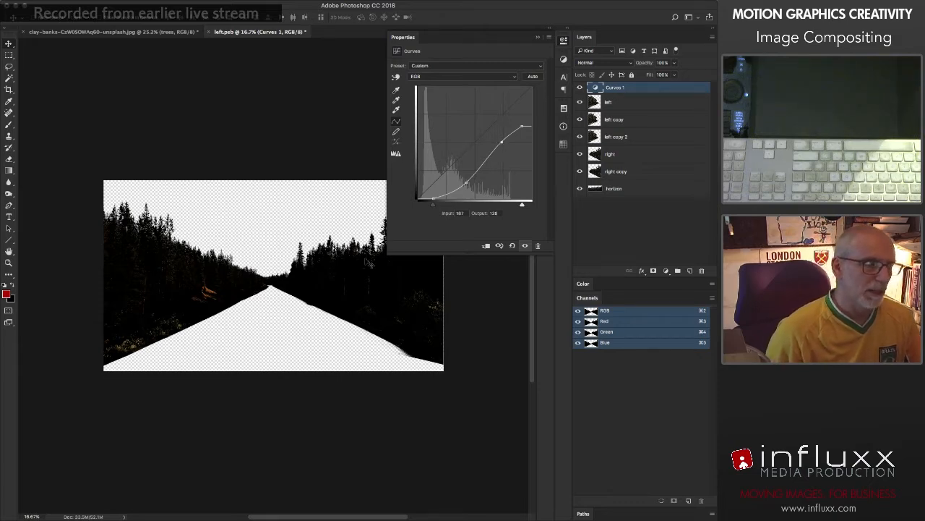
click(526, 245)
click(525, 246)
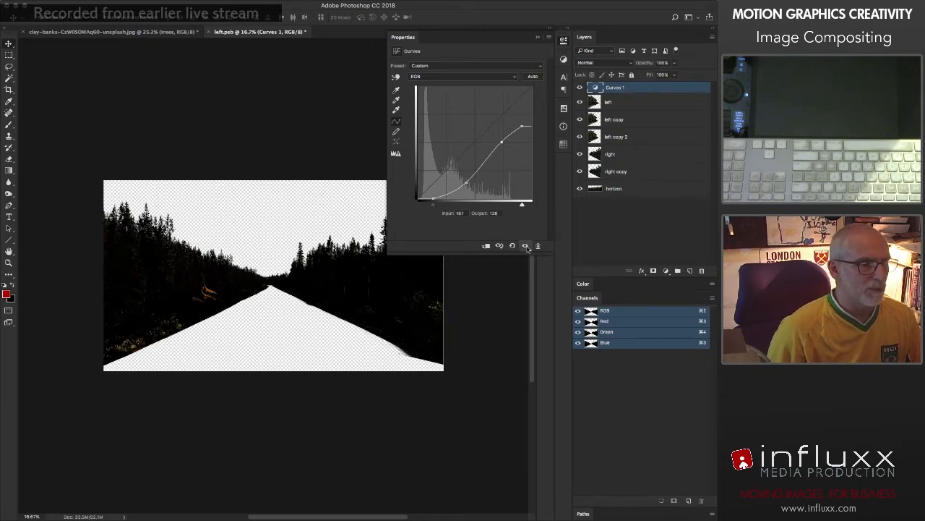
click(525, 246)
click(525, 245)
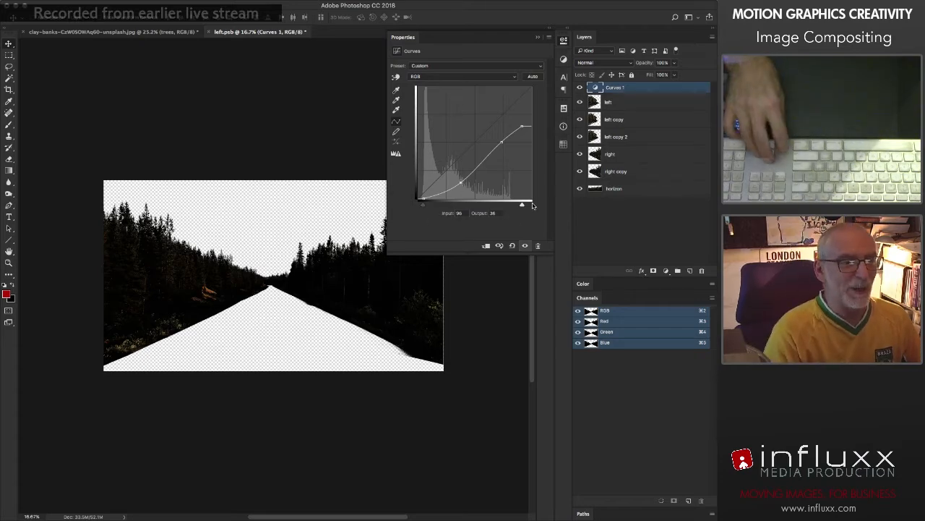
click(564, 41)
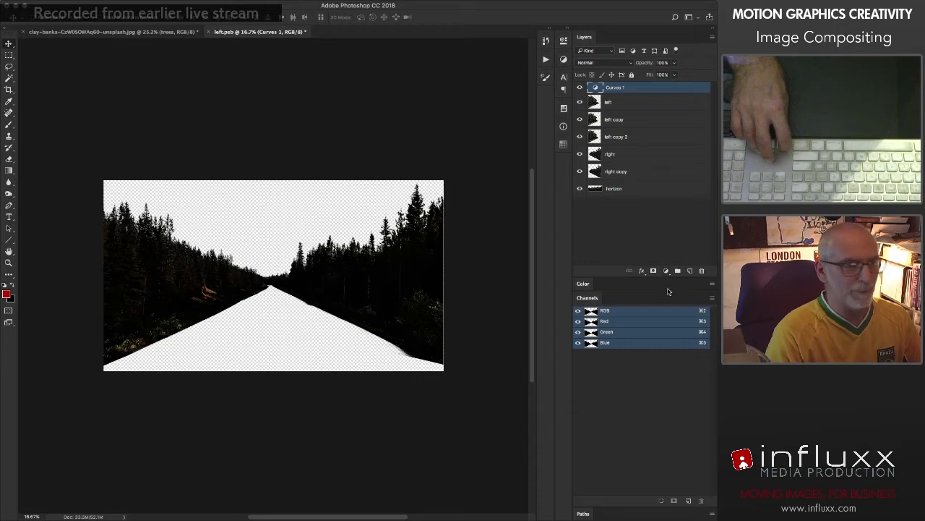
Step: Add a Hue/Saturation adjustment layer above the trees with hue -10, saturation +22 and lightness about -5
click(667, 271)
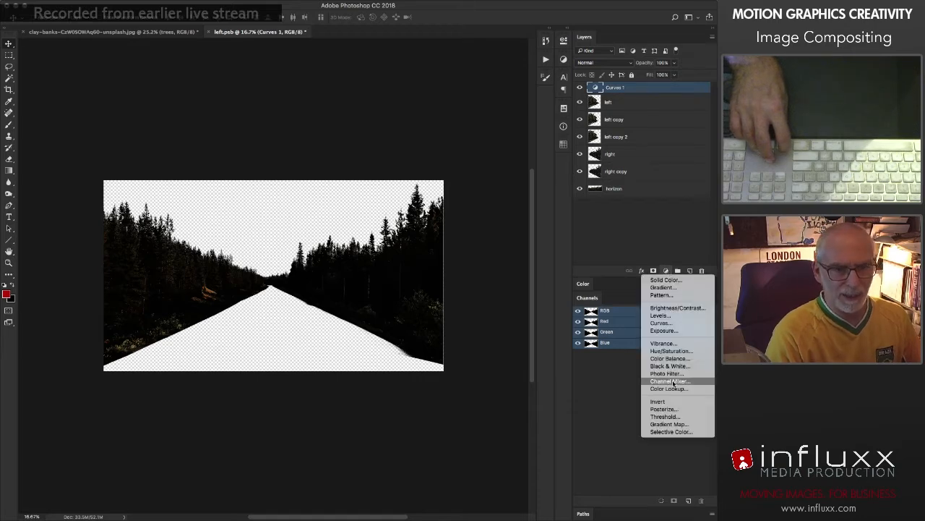
click(676, 352)
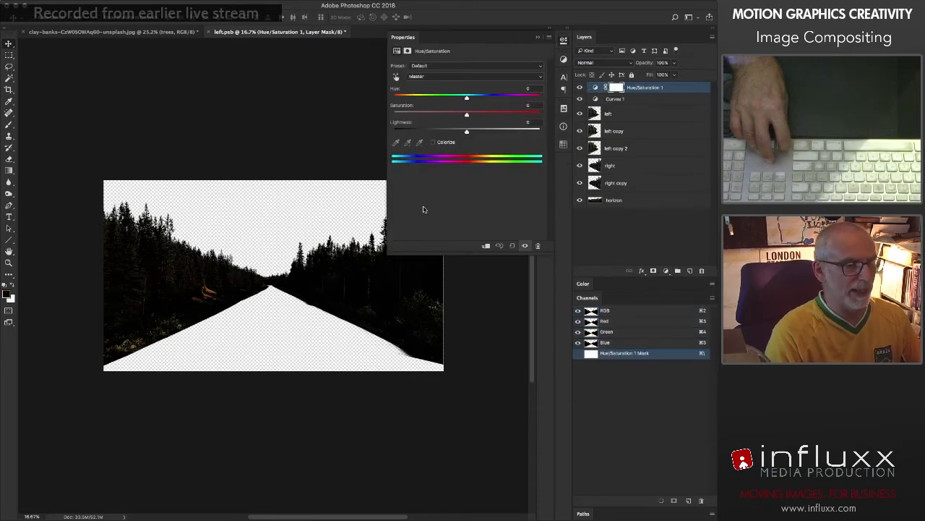
drag(467, 99, 461, 101)
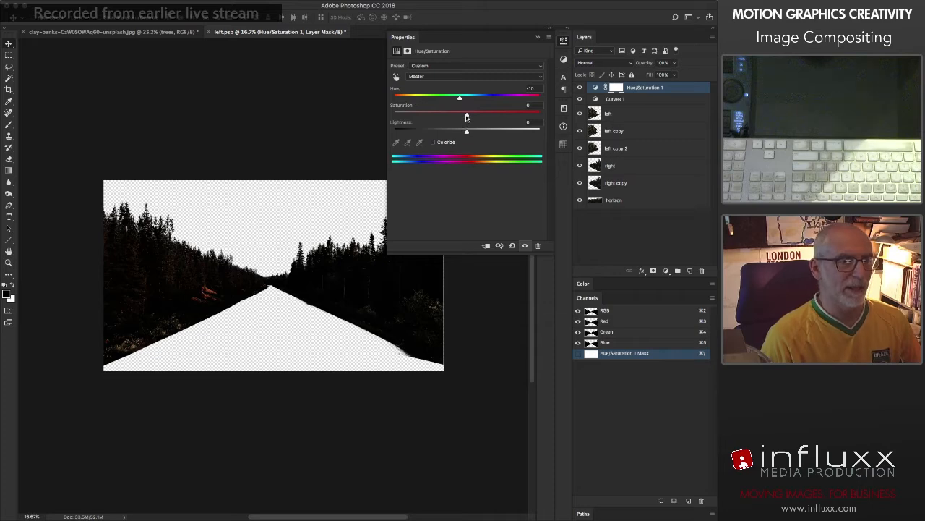
drag(477, 116, 481, 116)
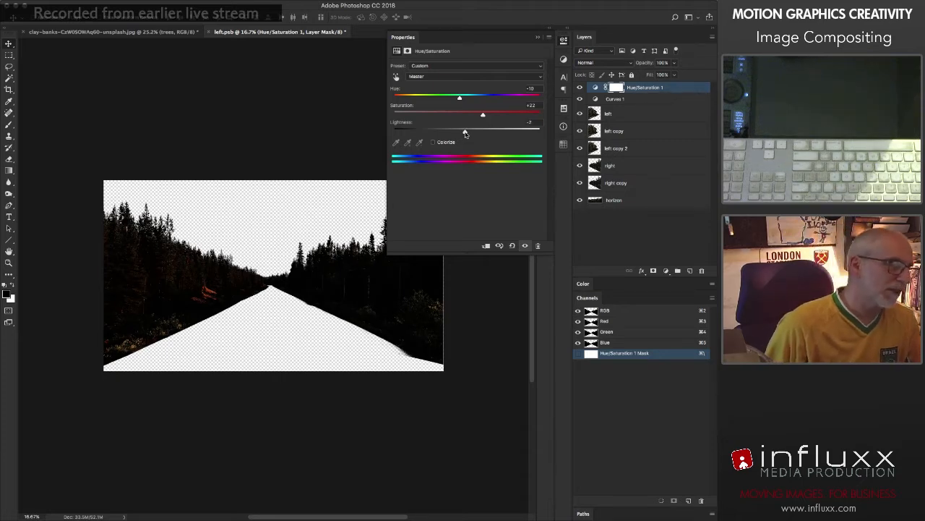
drag(465, 133, 462, 134)
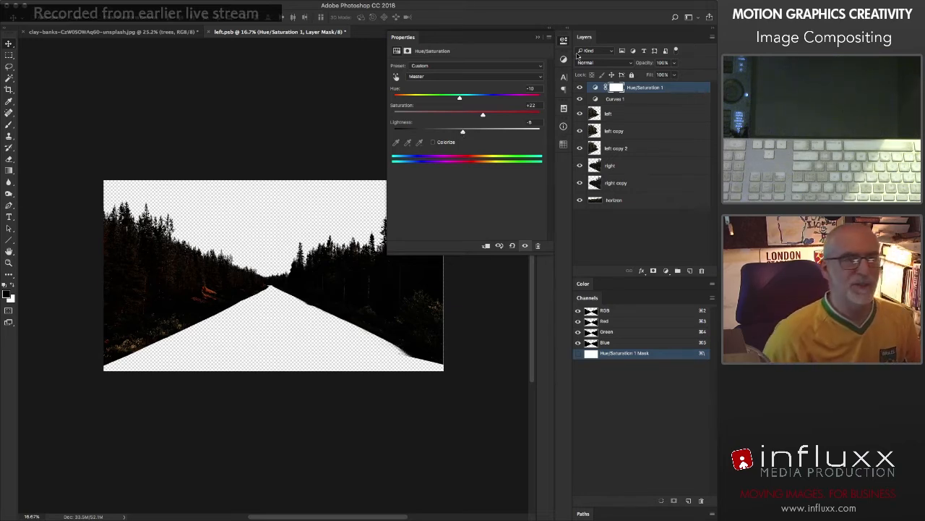
click(564, 41)
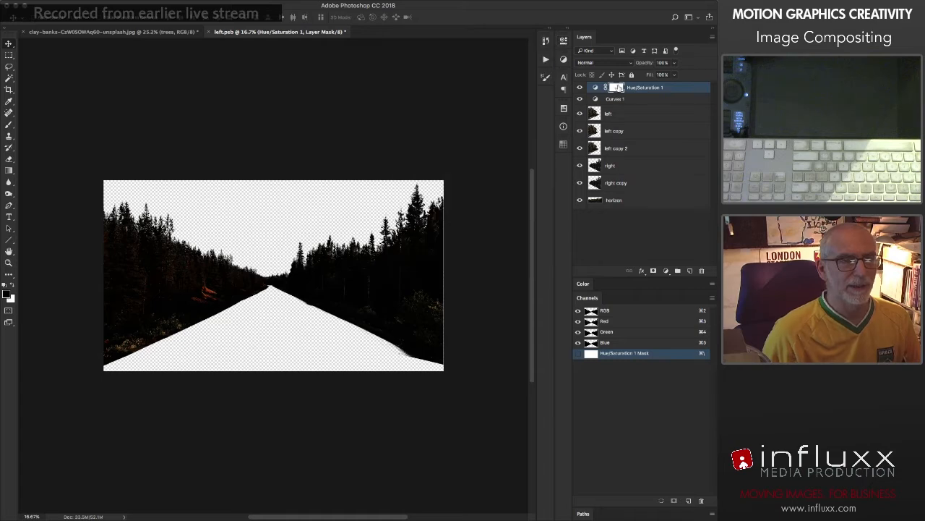
Step: Delete the Hue/Saturation layer's mask and close the trees smart object's contents, saving the changes
right_click(616, 87)
click(649, 105)
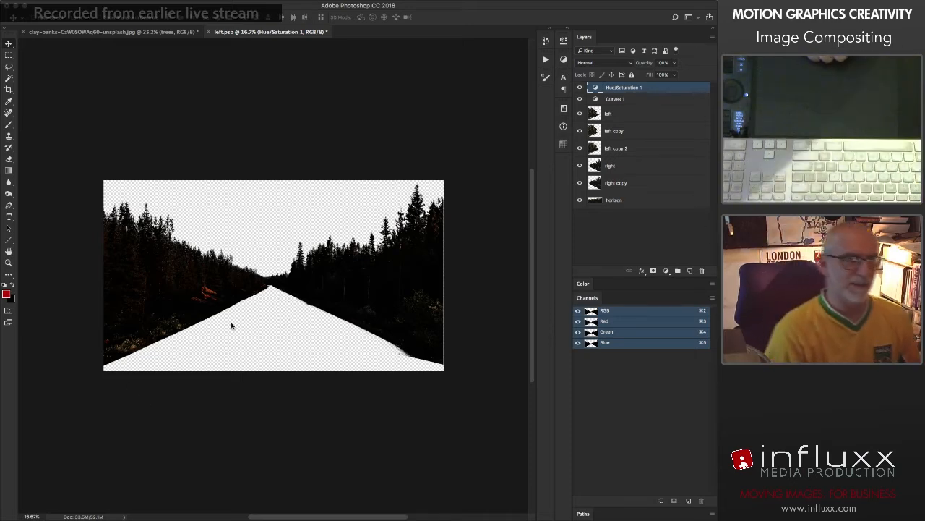
key(super+plus)
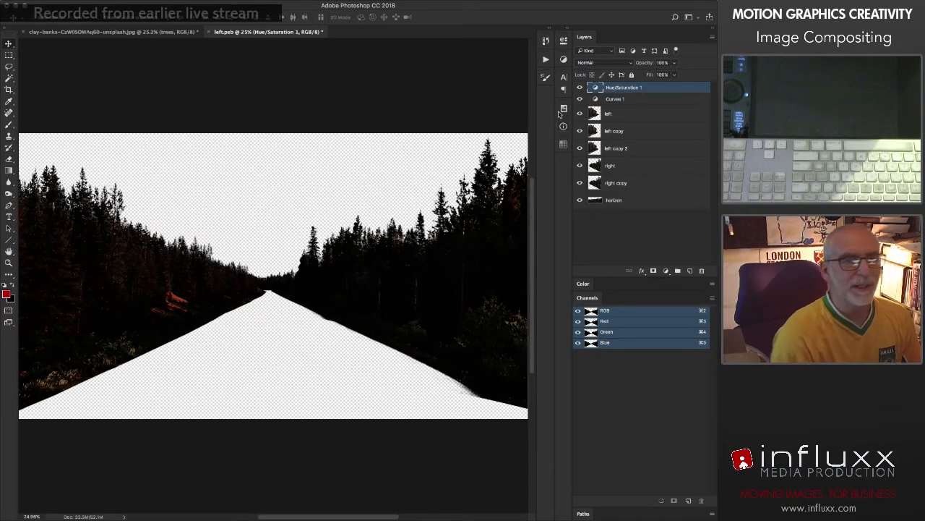
click(209, 32)
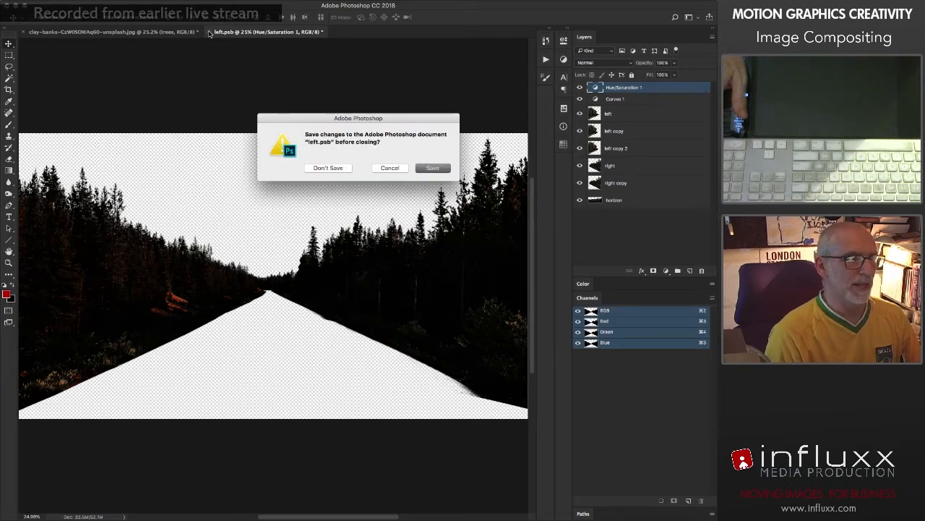
key(Return)
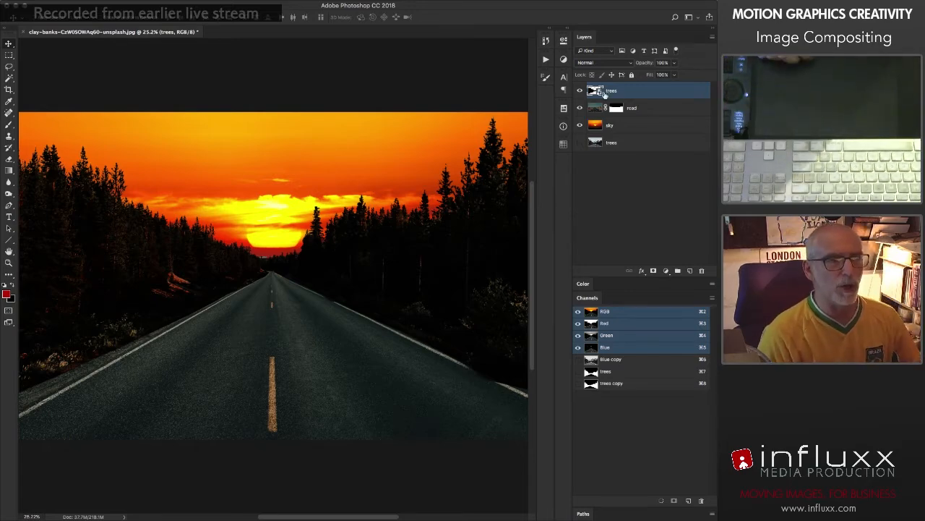
right_click(627, 93)
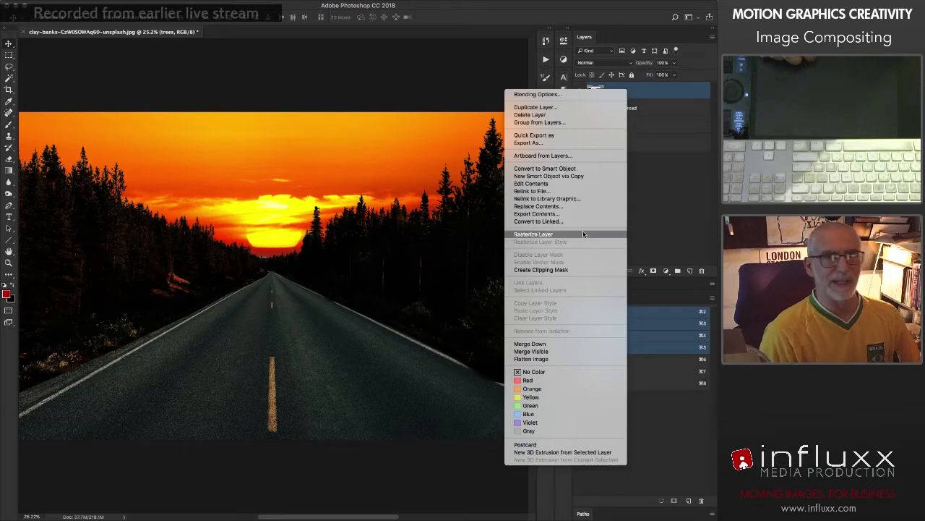
click(476, 75)
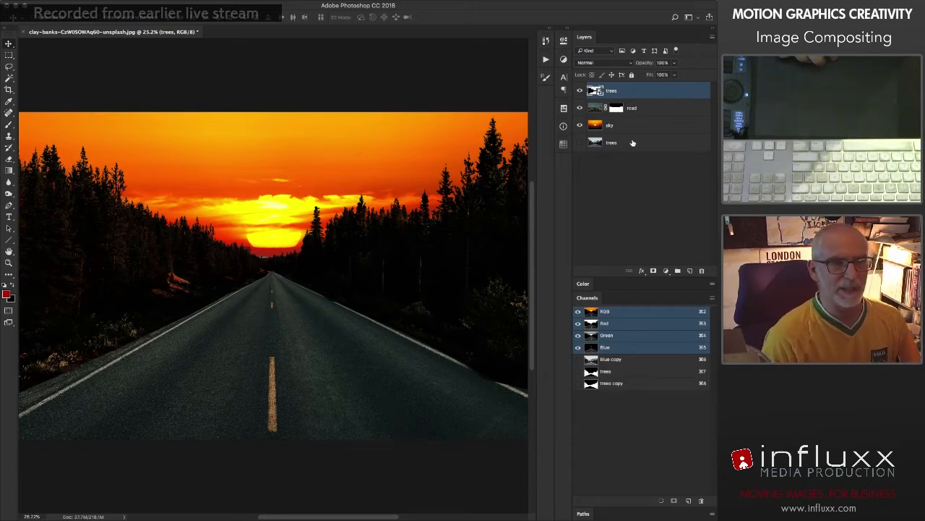
Step: Convert the road layer to a smart object and open its contents
click(650, 109)
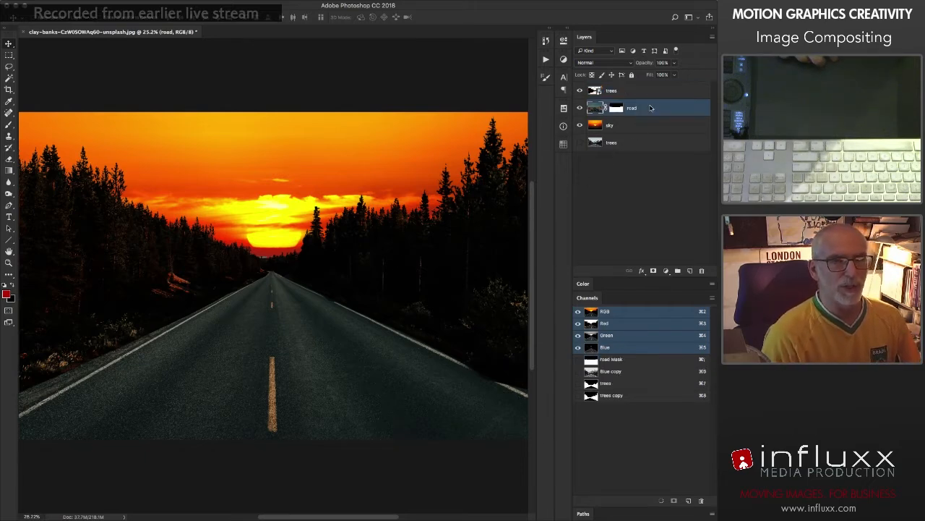
click(665, 270)
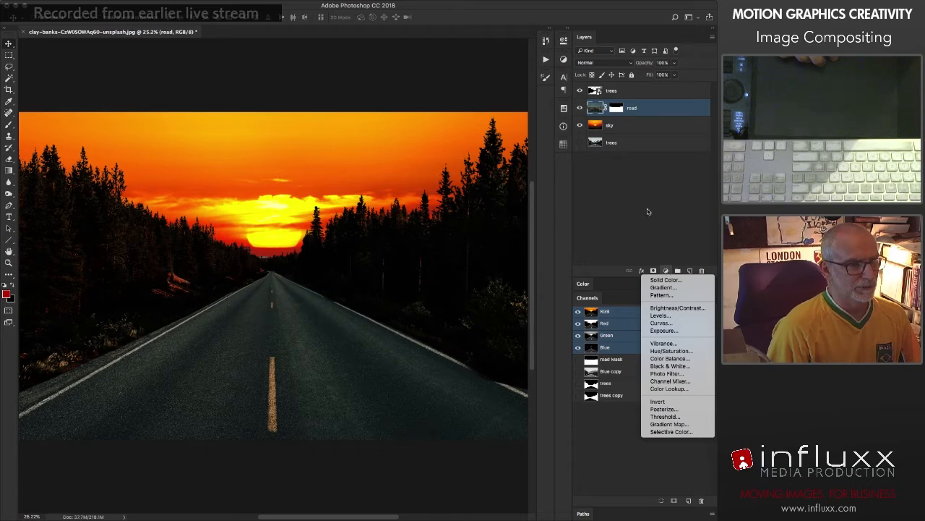
click(639, 188)
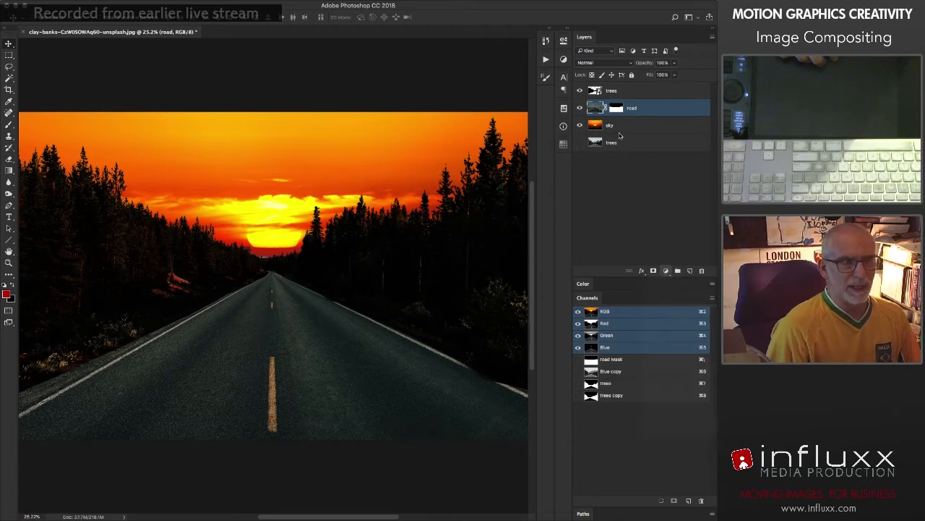
right_click(670, 108)
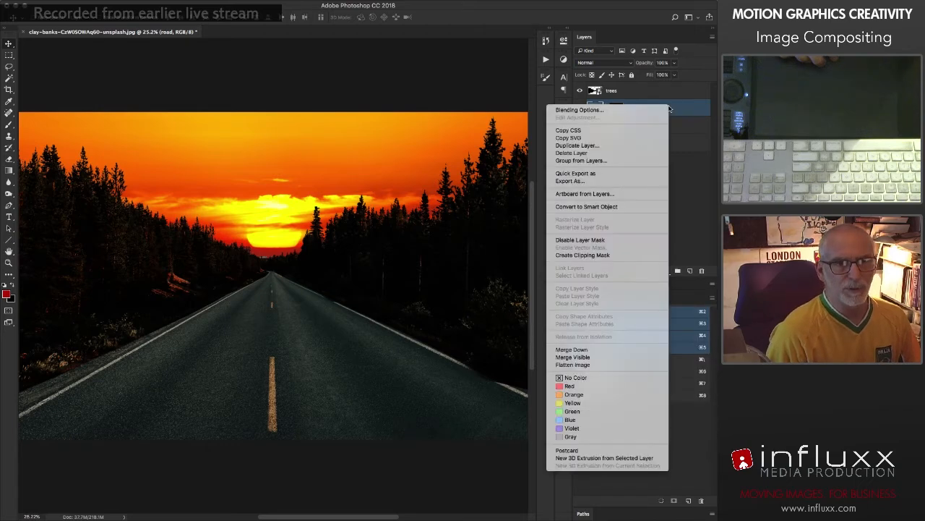
click(615, 206)
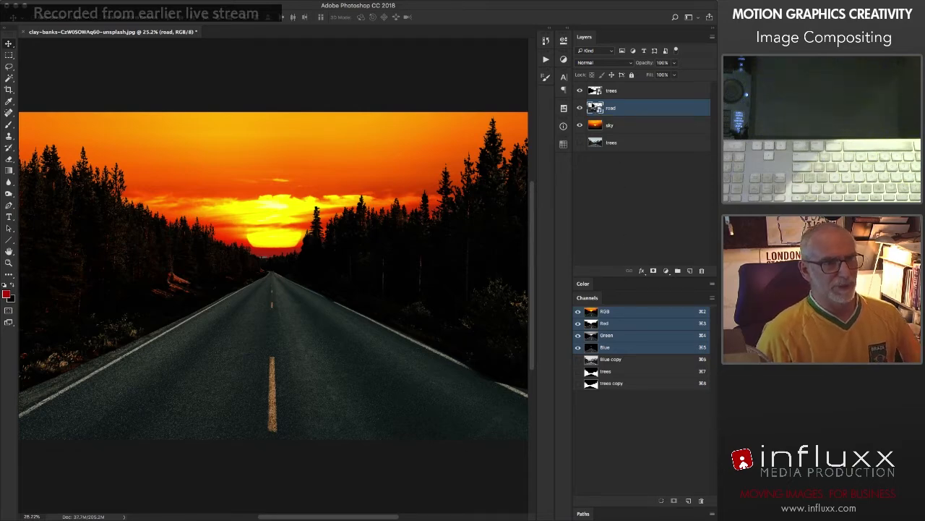
double_click(594, 107)
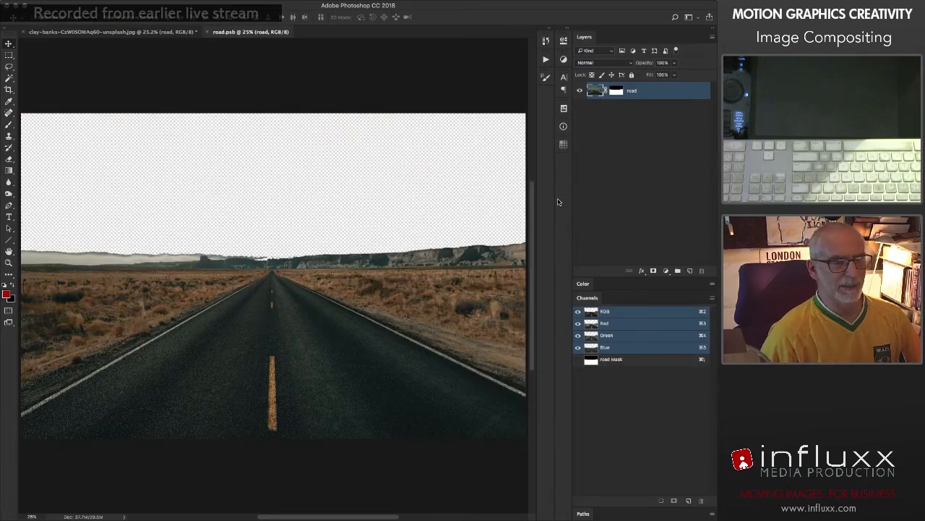
Step: Darken the road with a Curves adjustment layer, white point at output 188, shadows at input 71, output 22, and a slightly raised upper-midtone point
click(665, 271)
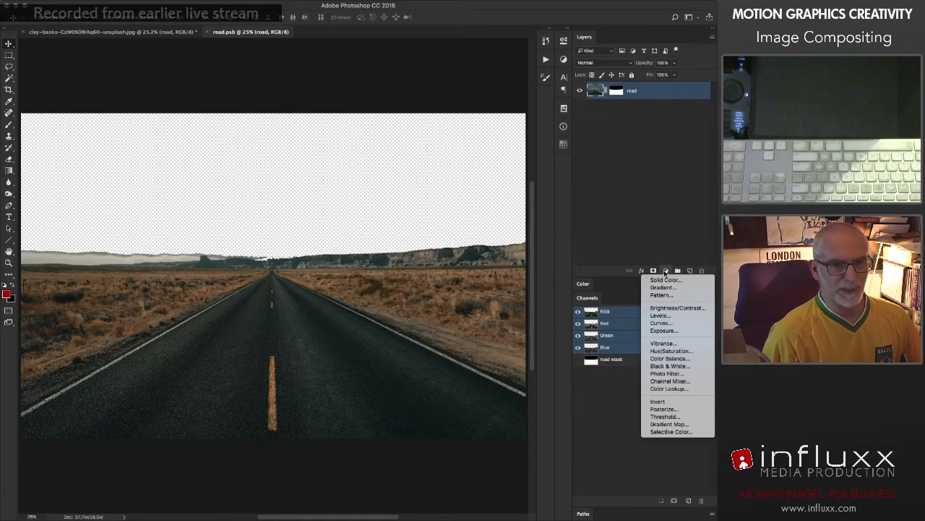
click(660, 323)
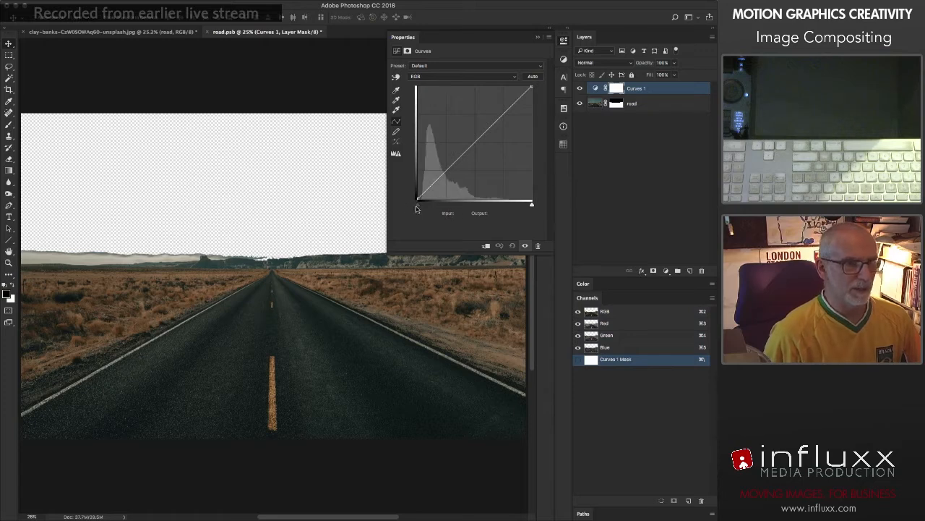
drag(418, 203, 422, 207)
drag(446, 175, 447, 180)
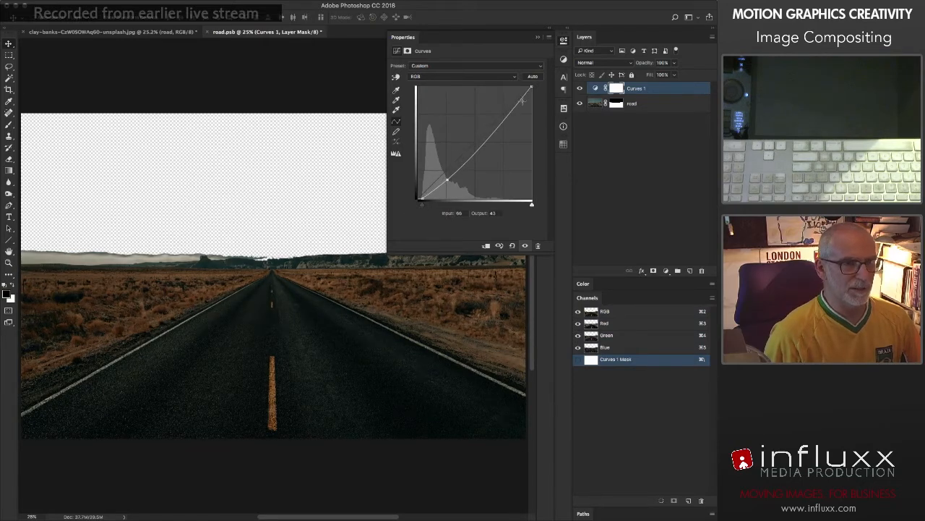
drag(531, 88, 531, 116)
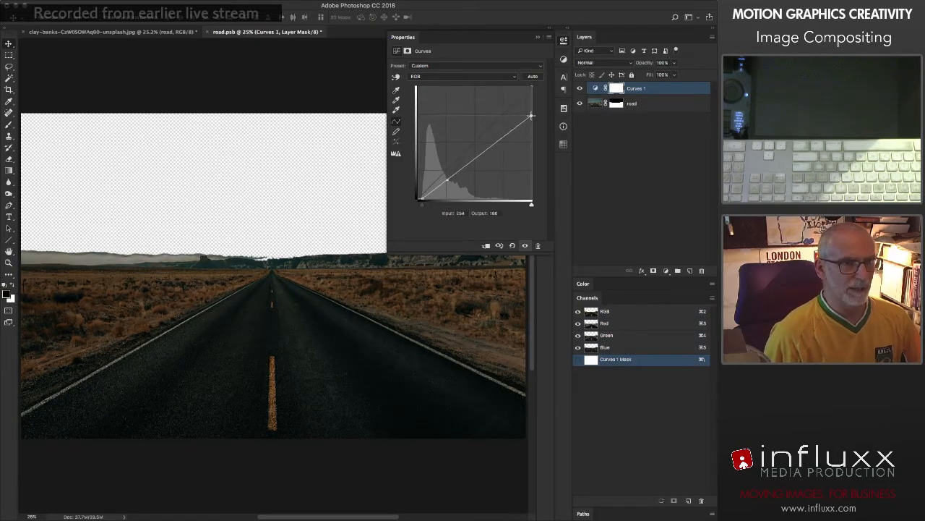
drag(447, 179, 448, 187)
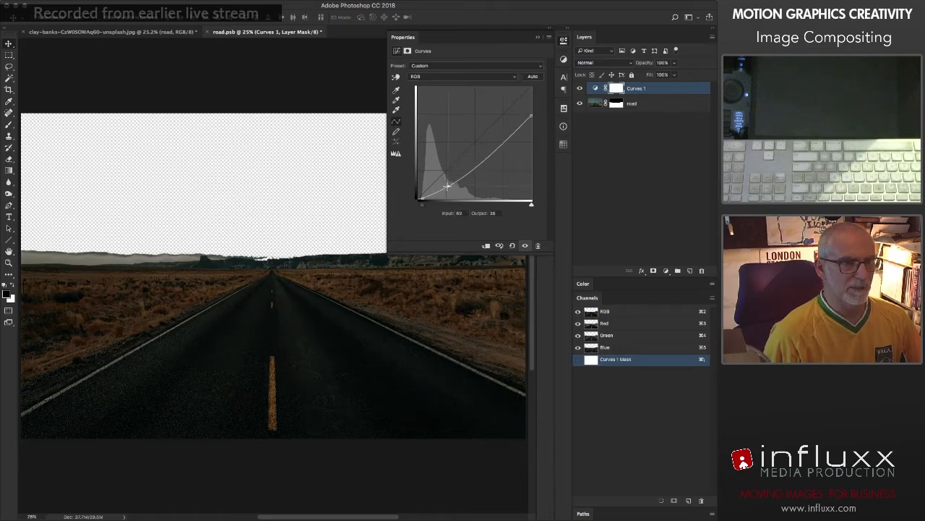
drag(492, 150, 492, 146)
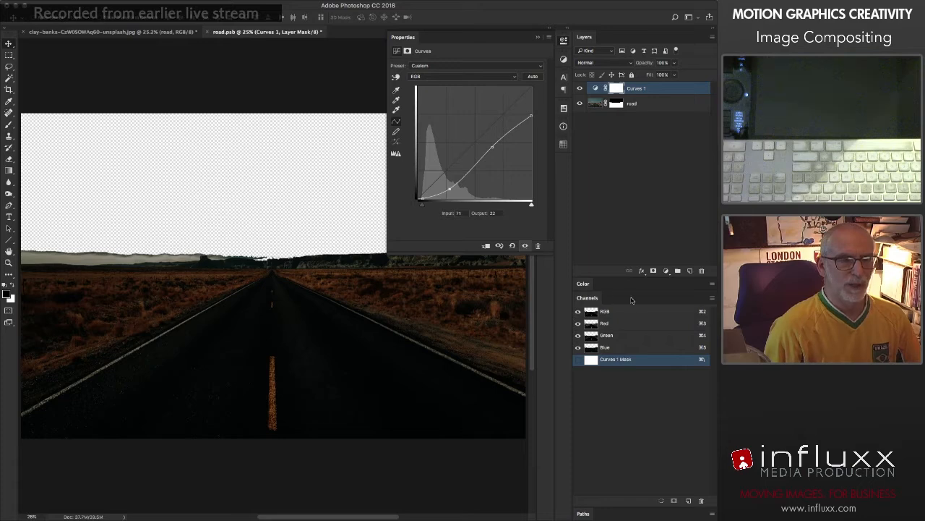
Step: Delete the layer mask from the Curves adjustment layer above the road
right_click(621, 87)
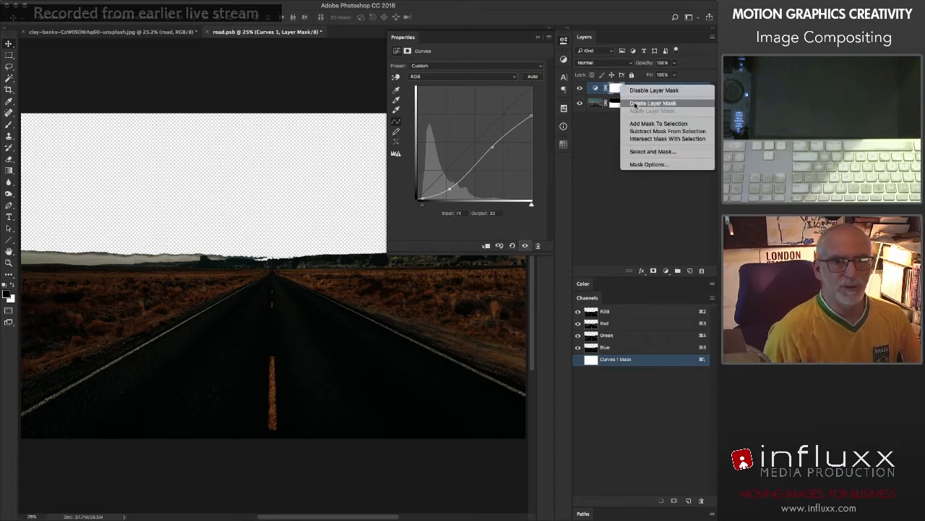
click(636, 104)
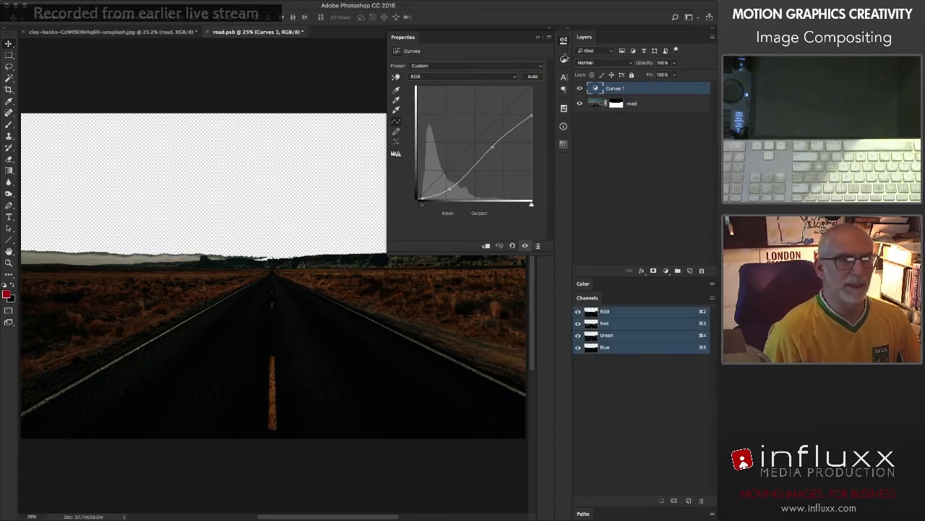
click(564, 42)
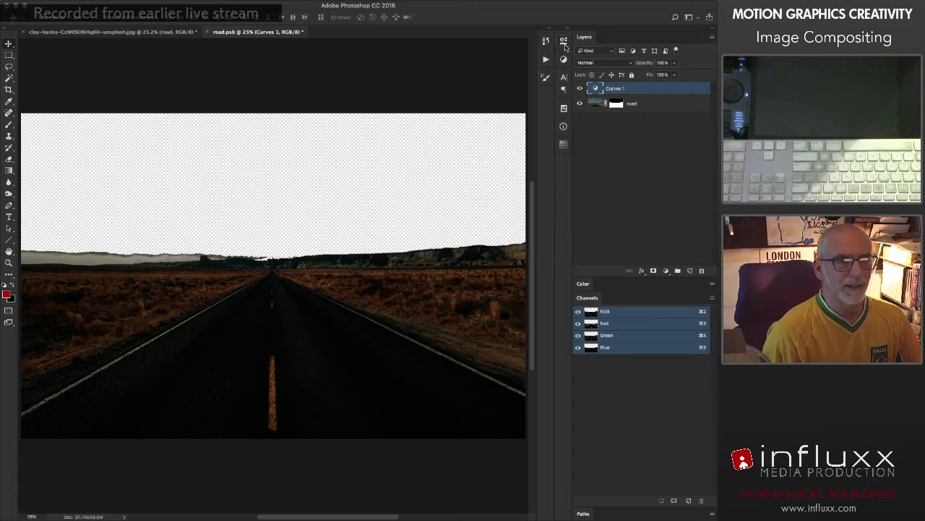
Step: Add a Hue/Saturation adjustment layer without a mask above the road's Curves layer, with slightly negative hue, saturation +16 and lightness -2
click(666, 270)
click(672, 351)
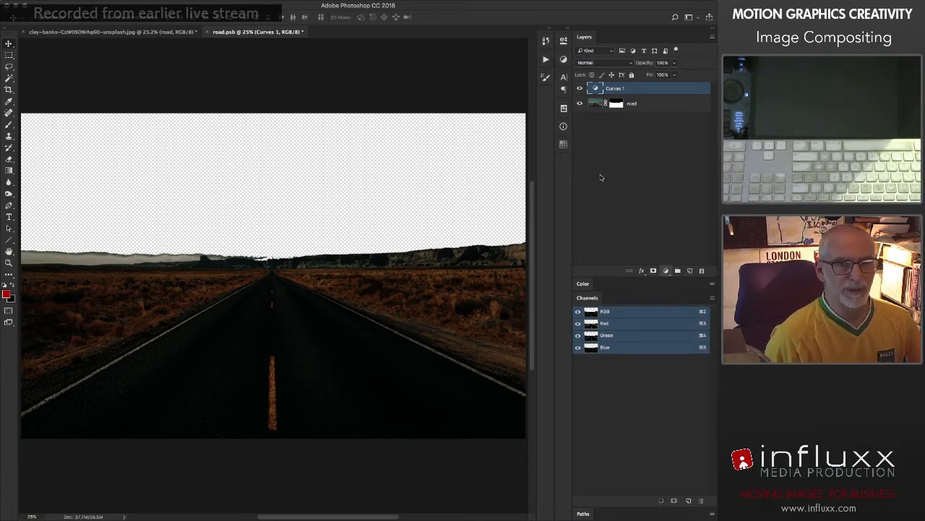
right_click(618, 87)
click(626, 105)
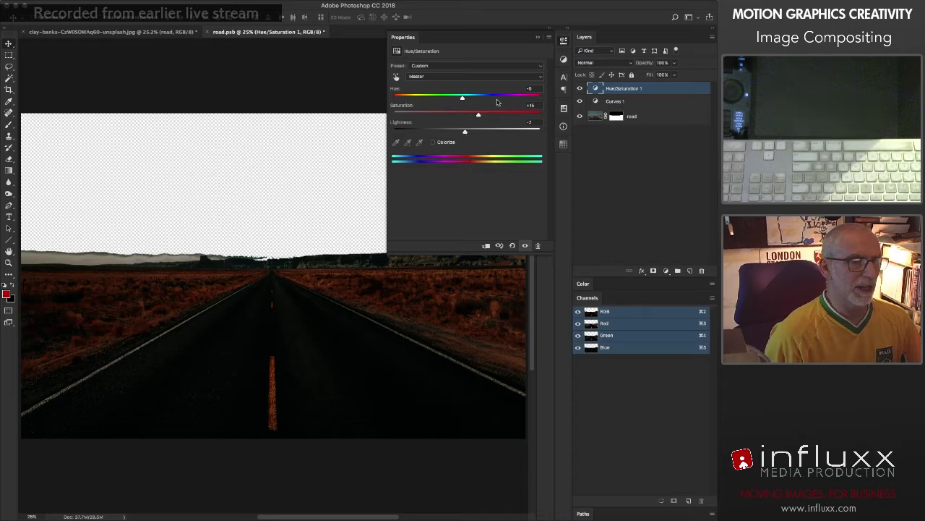
click(562, 43)
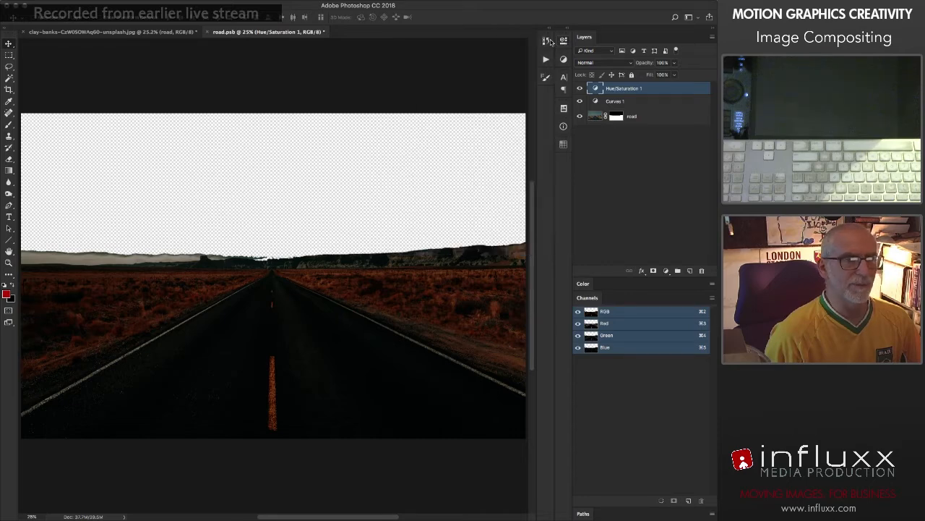
Step: Close the road smart object's contents, saving the changes, and open the contents of the trees smart object
click(206, 32)
key(Return)
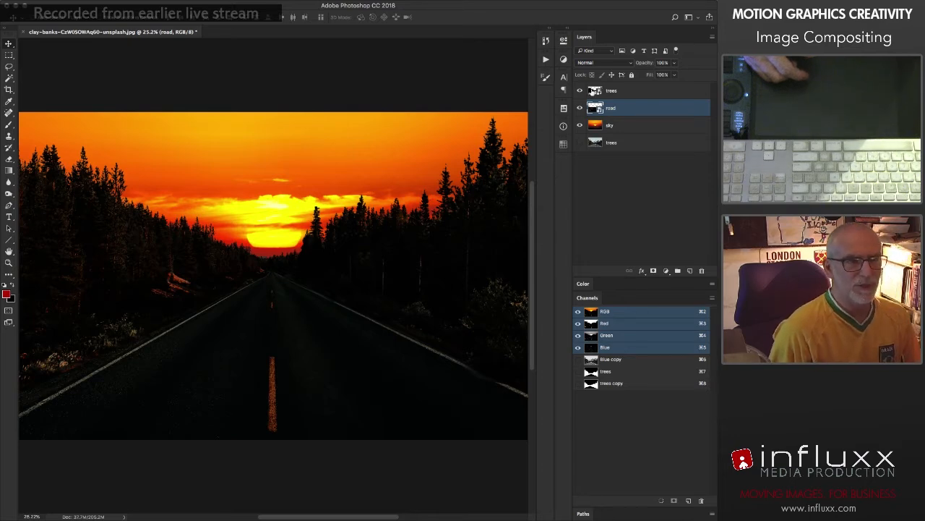
double_click(593, 91)
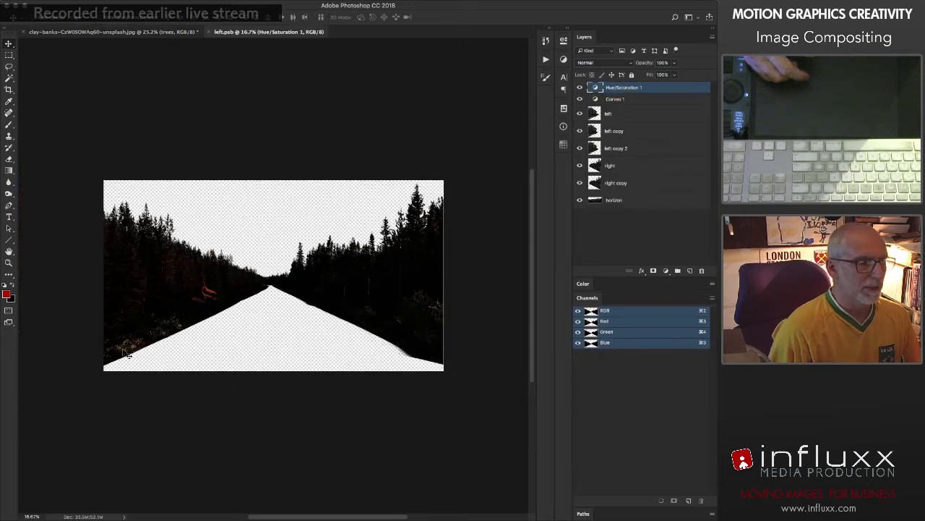
Step: Burn the midtones of the bright grass along the roadside on the left layer, using an enlarged brush at 20% exposure
drag(133, 342, 226, 355)
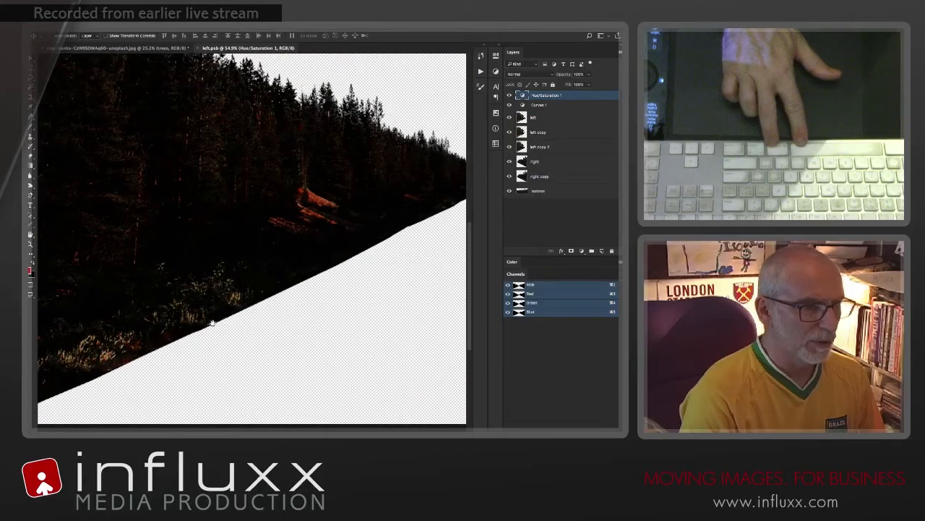
click(510, 117)
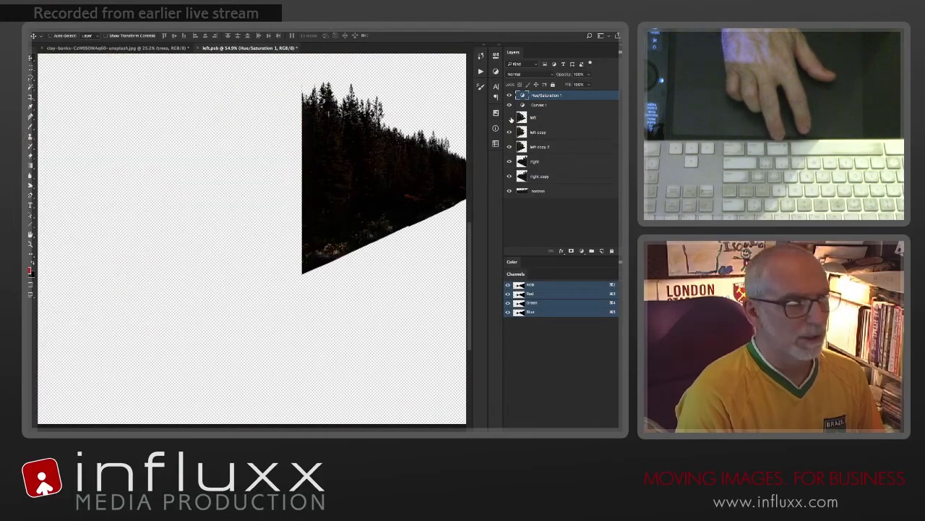
click(510, 118)
click(538, 117)
key(o)
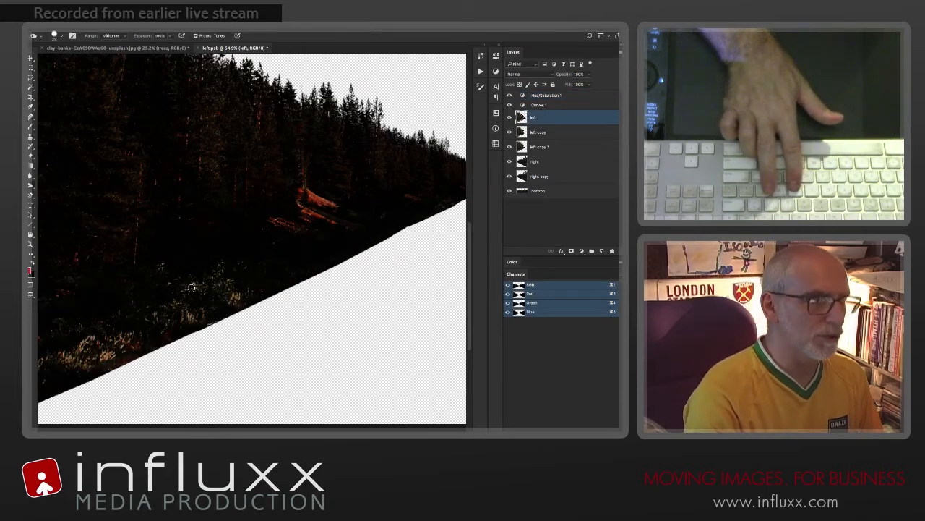
key(bracketright)
key(bracketright)
key(bracketright)
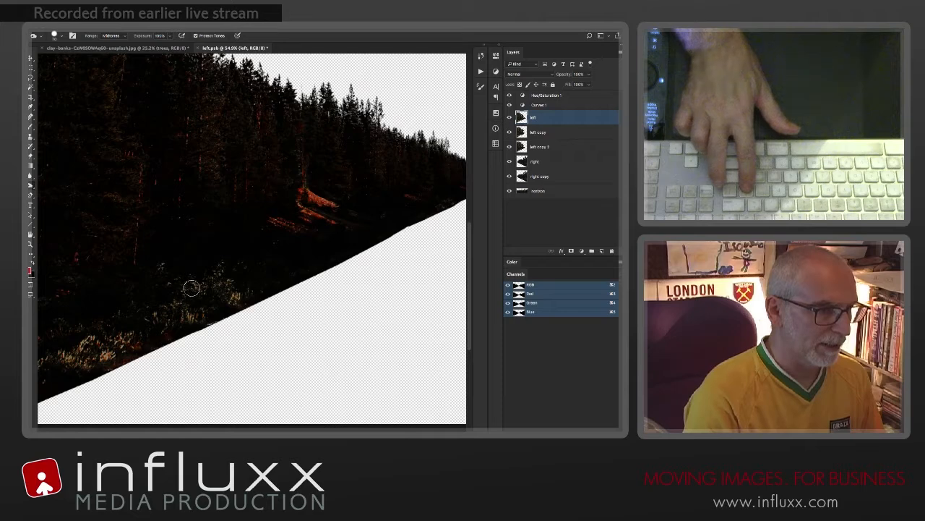
key(bracketright)
key(bracketright)
key(bracketright)
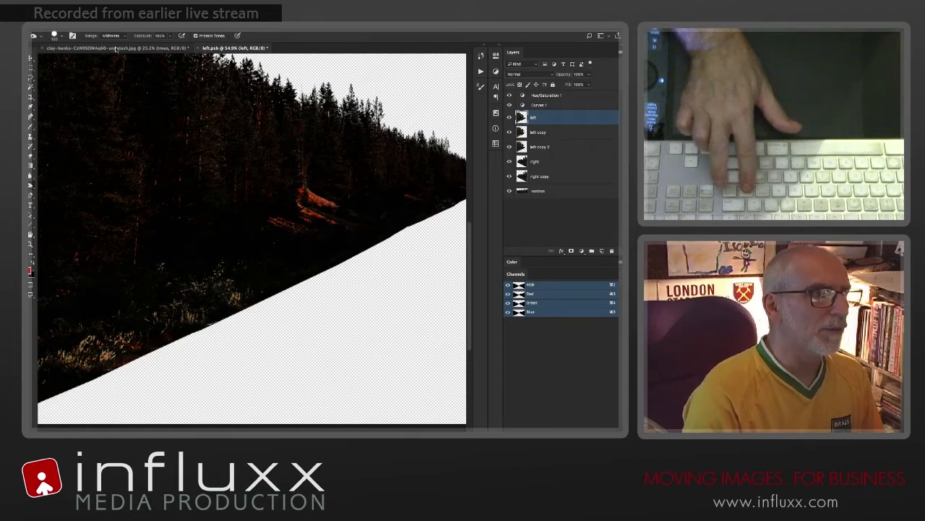
key(2)
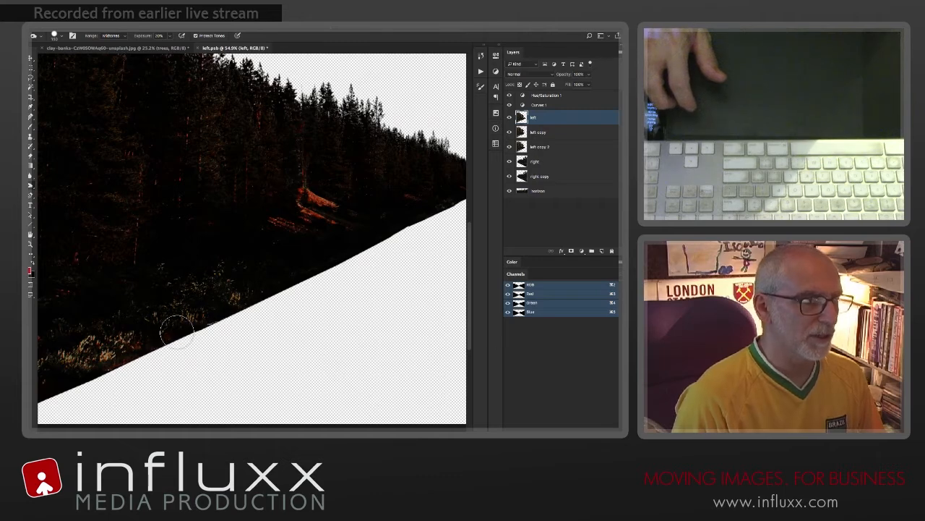
mouse_move(85, 330)
mouse_down()
mouse_move(106, 357)
mouse_move(114, 340)
mouse_move(94, 333)
mouse_move(94, 342)
mouse_move(136, 314)
mouse_move(110, 355)
mouse_up()
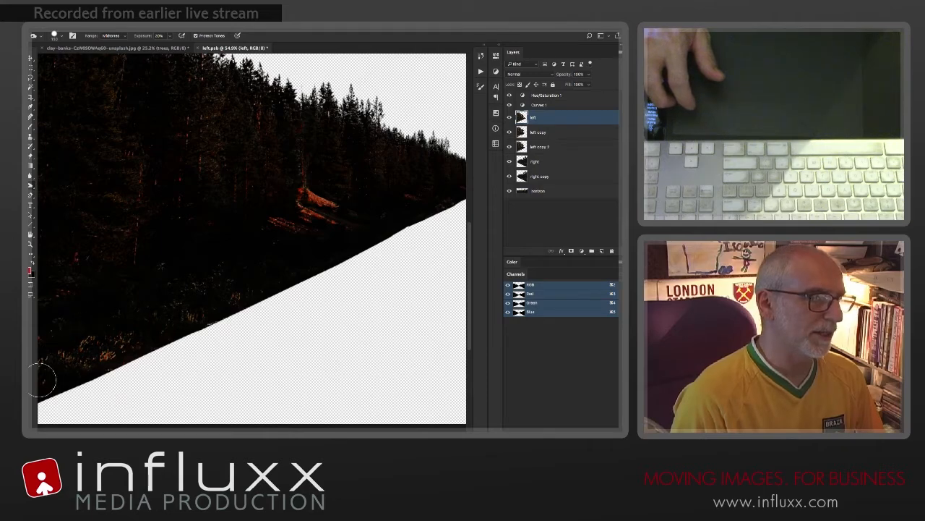
drag(99, 341, 212, 299)
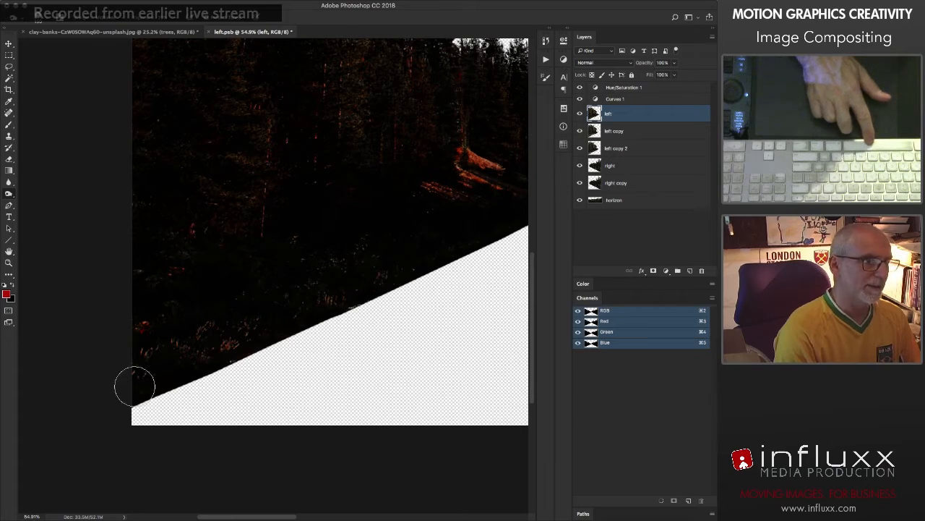
Step: Add a layer mask to the left layer and paint it black along the road edge with a soft brush at 100% opacity
drag(371, 243, 183, 302)
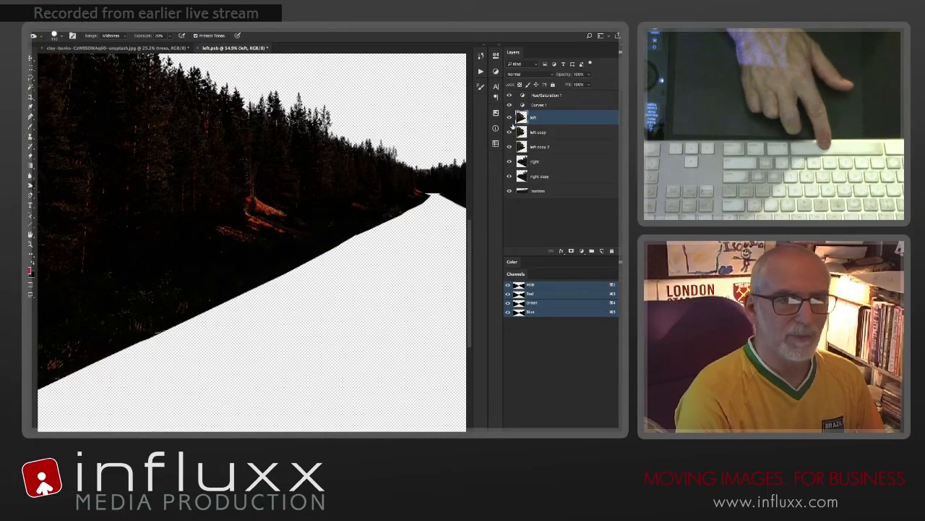
click(571, 251)
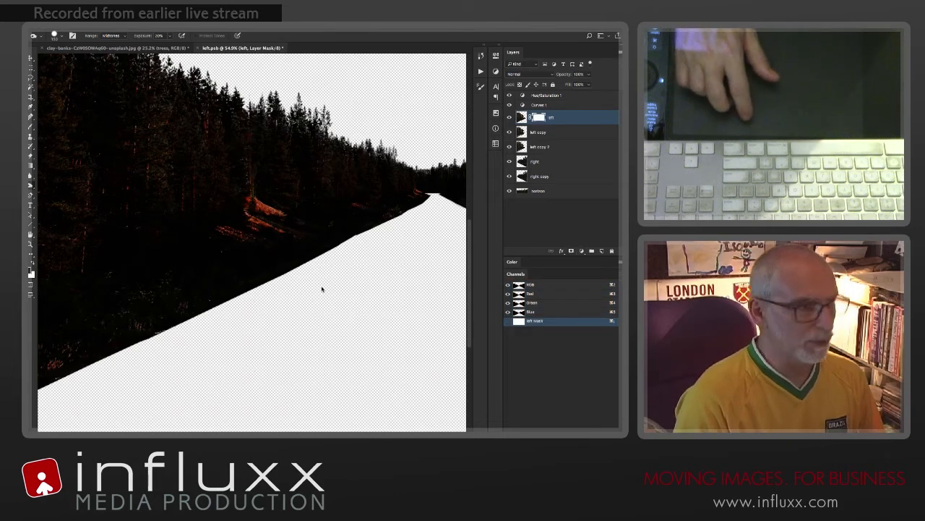
key(b)
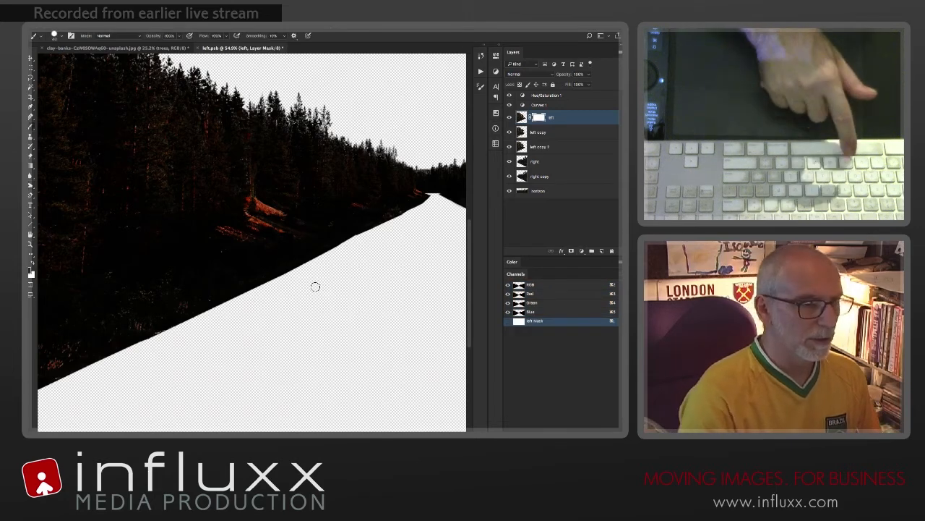
drag(315, 287, 319, 289)
right_click(319, 289)
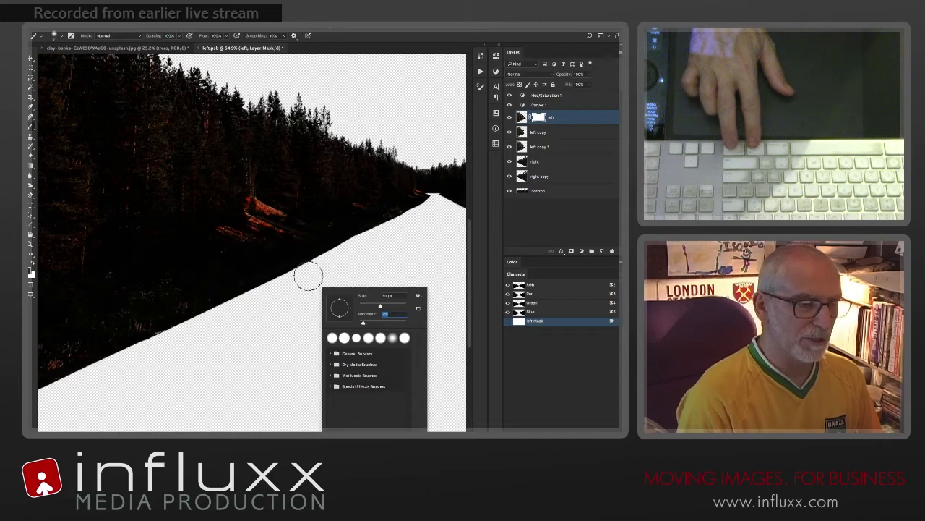
key(Return)
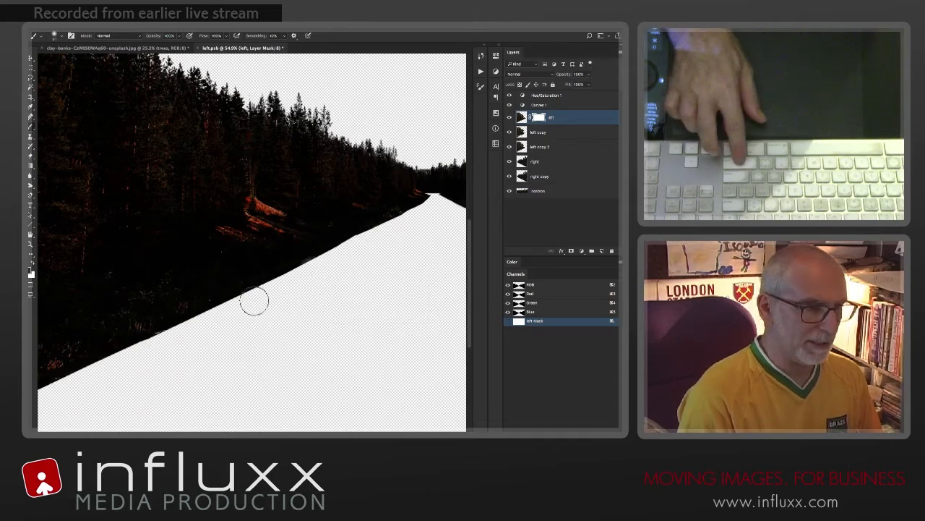
mouse_move(253, 299)
mouse_down()
mouse_move(47, 391)
mouse_move(311, 330)
mouse_up()
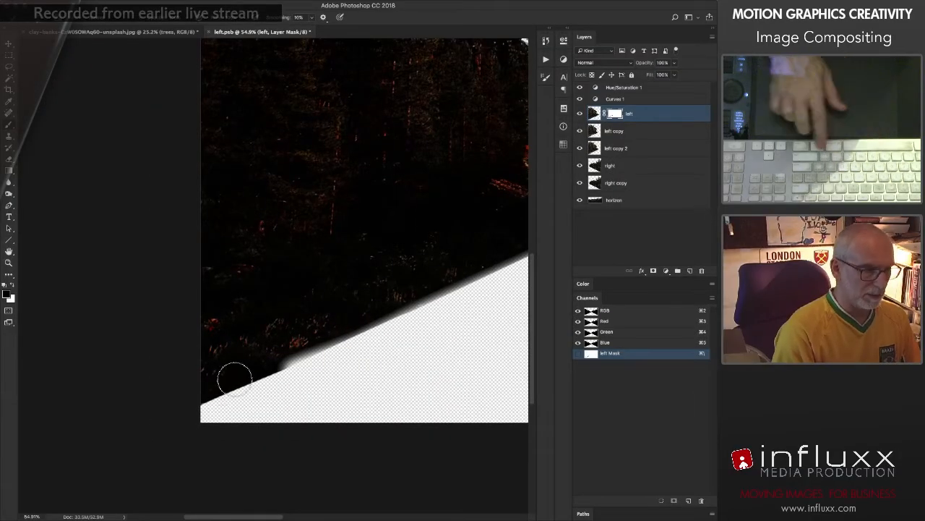
shift+click(196, 409)
mouse_move(409, 352)
mouse_down()
mouse_move(204, 427)
mouse_move(66, 451)
mouse_up()
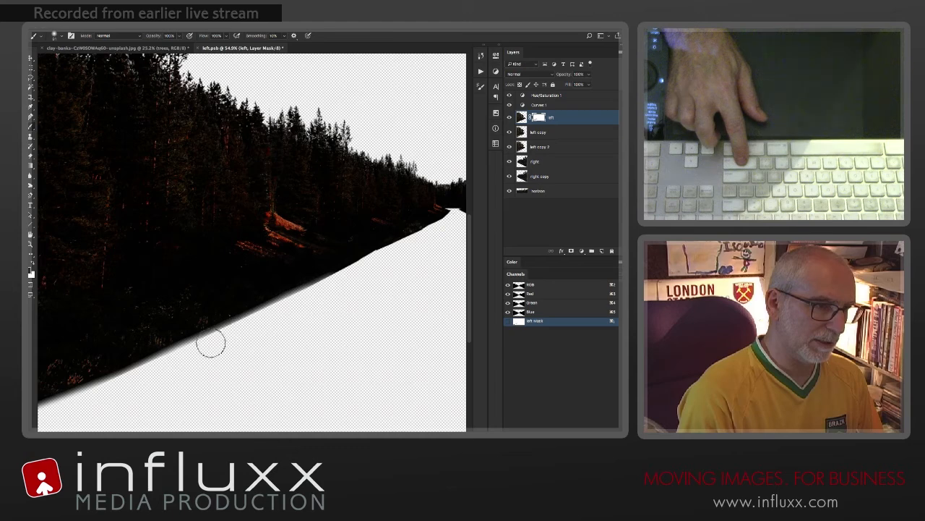
Step: Soften the masked road edge of the left layer further with brush strokes at 20% opacity
key(2)
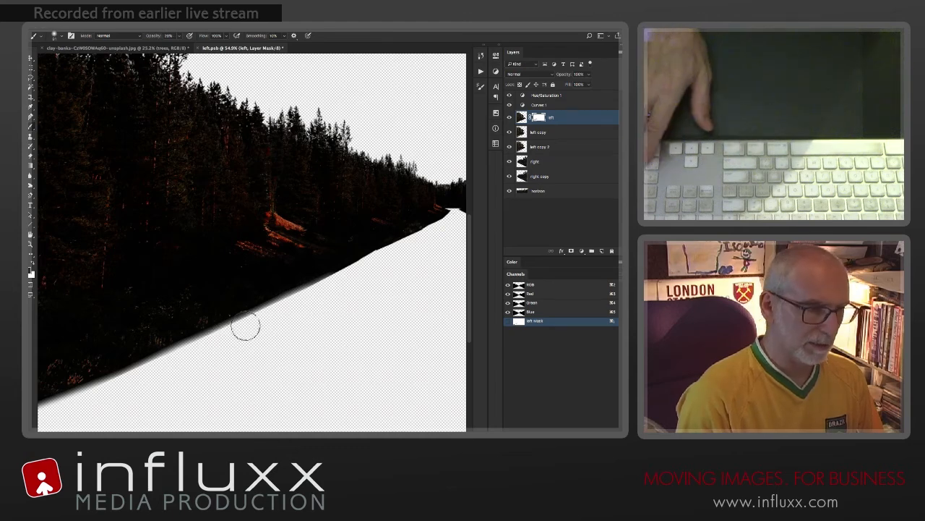
drag(251, 319, 103, 389)
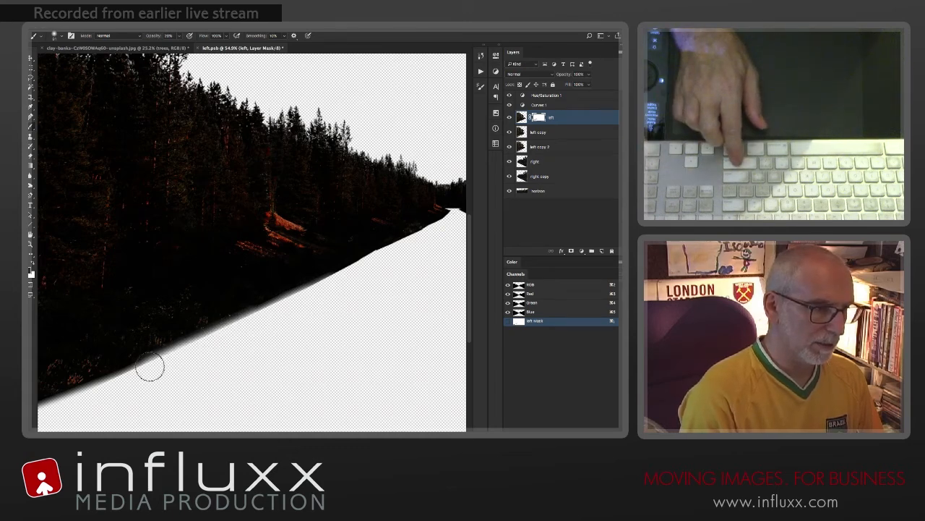
mouse_move(150, 368)
mouse_down()
mouse_move(114, 380)
mouse_move(128, 380)
mouse_up()
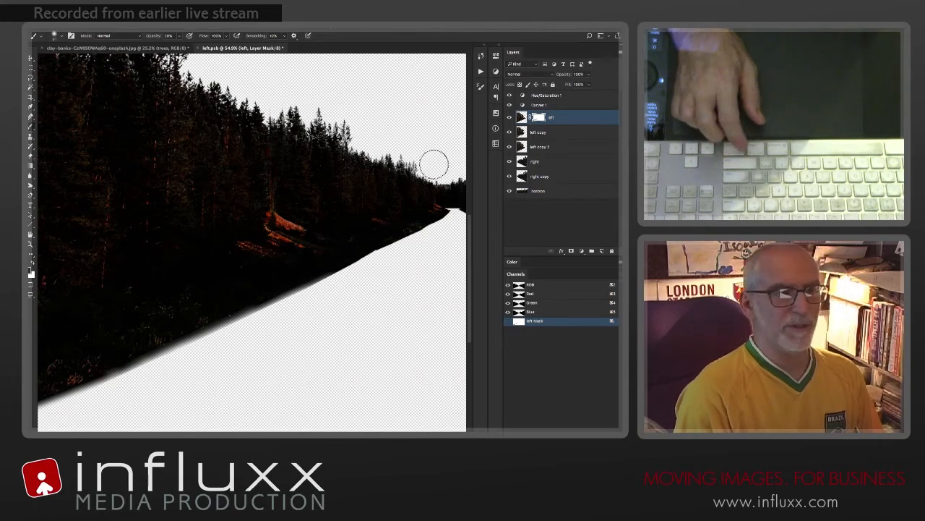
Step: Erase the ragged leftover pixels along the lower road edge of the trees on the right layer
key(space)
mouse_move(382, 256)
mouse_down()
mouse_move(252, 302)
mouse_move(149, 268)
mouse_move(126, 297)
mouse_up()
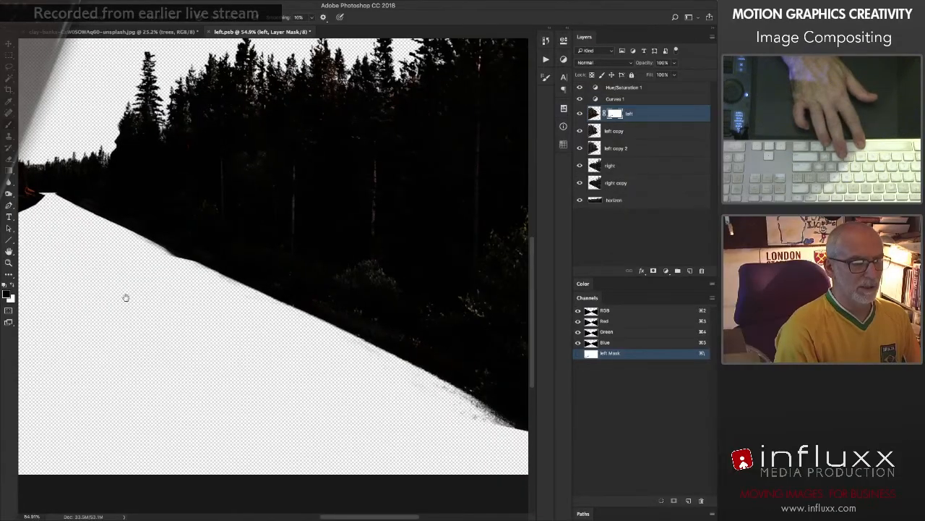
drag(349, 384, 222, 368)
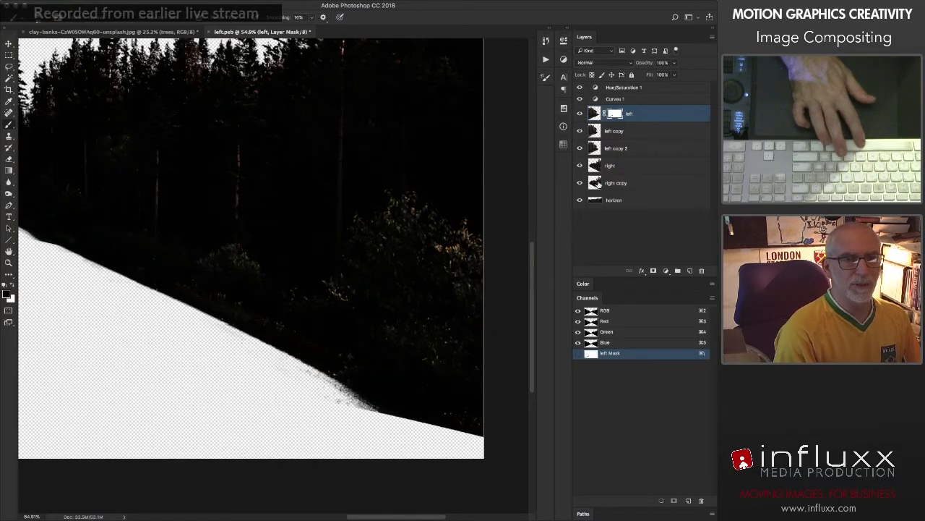
click(611, 172)
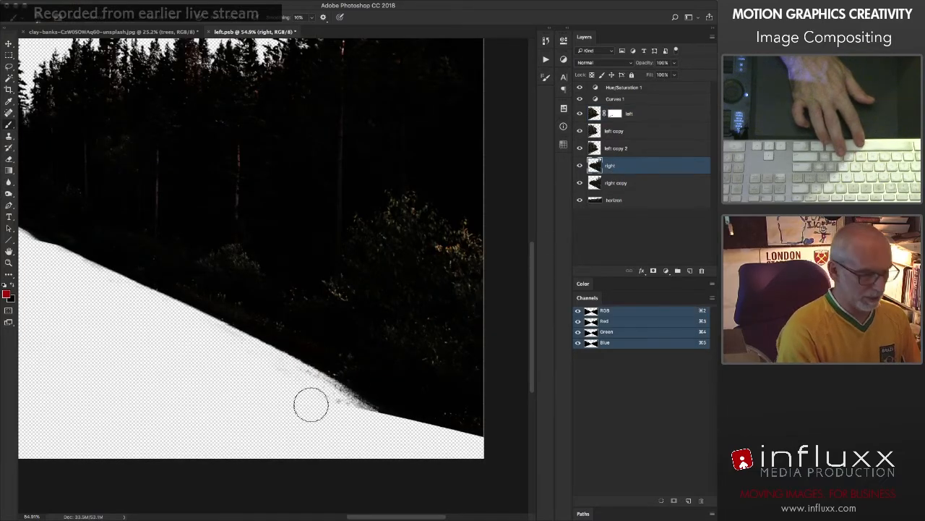
key(e)
drag(303, 371, 343, 391)
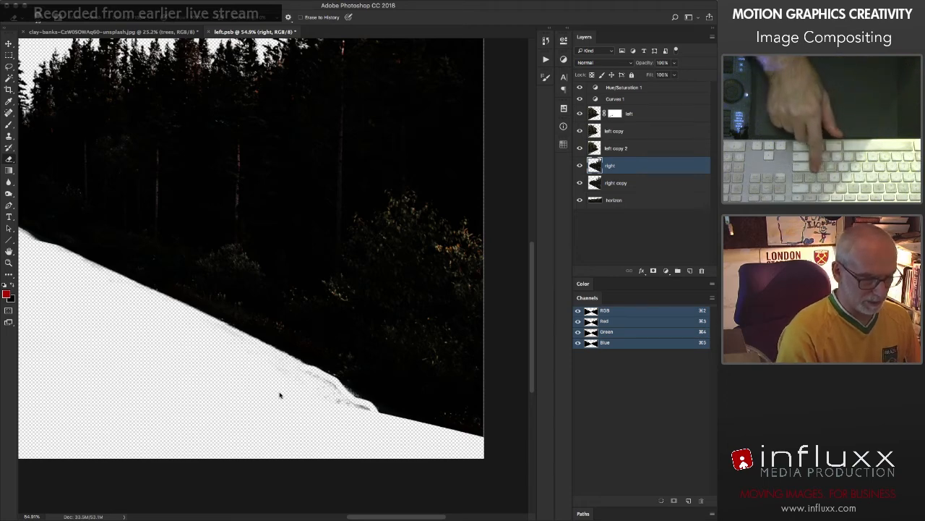
mouse_move(278, 393)
mouse_down()
mouse_move(310, 381)
mouse_move(453, 450)
mouse_up()
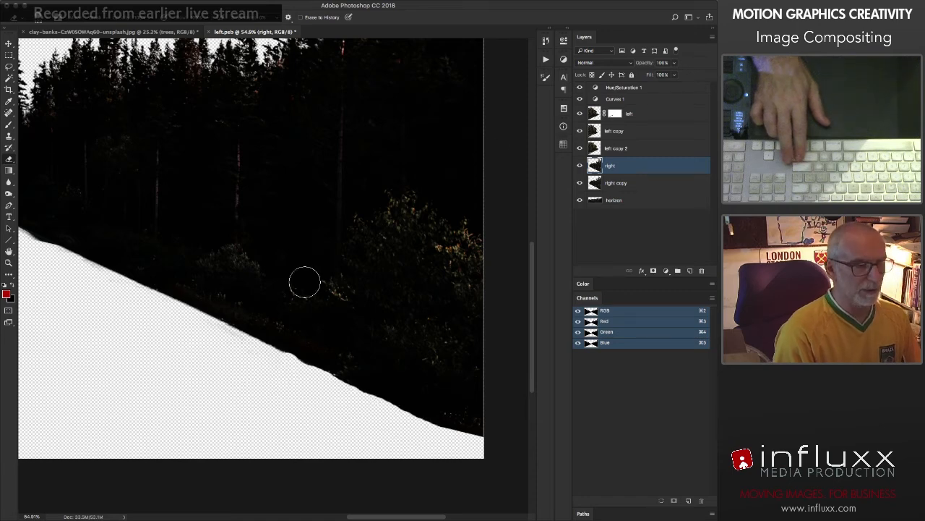
Step: Close the trees smart object's contents, saving the changes, and reopen the contents of the road smart object
click(210, 32)
key(Return)
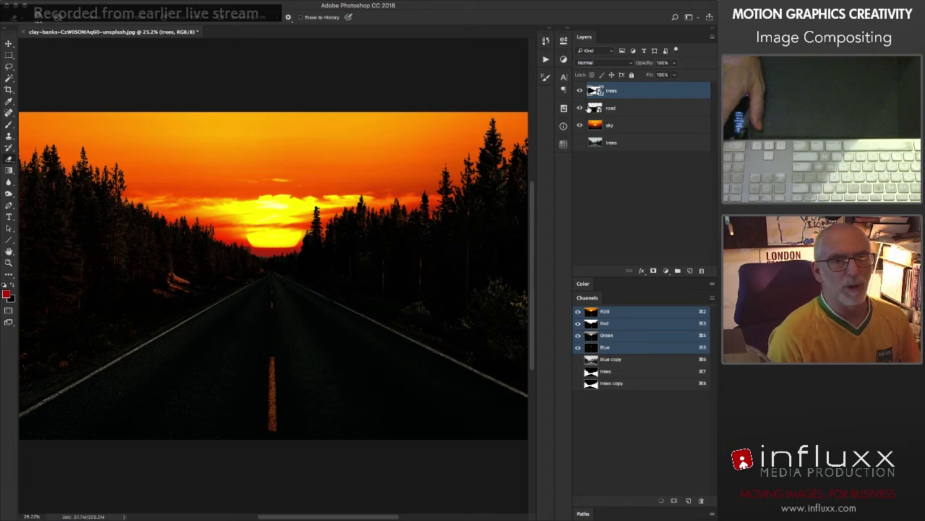
double_click(594, 108)
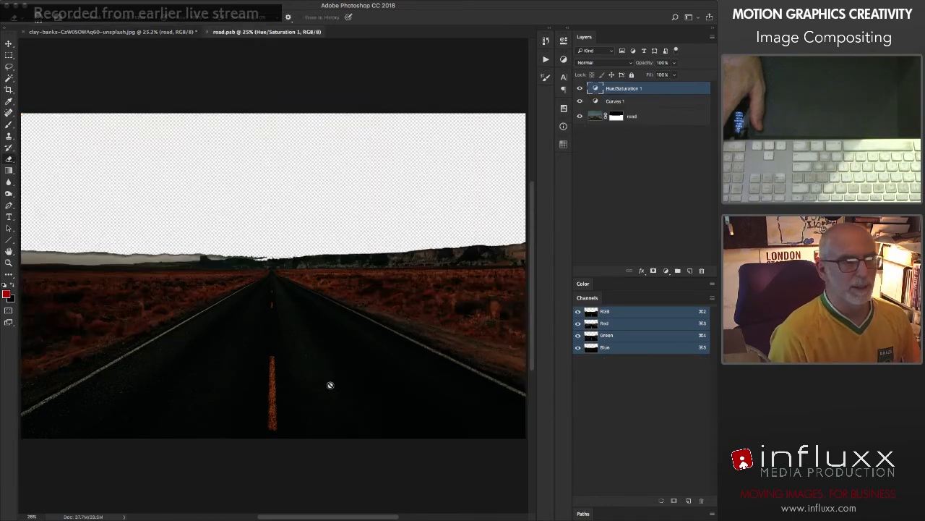
Step: Retouch the road layer's midtones with a smaller Burn brush, and close the road contents, saving the changes
click(594, 115)
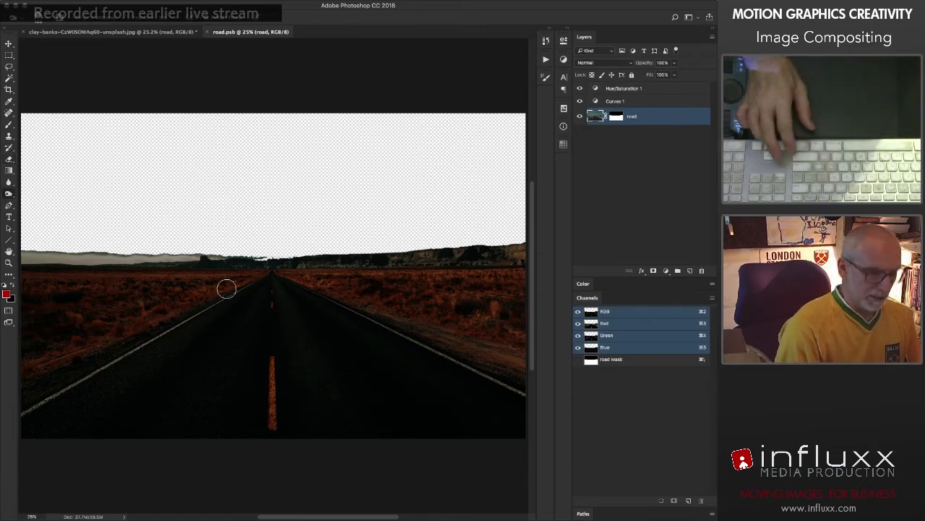
key(bracketleft)
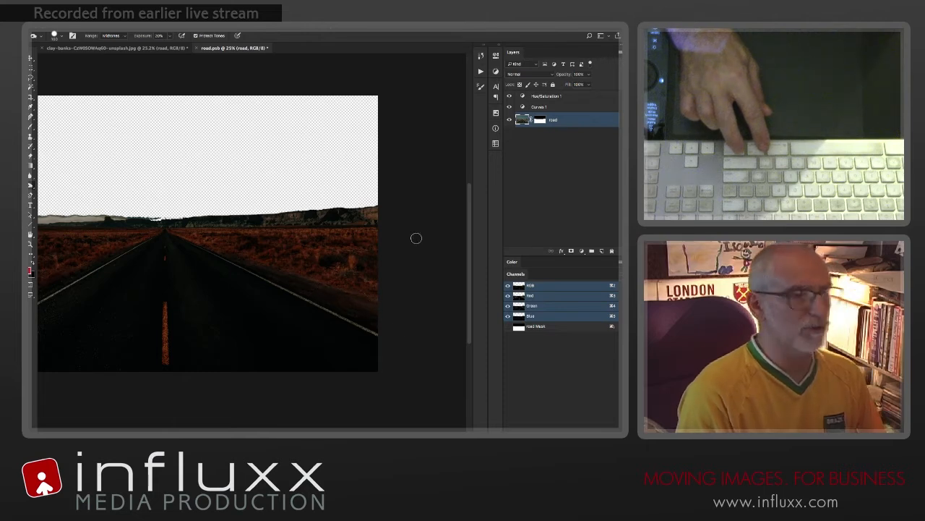
click(195, 47)
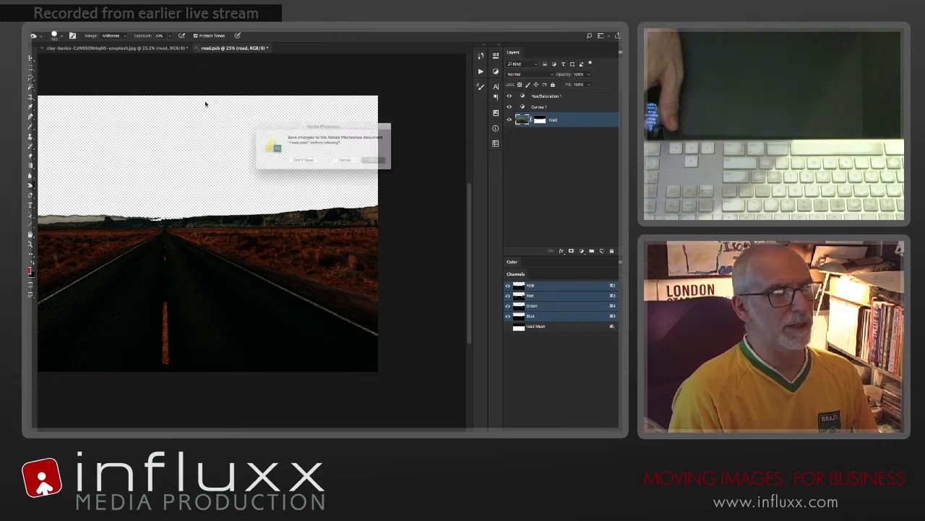
key(Return)
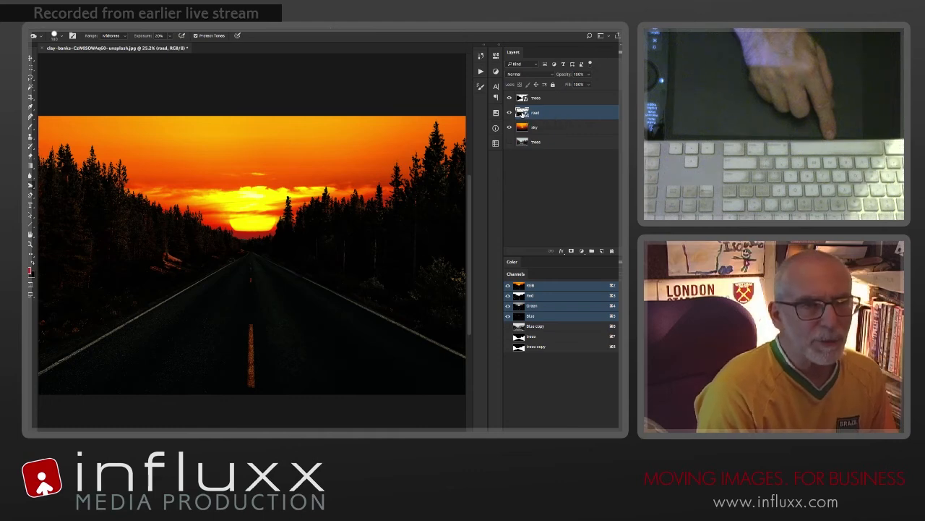
Step: Reopen the road smart object's contents and shift the Hue/Saturation adjustment's Master hue toward red
double_click(522, 112)
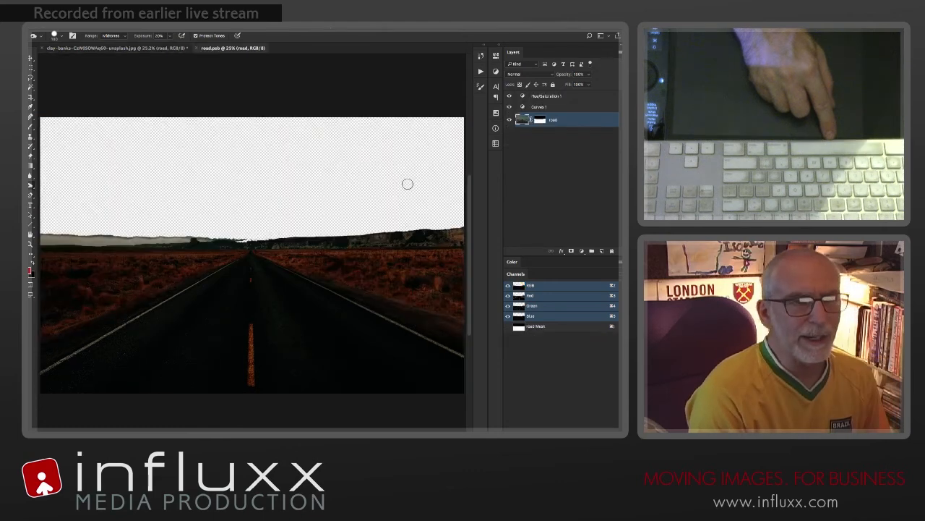
click(524, 95)
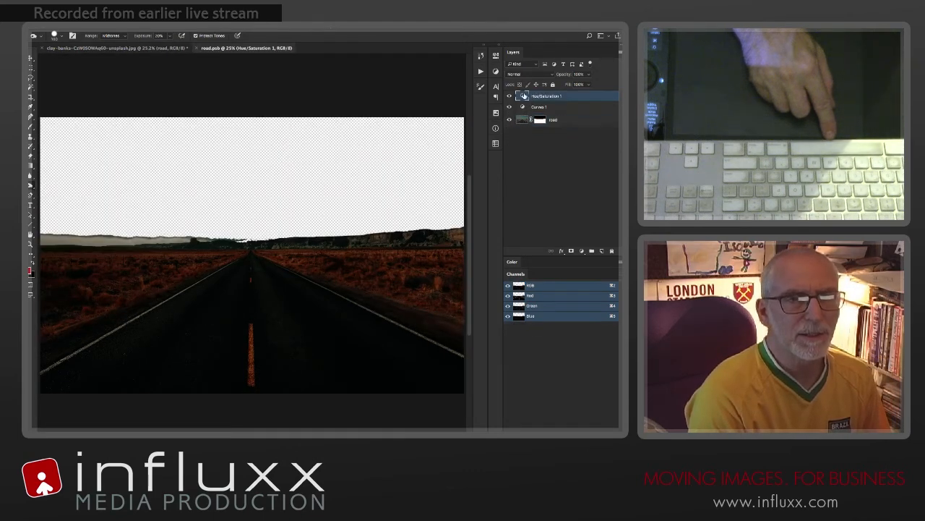
click(496, 55)
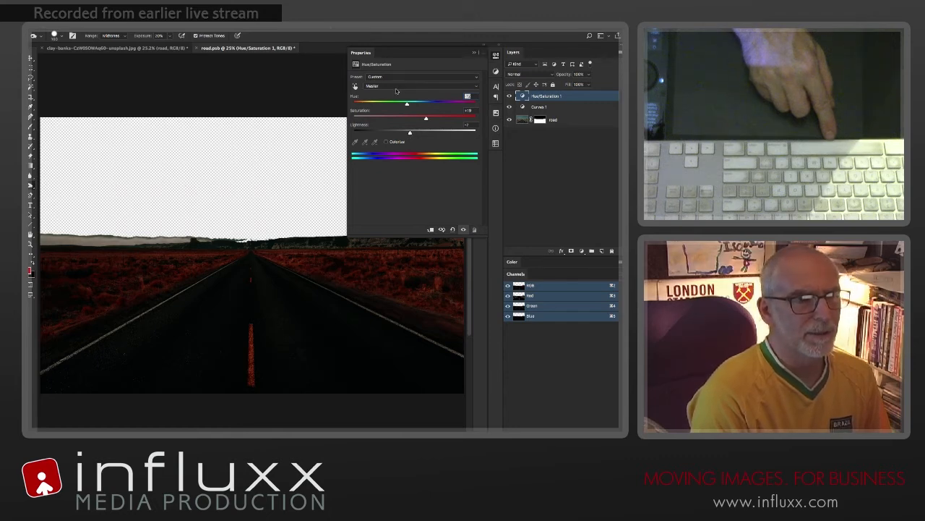
Step: Shift the hue of the Blues range strongly toward the positive end in the Hue/Saturation adjustment
click(396, 87)
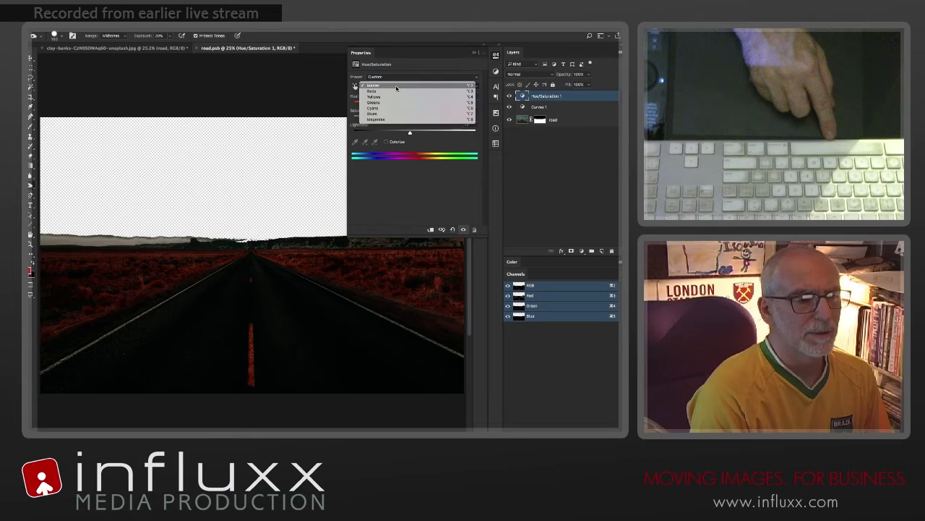
click(392, 113)
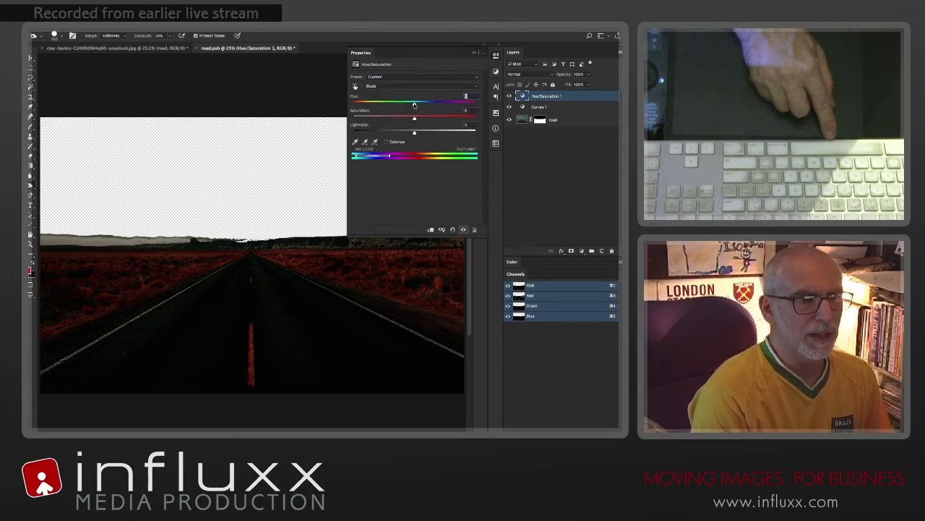
click(399, 87)
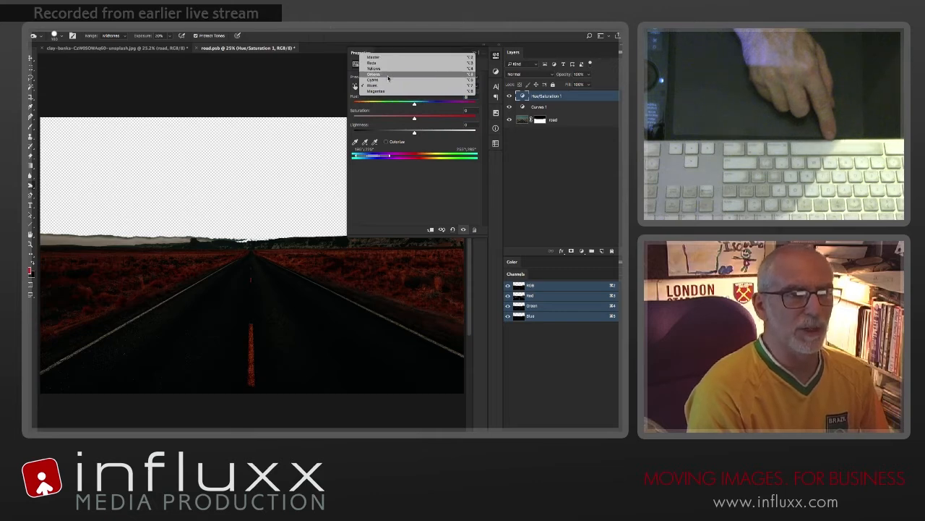
click(387, 187)
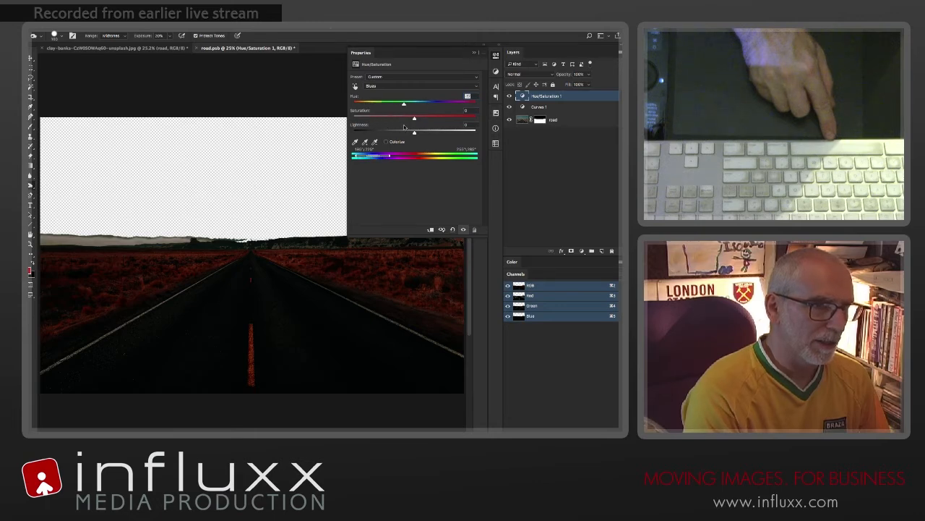
drag(404, 126, 407, 126)
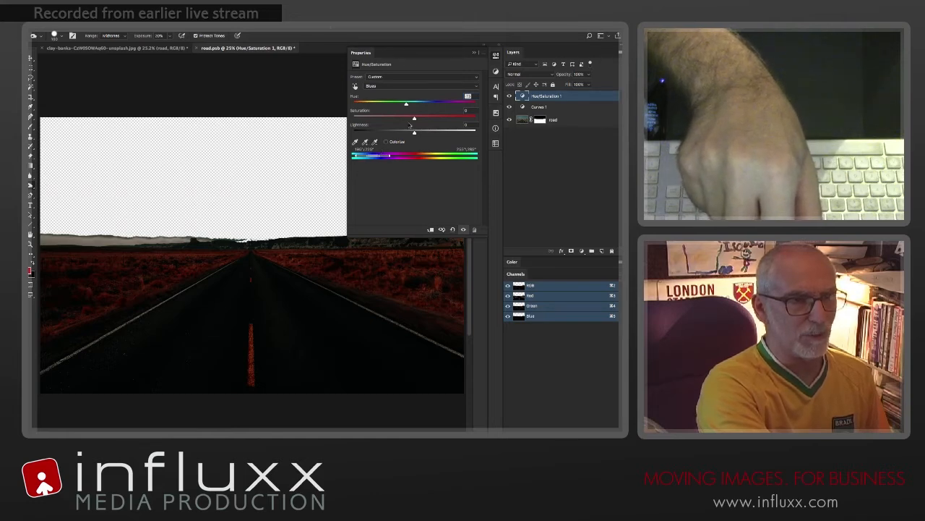
drag(405, 104, 464, 106)
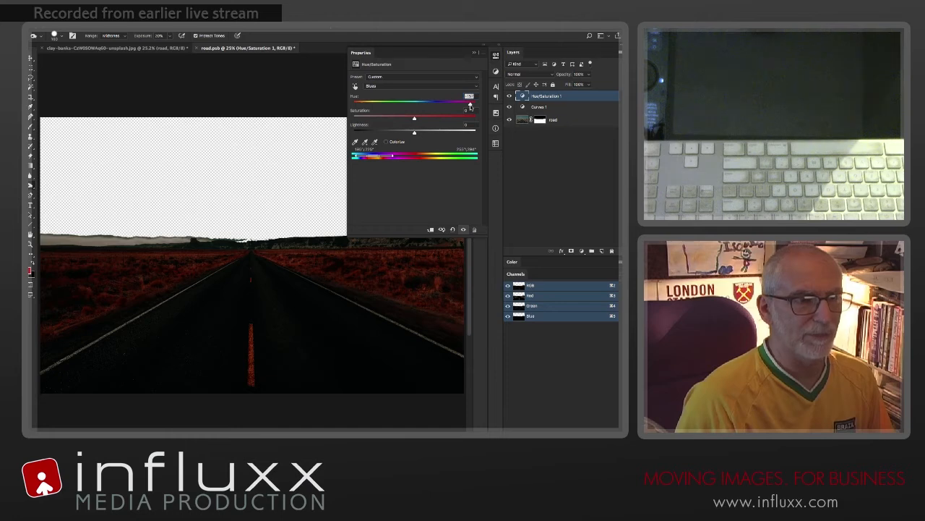
Step: Compare the road with and without the Hue/Saturation adjustment, and close the road contents, saving the changes
click(464, 230)
click(464, 229)
click(464, 230)
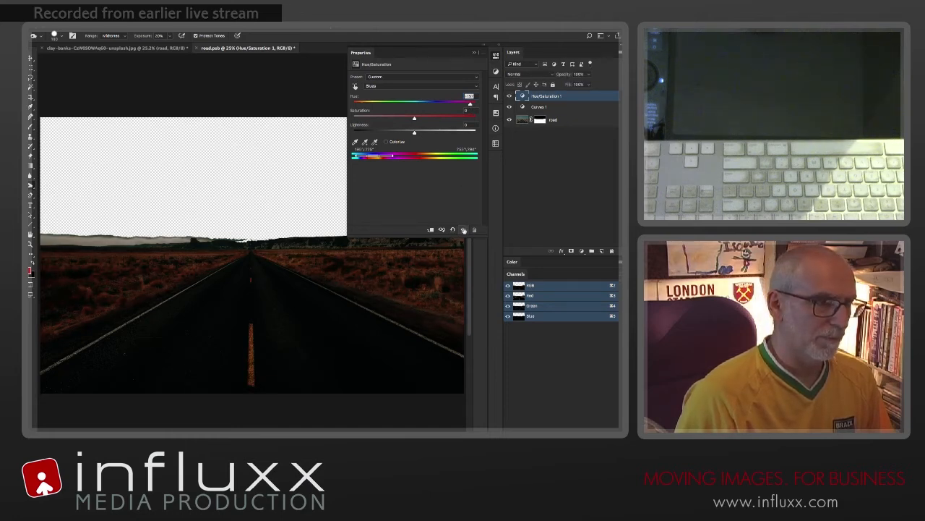
click(464, 230)
click(496, 56)
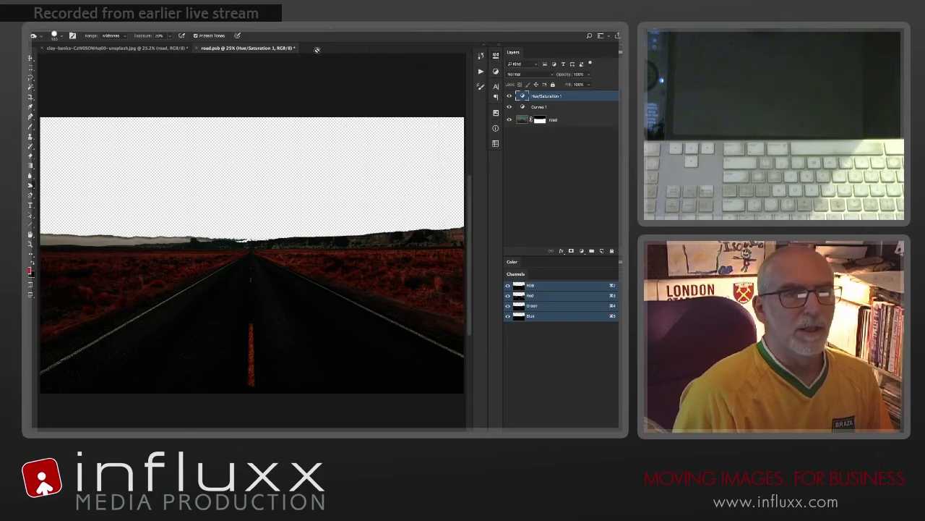
click(195, 48)
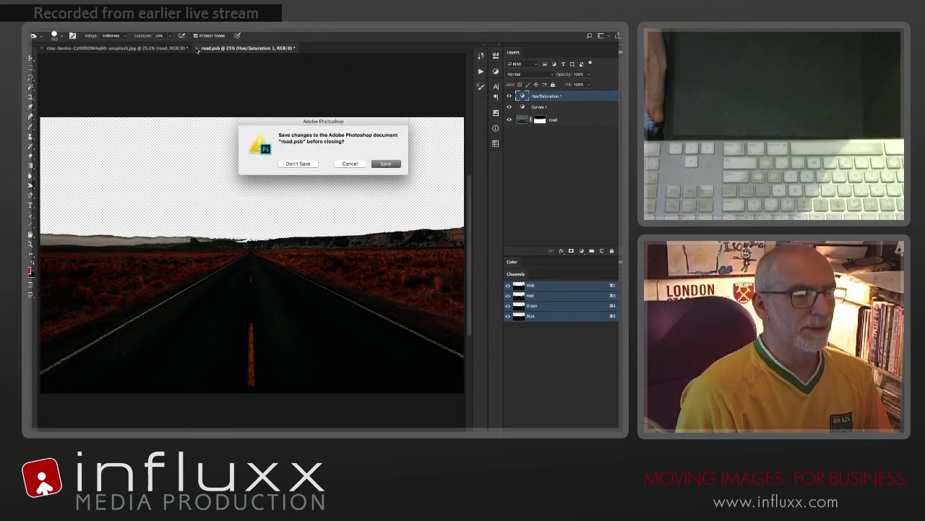
key(Return)
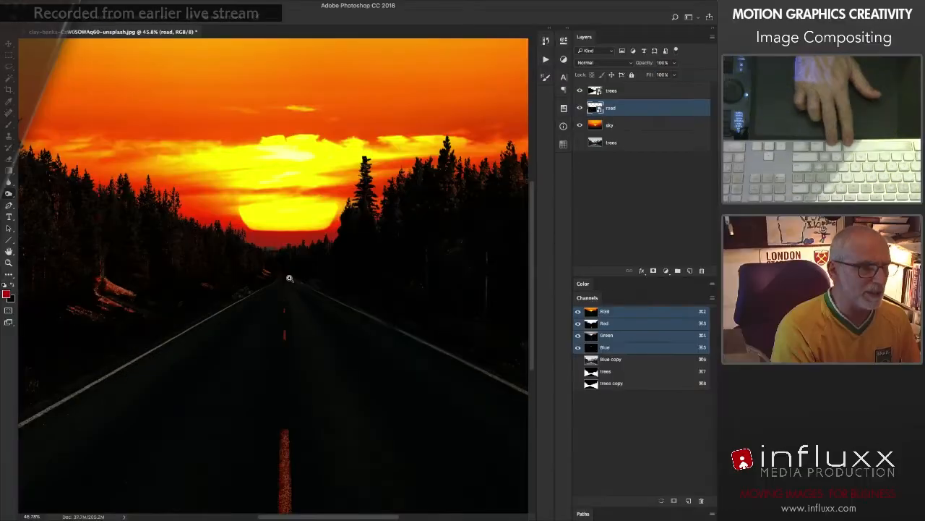
Step: Check the horizon at the road's far end by hiding and reshowing the trees and road layers in turn
drag(289, 278, 326, 287)
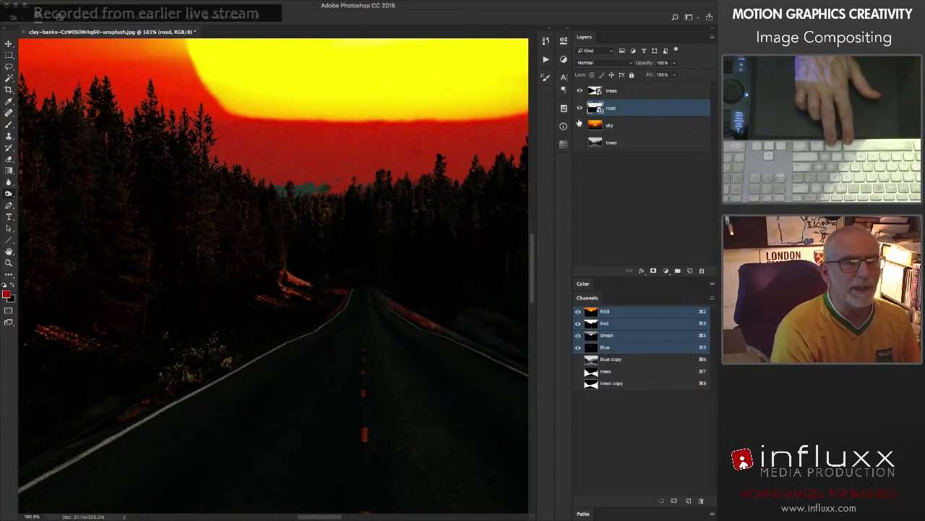
click(579, 91)
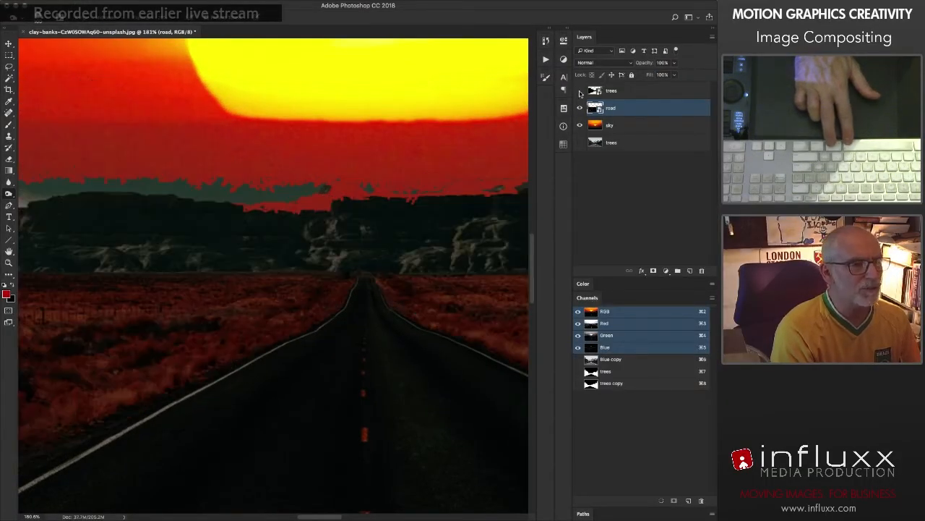
click(579, 92)
click(579, 108)
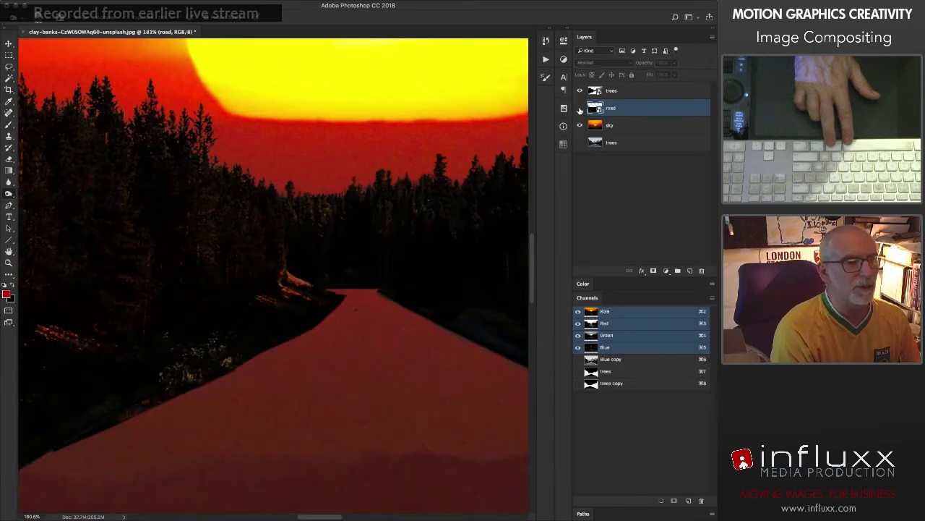
click(580, 108)
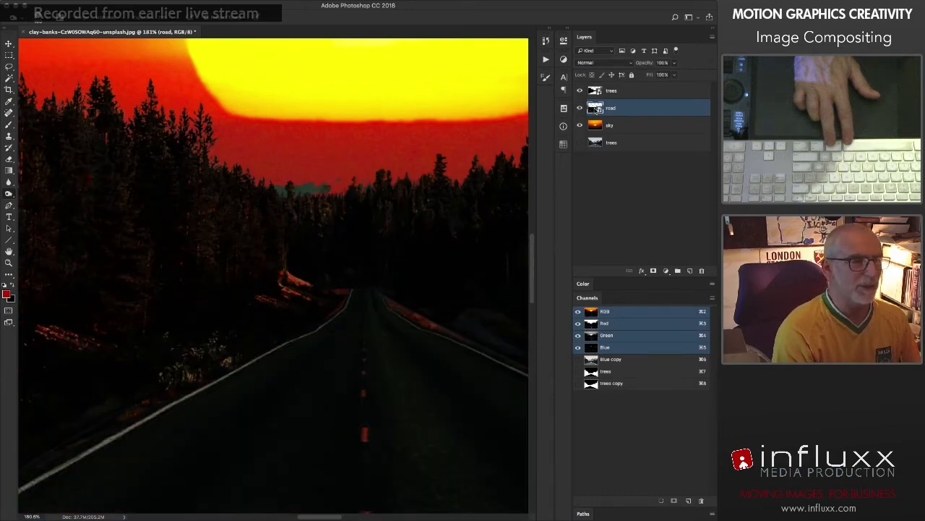
Step: Reopen the road smart object's contents and paint black on its layer mask over the horizon remnants with a small hard brush at 100% opacity
double_click(595, 108)
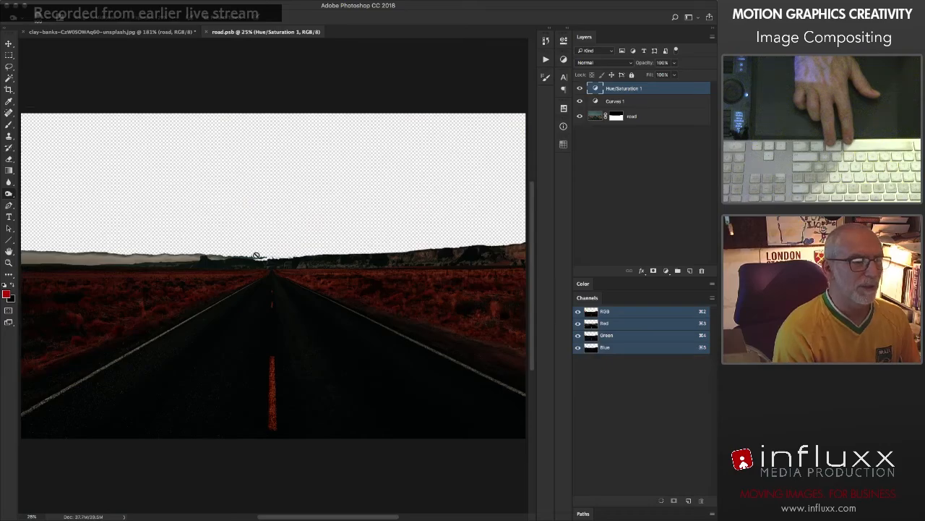
drag(253, 265, 135, 308)
drag(276, 275, 281, 290)
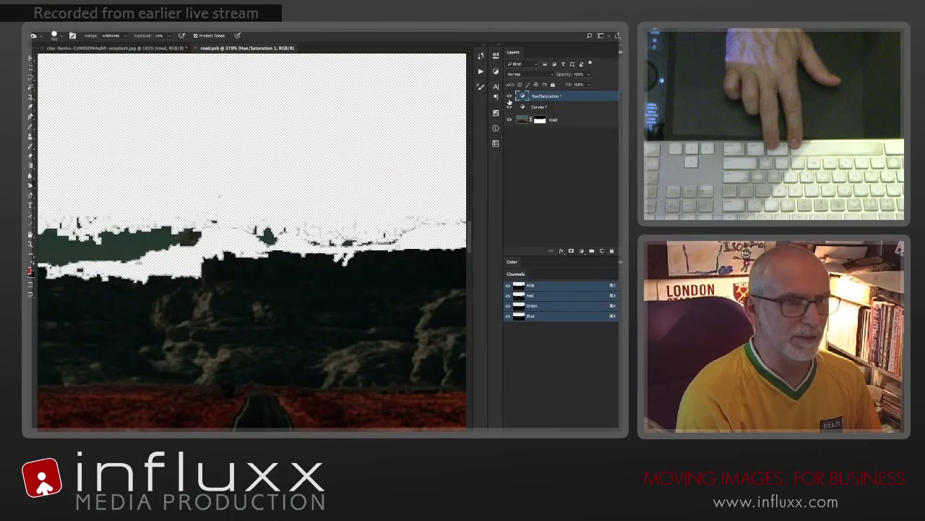
click(540, 121)
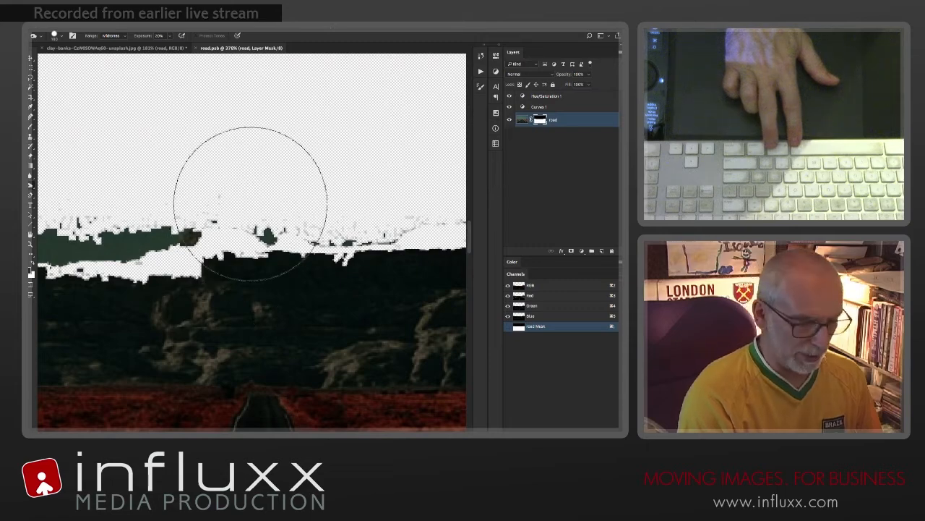
key(b)
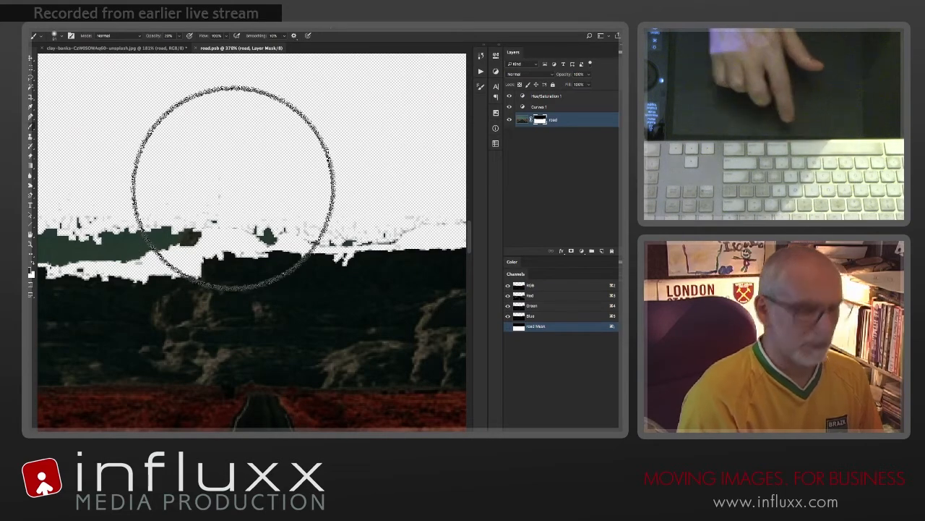
drag(233, 188, 195, 192)
right_click(225, 189)
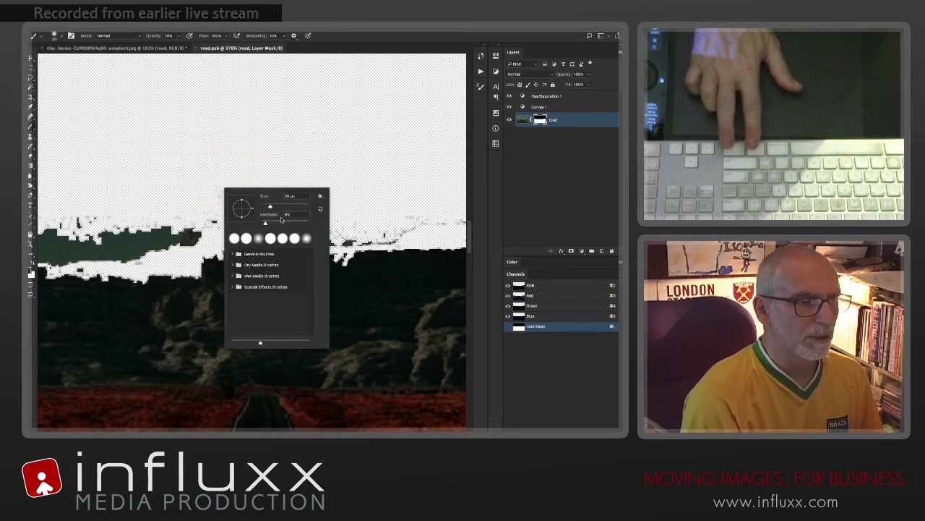
click(202, 187)
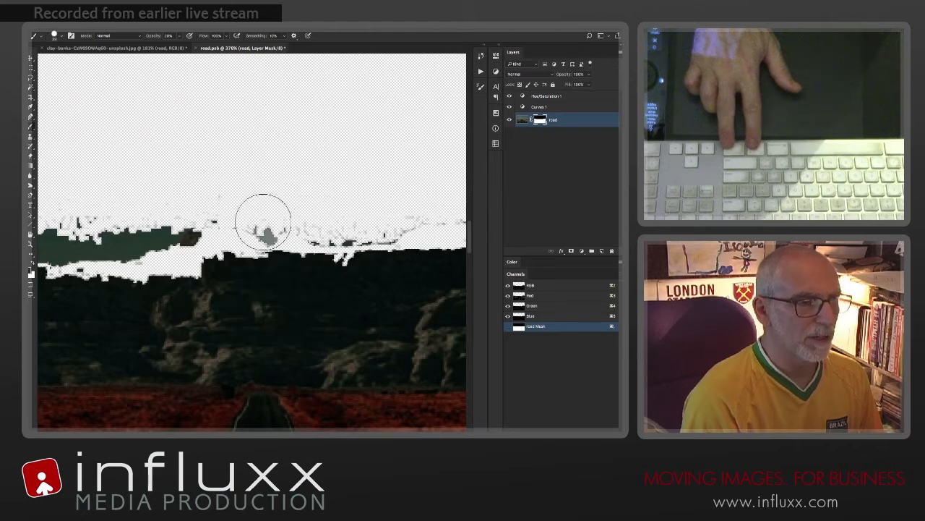
key(0)
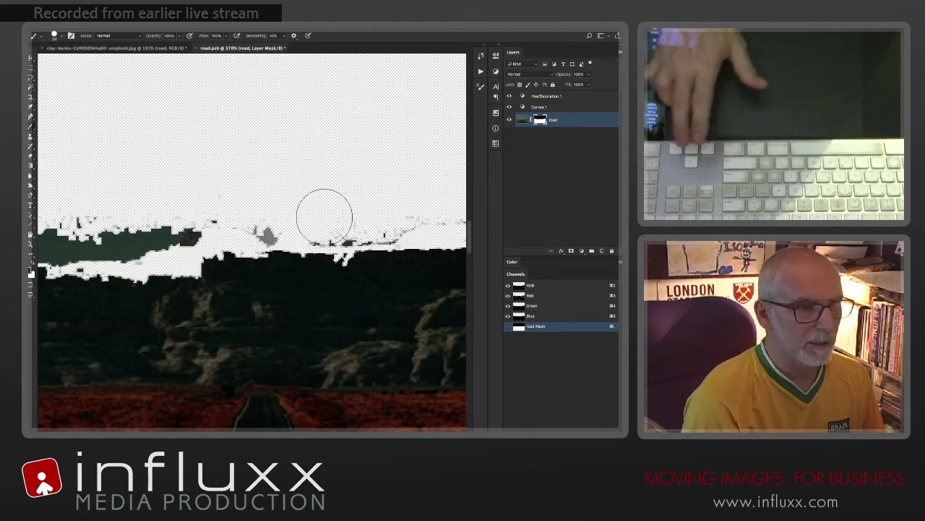
mouse_move(325, 213)
mouse_down()
mouse_move(364, 220)
mouse_move(190, 229)
mouse_move(235, 225)
mouse_move(133, 221)
mouse_move(118, 232)
mouse_move(142, 245)
mouse_up()
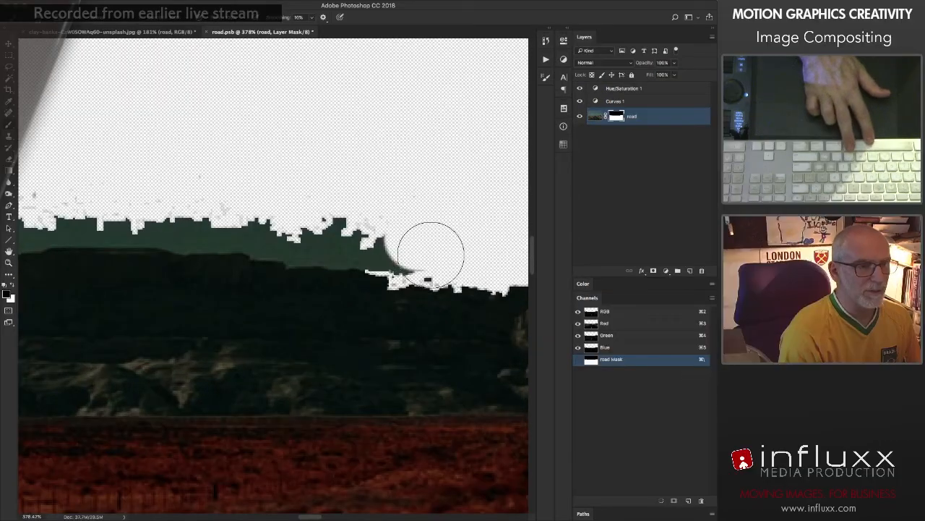
drag(379, 234, 40, 223)
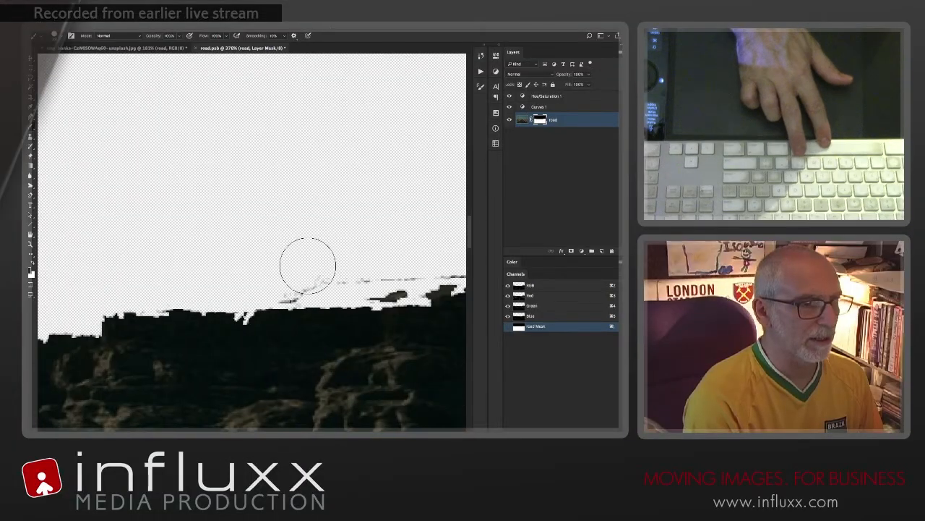
mouse_move(308, 265)
mouse_down()
mouse_move(244, 275)
mouse_move(405, 268)
mouse_move(430, 278)
mouse_up()
Step: Save and close the road smart object's contents, and fit the whole composite in view
key(super+s)
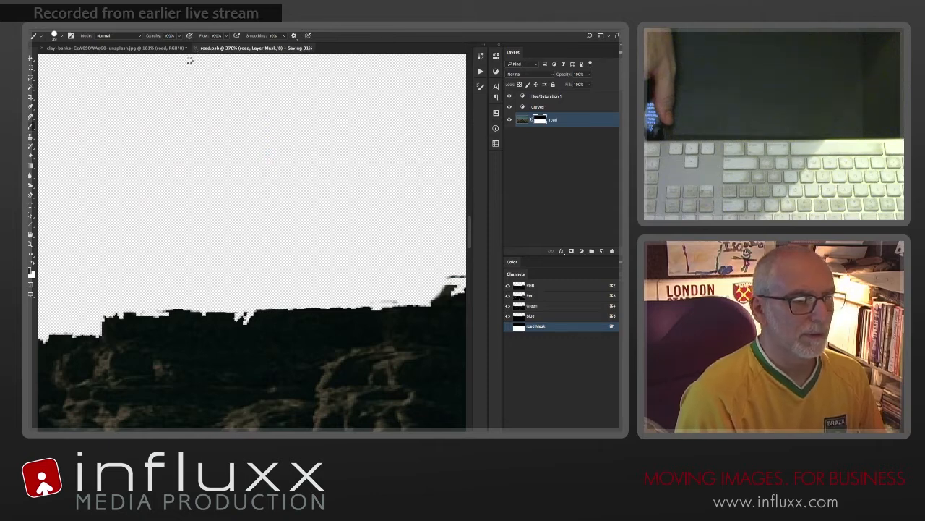
key(super+w)
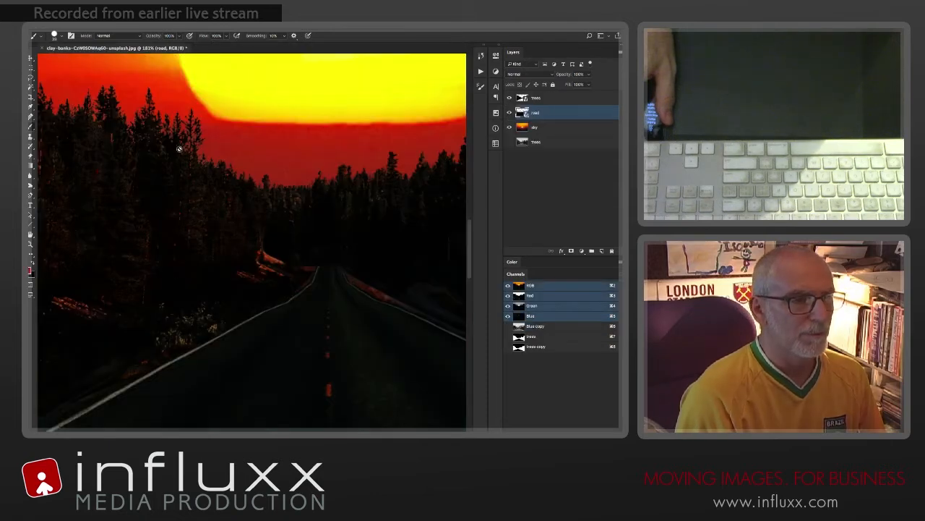
key(super+0)
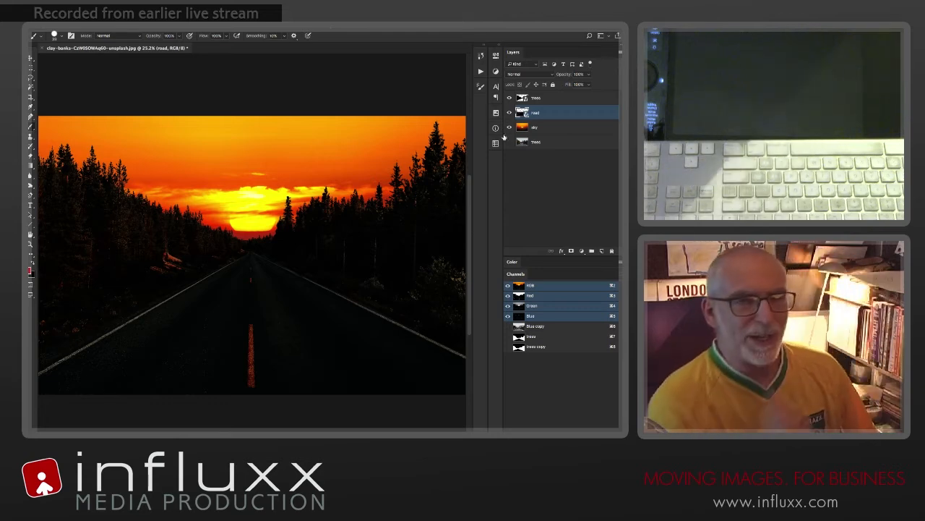
Step: Apply a Gaussian Blur smart filter with a radius of about 4.7 pixels to the trees smart object
click(551, 98)
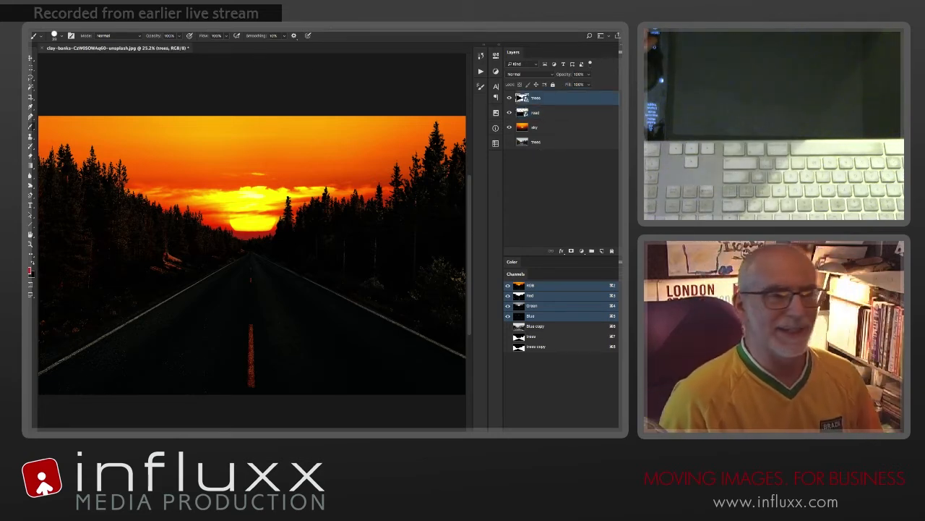
click(211, 30)
mouse_move(221, 113)
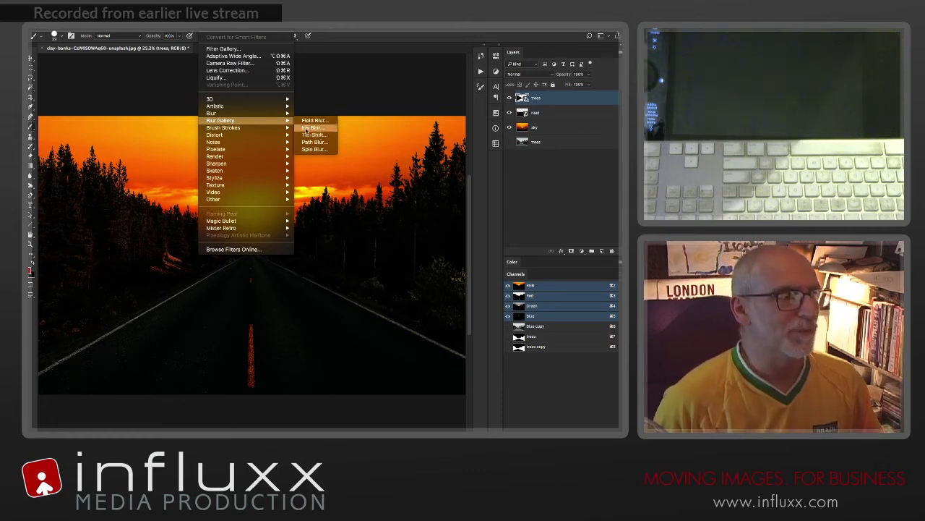
mouse_move(277, 114)
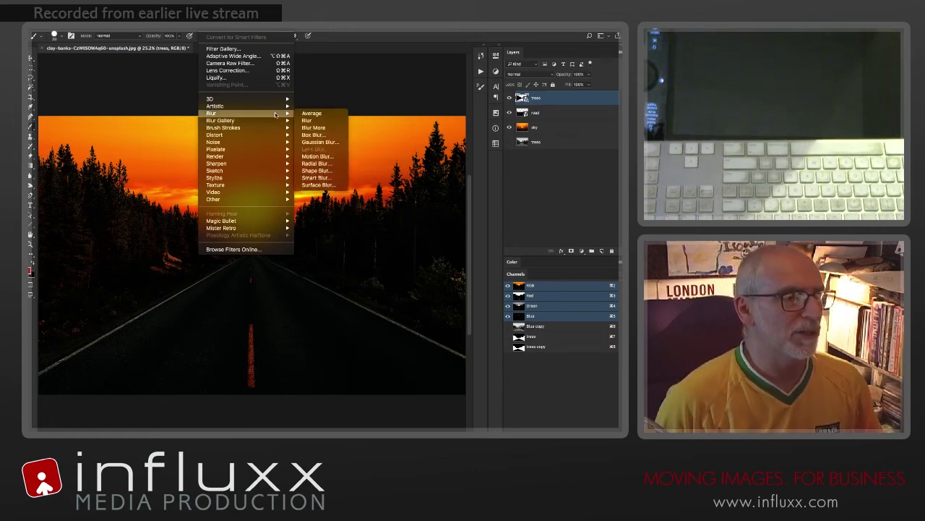
click(313, 142)
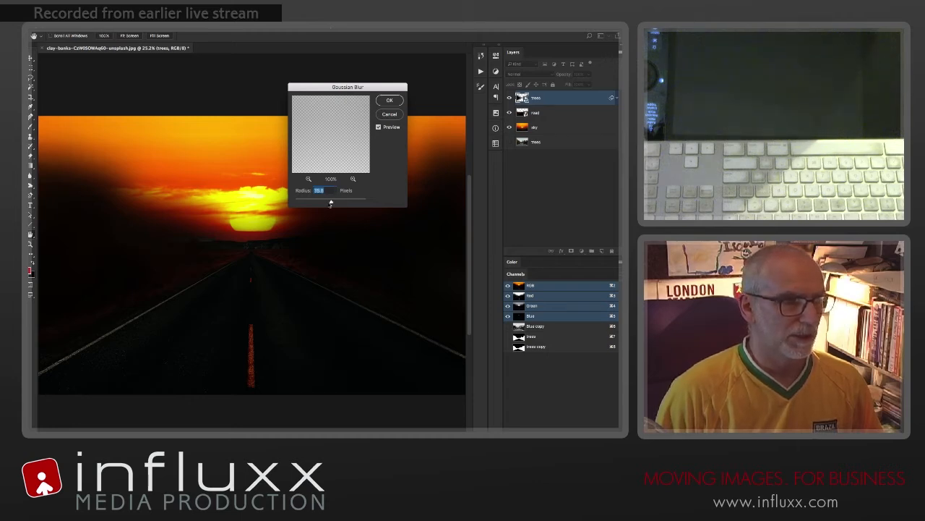
drag(307, 205, 316, 205)
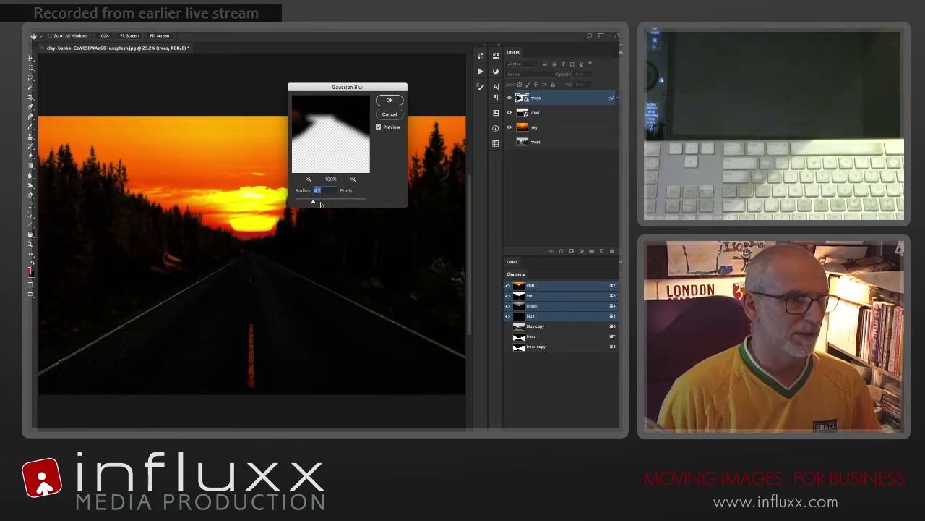
click(388, 100)
Step: Fill the trees' filter mask with a wide radial black-to-white gradient centred on the road's vanishing point, working in the mask view
click(533, 110)
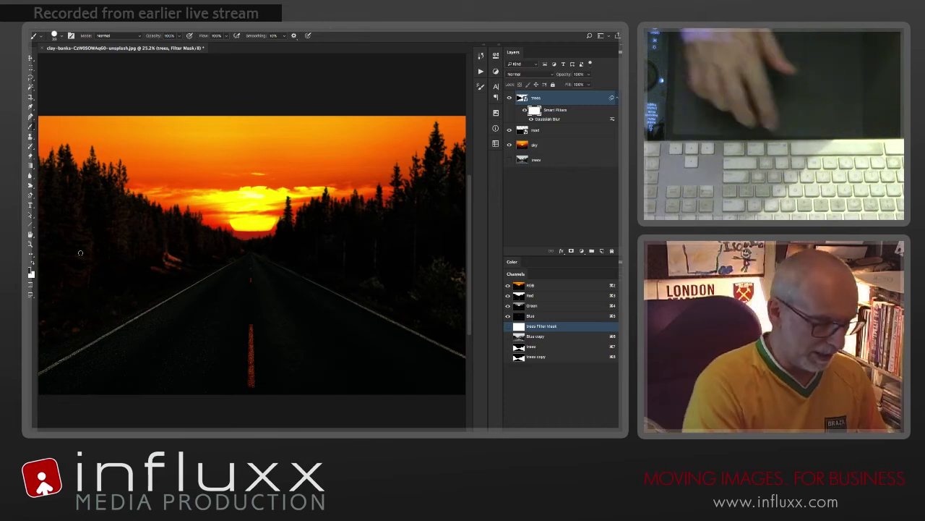
key(g)
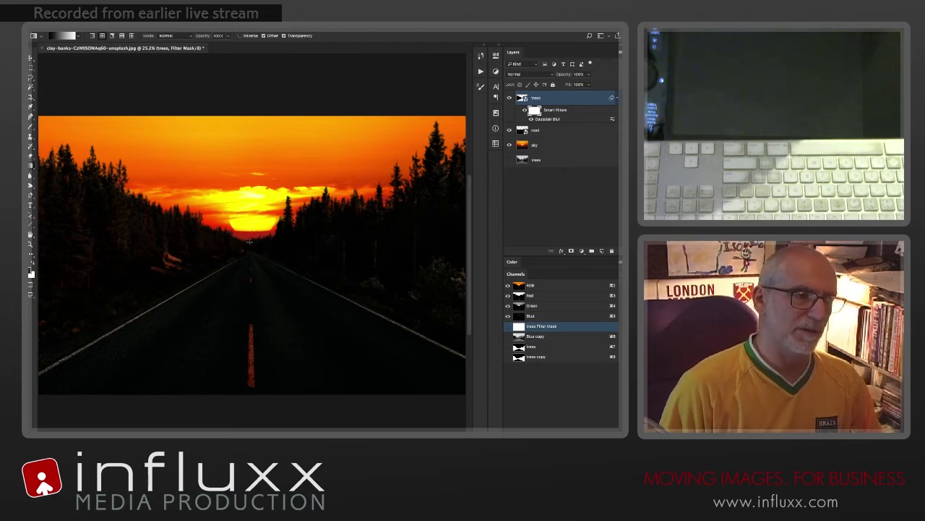
drag(249, 241, 423, 275)
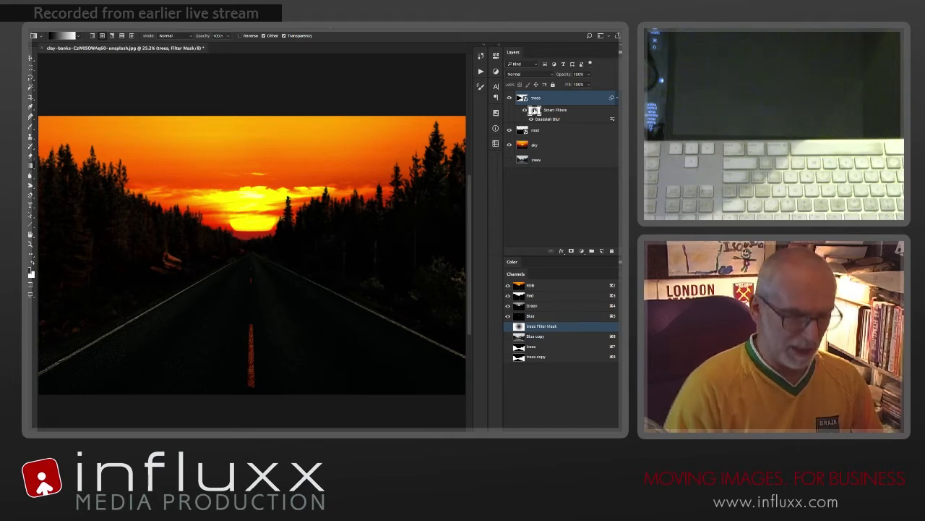
alt+click(535, 111)
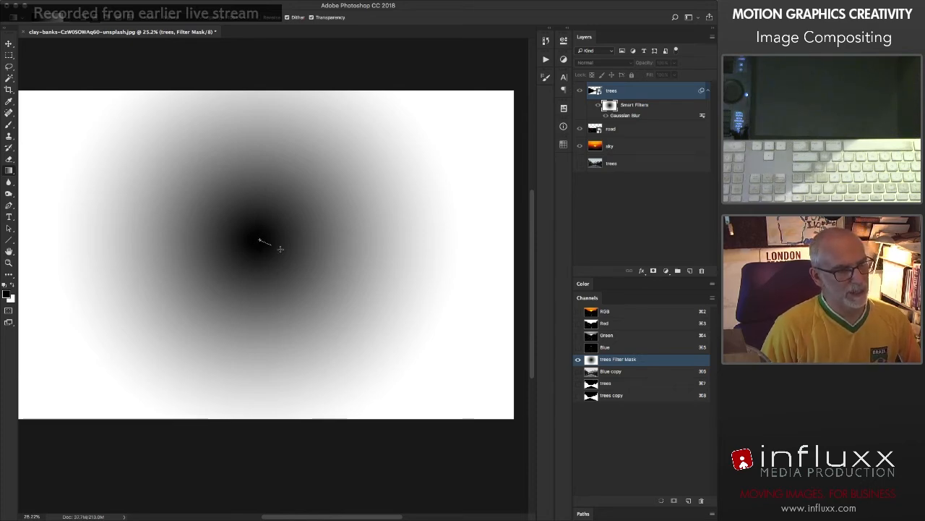
drag(281, 249, 475, 318)
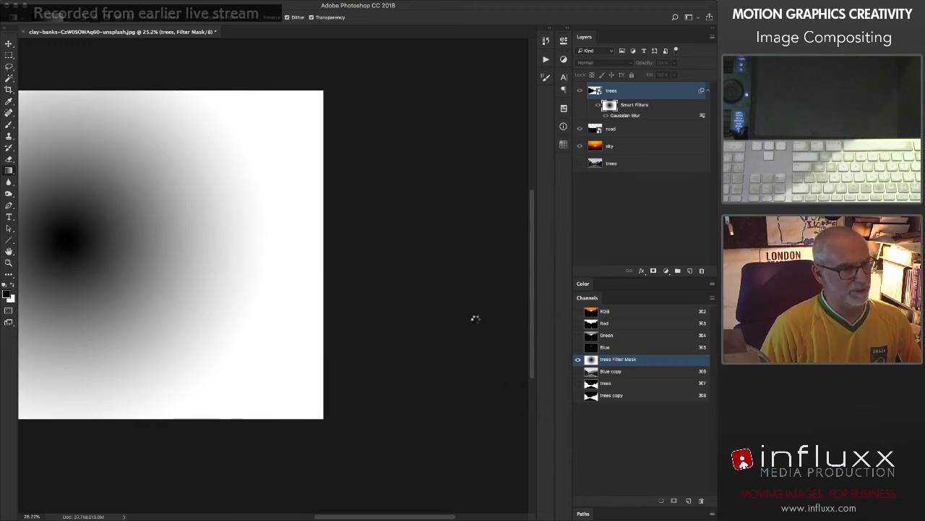
drag(210, 298, 375, 324)
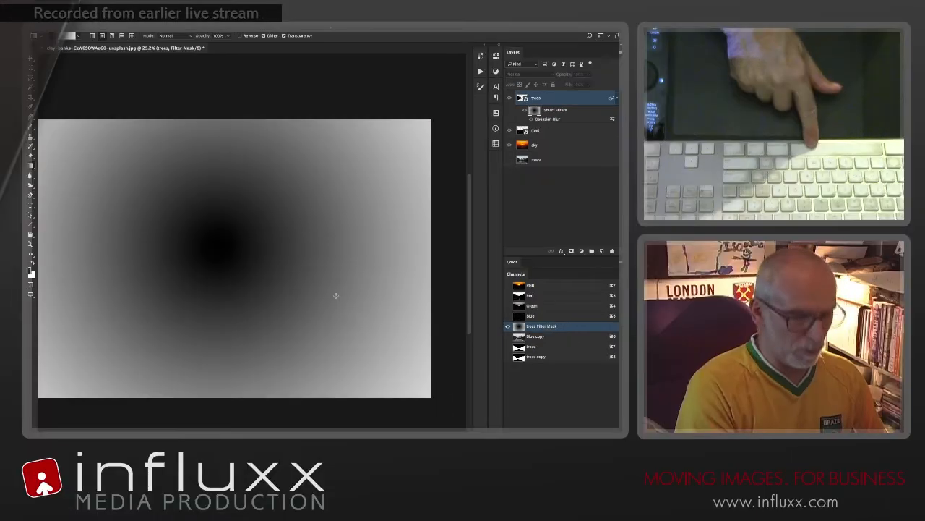
Step: Apply Levels to the trees' filter mask with black input 14 and white input 232
key(super+l)
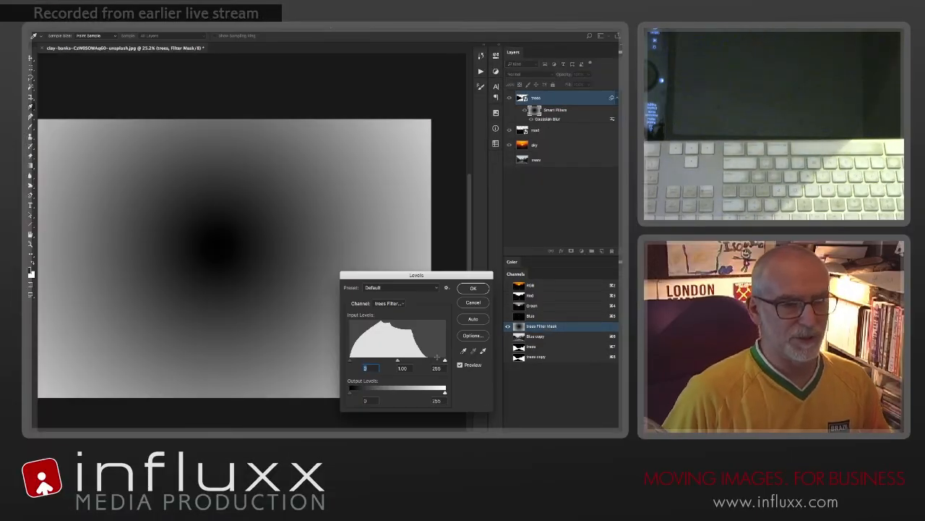
drag(437, 362, 431, 363)
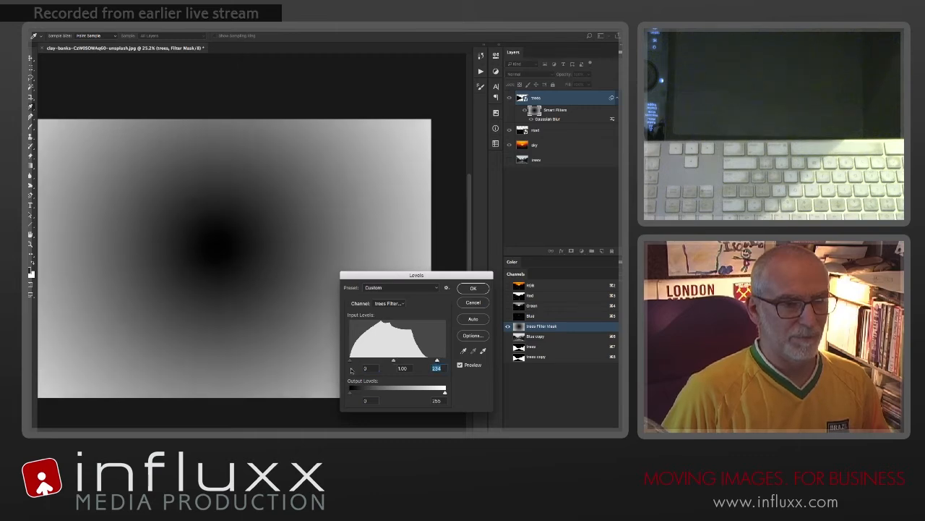
drag(350, 362, 353, 363)
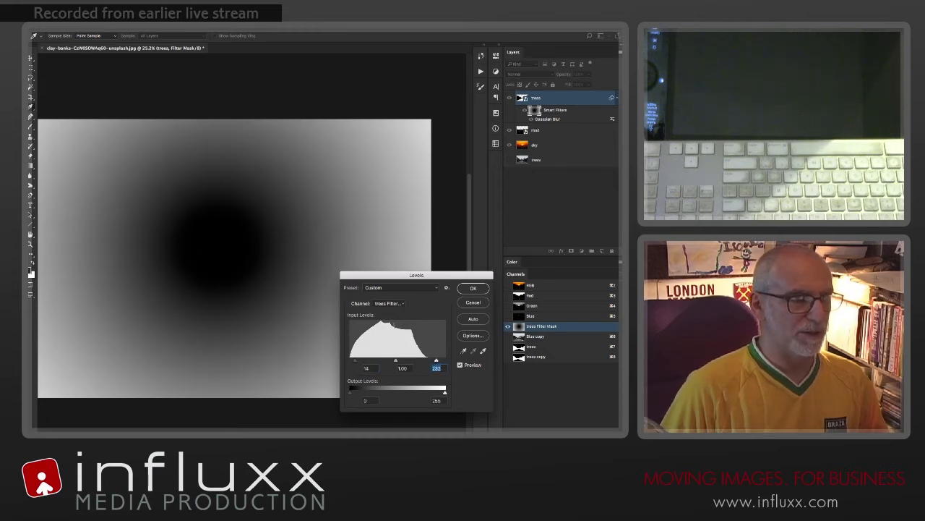
click(474, 288)
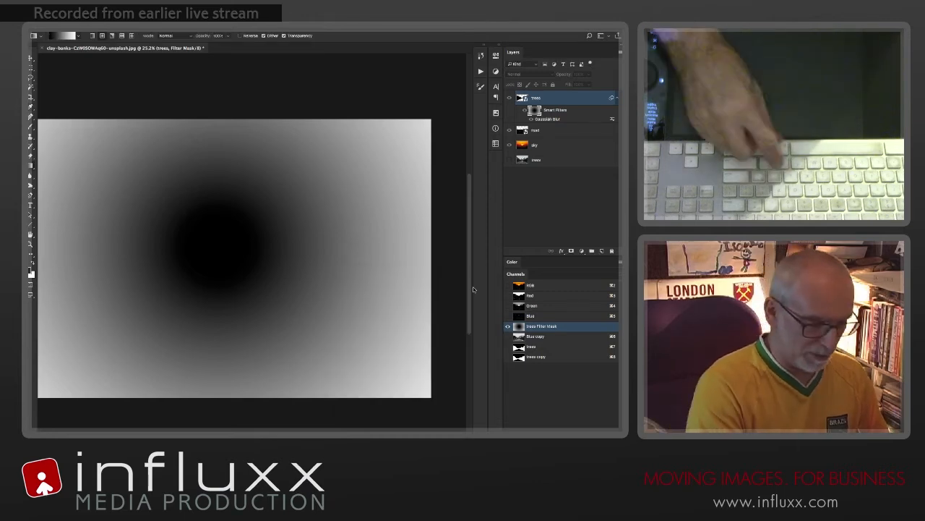
Step: Invert the trees' filter mask, and apply Levels with the black input raised to about 88 and the midtones darkened
key(super+i)
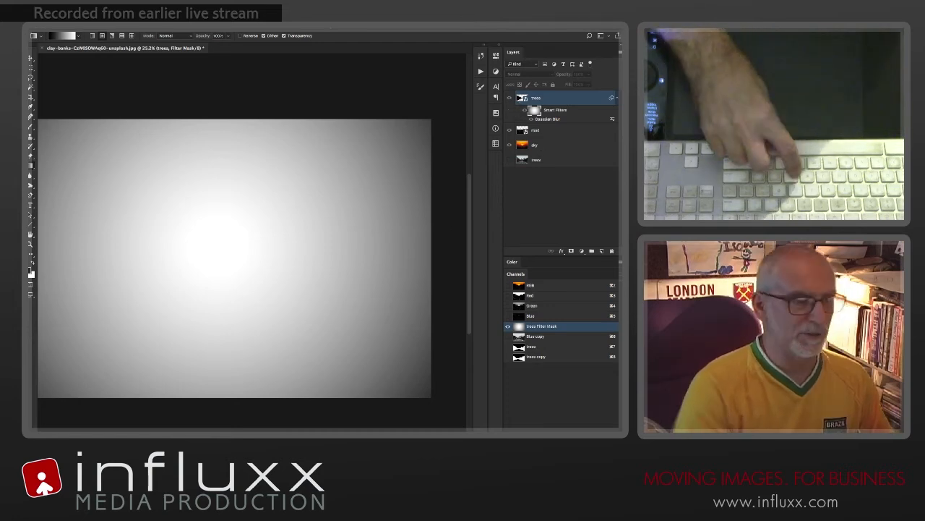
key(super+l)
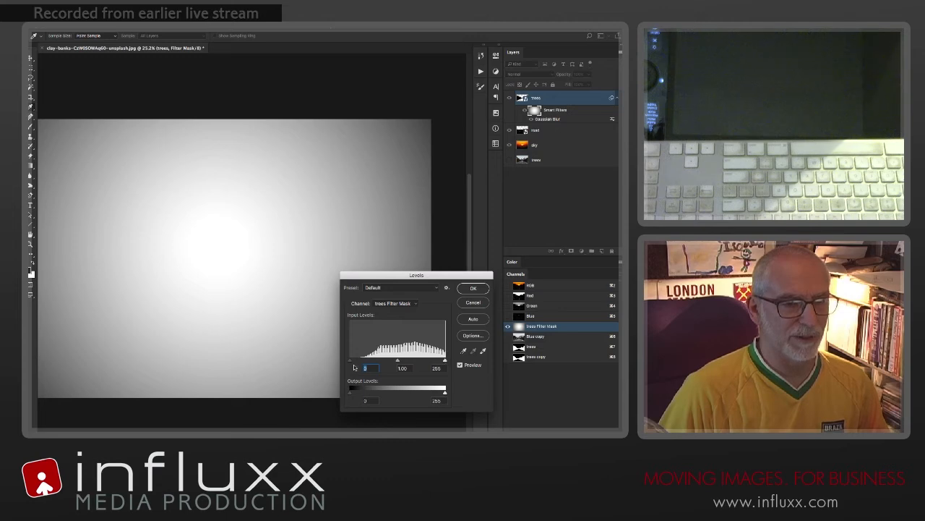
drag(367, 361, 383, 363)
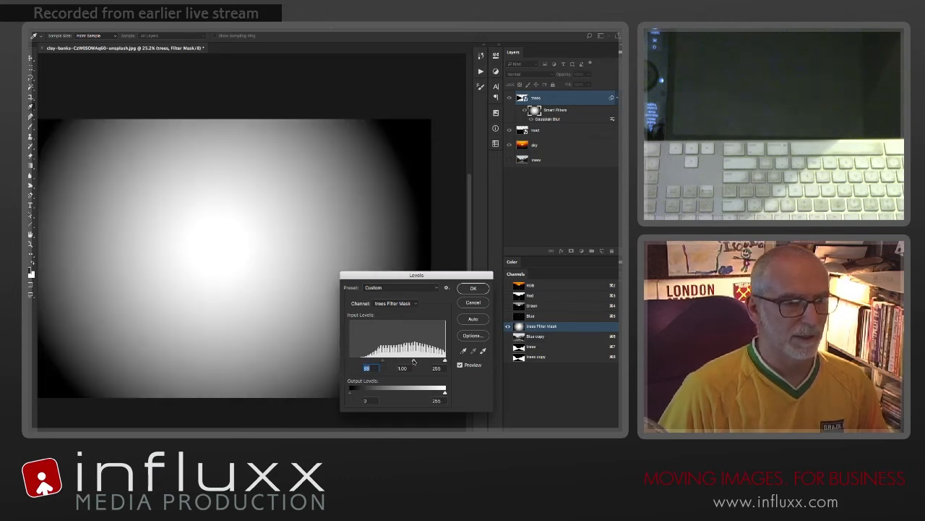
drag(407, 361, 420, 361)
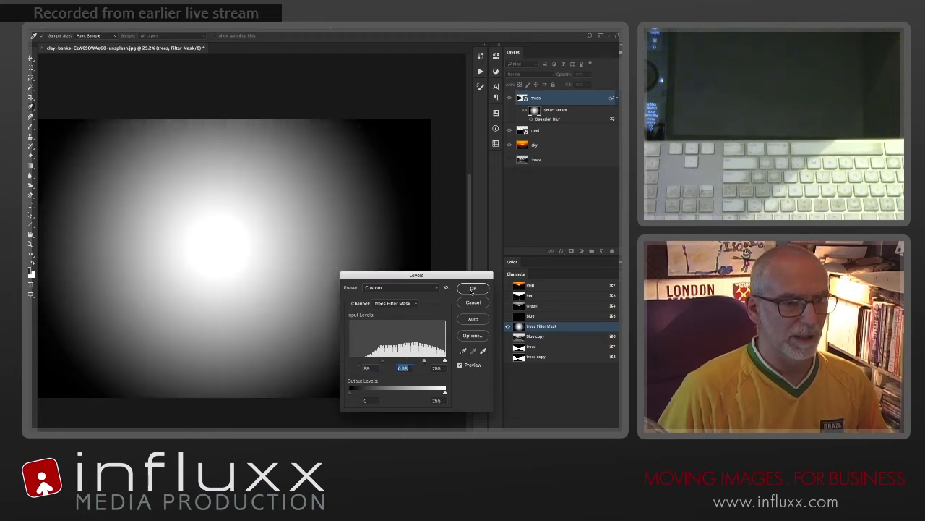
click(473, 289)
Step: Return to the composite and compare the trees' blur with the filter mask disabled and enabled
click(523, 98)
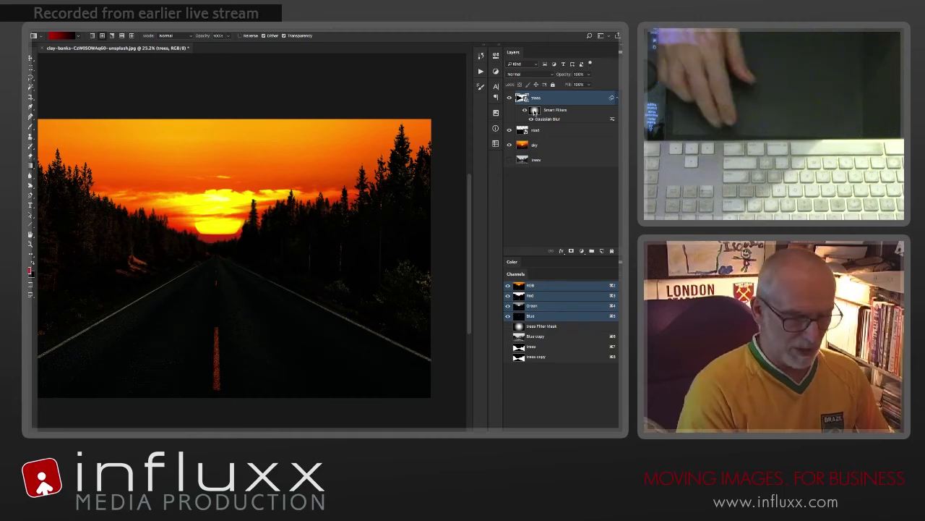
shift+click(534, 111)
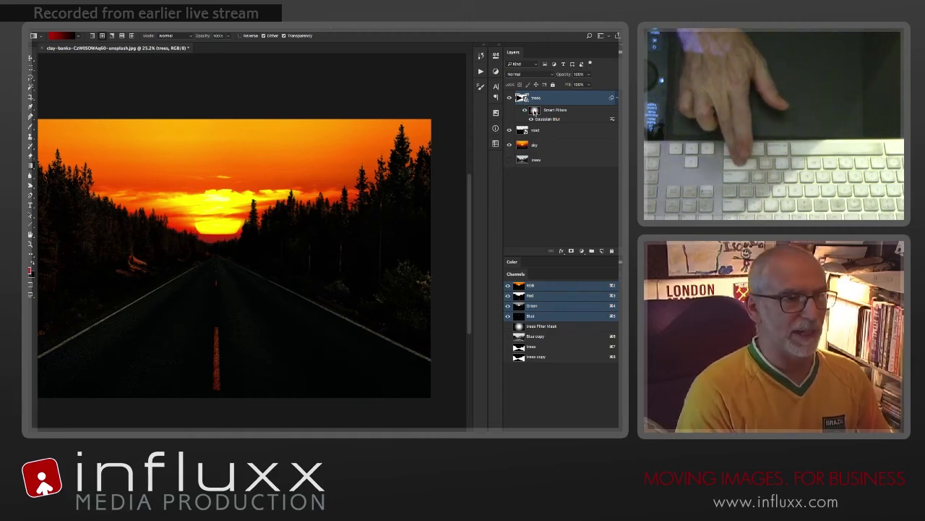
shift+click(535, 111)
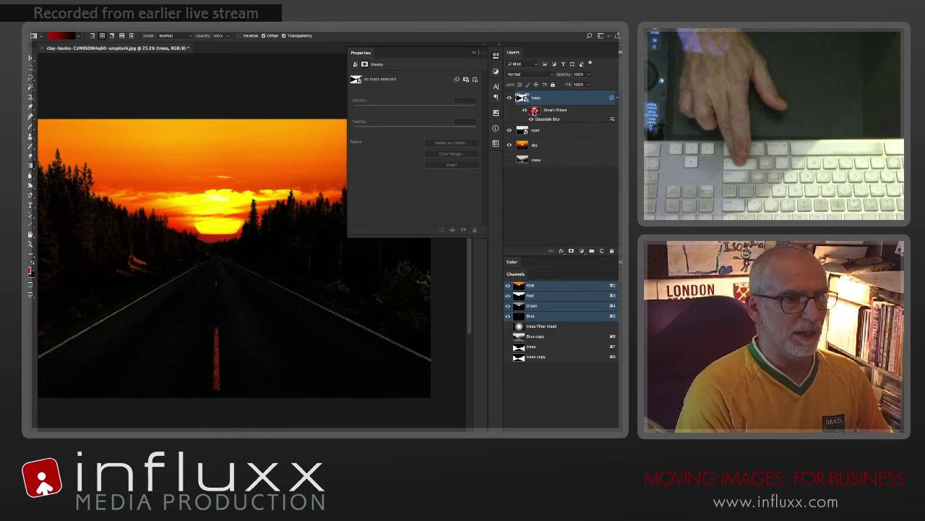
click(496, 58)
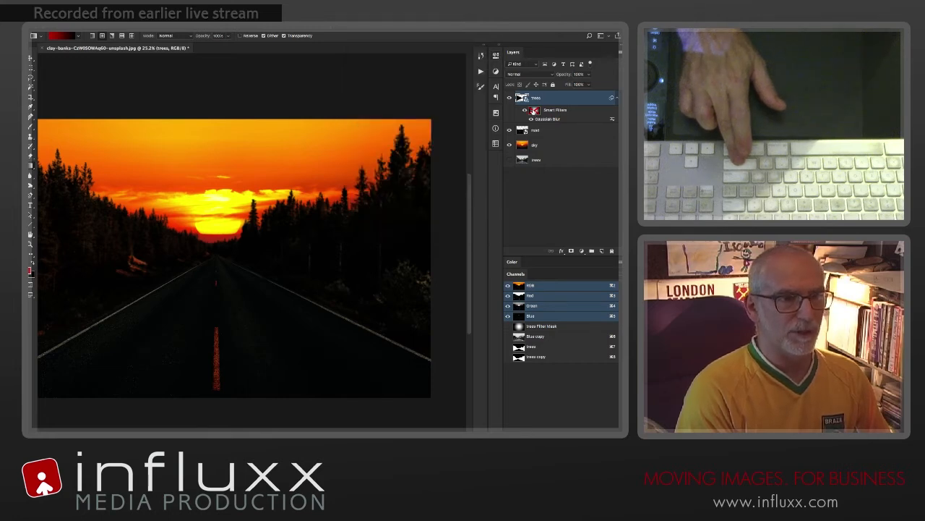
shift+click(535, 110)
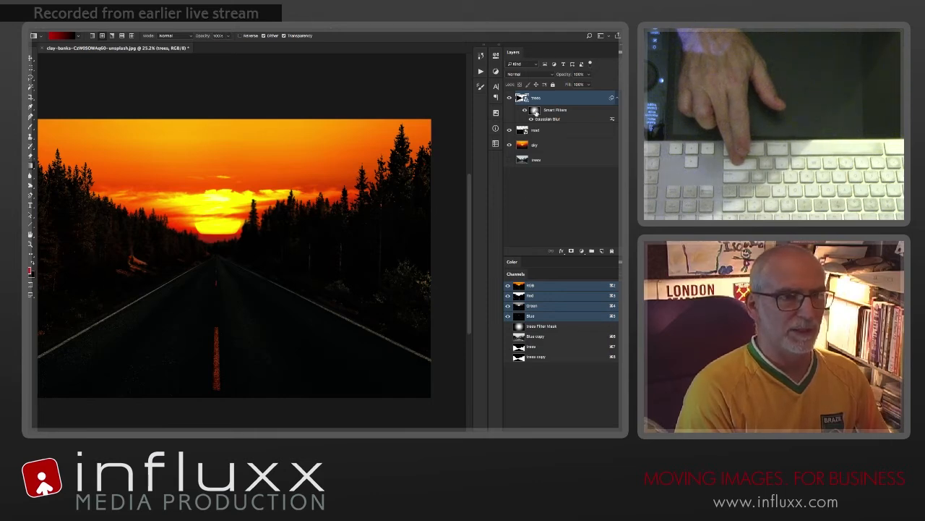
shift+click(535, 111)
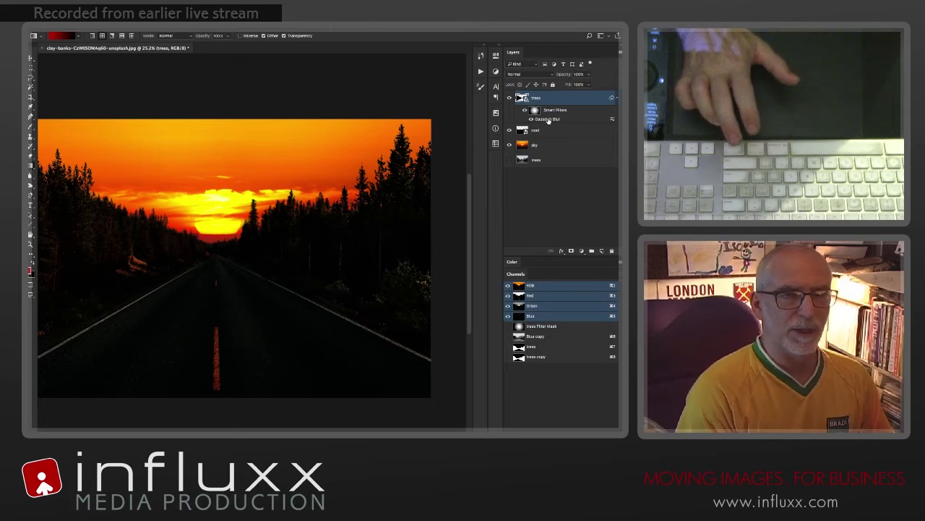
Step: Reduce the radius of the trees' Gaussian Blur smart filter to about 3.9 pixels
double_click(549, 120)
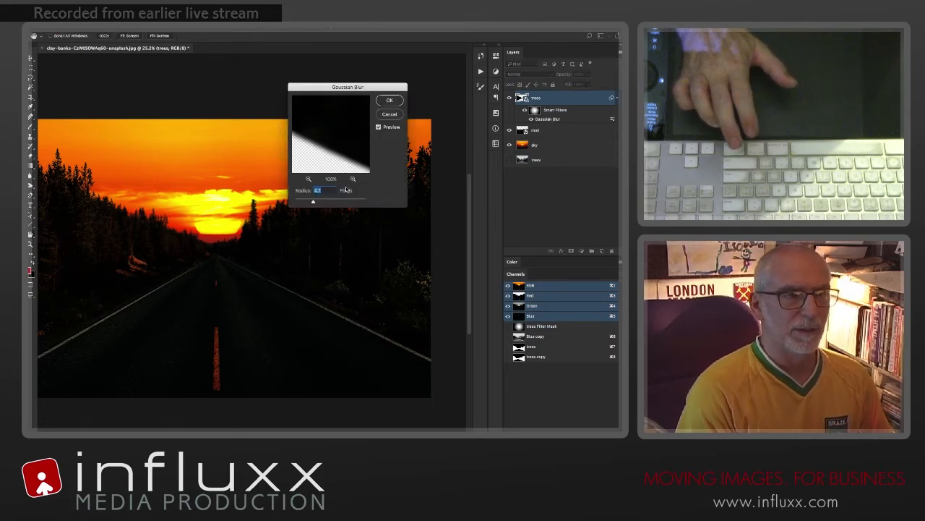
click(387, 101)
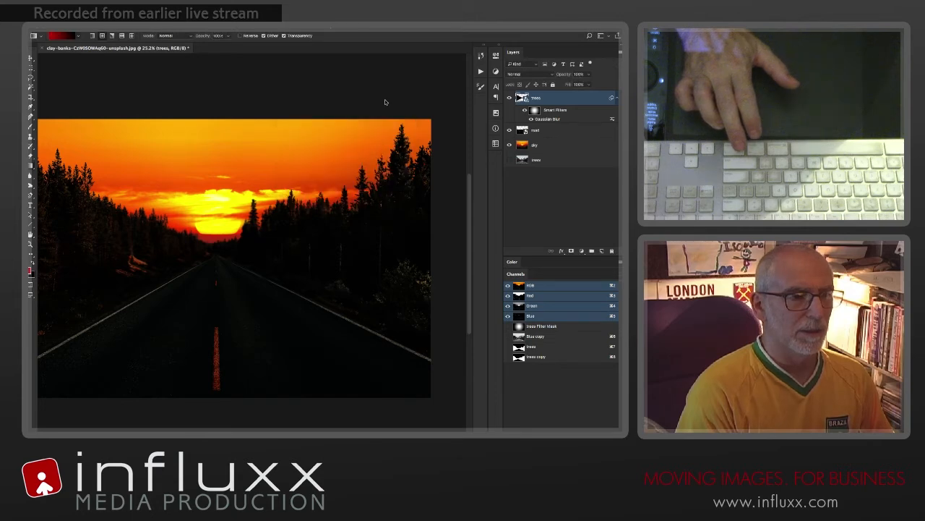
Step: Apply Levels to the trees' filter mask with midtones at 0.72 and a raised output black level, and check the mask on its own
click(534, 110)
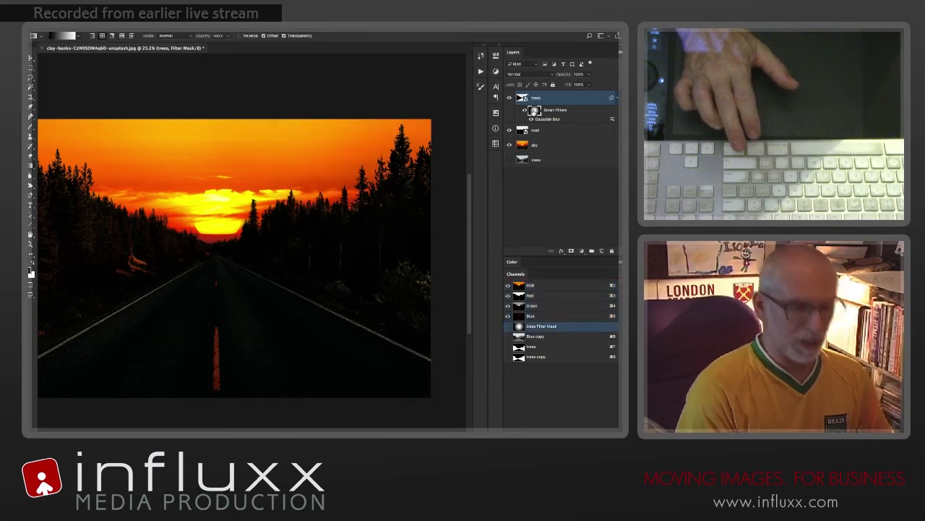
key(super+l)
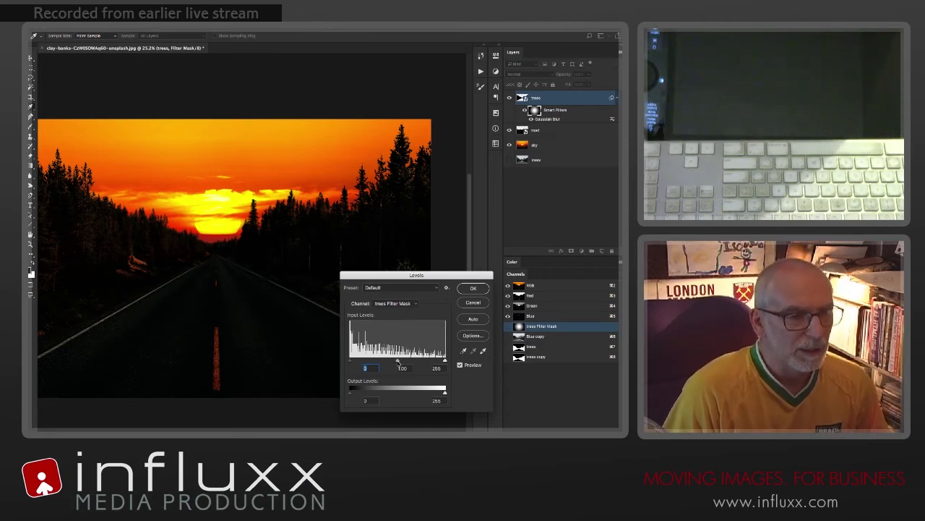
drag(393, 363, 391, 364)
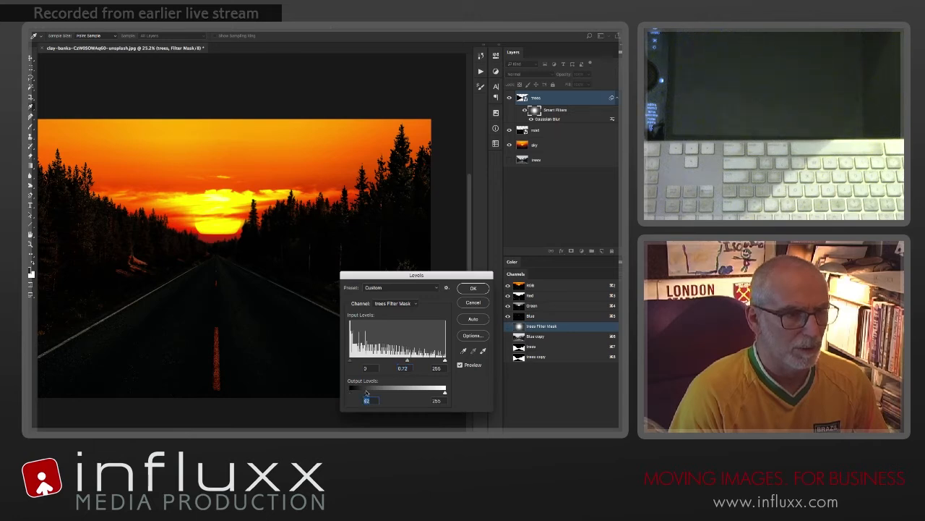
key(Return)
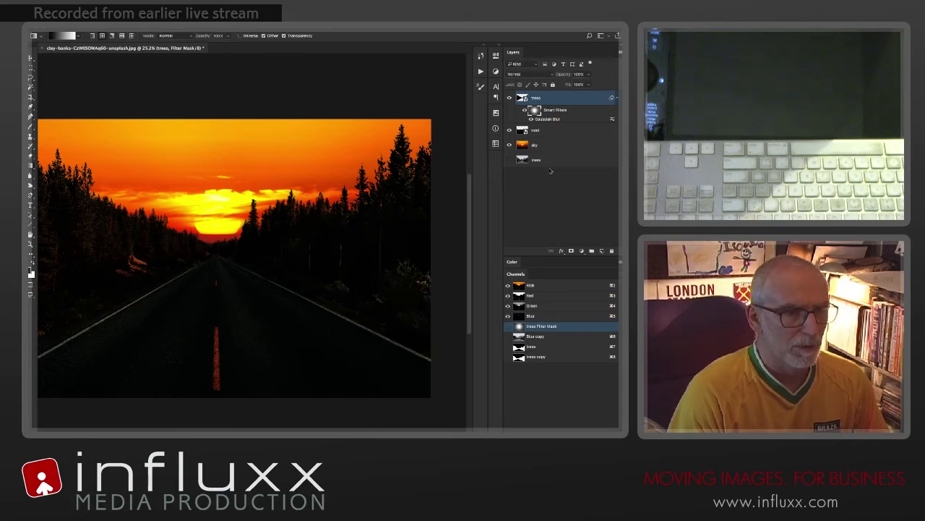
alt+click(535, 110)
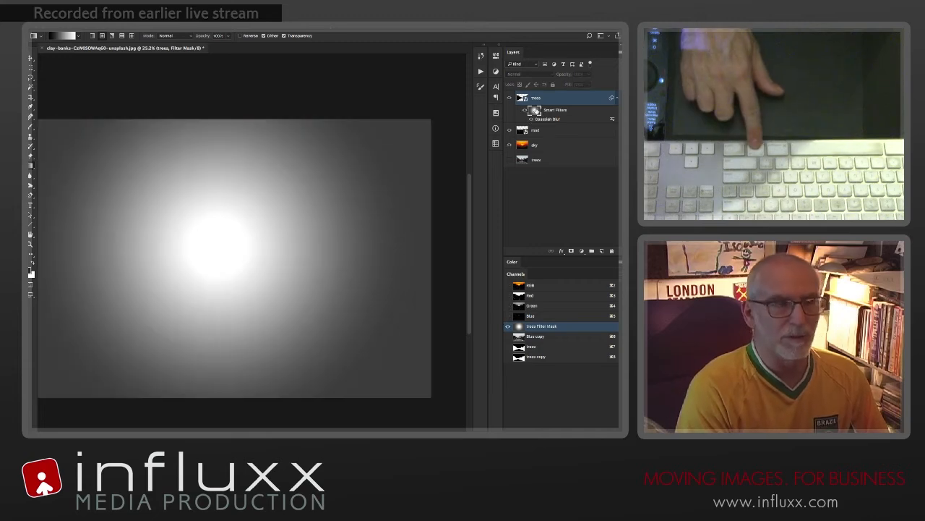
alt+click(535, 110)
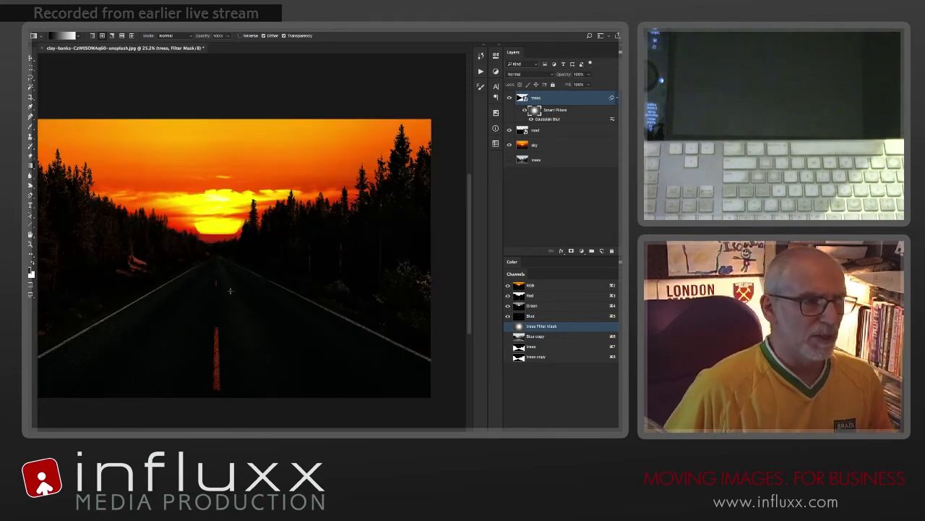
Step: Apply a Gaussian Blur smart filter of about 3.9 pixels to the road layer and replace its filter mask with a copy of the trees' mask
click(544, 130)
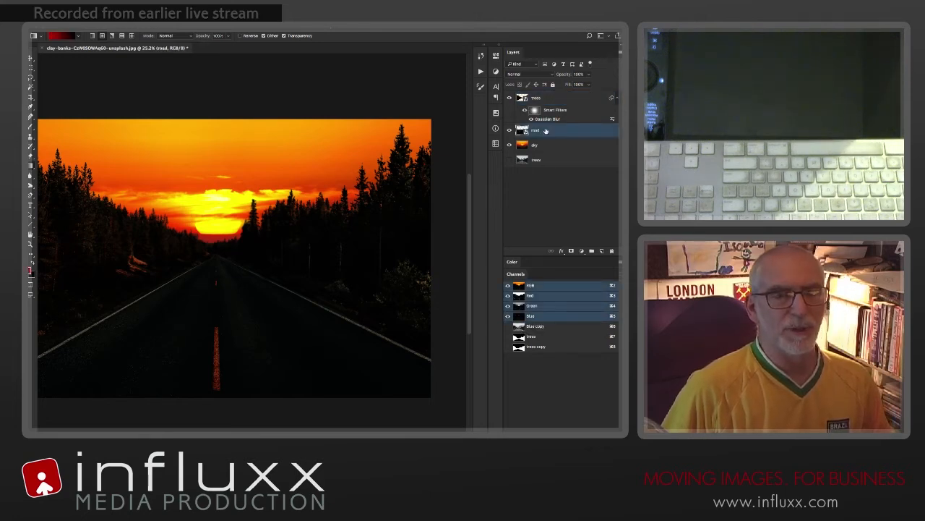
click(209, 24)
click(213, 30)
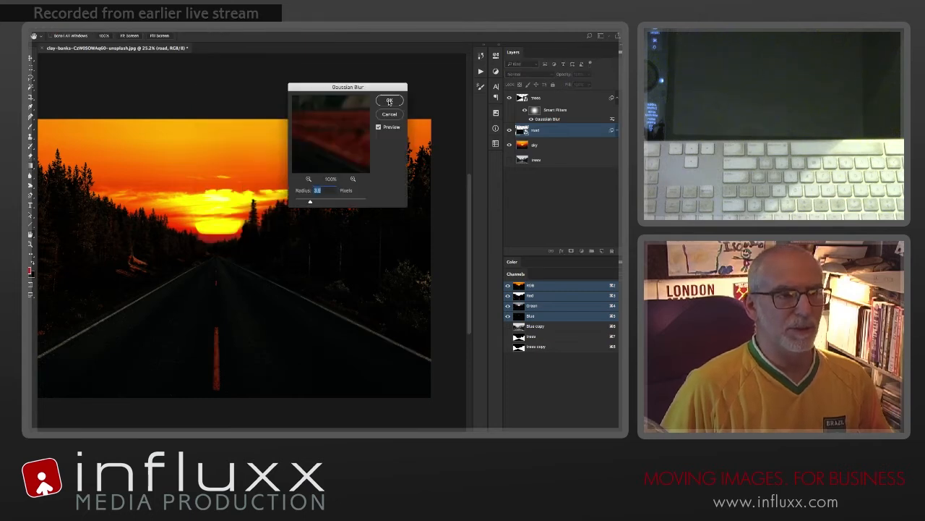
click(389, 101)
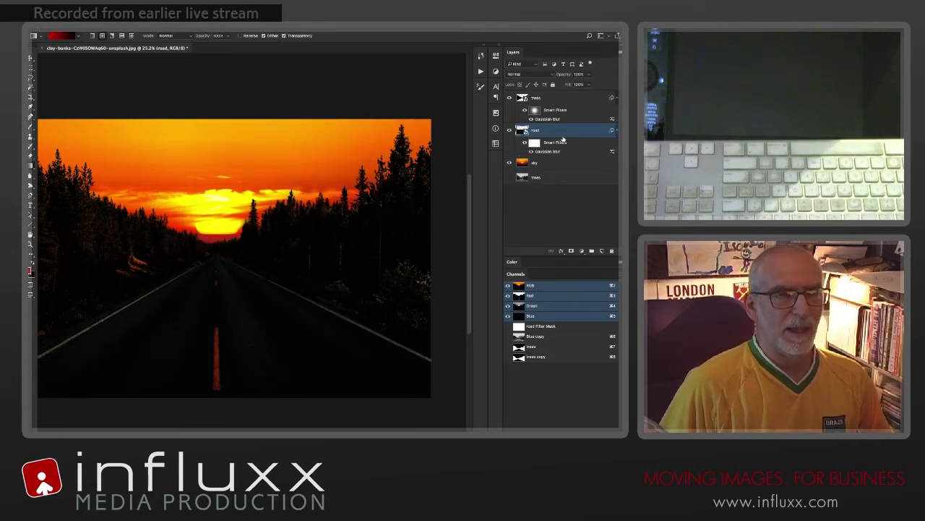
drag(527, 109, 537, 146)
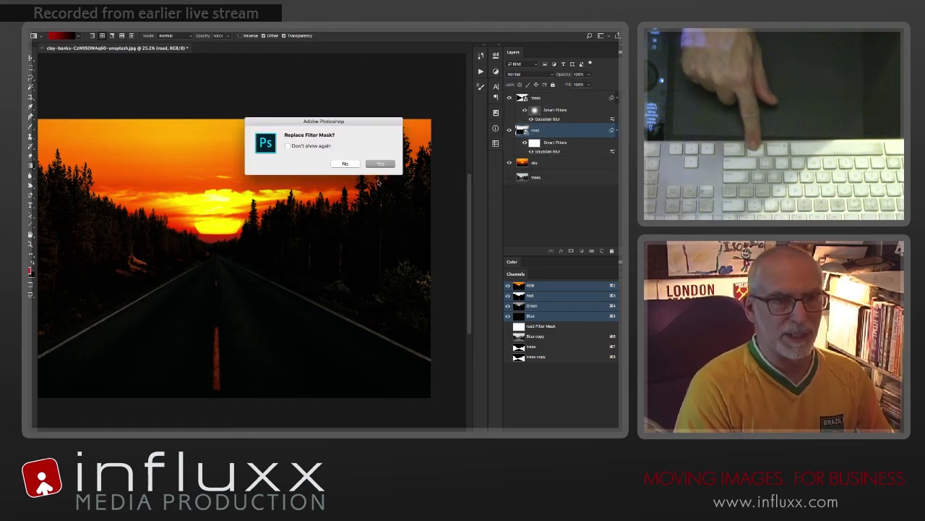
click(377, 165)
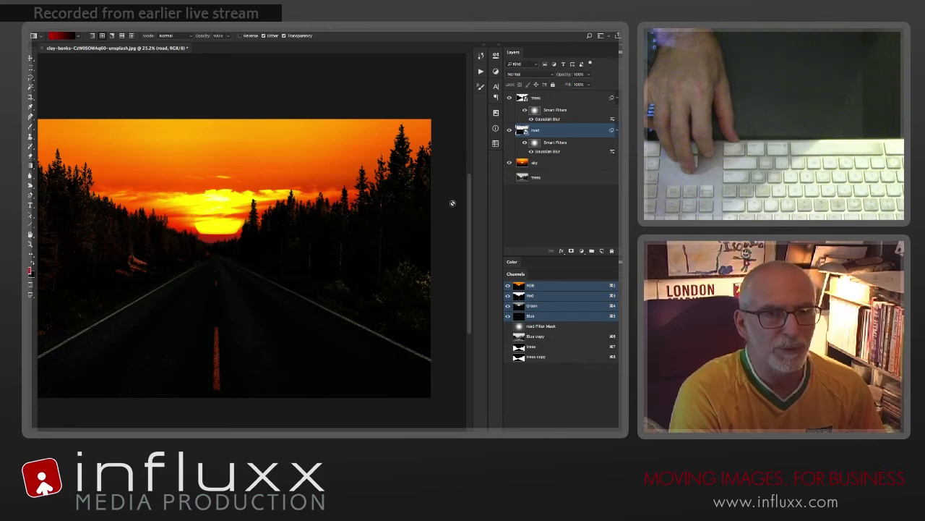
Step: On the sky layer, draw a circular selection centred on the sun with a 200 px feather
click(523, 165)
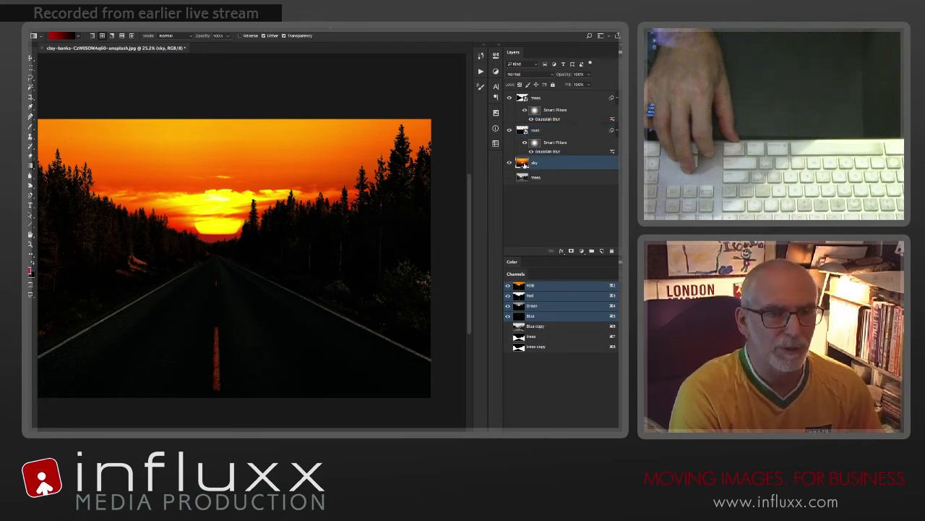
key(m)
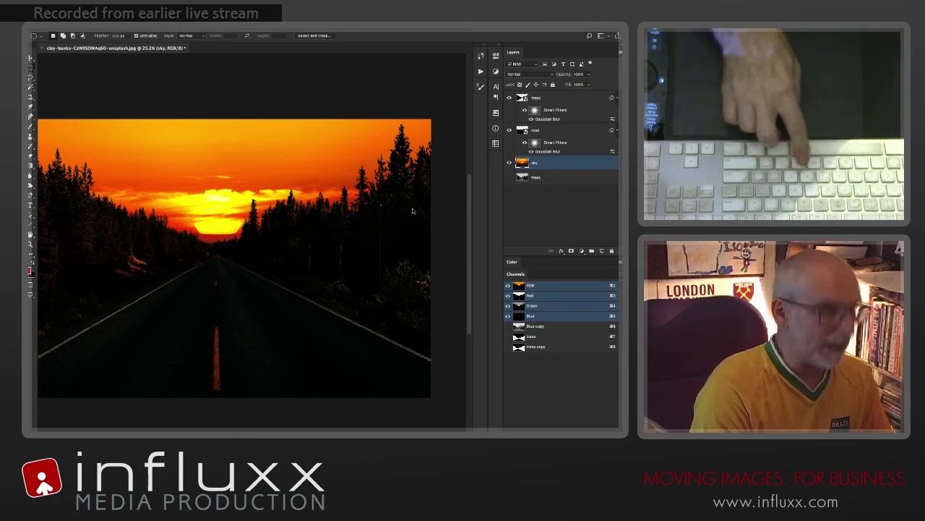
key(Return)
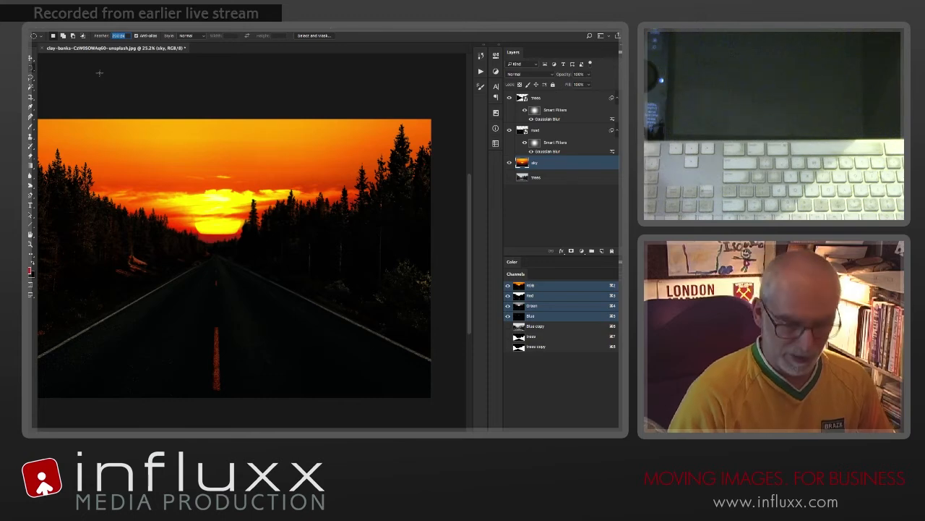
text(200)
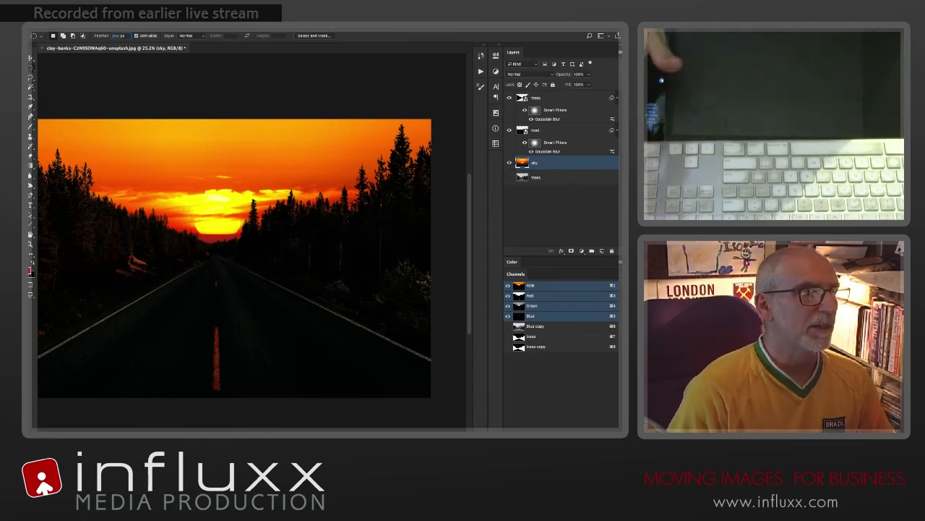
key(Return)
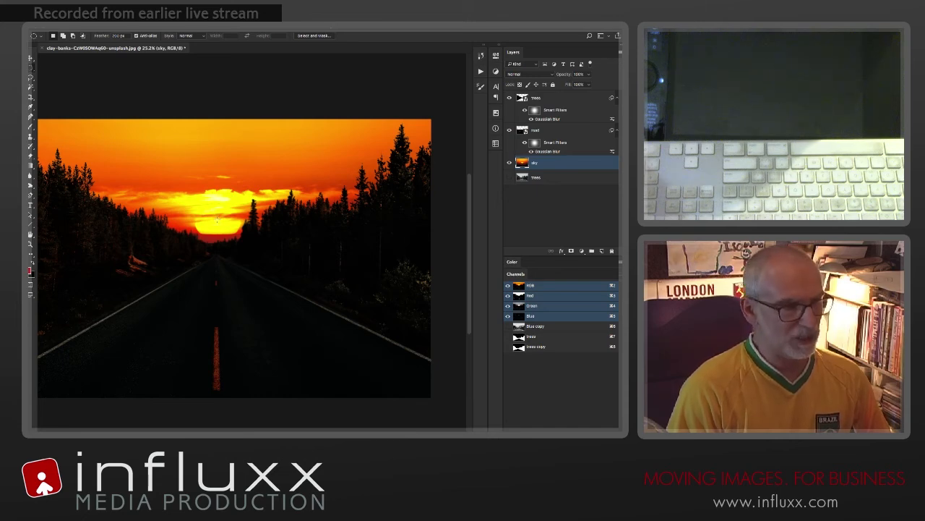
drag(217, 219, 297, 286)
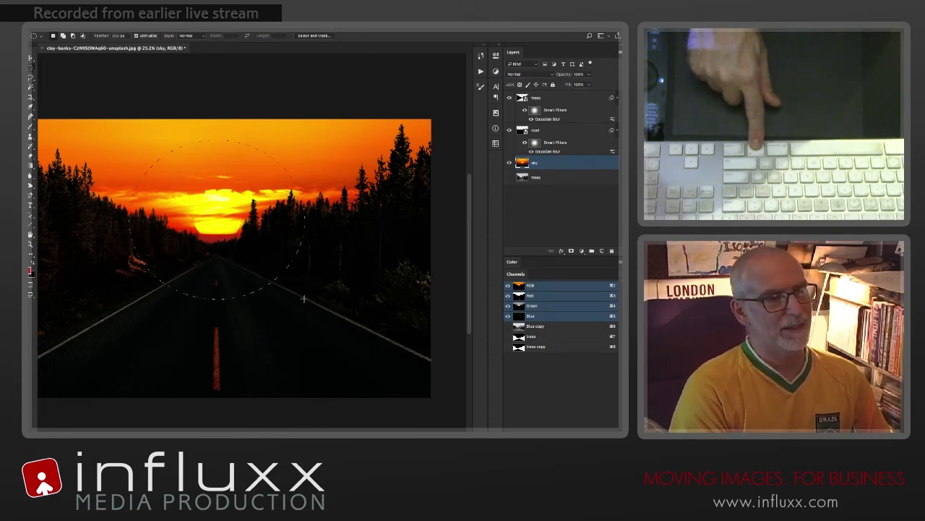
drag(303, 298, 302, 294)
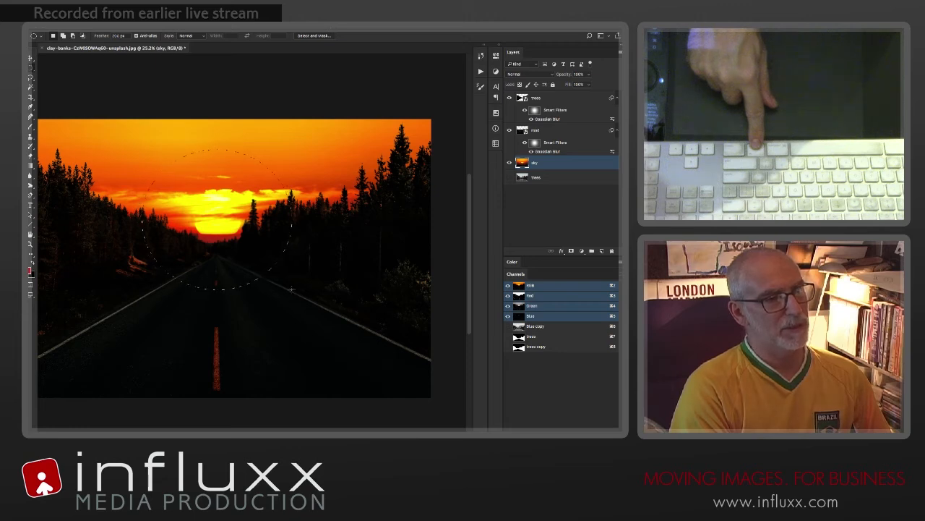
drag(295, 289, 295, 289)
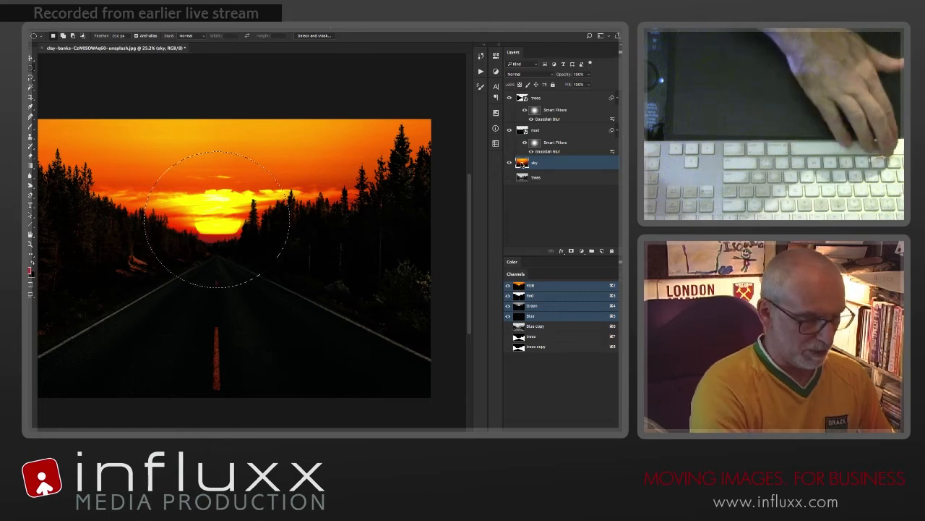
Step: Copy the selected sun area to a new layer and place that layer above the trees layer
key(ctrl+j)
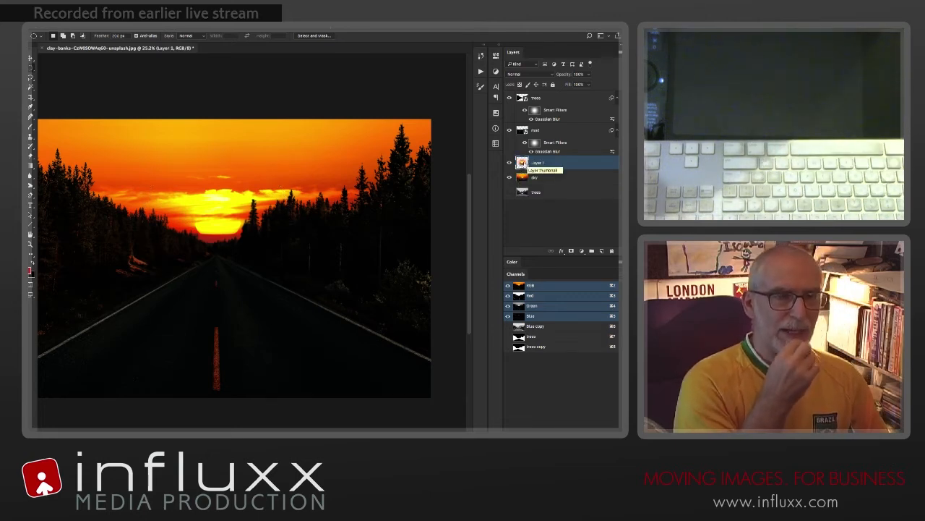
drag(522, 164, 539, 97)
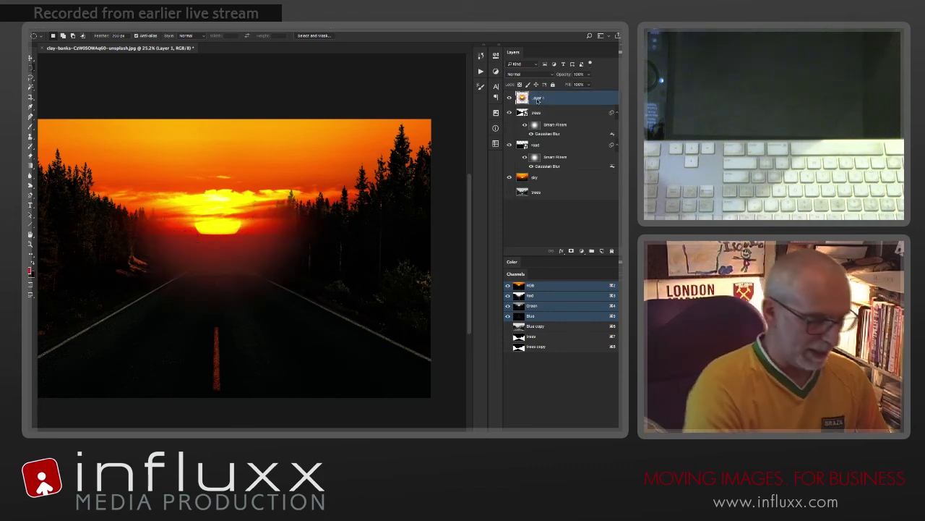
key(v)
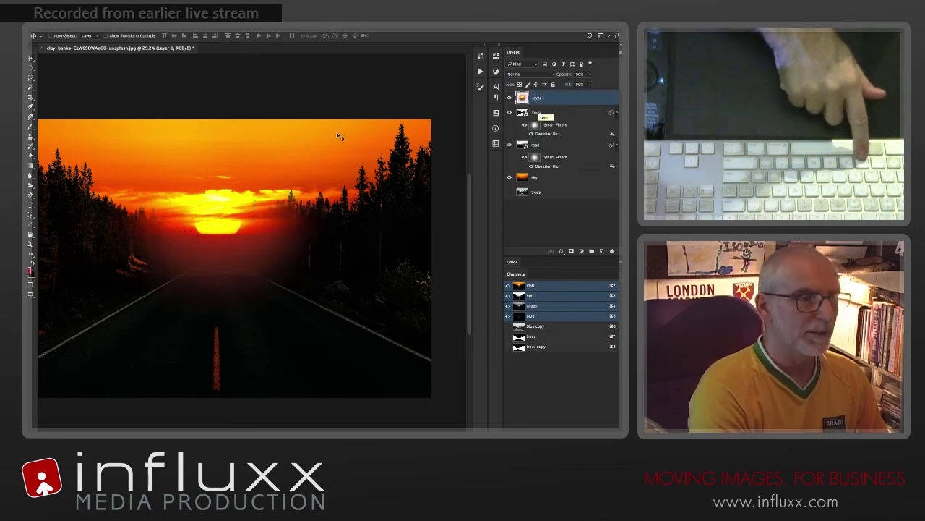
Step: Blur the sun copy with a Gaussian Blur of about 120 pixels, and compare the image with that layer hidden and shown
click(210, 27)
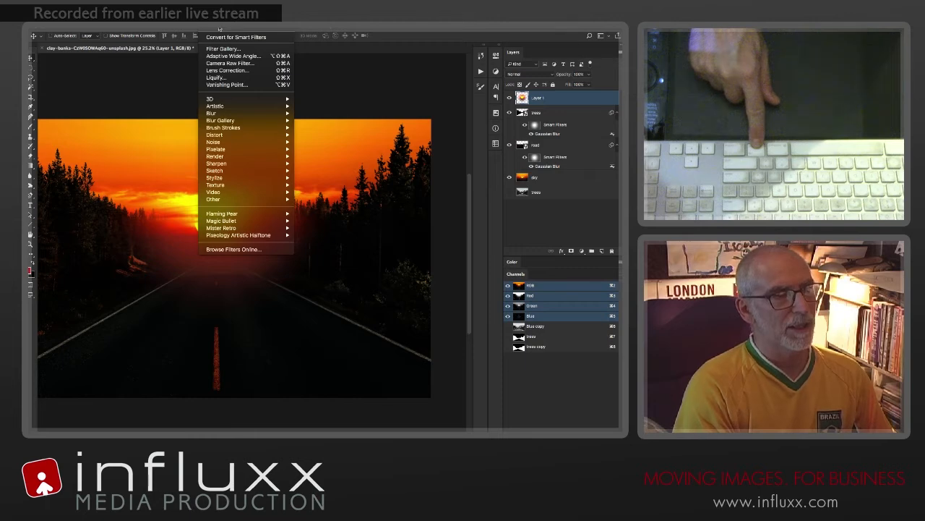
click(219, 29)
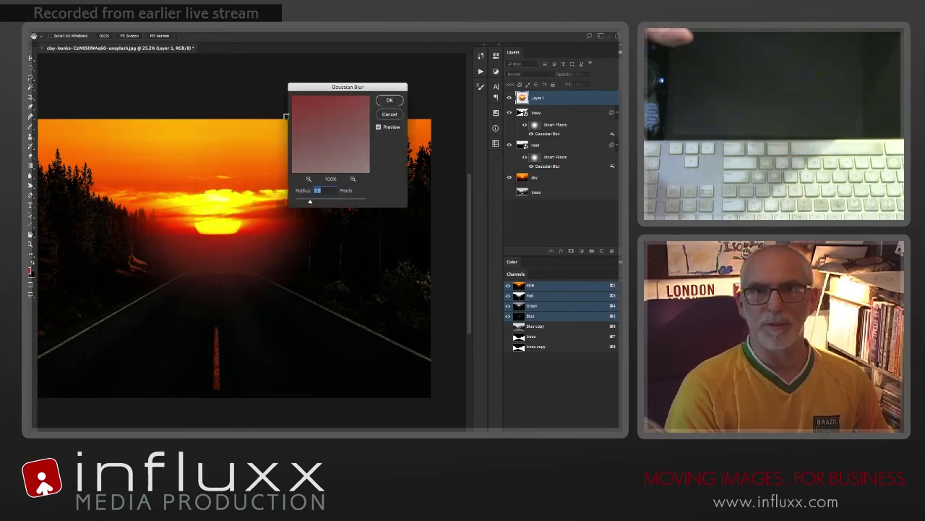
drag(325, 88, 236, 125)
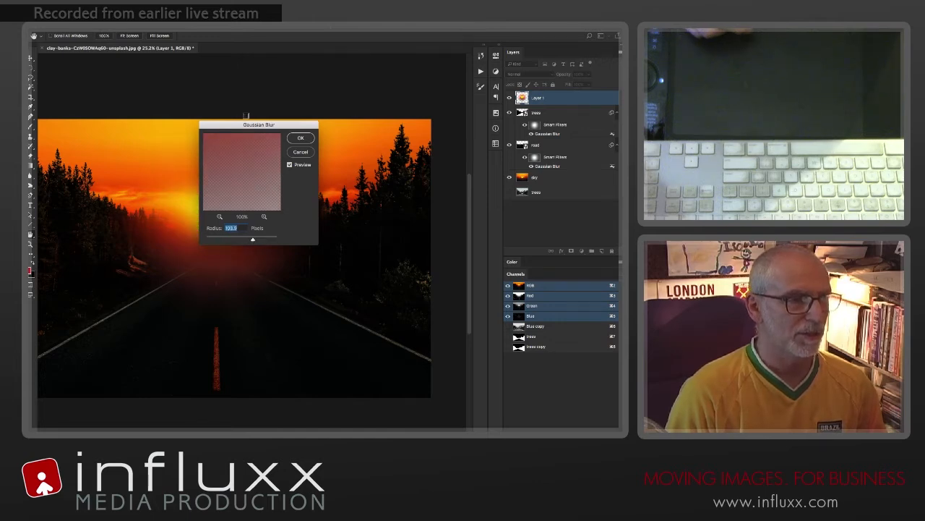
drag(244, 124, 347, 126)
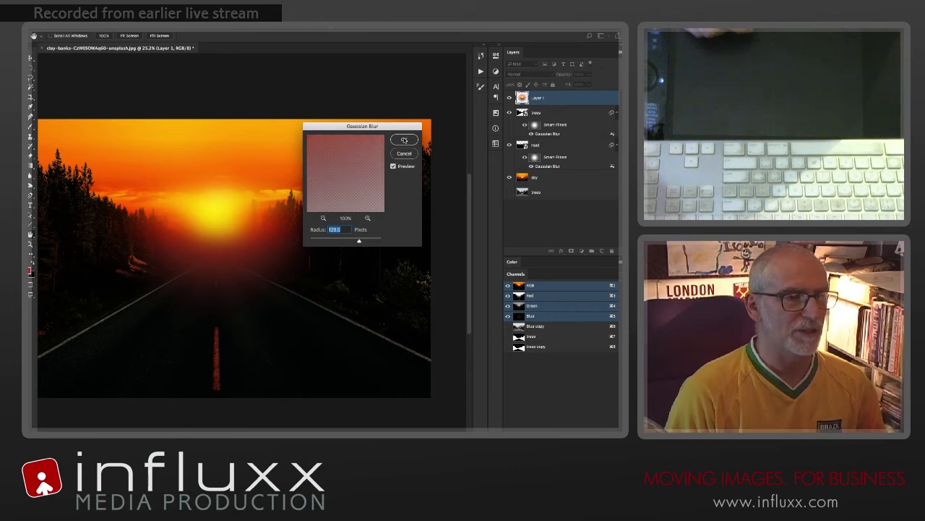
click(404, 139)
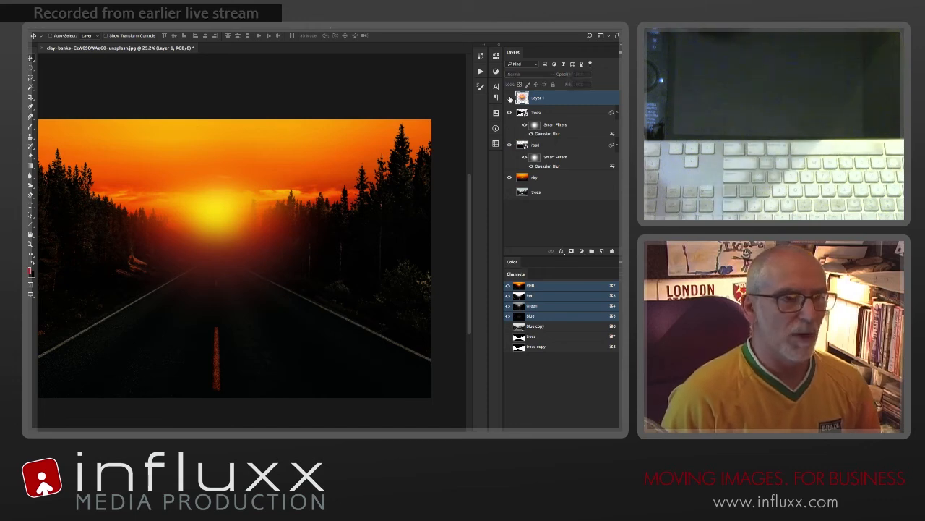
click(510, 99)
click(510, 98)
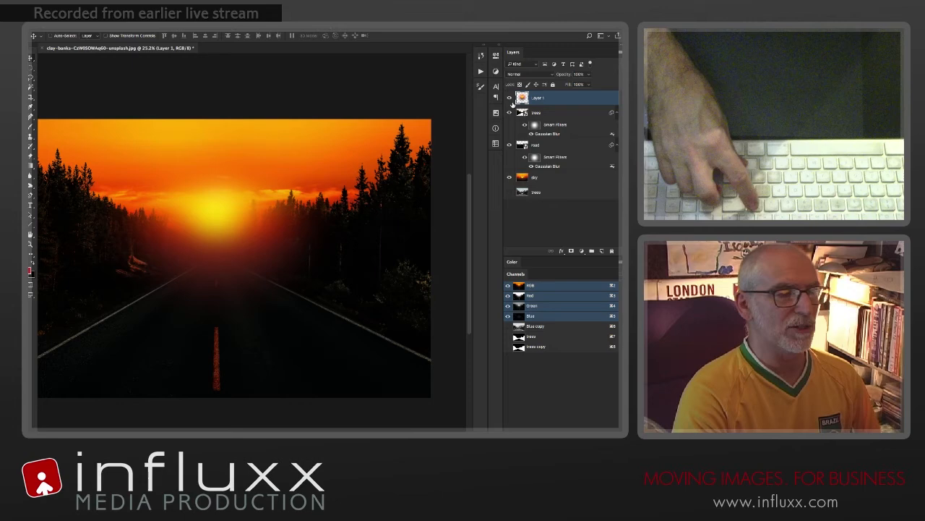
Step: Try the blurred sun layer's blending modes from Dissolve through Darken and Darker Color to Color Dodge
key(shift+plus)
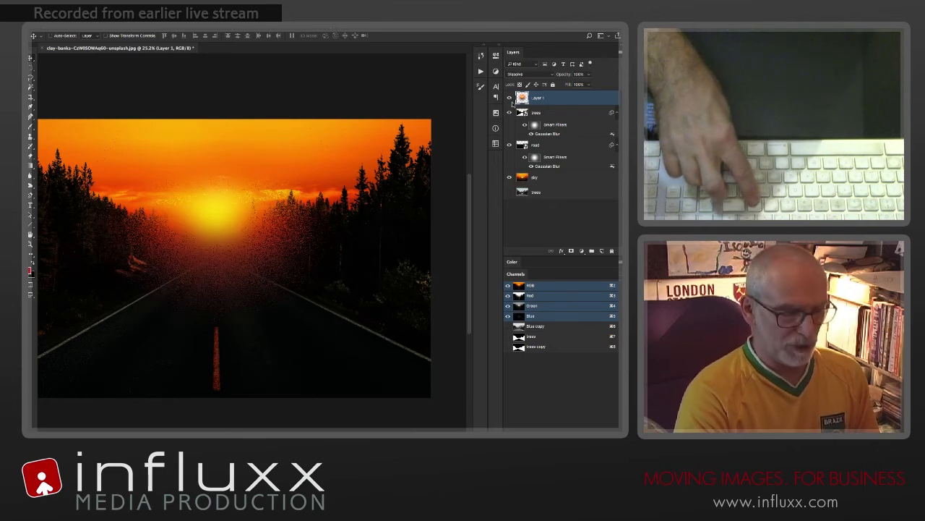
key(shift+plus)
key(shift+plus)
key(shift+plus)
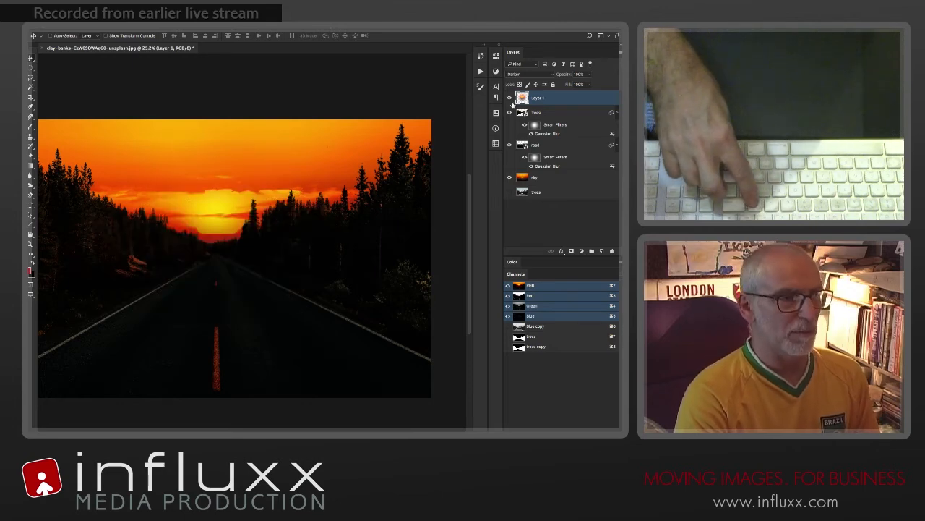
key(shift+plus)
key(shift+plus)
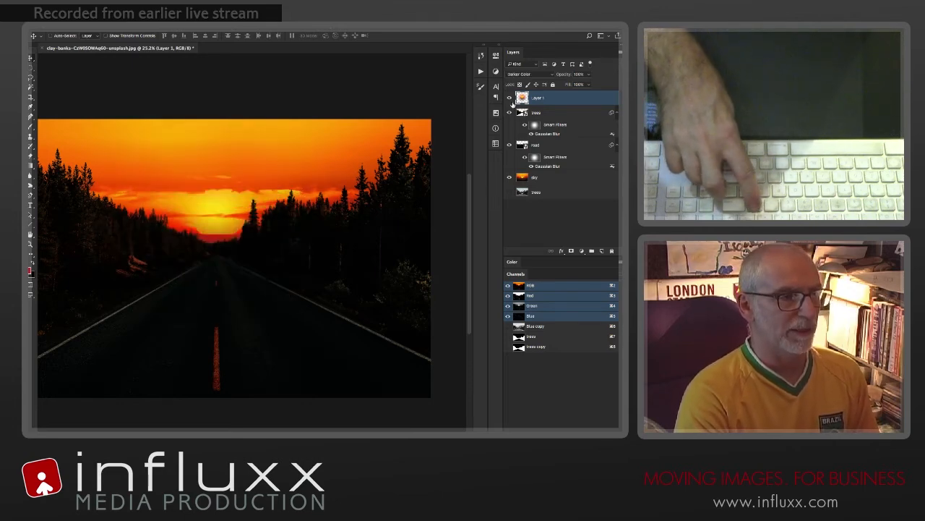
key(shift+plus)
key(shift+plus)
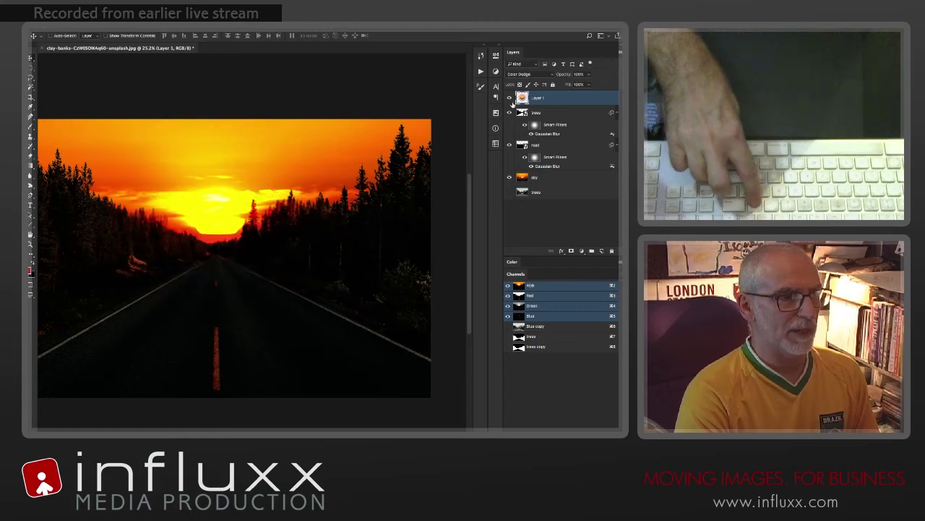
Step: Change the blurred sun layer's blending mode to Hard Light after trying Screen and Linear Dodge (Add), and move the glow down toward the road
key(shift+minus)
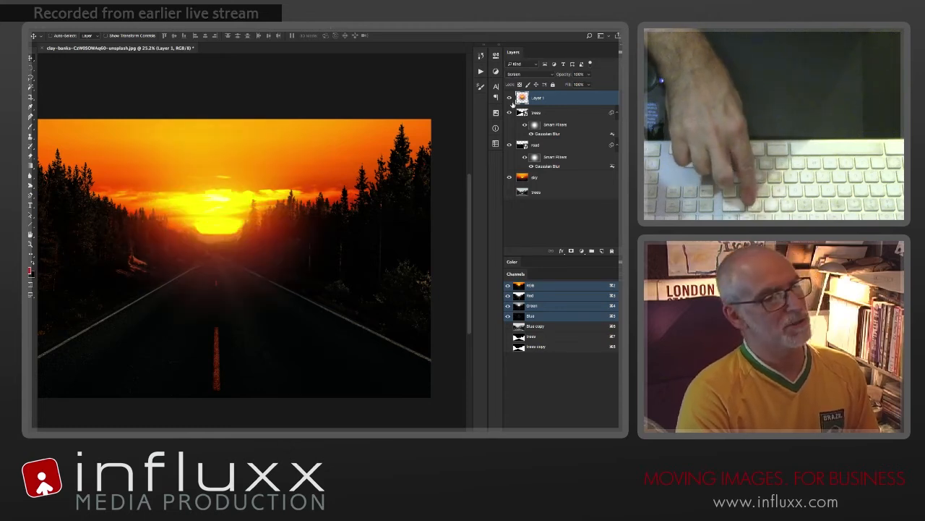
key(shift+plus)
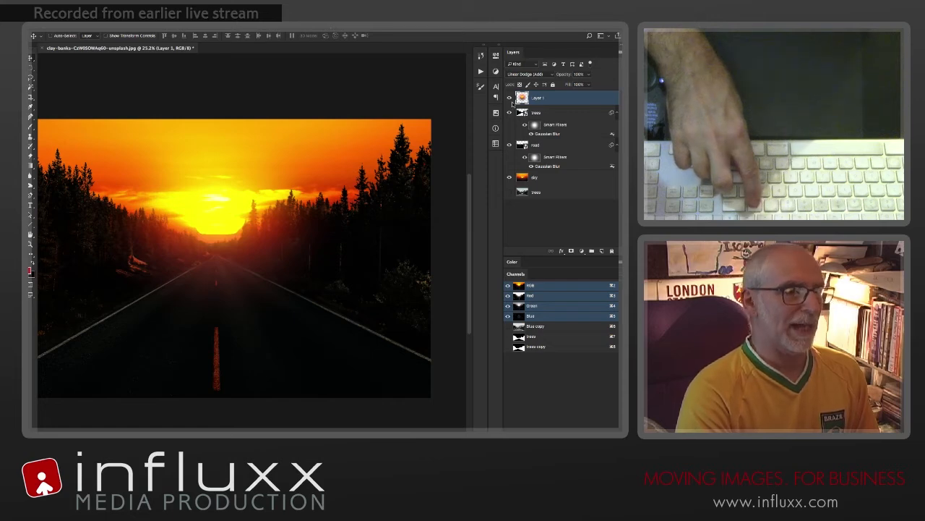
key(shift+plus)
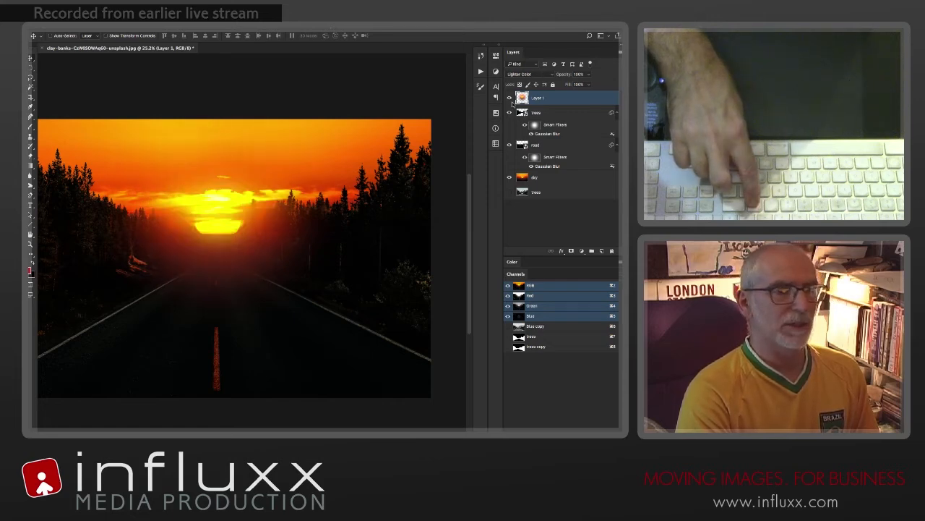
key(shift+plus)
key(shift+plus)
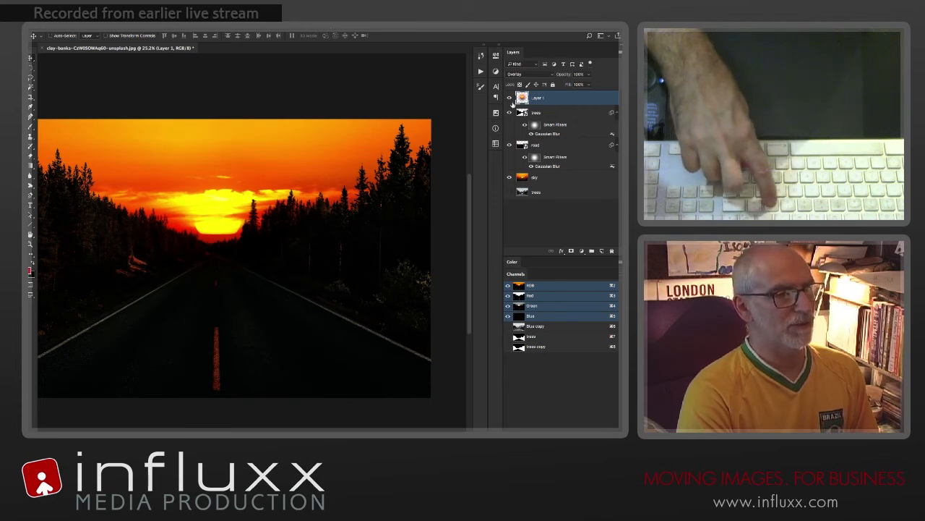
key(shift+plus)
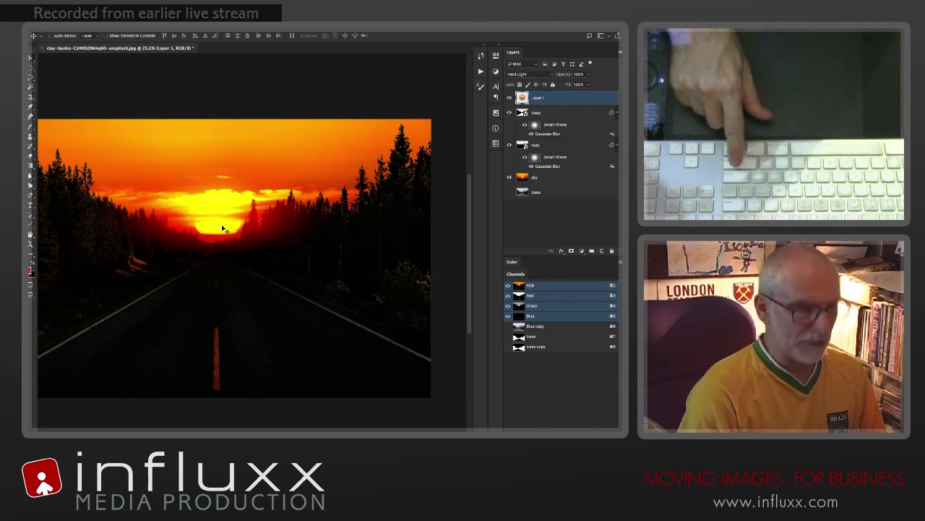
drag(226, 230, 215, 259)
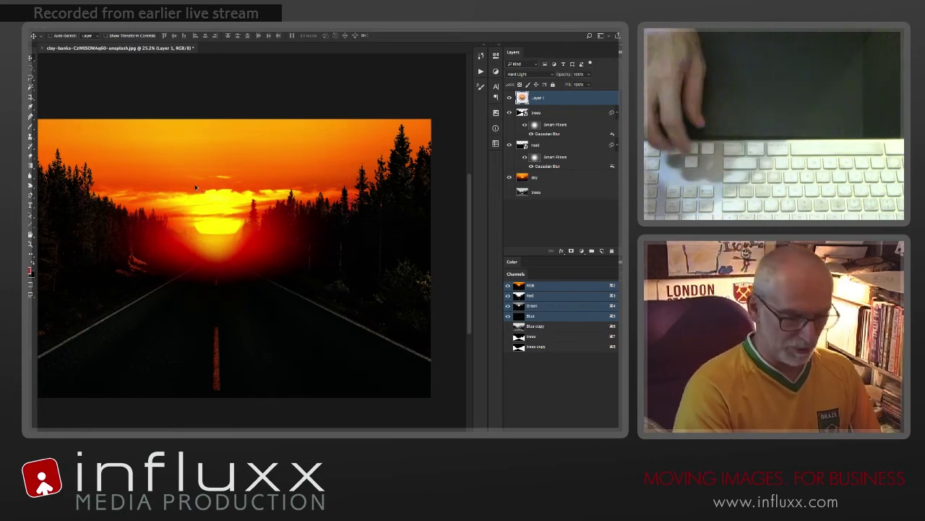
Step: Try the blurred sun layer's blending modes from Vivid Light through Linear Light, Pin Light, Divide and Hue to Luminosity
key(shift+plus)
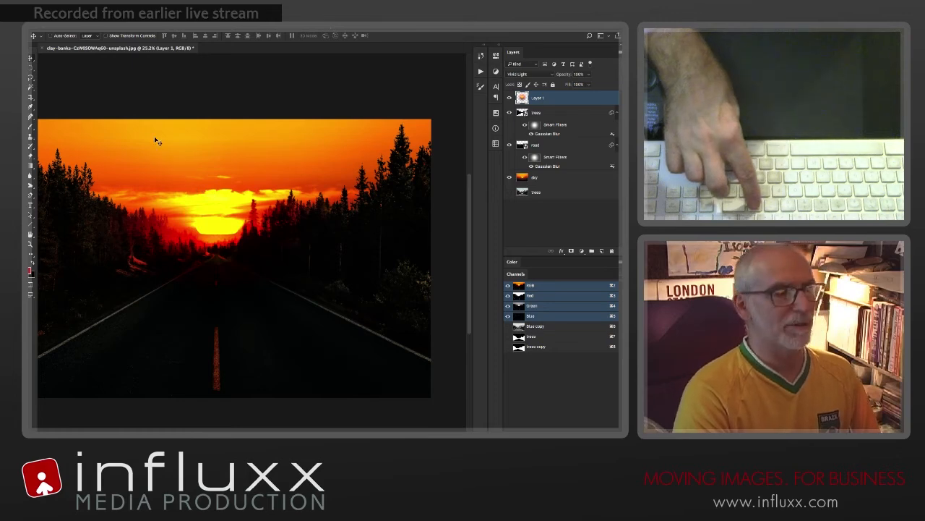
key(shift+plus)
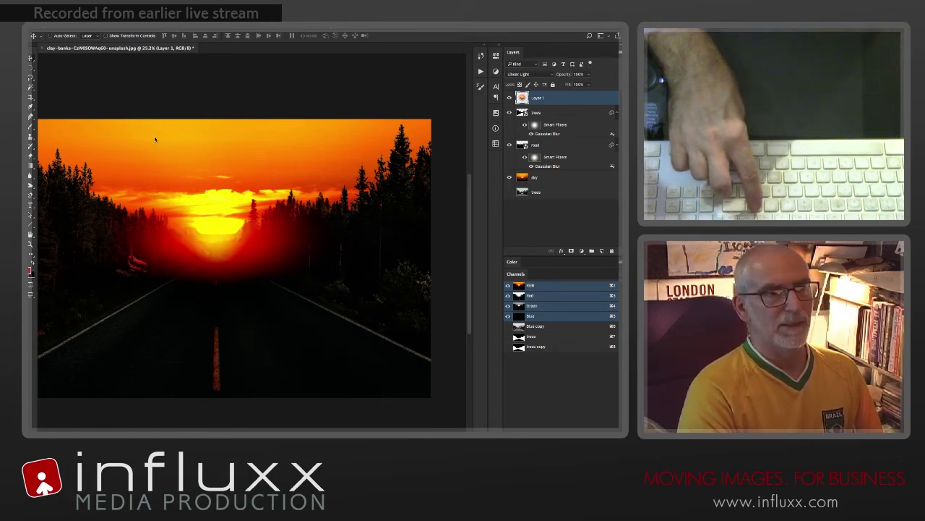
key(shift+plus)
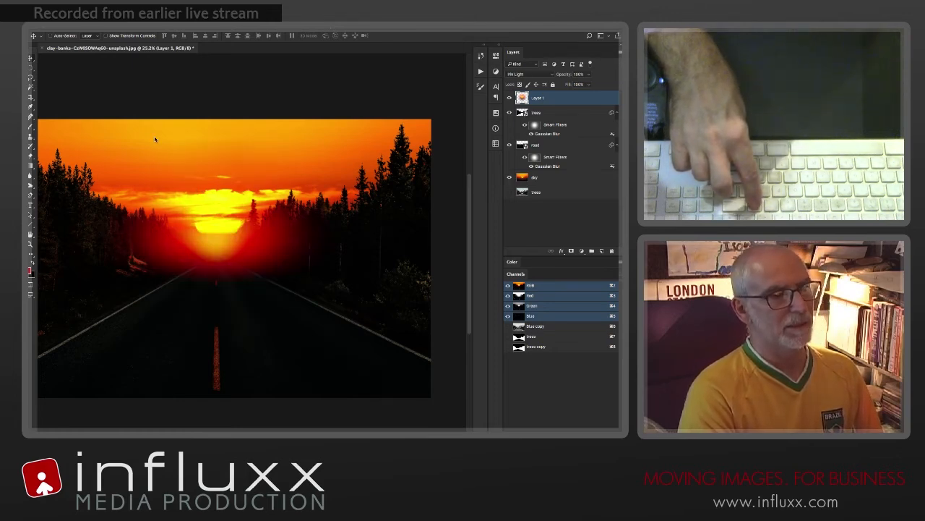
key(shift+plus)
key(shift+plus)
key(shift+plus)
key(shift+plus)
key(shift+plus)
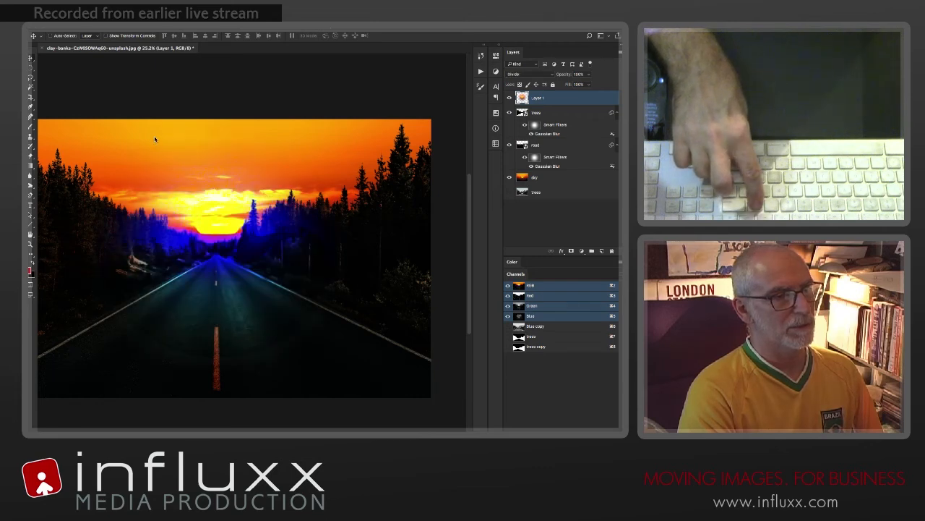
key(shift+plus)
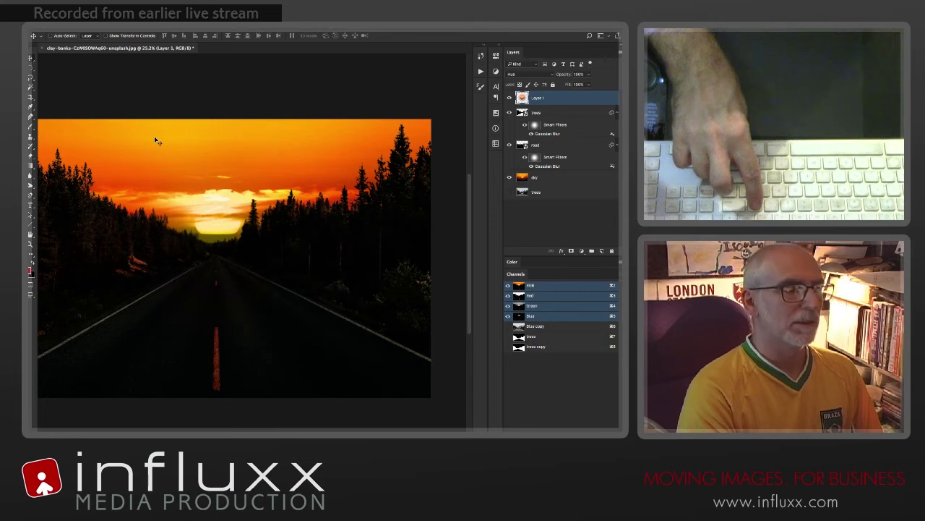
key(shift+plus)
key(shift+plus)
key(shift+plus)
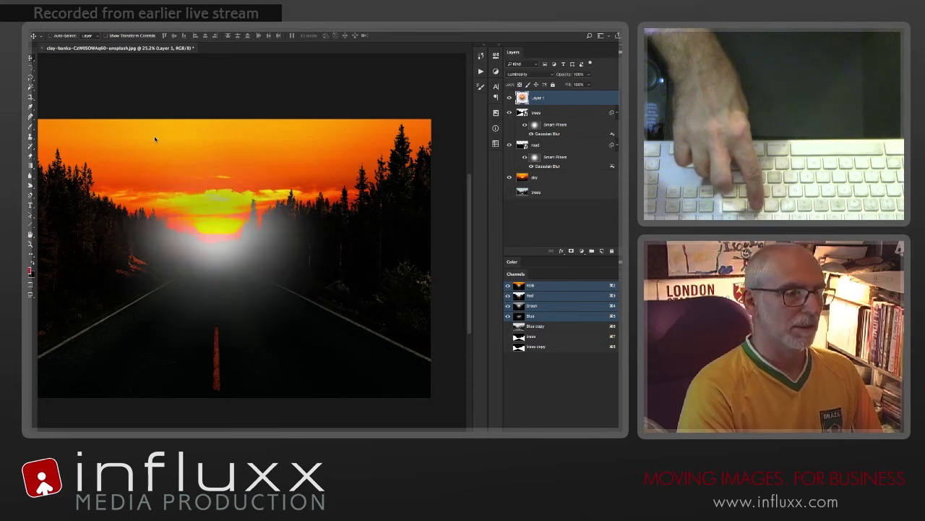
Step: Try Linear Burn on the blurred sun layer, and compare the Screen and Linear Dodge (Add) blending modes
key(shift+plus)
key(shift+plus)
key(shift+plus)
key(shift+plus)
key(shift+plus)
key(shift+plus)
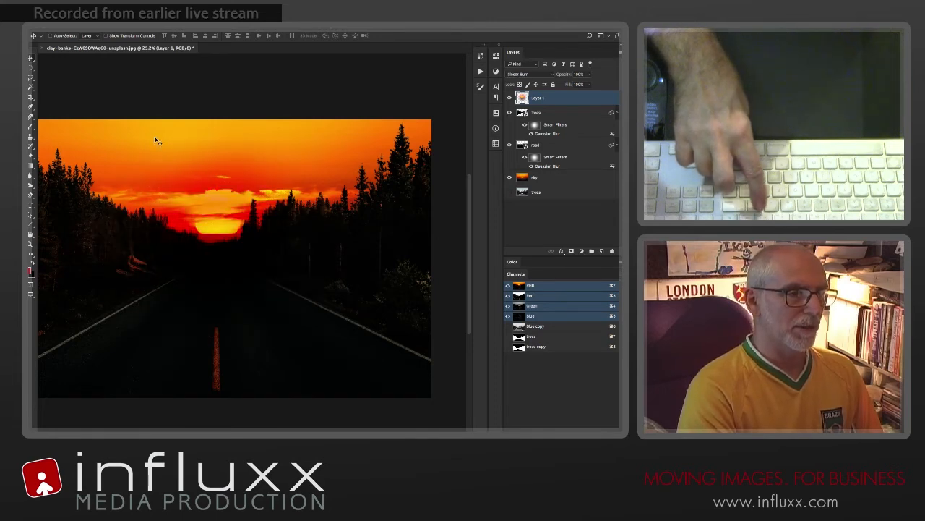
key(shift+plus)
key(shift+plus)
key(shift+plus)
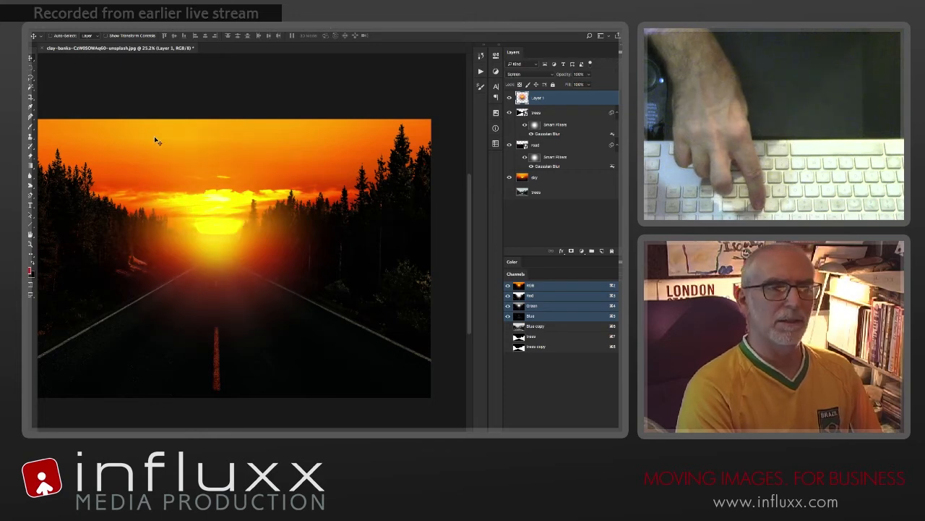
key(shift+plus)
key(shift+plus)
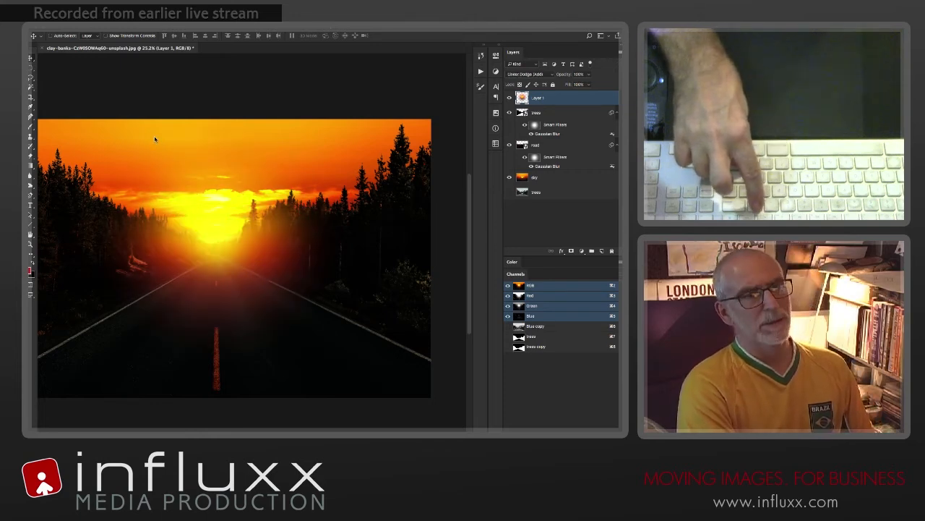
key(shift+plus)
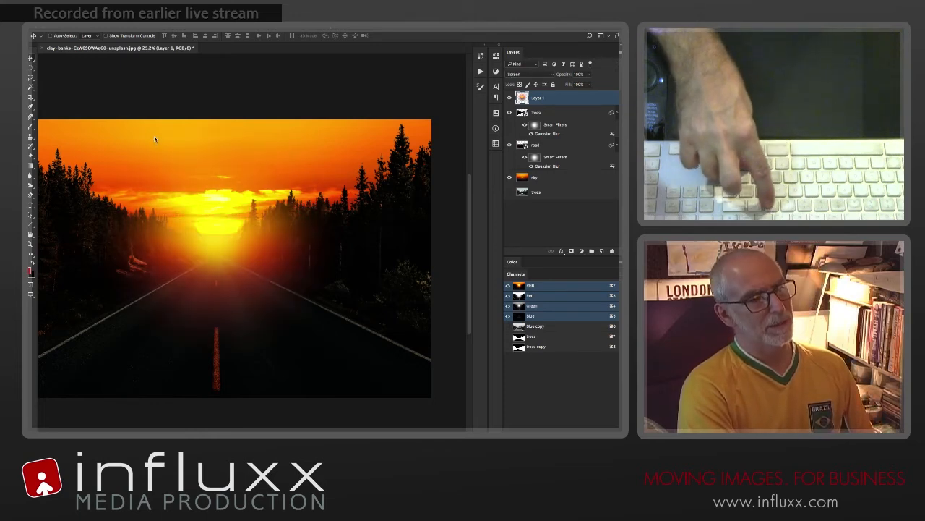
key(shift+minus)
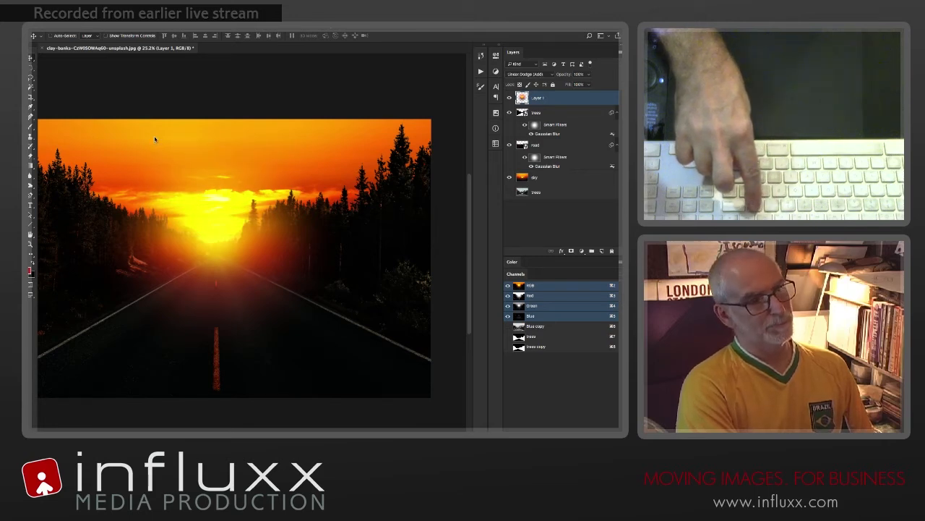
Step: Set the blurred sun layer's blending mode to Hard Light and lower its opacity to about 30%
key(shift+plus)
key(shift+plus)
key(shift+plus)
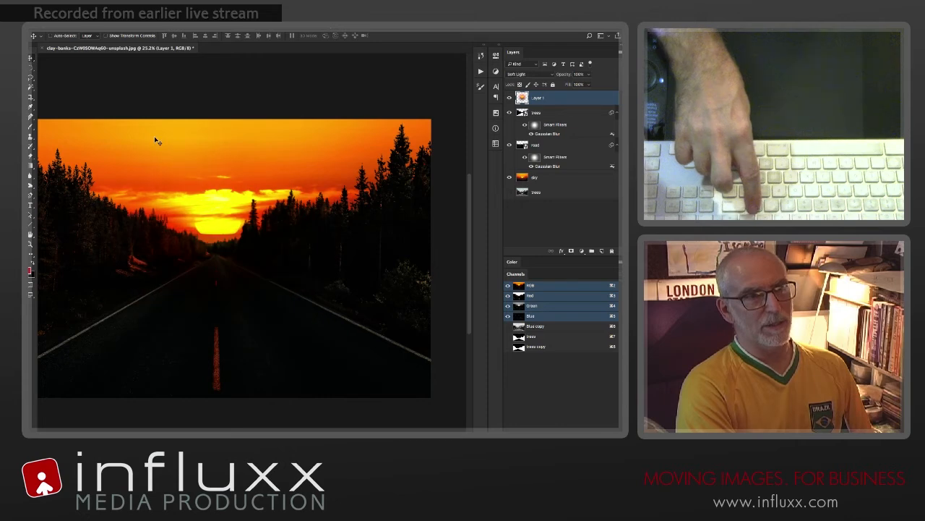
key(shift+plus)
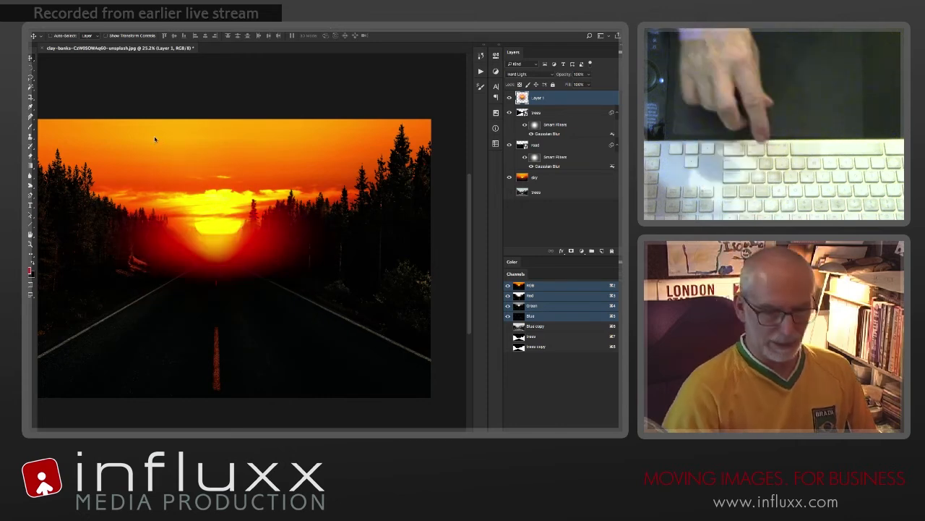
key(2)
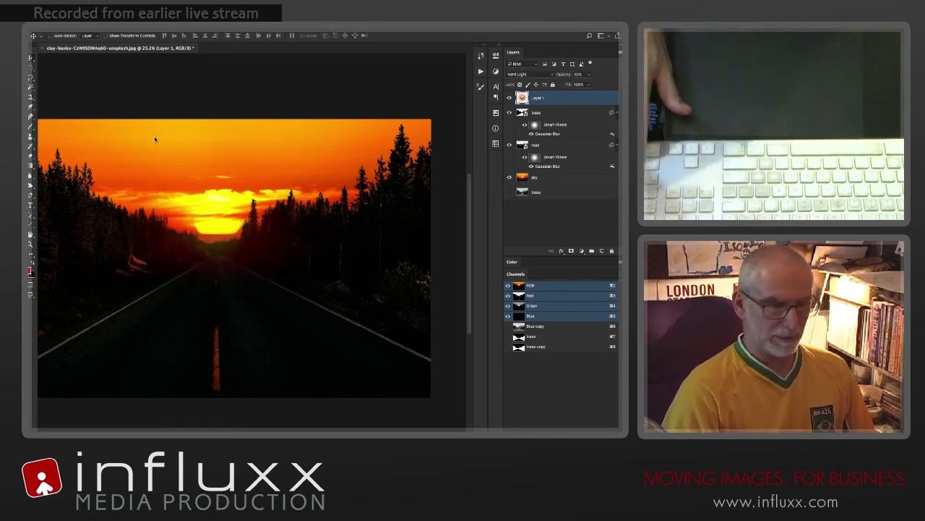
key(3)
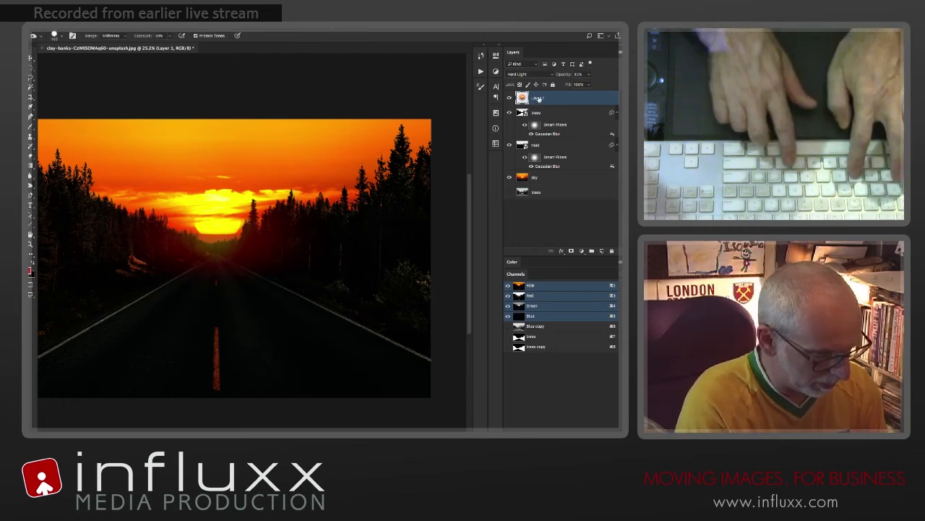
Step: Rename the blurred sun layer as glow
key(w)
double_click(538, 98)
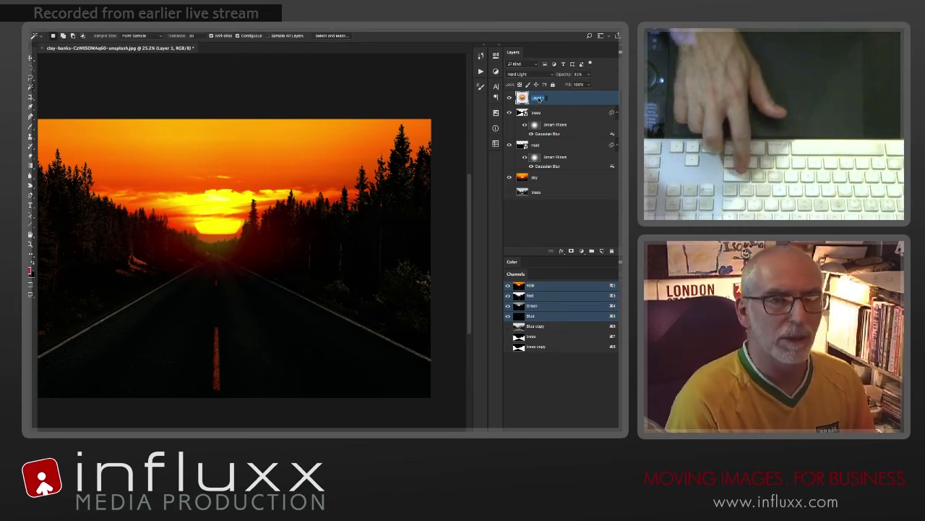
text(glow)
key(Return)
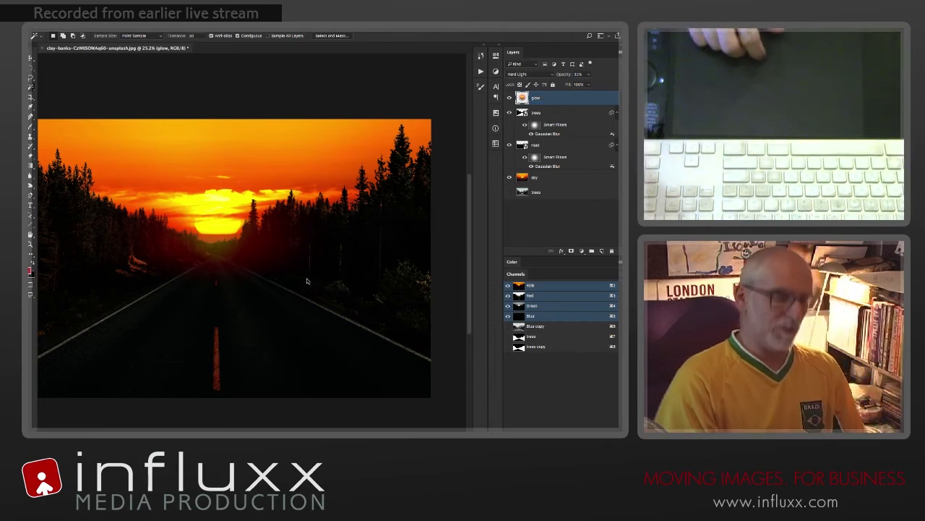
Step: Add a Curves adjustment layer above the glow layer and darken the image by moving the black point inward and pulling the midtones down
key(super+0)
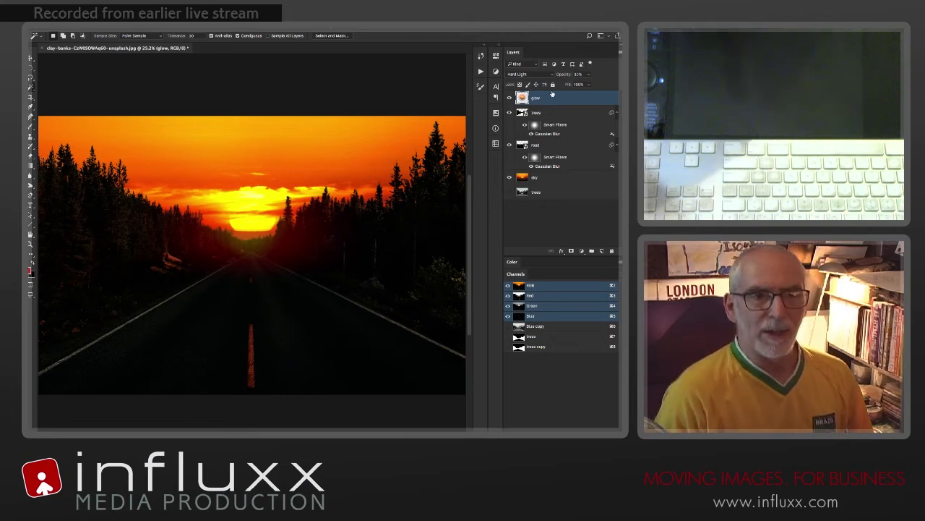
click(582, 251)
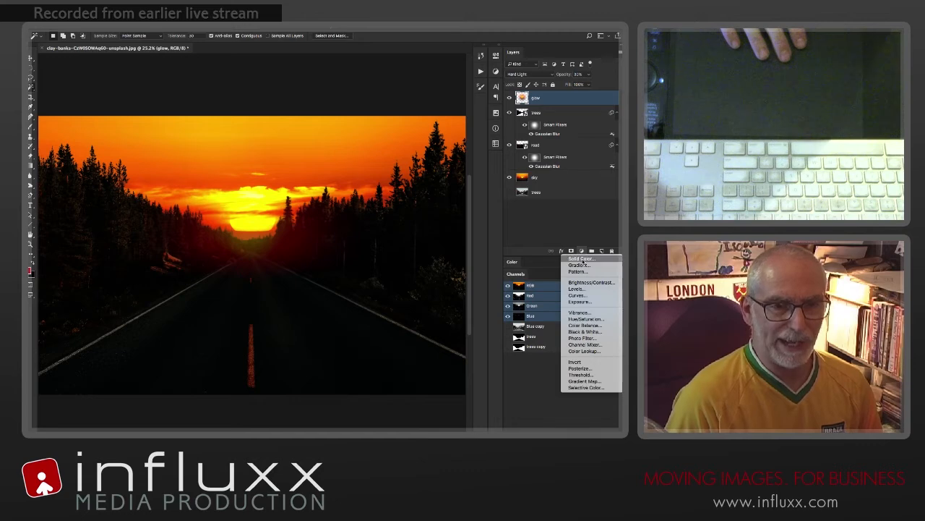
click(576, 294)
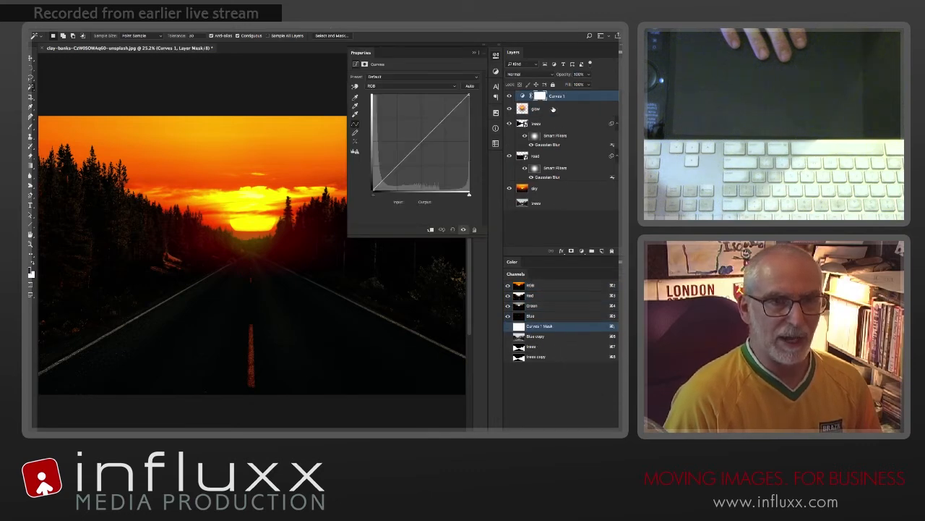
click(540, 96)
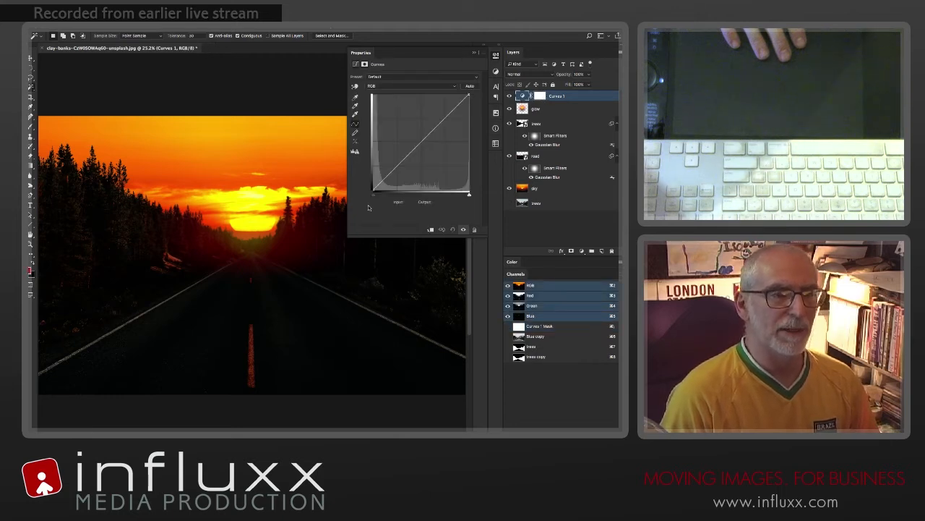
drag(373, 194, 398, 192)
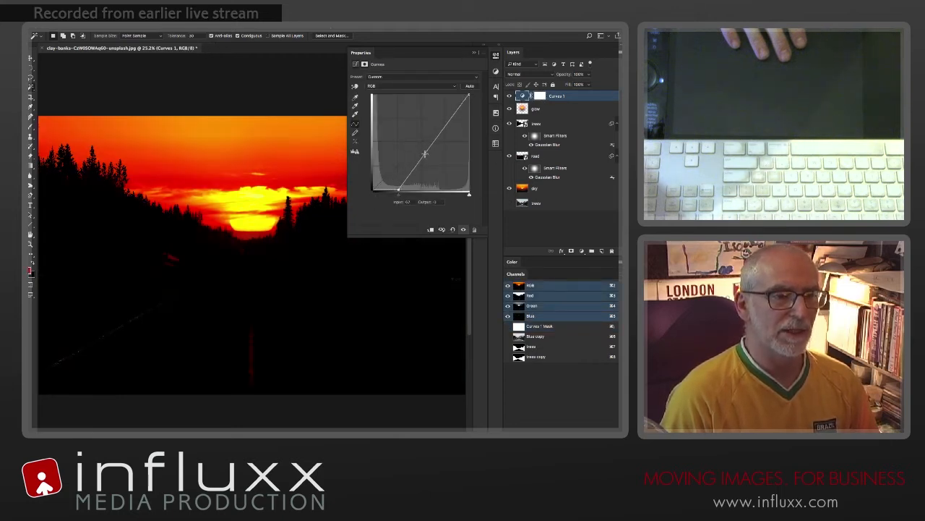
drag(424, 155, 427, 175)
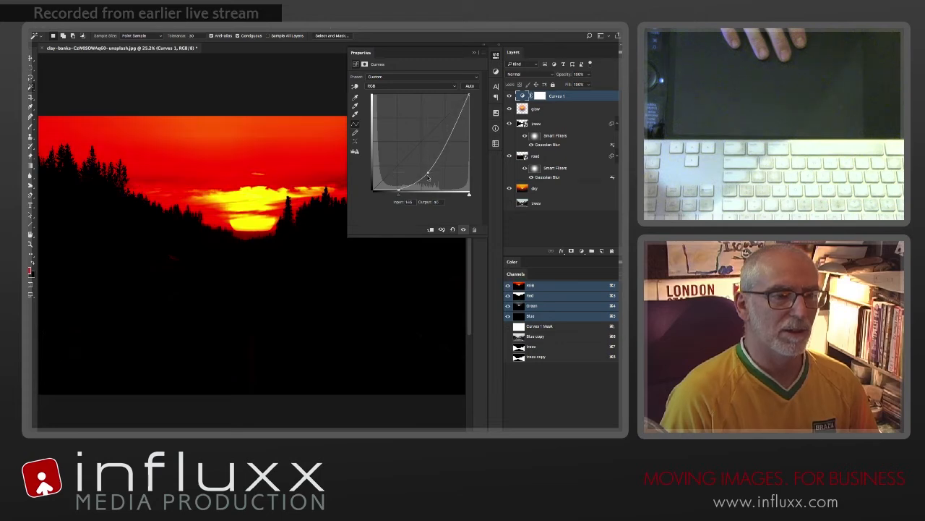
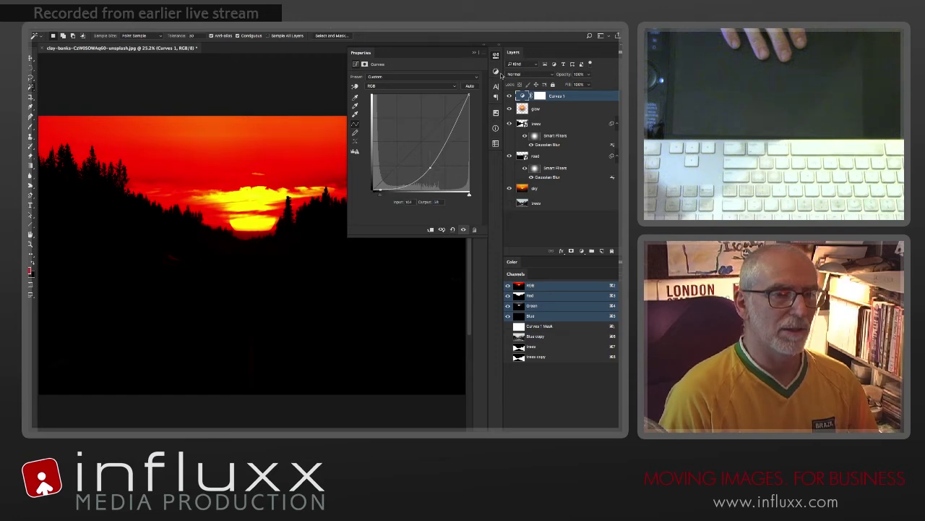
Step: Fill a large feathered elliptical selection on the Curves 1 mask with black, leaving the darkening only in the corners, and deselect
click(496, 57)
click(539, 96)
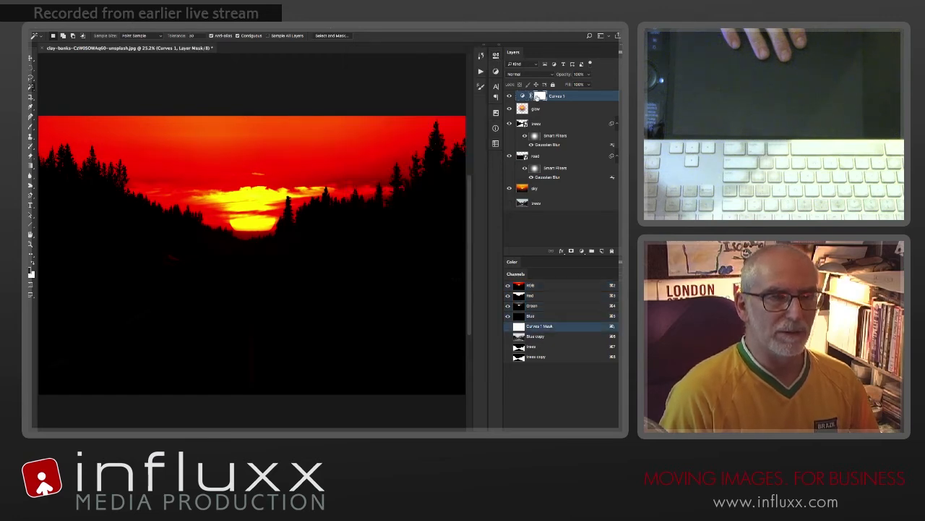
key(m)
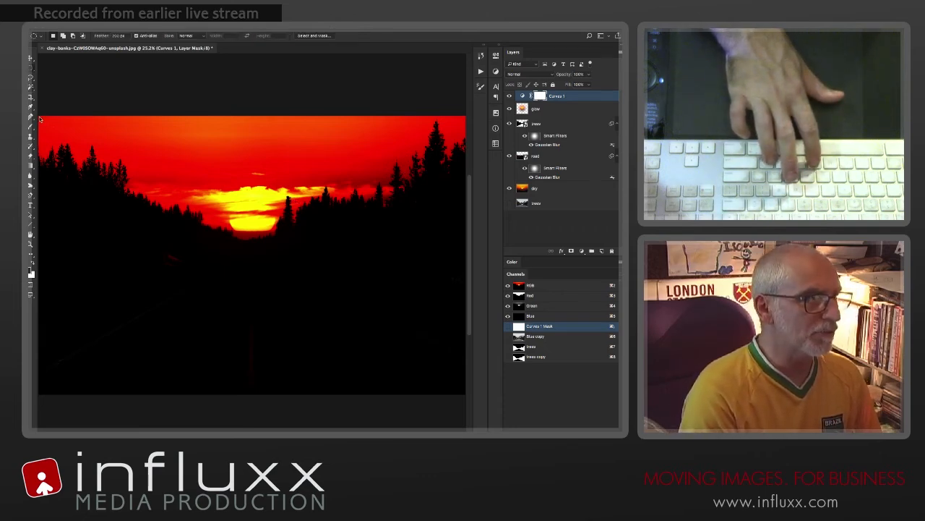
key(ctrl+minus)
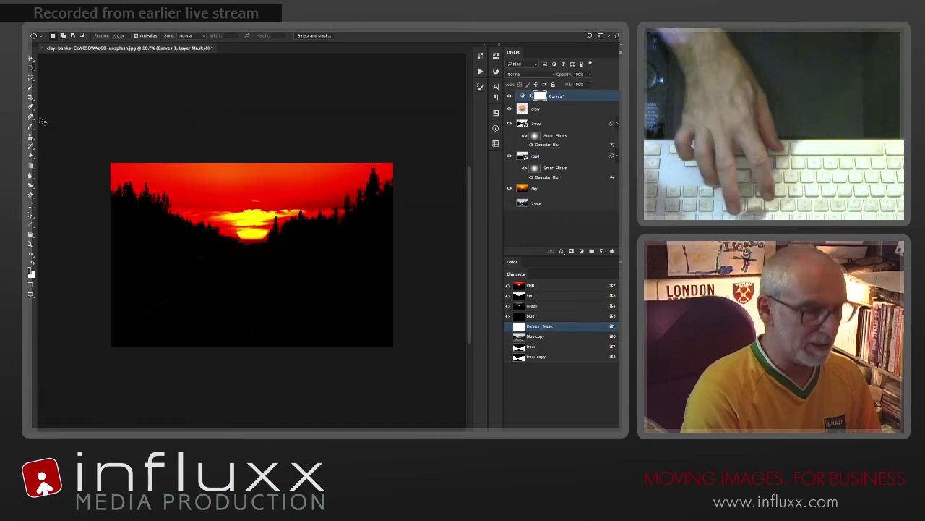
drag(106, 153, 409, 364)
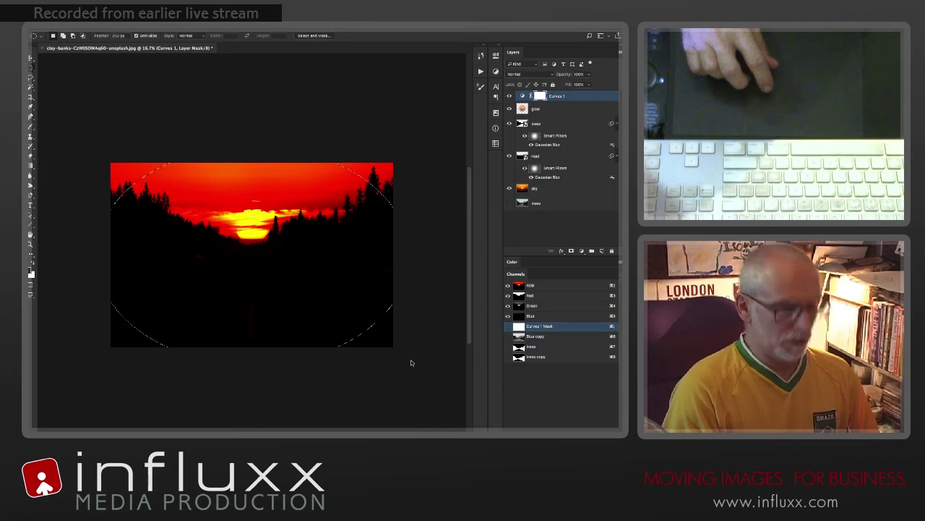
key(BackSpace)
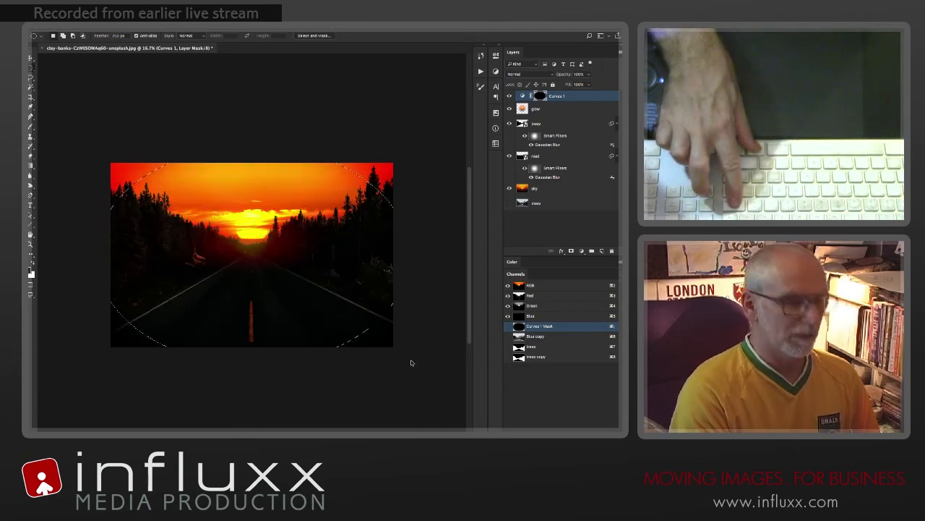
key(ctrl+d)
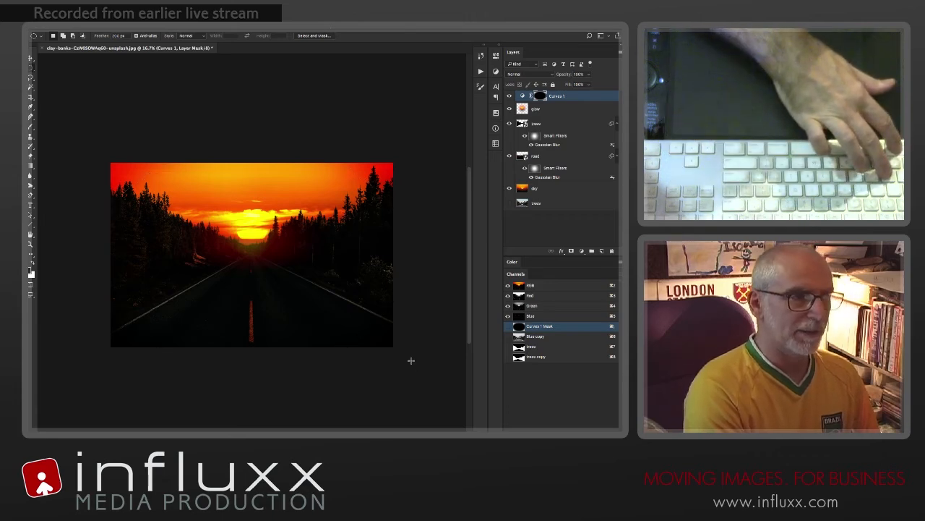
Step: Compare the image with and without the Curves 1 vignette by toggling the layer's visibility
click(509, 96)
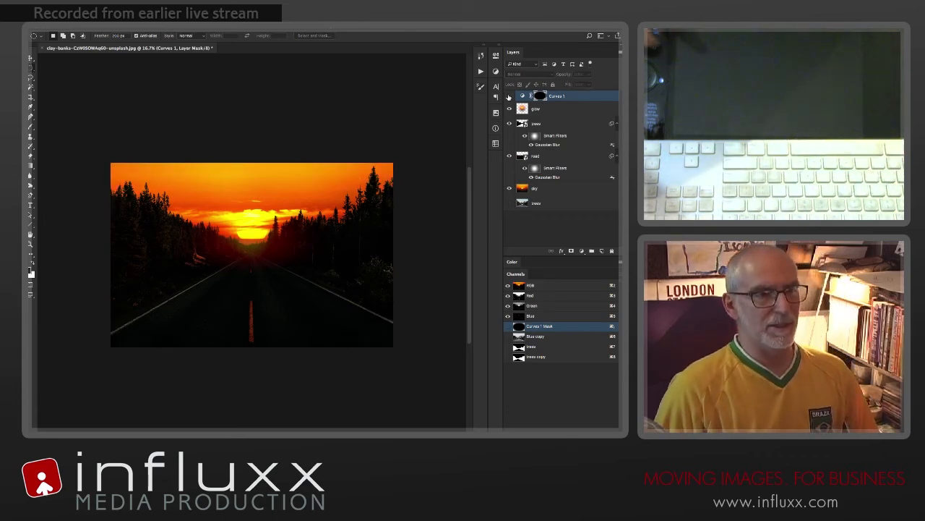
click(509, 96)
click(509, 96)
click(509, 96)
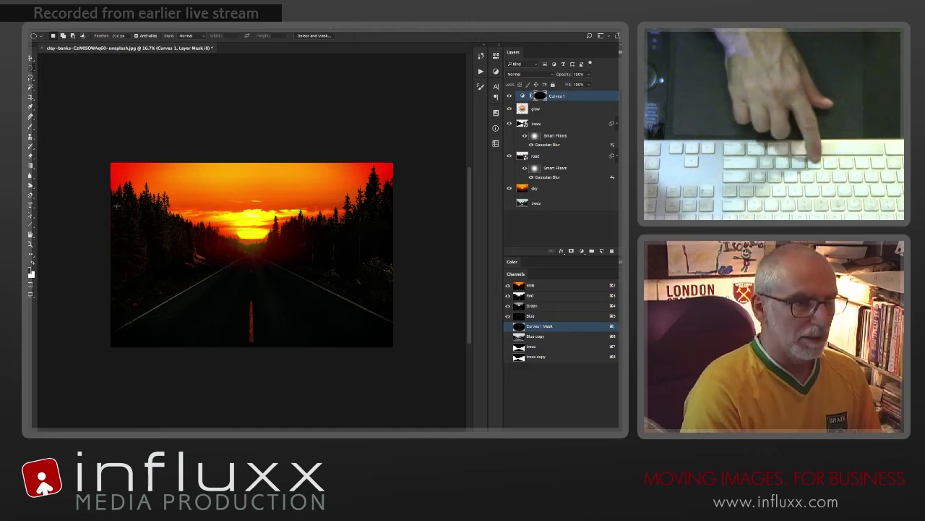
Step: Fill a rectangular selection feathered 200 px, just inside the image edges, with black on the Curves 1 mask and deselect
key(shift+m)
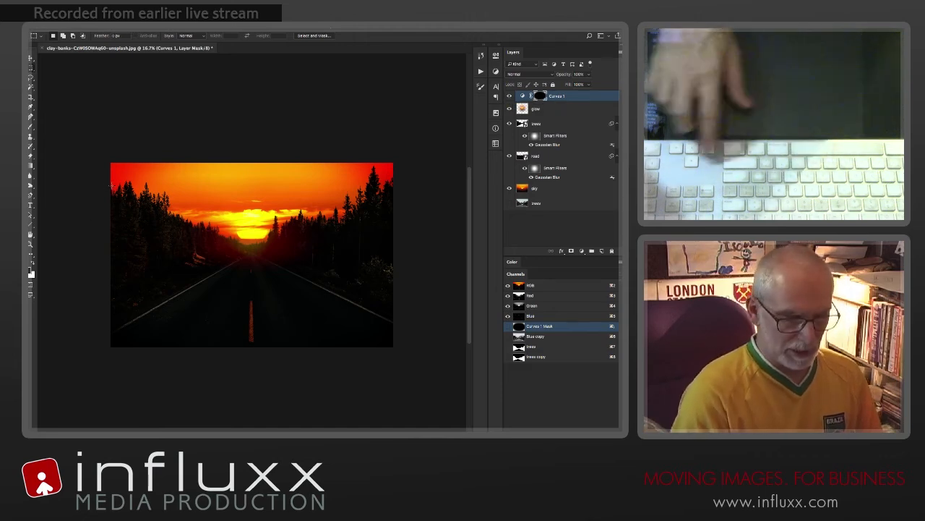
key(Return)
text(20)
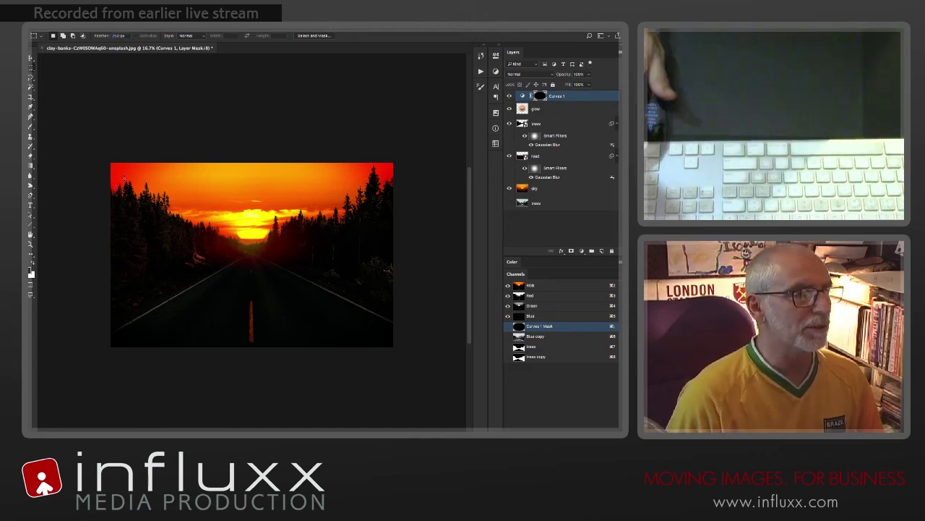
text(0)
key(Return)
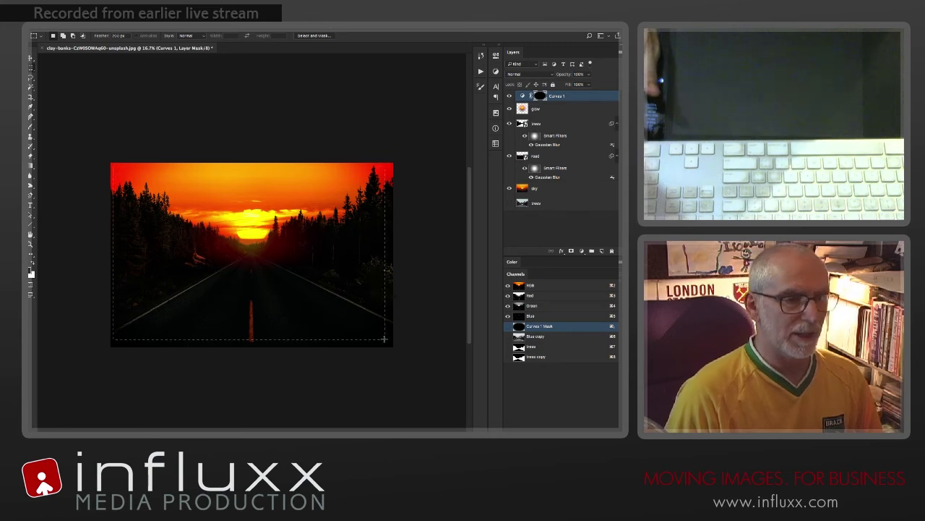
drag(390, 340, 386, 340)
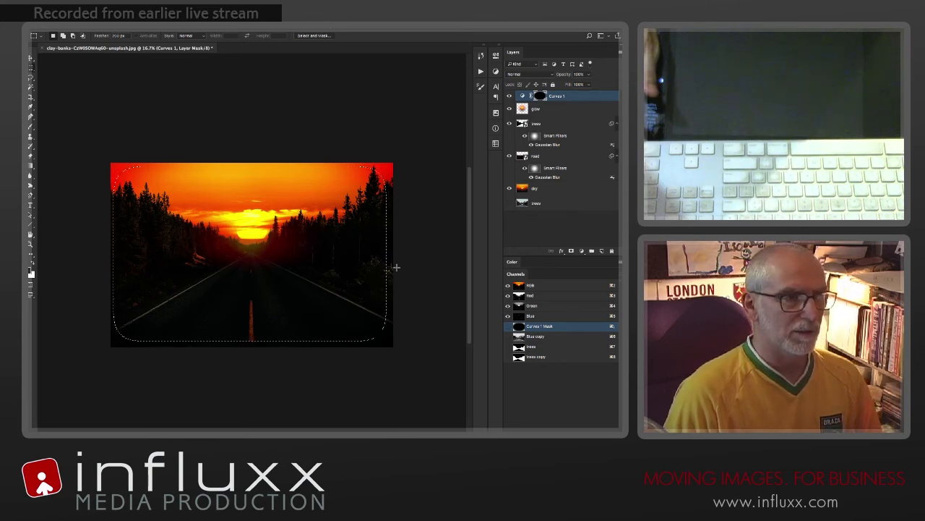
alt+click(541, 97)
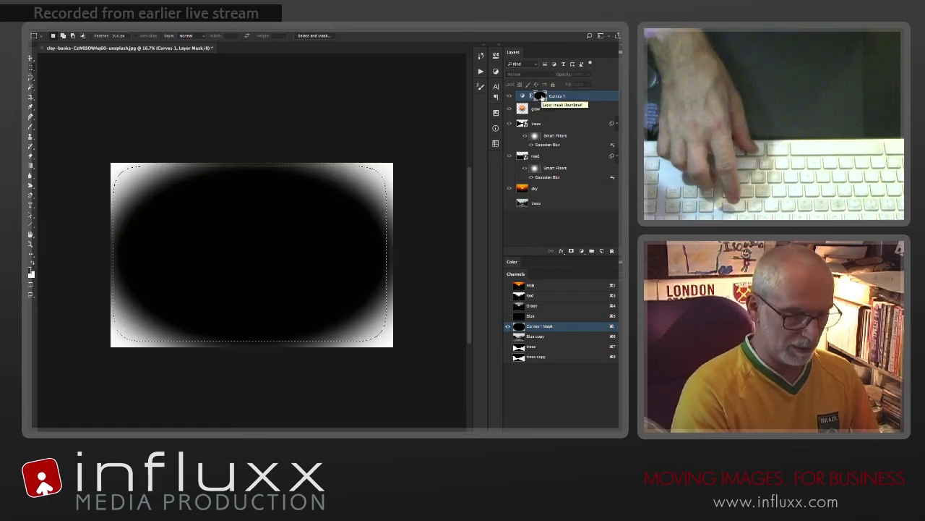
key(BackSpace)
key(ctrl+d)
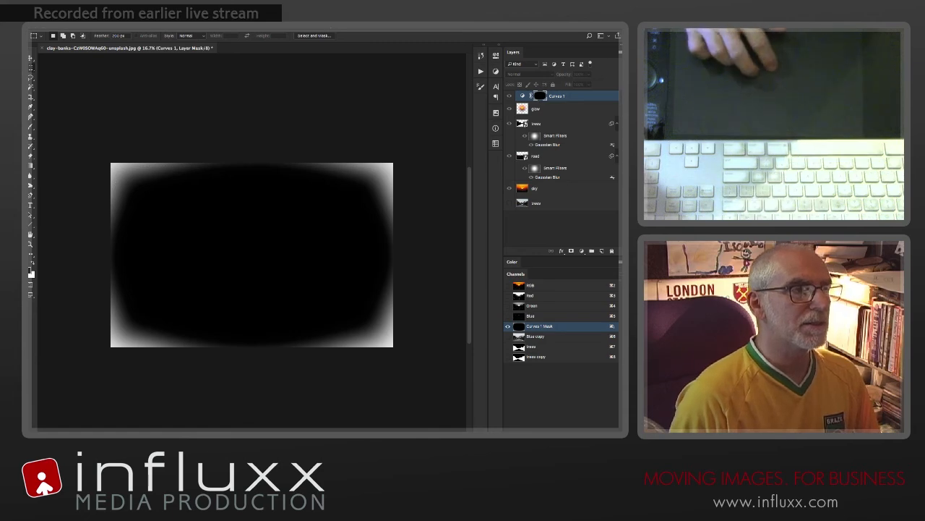
Step: Blur the Curves 1 mask to soften the vignette's edges, and return from the mask view to the image
click(206, 25)
click(217, 28)
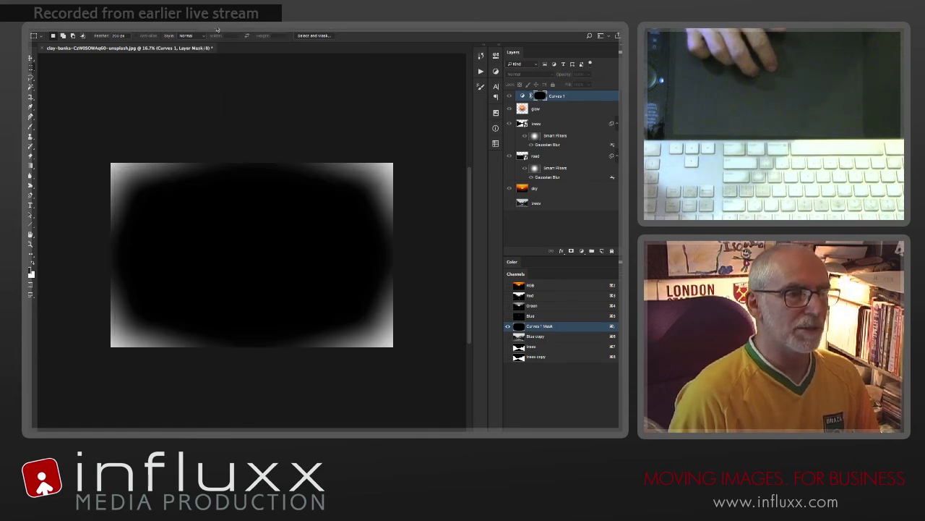
key(ctrl+z)
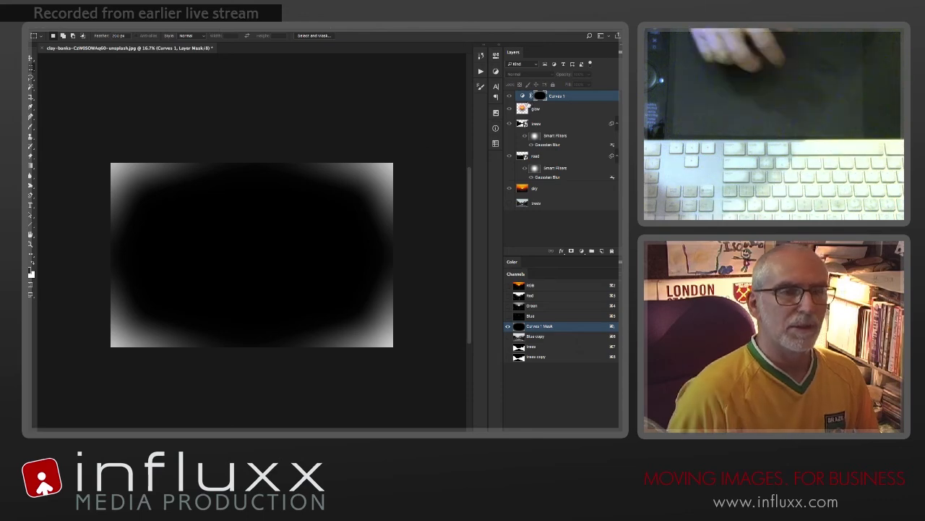
click(523, 96)
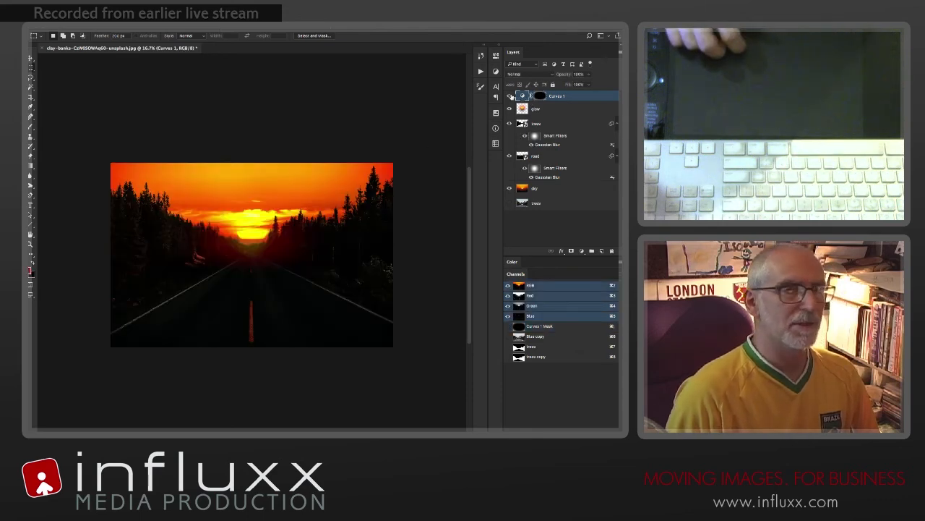
Step: Check the softened vignette by switching the Curves 1 layer off and on
click(509, 97)
click(509, 96)
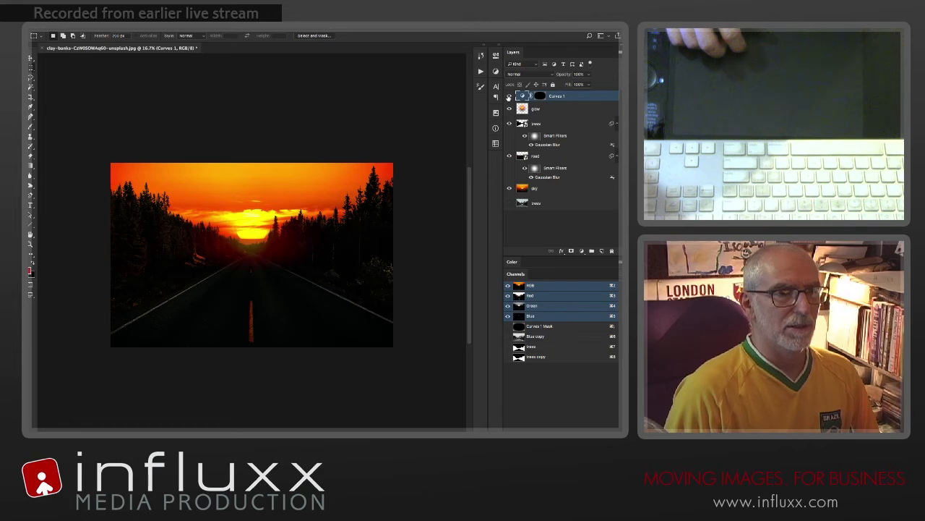
click(509, 96)
click(509, 97)
click(509, 96)
click(509, 96)
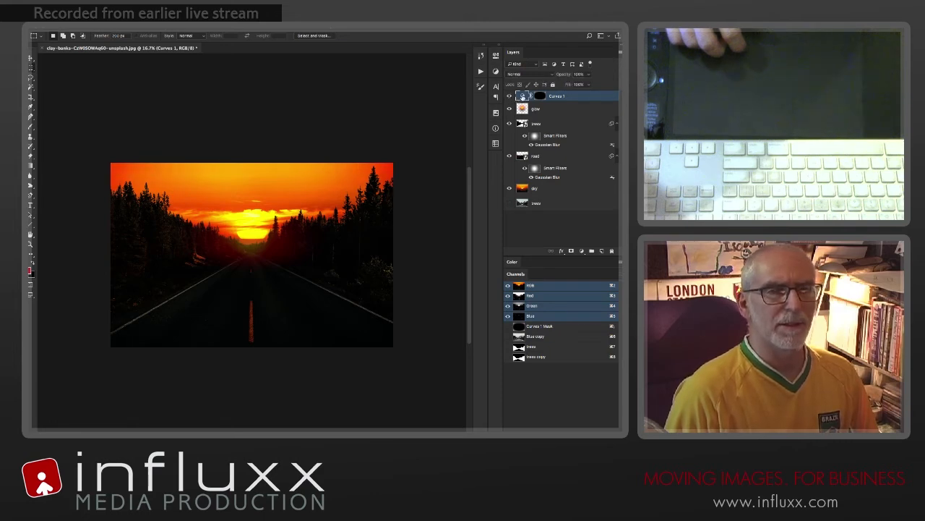
Step: Brighten the Curves 1 mask with Levels by setting the white input level to 160
click(540, 96)
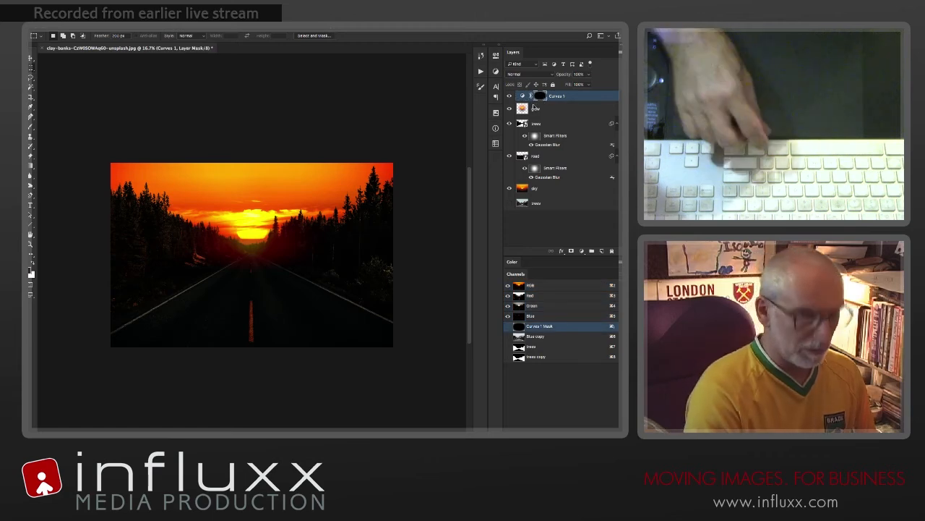
key(ctrl+l)
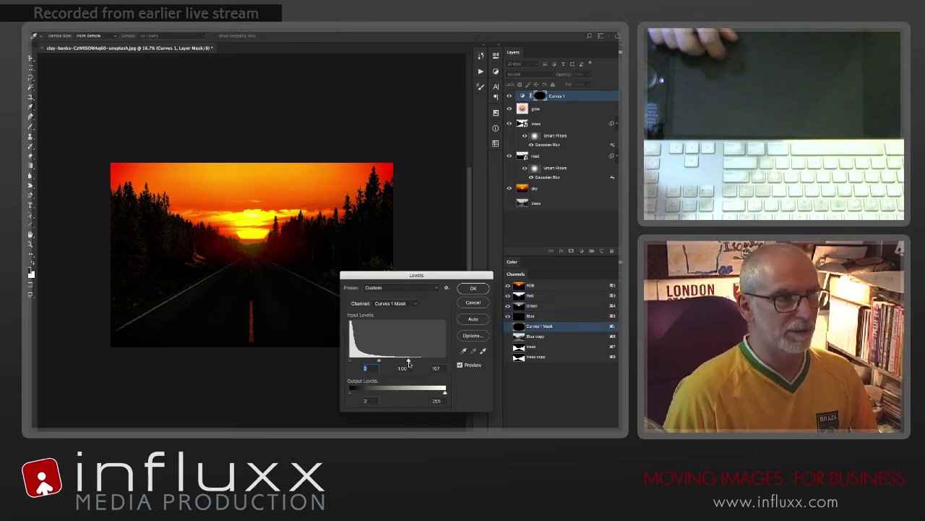
click(475, 289)
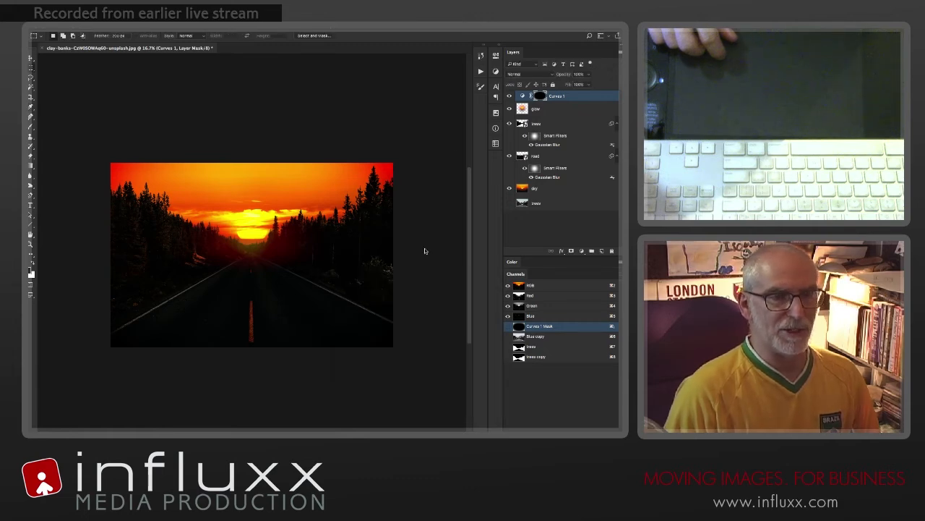
Step: Compare the image before and after the strengthened vignette by toggling the Curves 1 layer
click(511, 97)
click(509, 97)
click(510, 97)
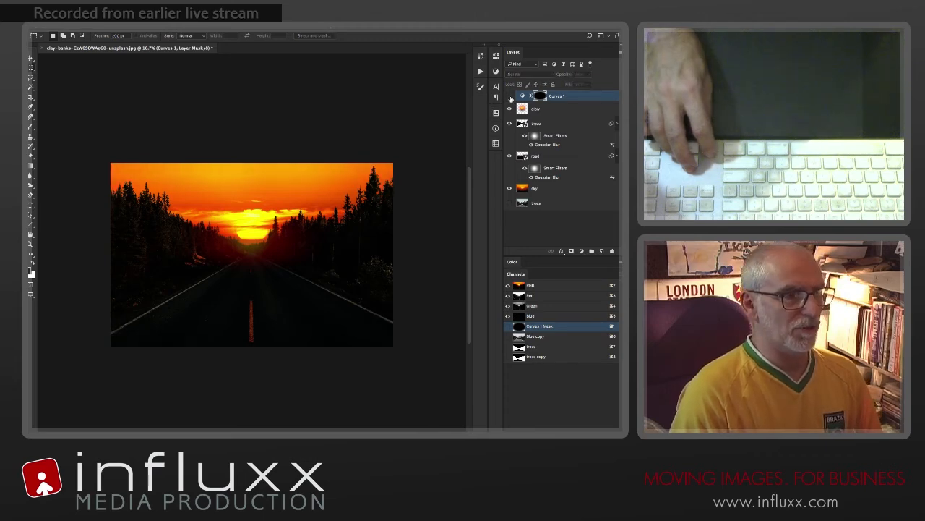
click(510, 97)
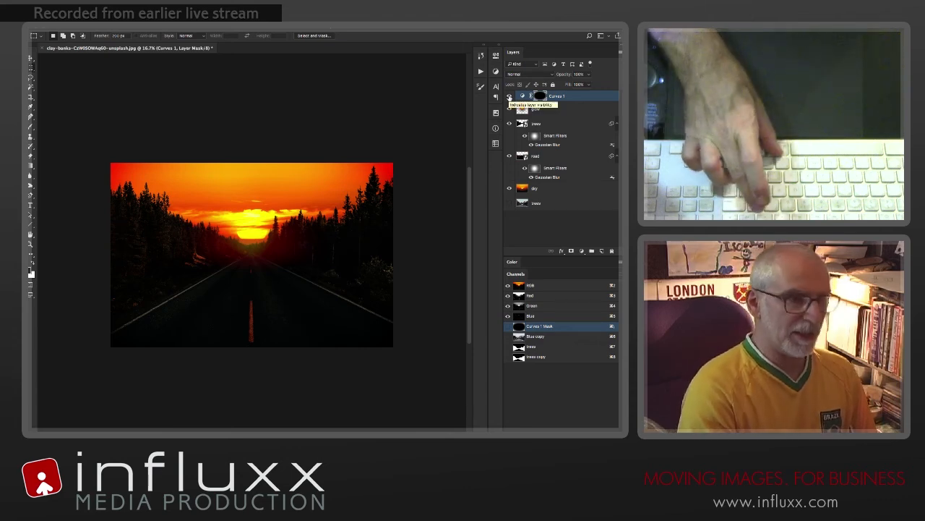
key(ctrl+0)
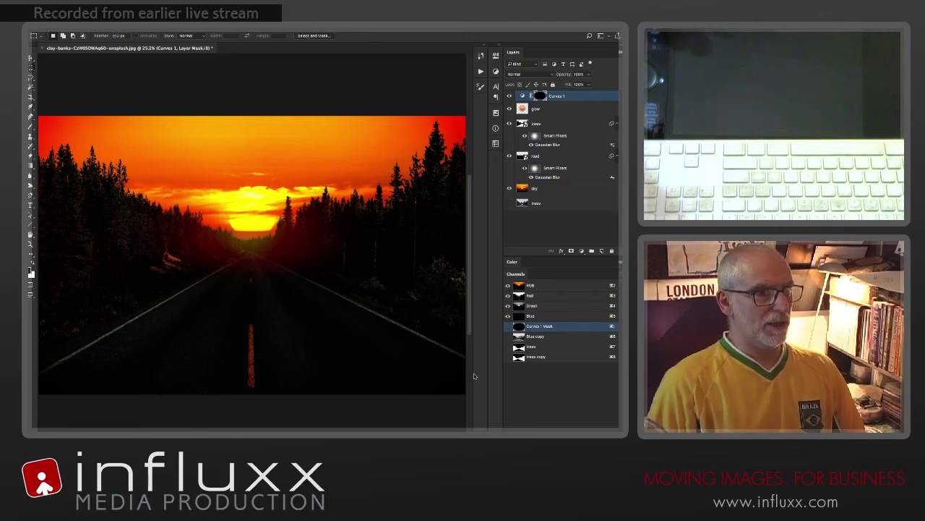
Step: Add a Curves adjustment layer directly above the glow layer
key(ctrl+2)
click(550, 110)
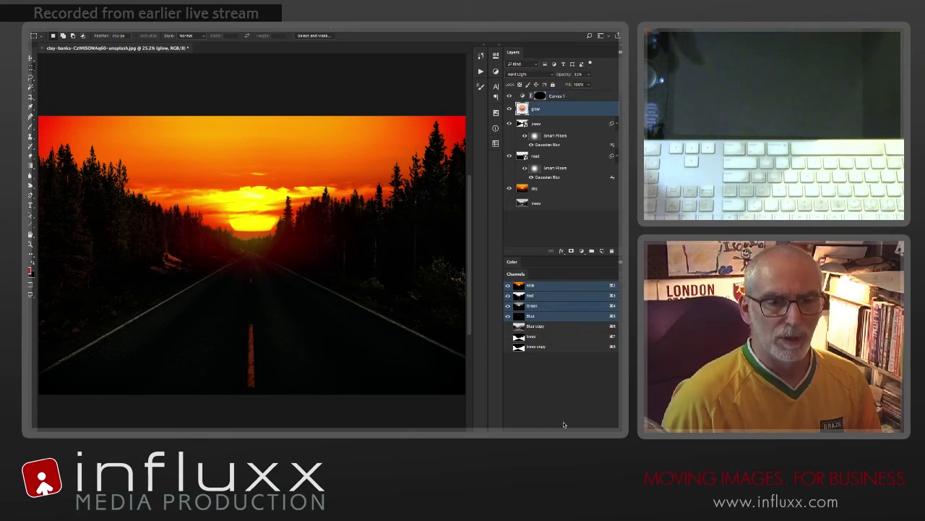
click(581, 251)
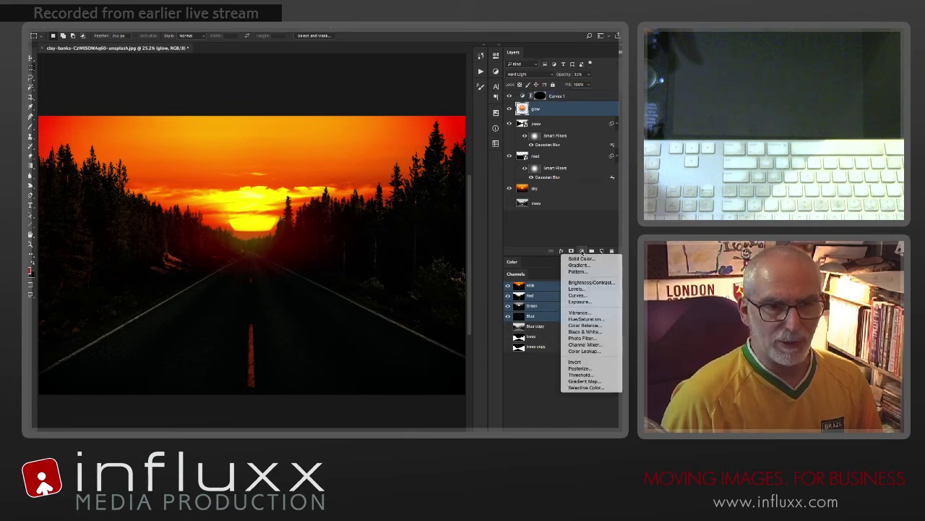
click(586, 296)
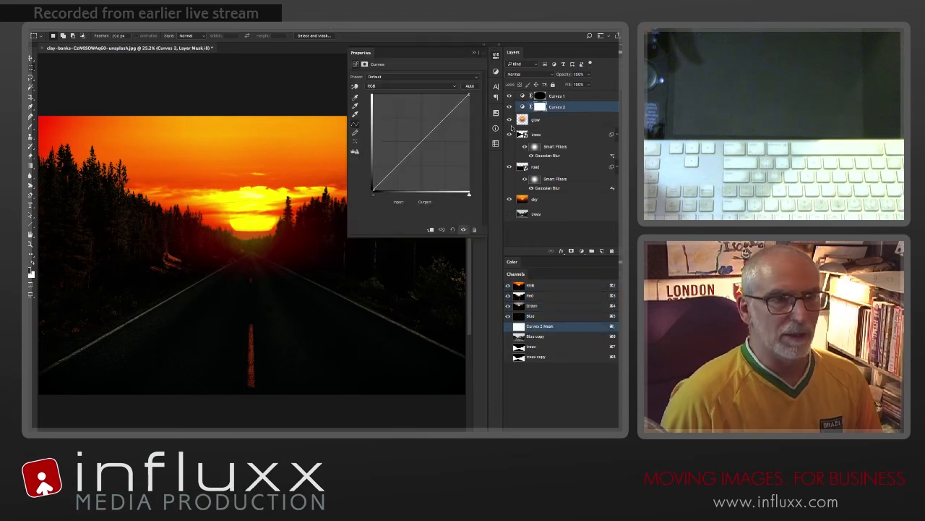
Step: Rename the new Curves layer as glbl clr and delete its layer mask
double_click(557, 108)
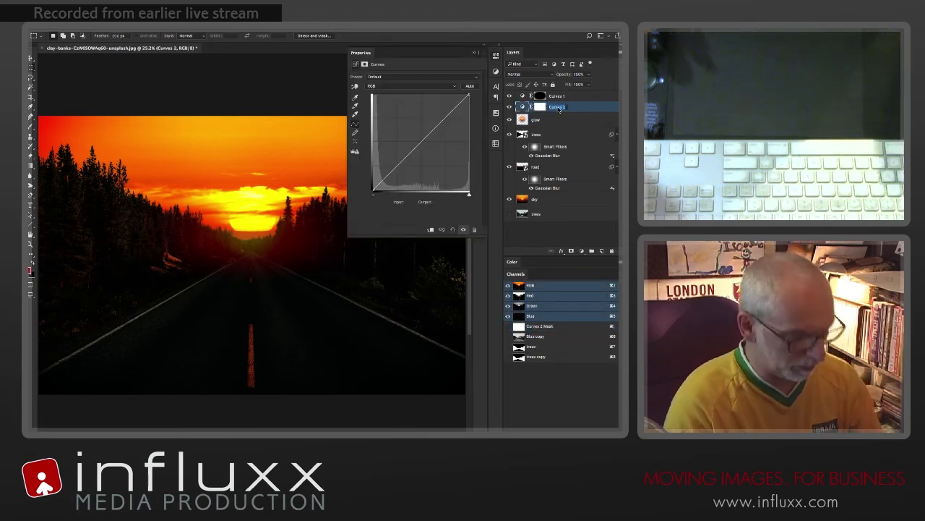
text(glo)
text(l clr)
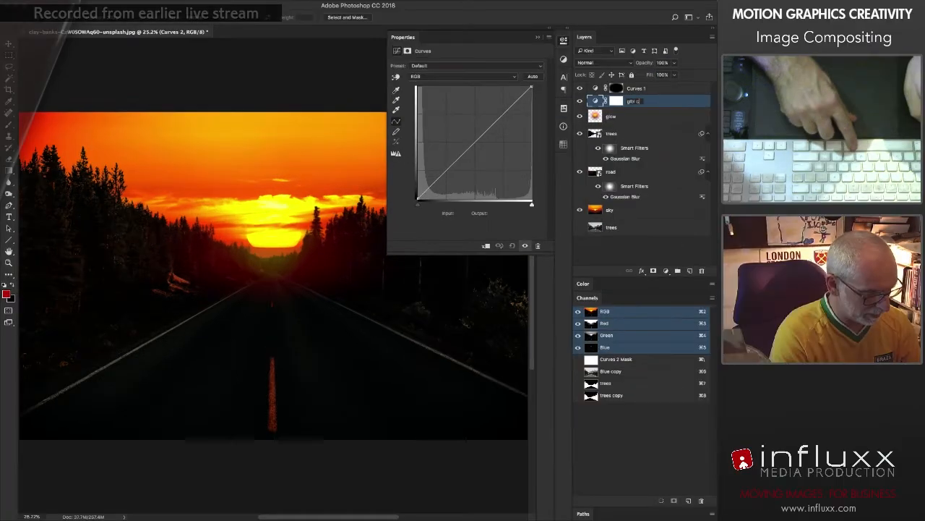
key(Return)
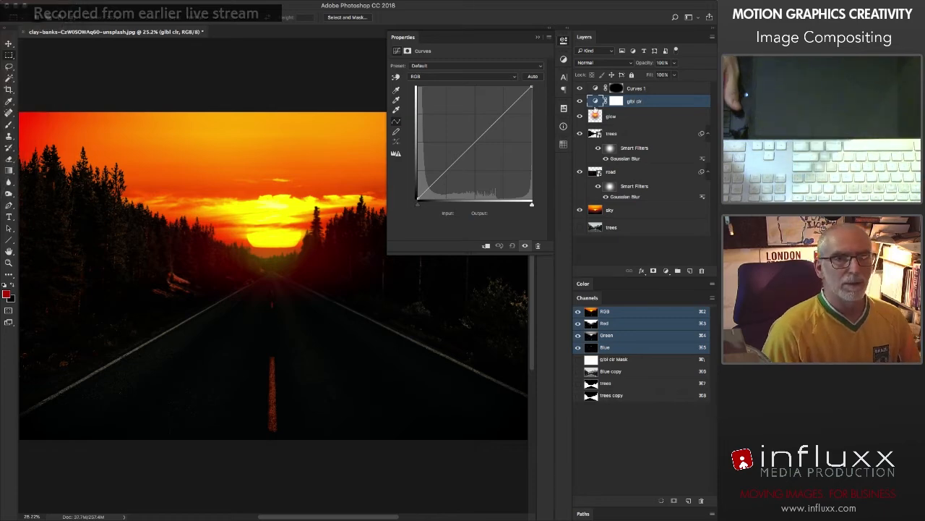
right_click(616, 101)
click(650, 114)
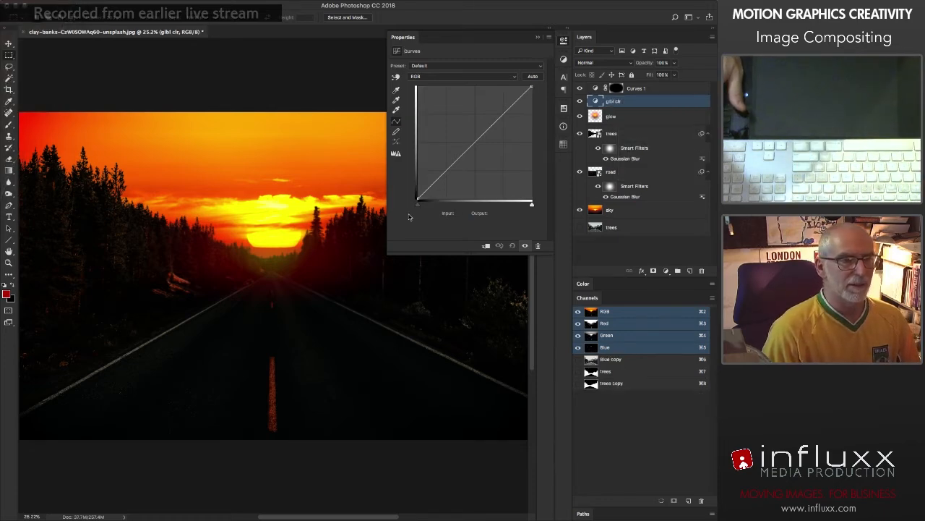
Step: On the glbl clr RGB curve, set the black point input to 4 and the white point input to 248
drag(417, 204, 420, 207)
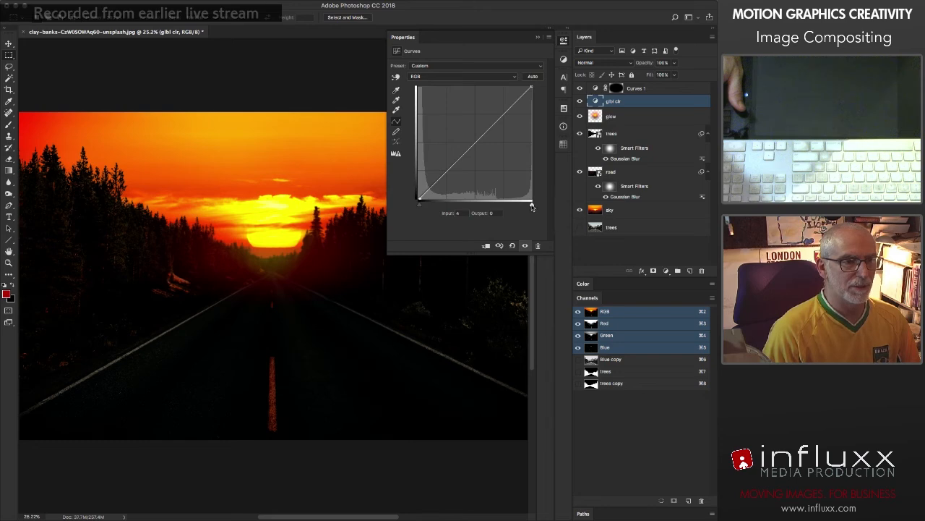
drag(532, 206, 519, 205)
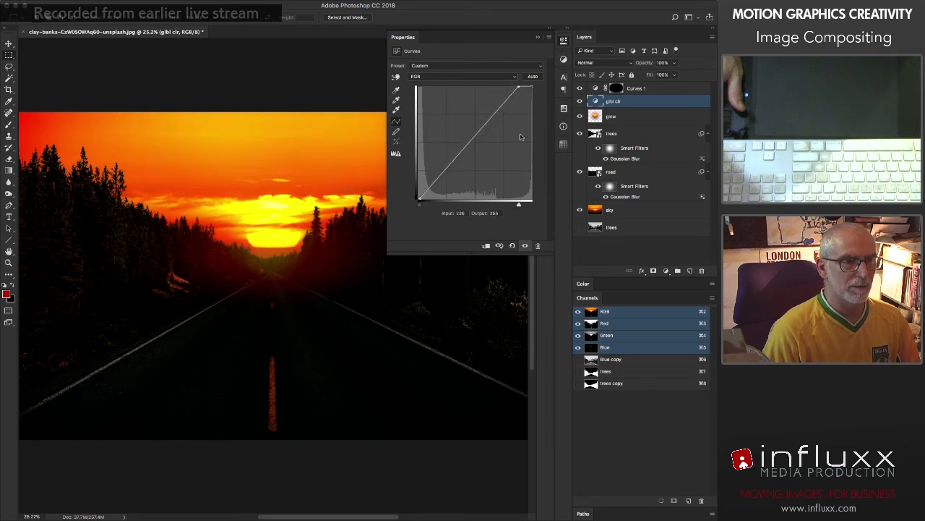
drag(520, 137, 526, 138)
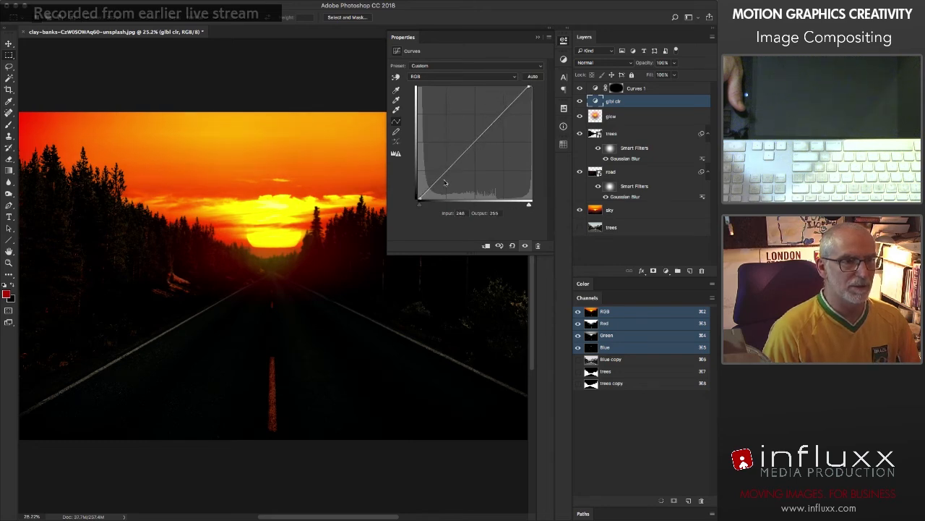
Step: Add glbl clr RGB curve points at input 70, output 62 and input 170, output 173 for a gentle S-curve
drag(448, 170, 449, 171)
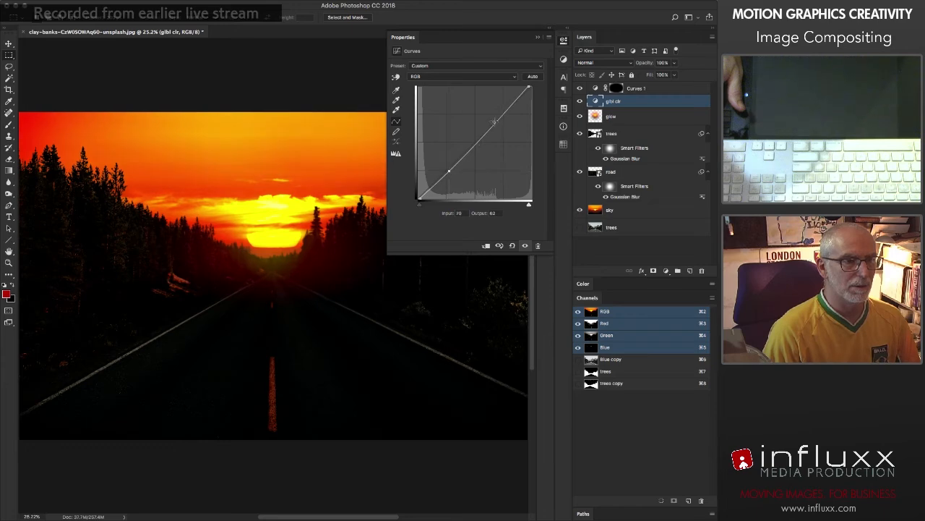
click(494, 122)
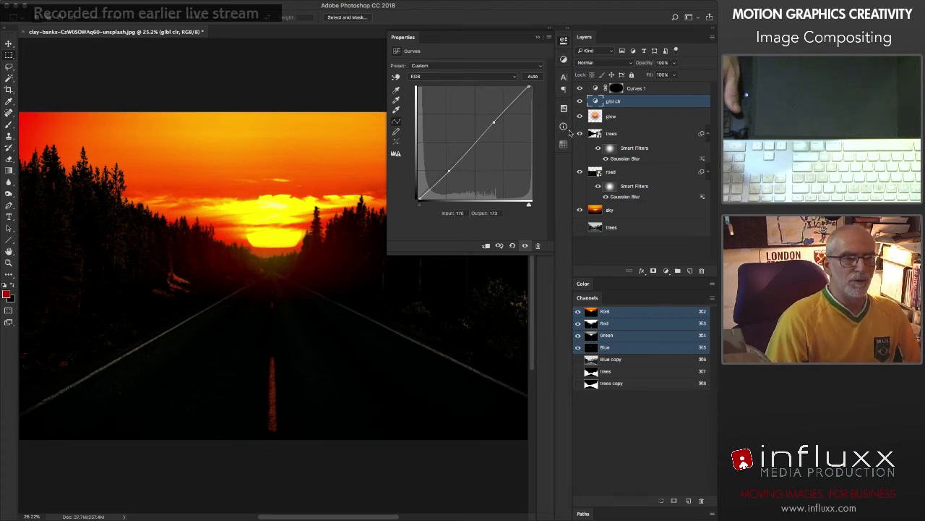
click(564, 41)
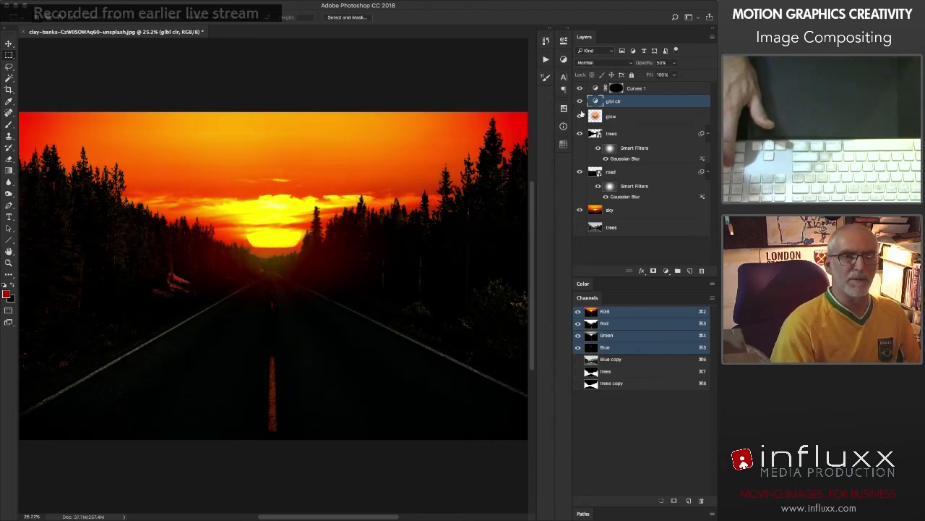
Step: Lower the glbl clr layer's opacity to 40%, toggling its visibility to judge the strength of the effect
click(579, 102)
click(579, 103)
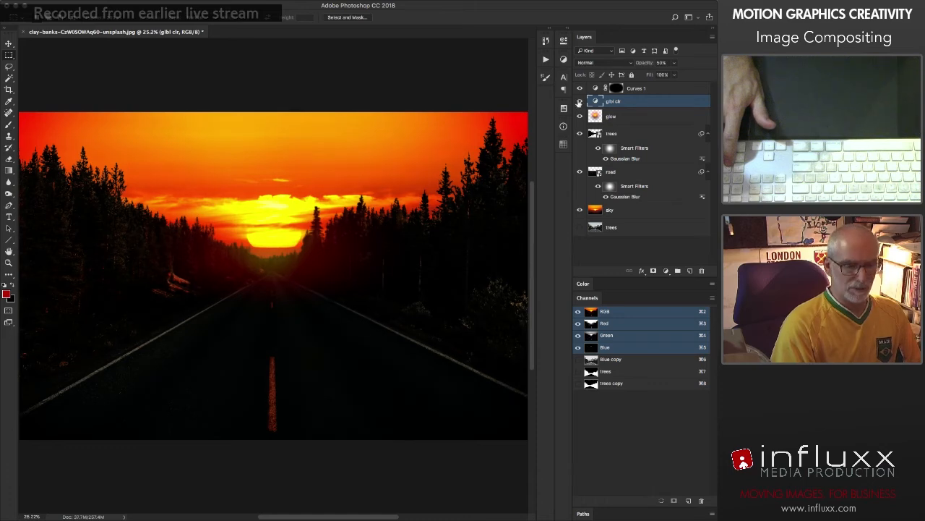
click(579, 102)
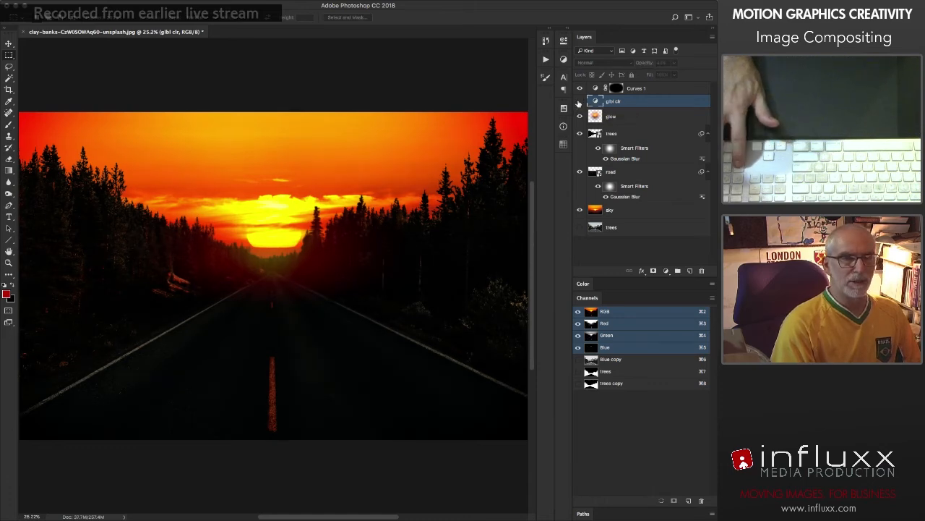
click(579, 102)
click(578, 103)
click(578, 103)
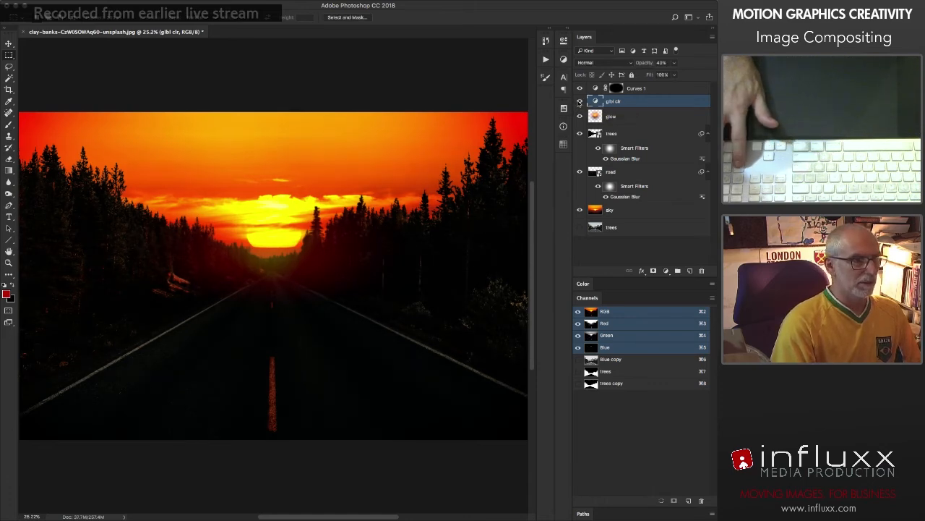
Step: Compare the image with and without glbl clr, and examine the trees on the left side of the road at 50% zoom
click(579, 103)
click(579, 103)
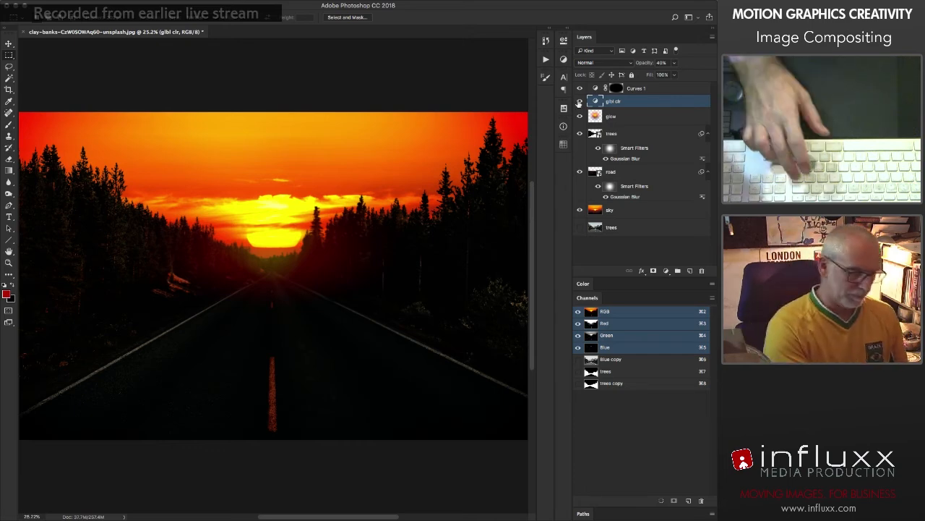
key(super+equal)
key(super+equal)
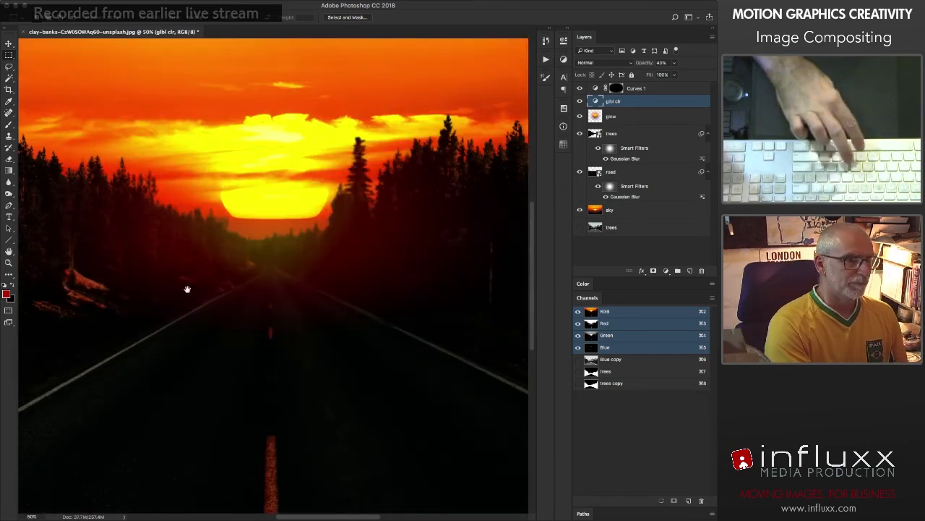
drag(188, 289, 323, 280)
mouse_move(156, 249)
mouse_down()
mouse_move(238, 282)
mouse_move(282, 282)
mouse_move(232, 271)
mouse_up()
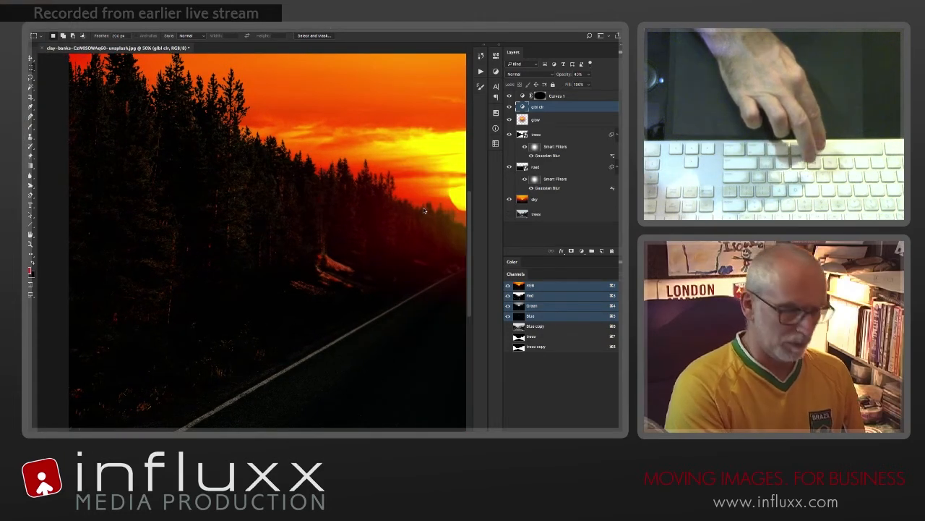
key(super+0)
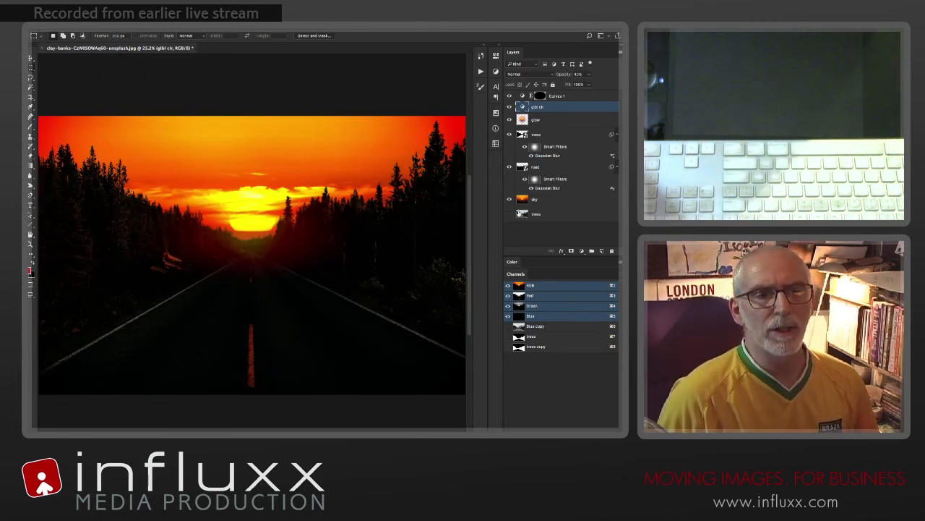
Step: Duplicate the trees smart object layer that sits below the glow layer, naming the copy trees blur
click(522, 136)
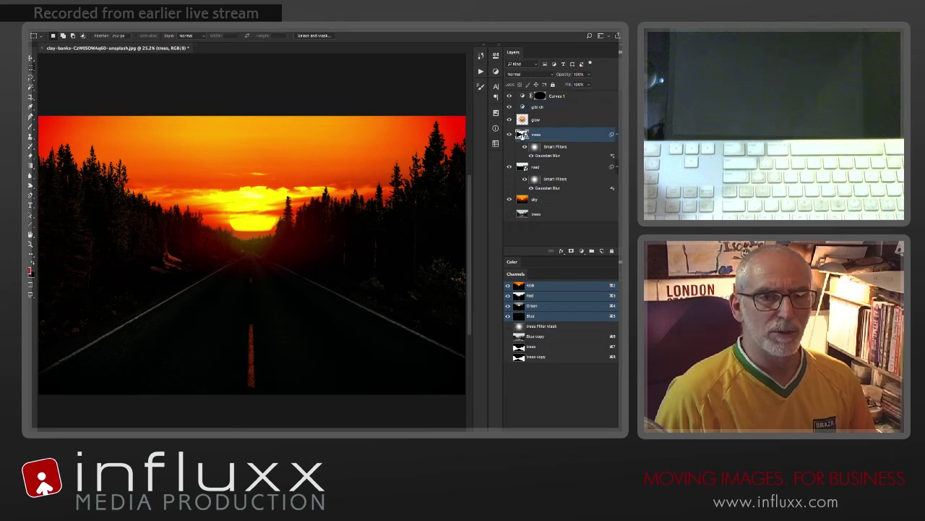
right_click(567, 139)
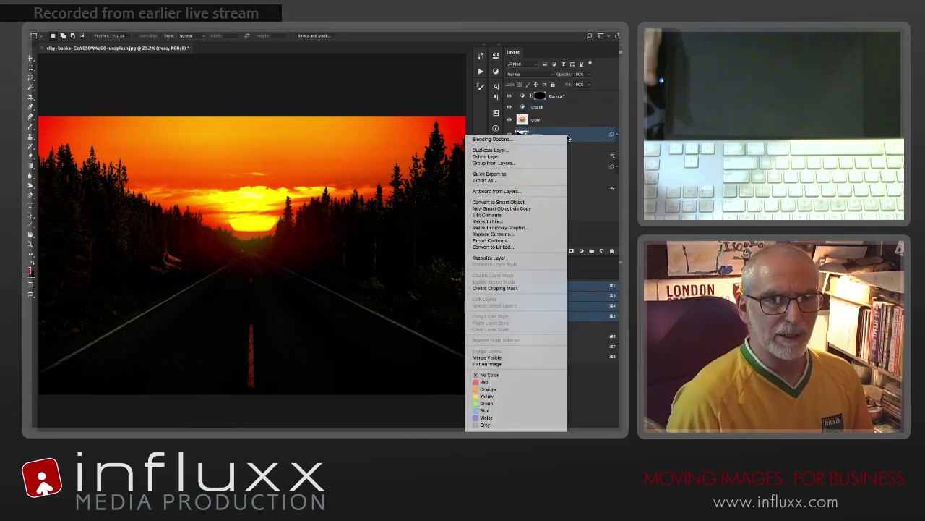
click(491, 149)
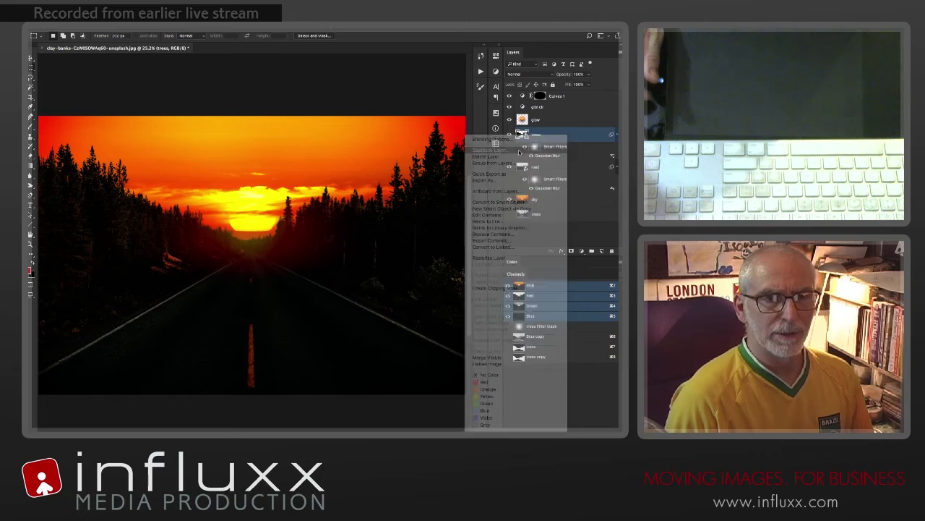
text(trees b)
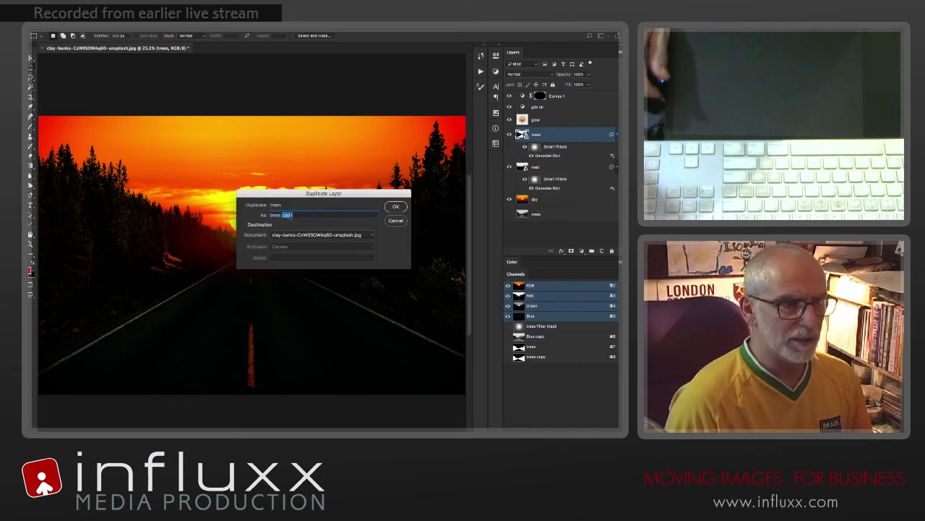
text(lur)
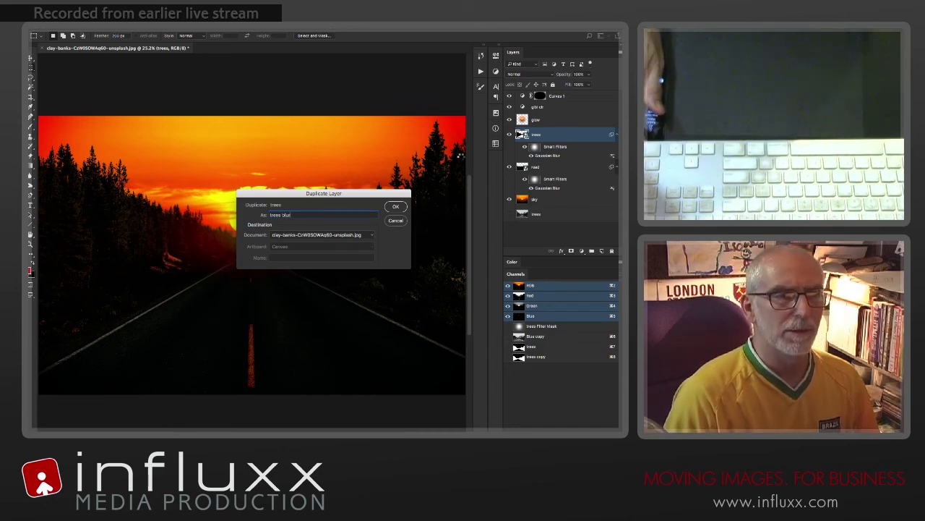
key(Return)
Step: Rasterize the trees blur layer and place it directly below the trees smart object, above the road layer
right_click(585, 136)
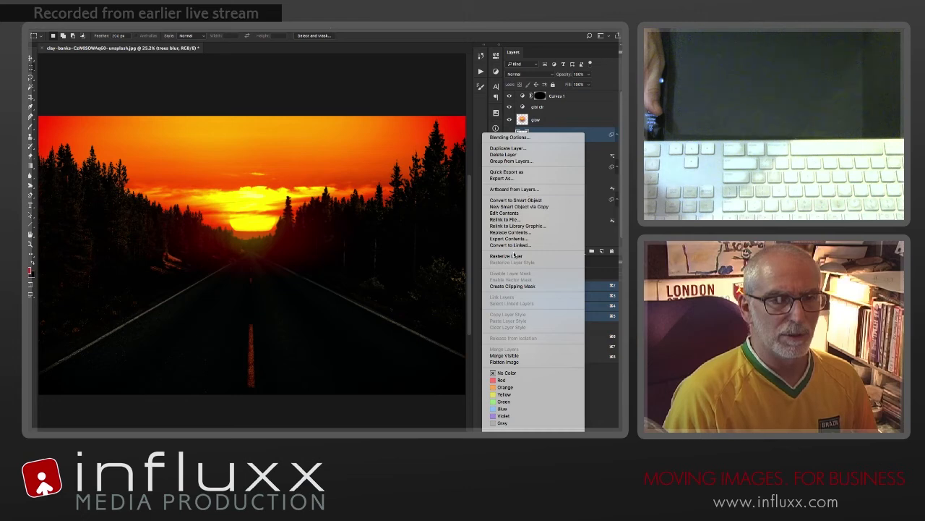
click(527, 256)
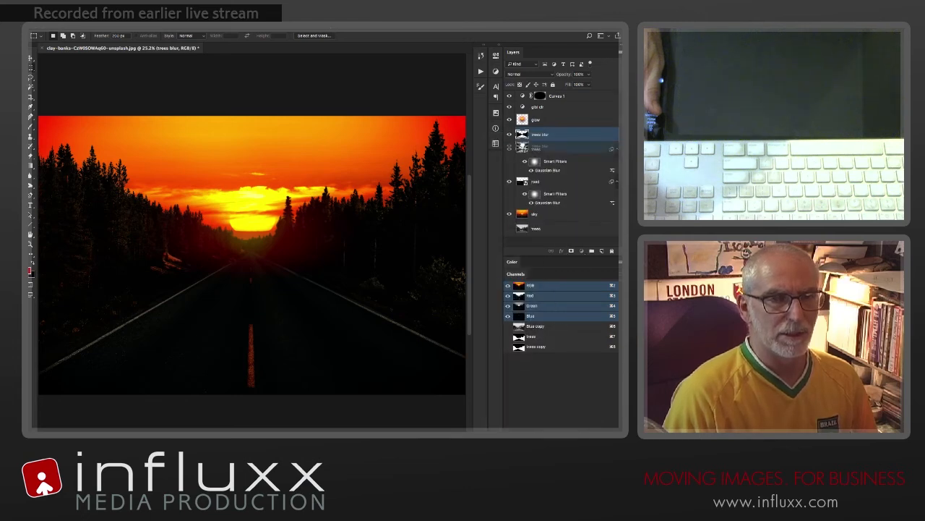
drag(523, 170, 521, 177)
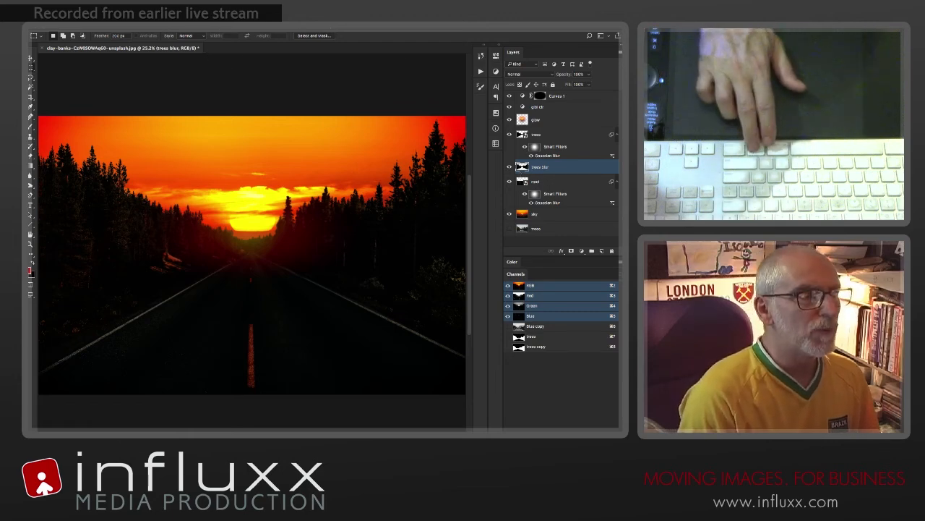
Step: Apply a 2.0-pixel Gaussian Blur to trees blur and a Levels adjustment with black input 10 and white input 184
click(214, 29)
click(214, 29)
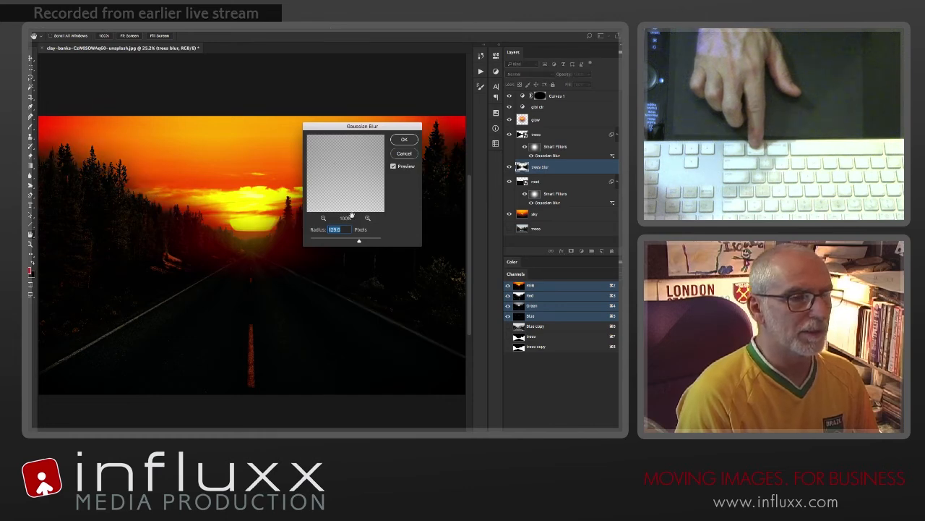
drag(318, 240, 321, 239)
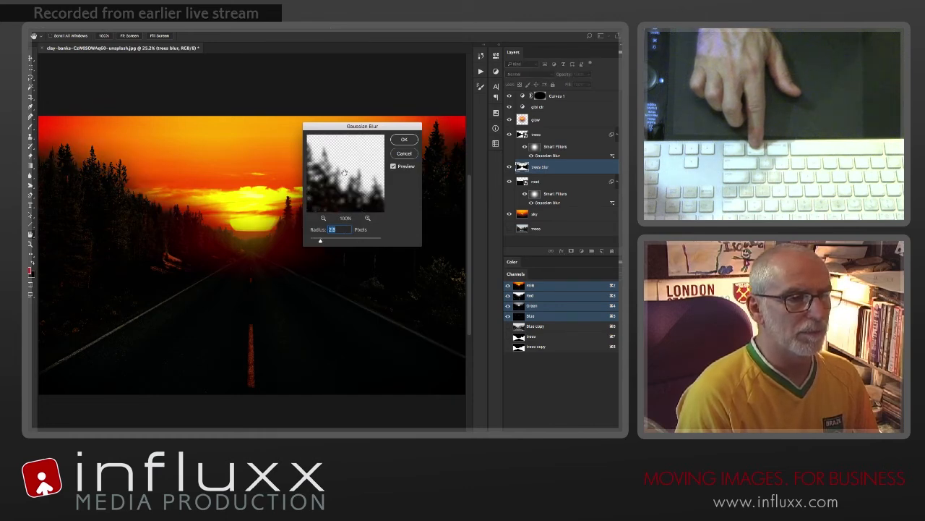
click(406, 139)
key(ctrl+l)
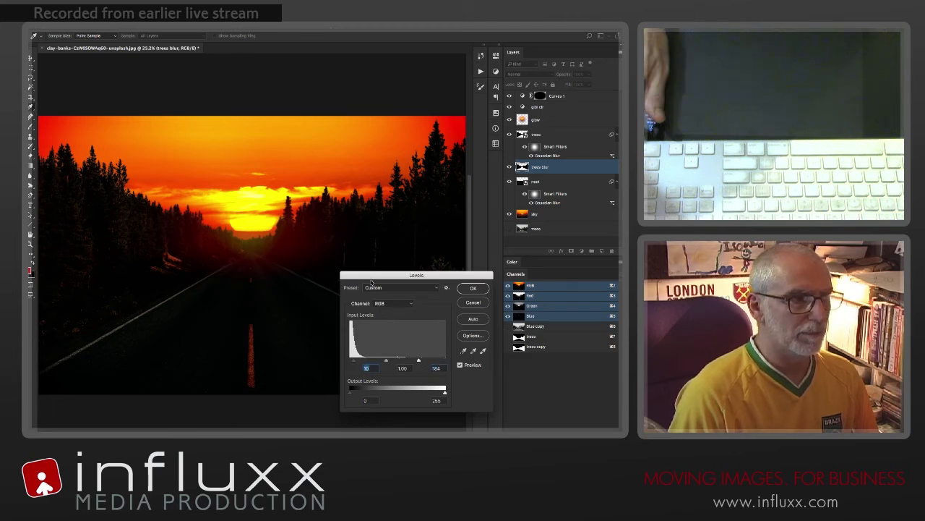
key(Return)
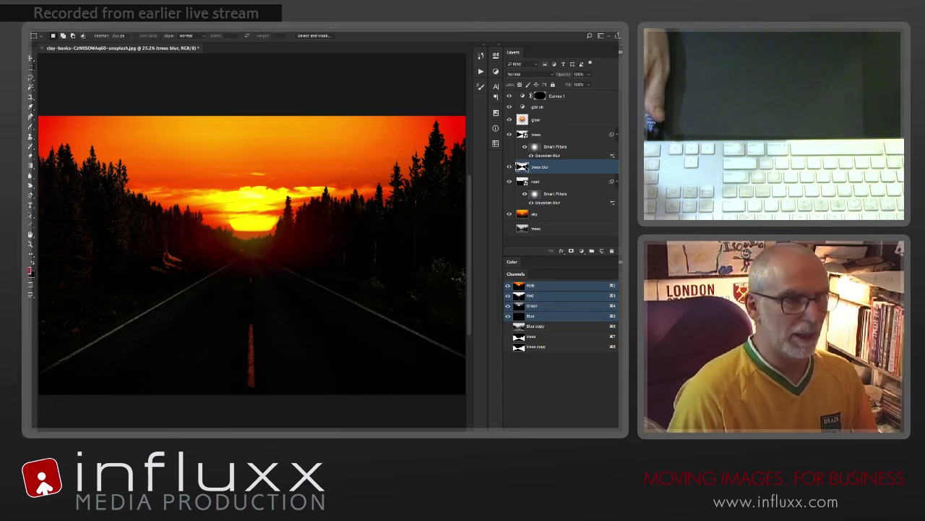
drag(188, 275, 207, 272)
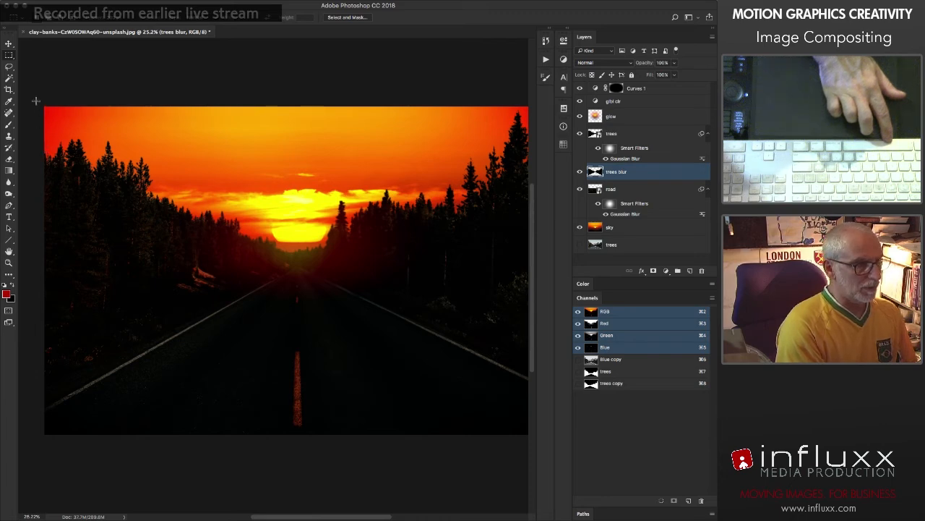
drag(36, 100, 205, 344)
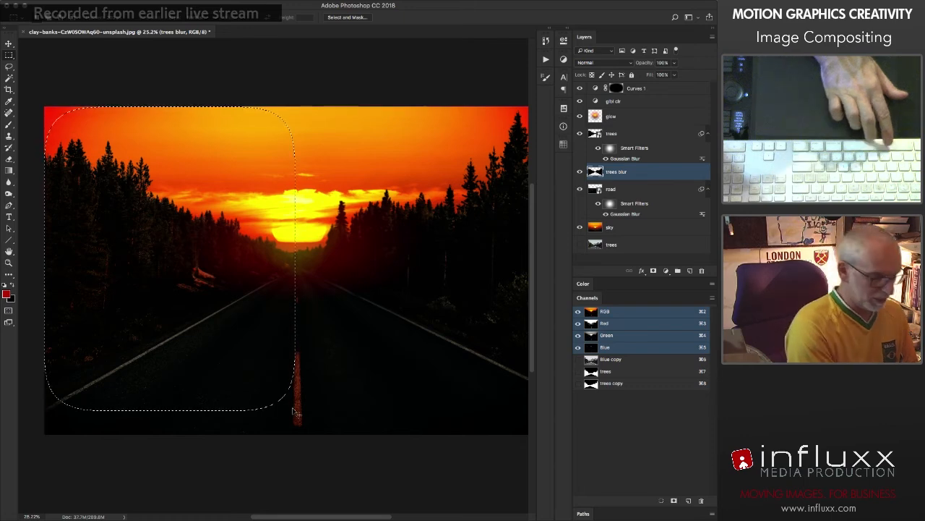
key(super+t)
key(Escape)
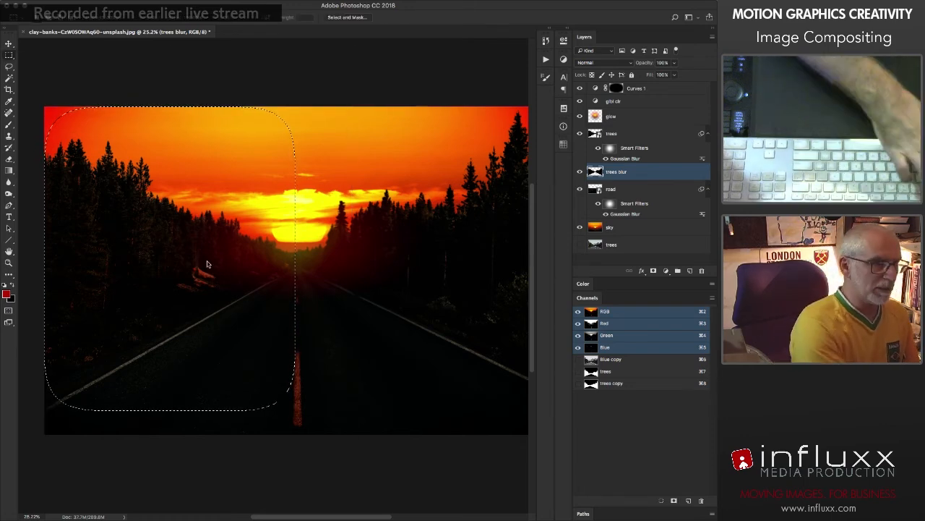
key(super+d)
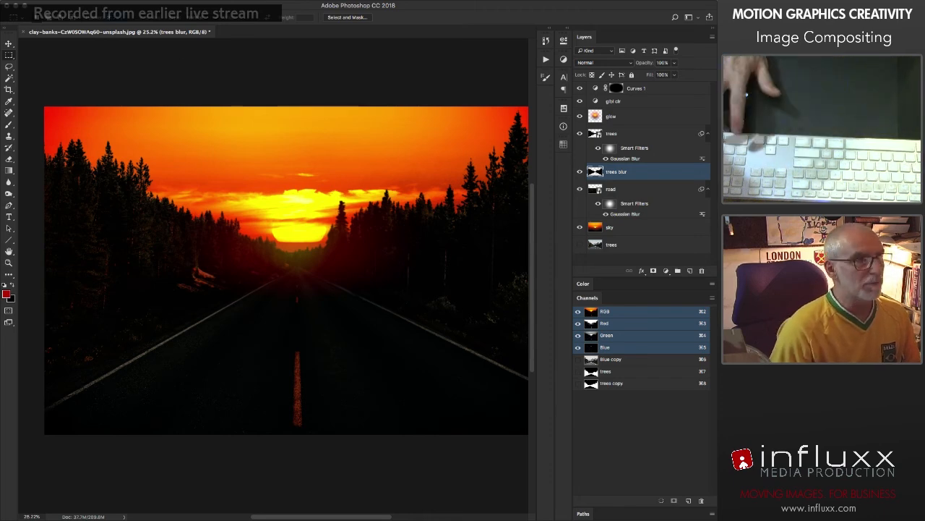
Step: Select the left half of trees blur without feathering and scale it slightly larger up and outward from its upper-left corner
drag(33, 97, 185, 437)
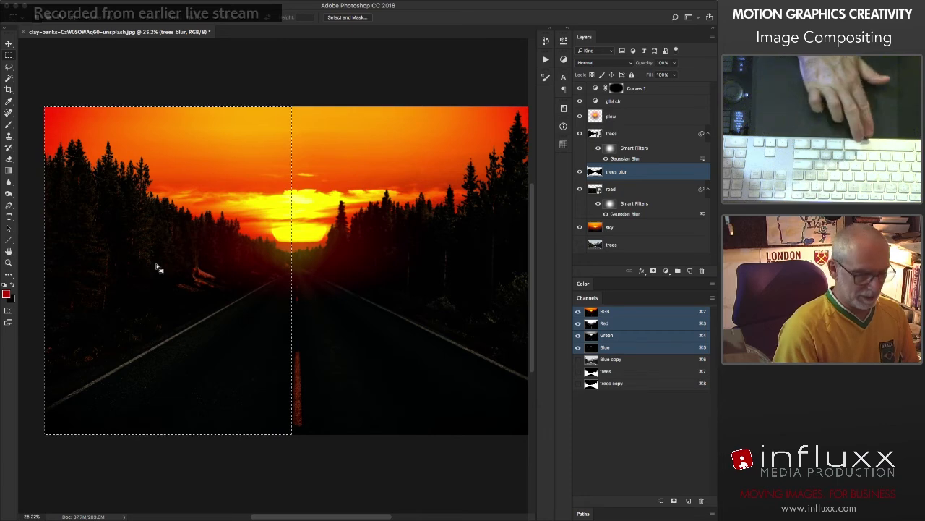
key(super+t)
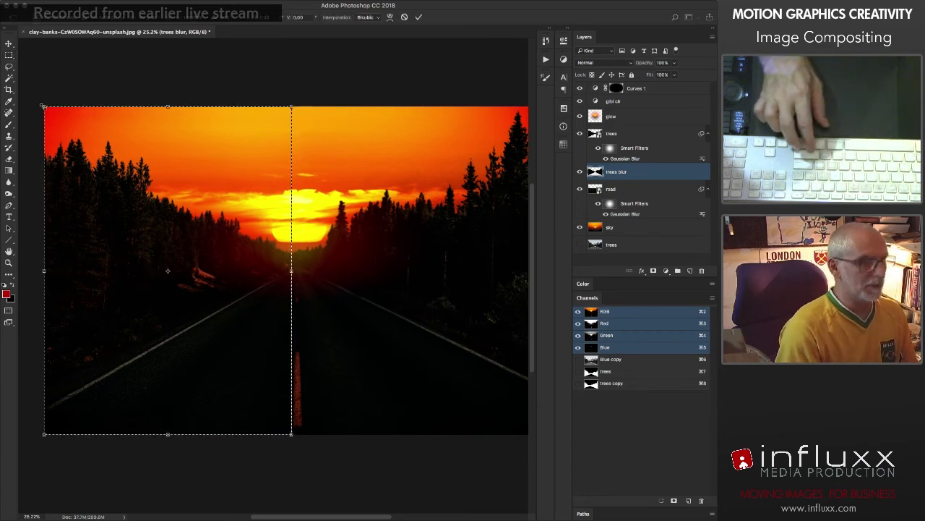
drag(31, 105, 27, 100)
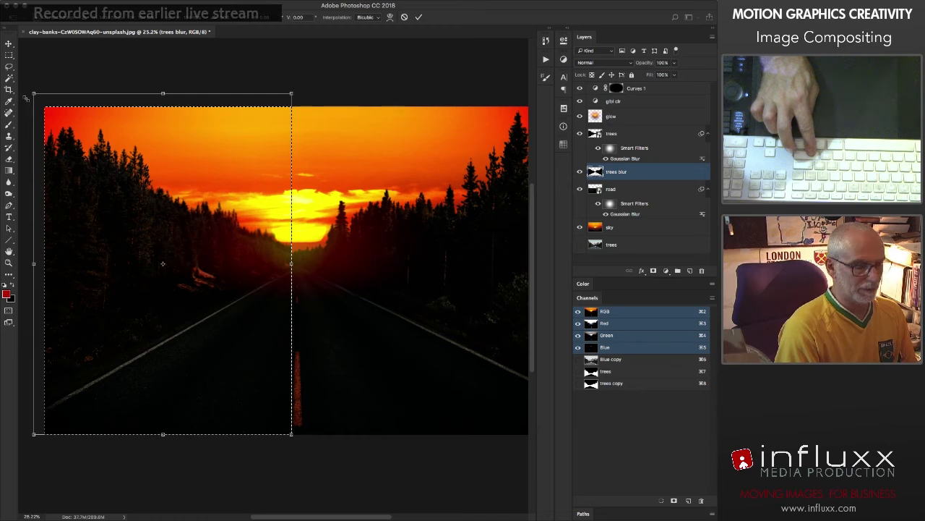
key(Return)
key(ctrl+d)
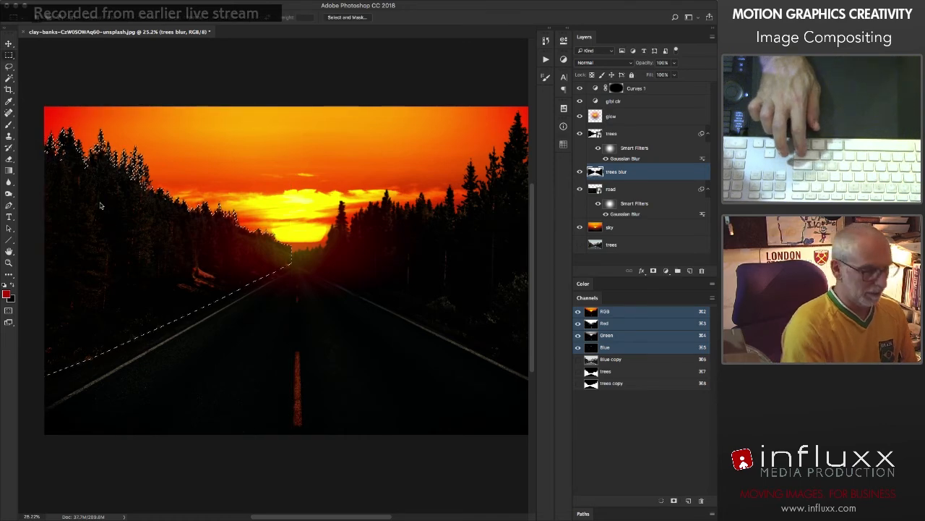
Step: Reselect the enlarged left-hand trees on trees blur and shift them slightly down and to the left
key(v)
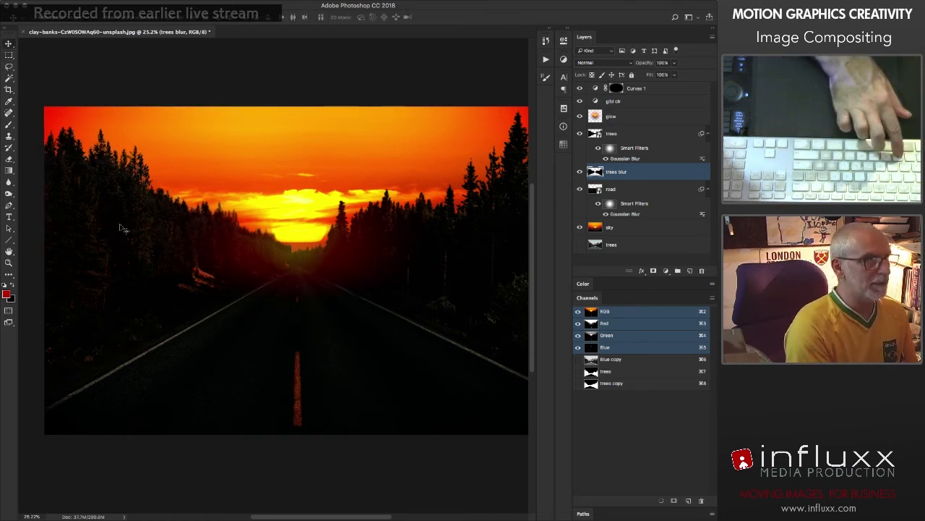
drag(117, 232, 121, 233)
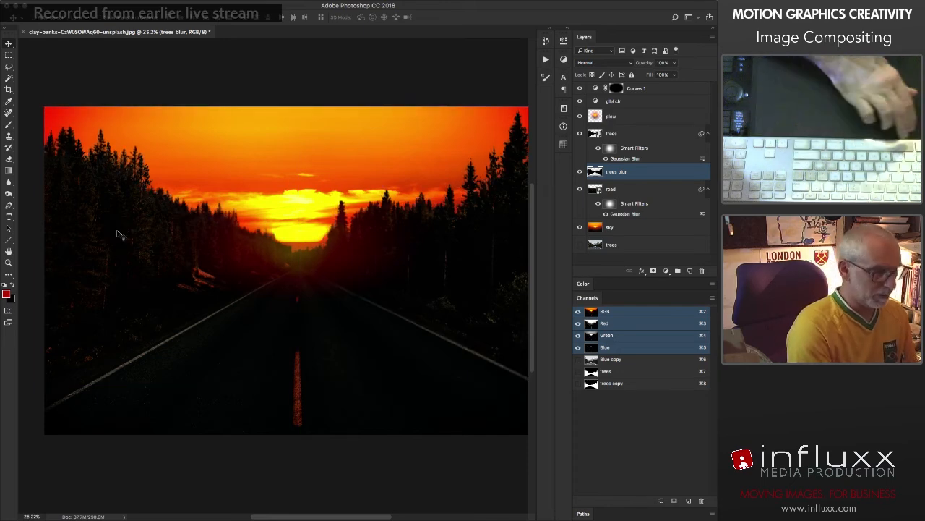
key(m)
right_click(122, 232)
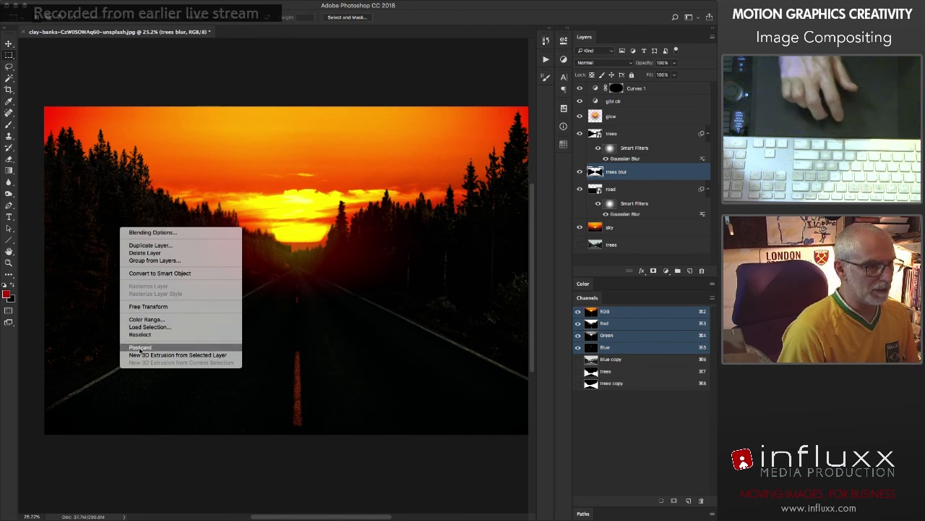
click(140, 335)
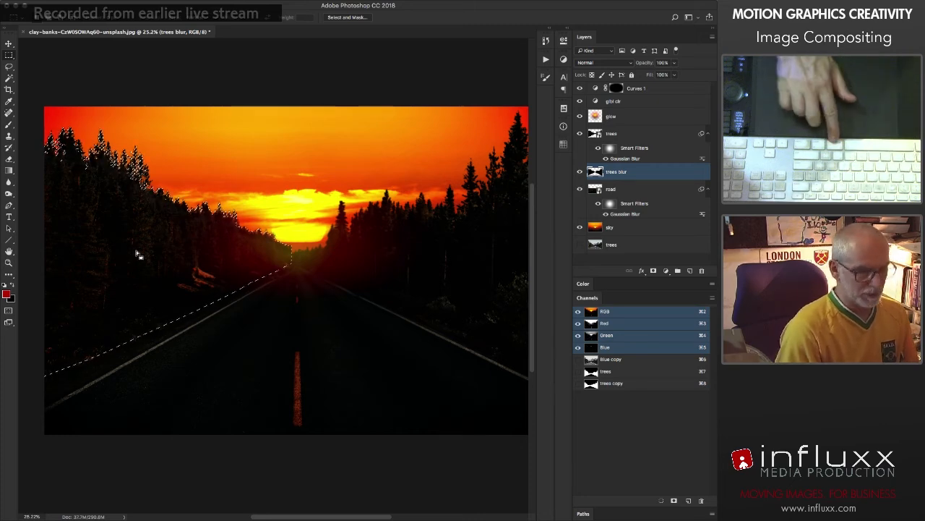
drag(148, 243, 140, 249)
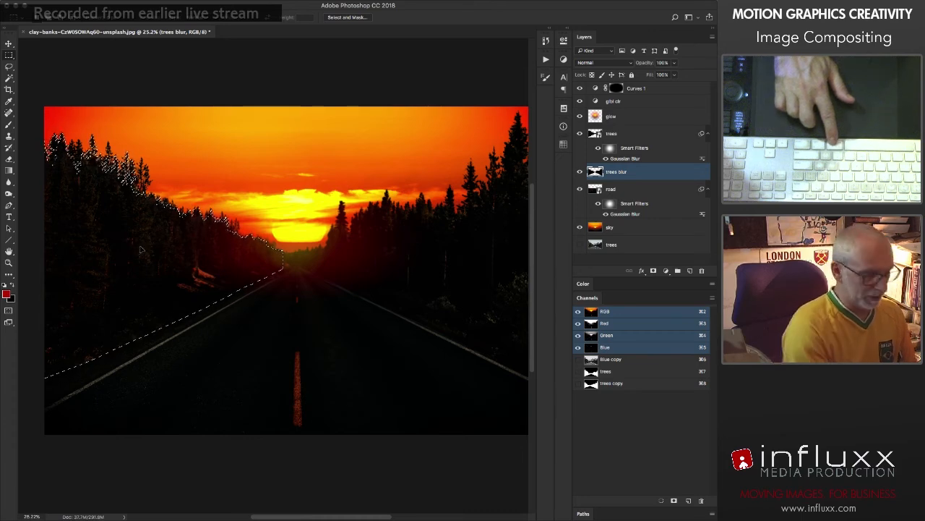
Step: Clear the selection and apply the last Gaussian Blur again to the trees blur layer
key(super+d)
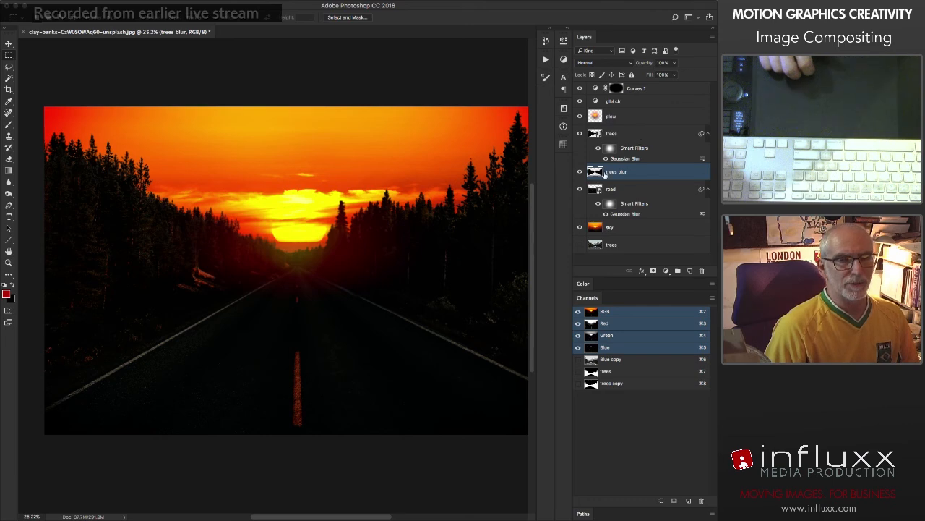
click(223, 4)
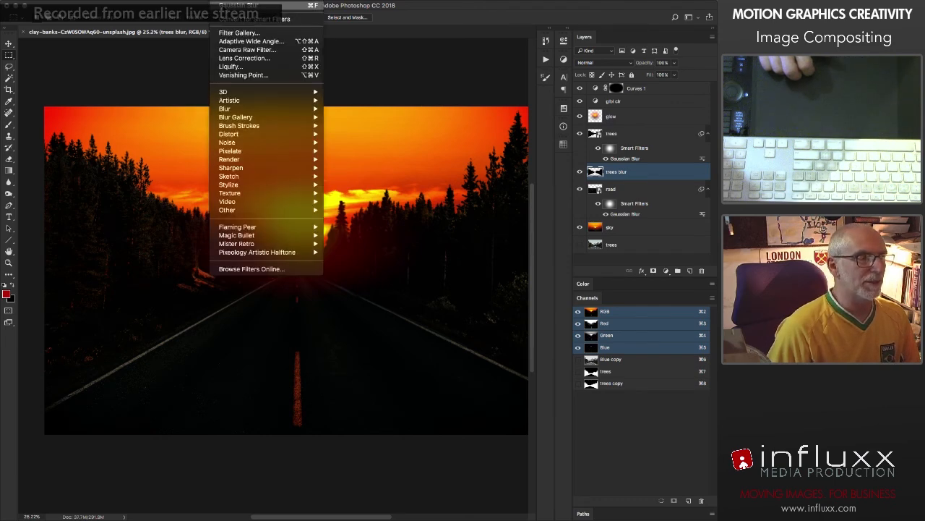
click(224, 6)
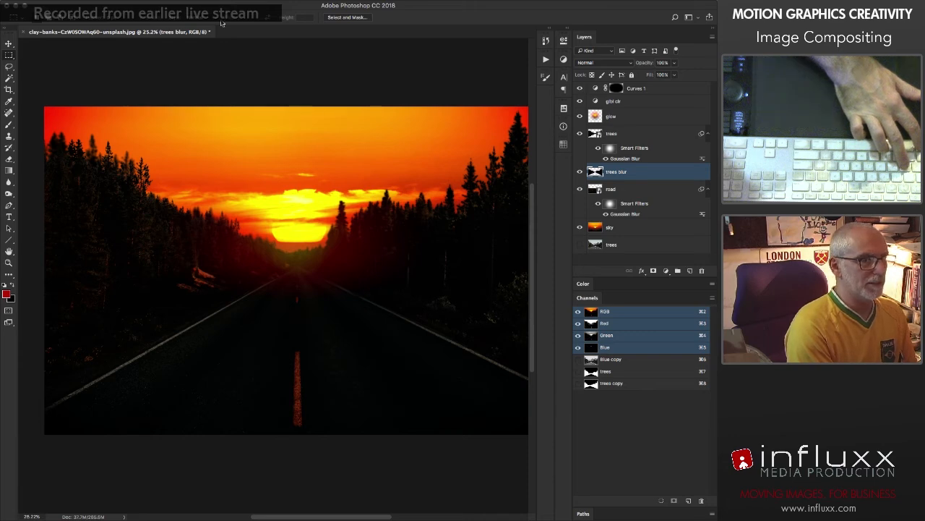
key(v)
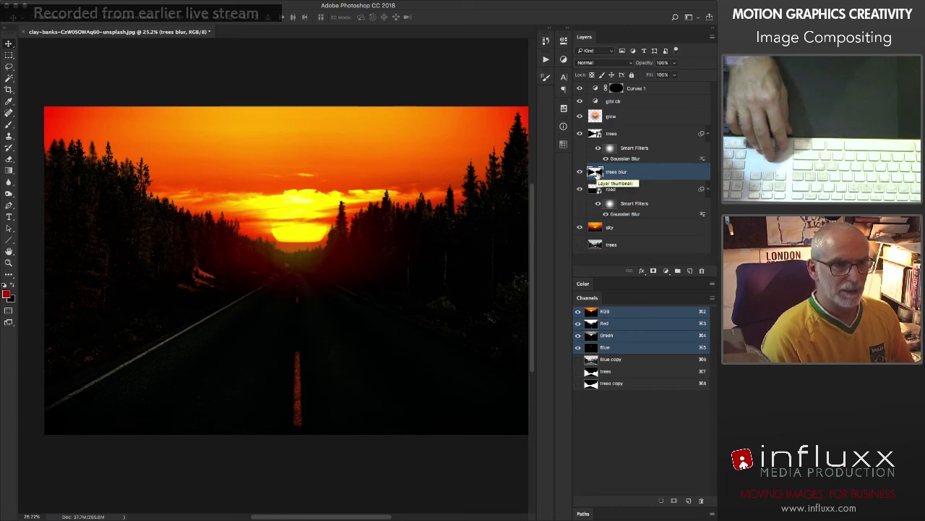
Step: Select the right half of trees blur, shift those trees slightly to the right, and clear the selection
drag(405, 279, 310, 283)
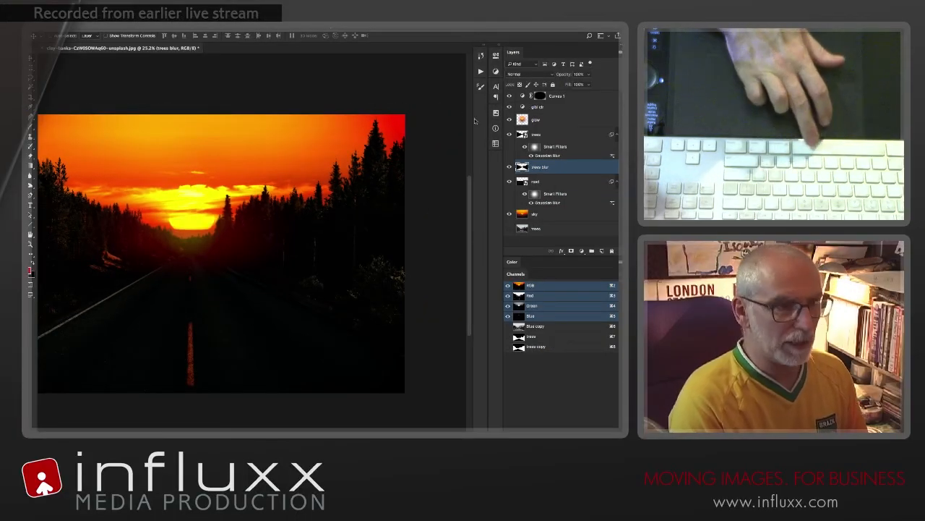
key(m)
drag(405, 114, 192, 390)
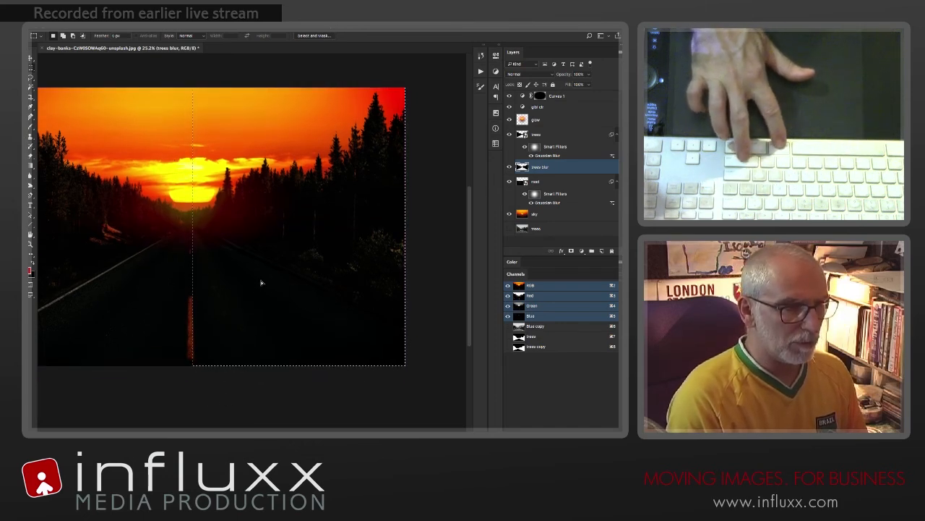
drag(262, 282, 263, 282)
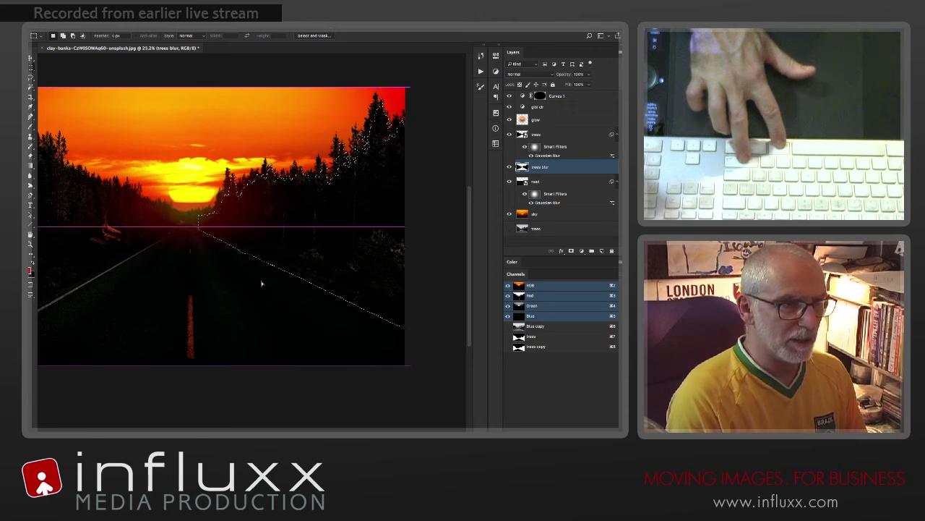
drag(263, 285, 263, 285)
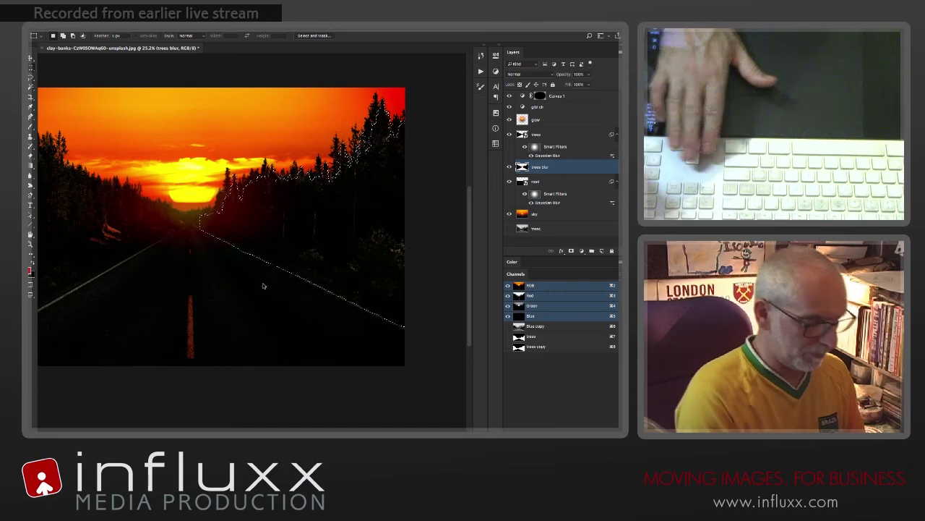
key(ctrl+d)
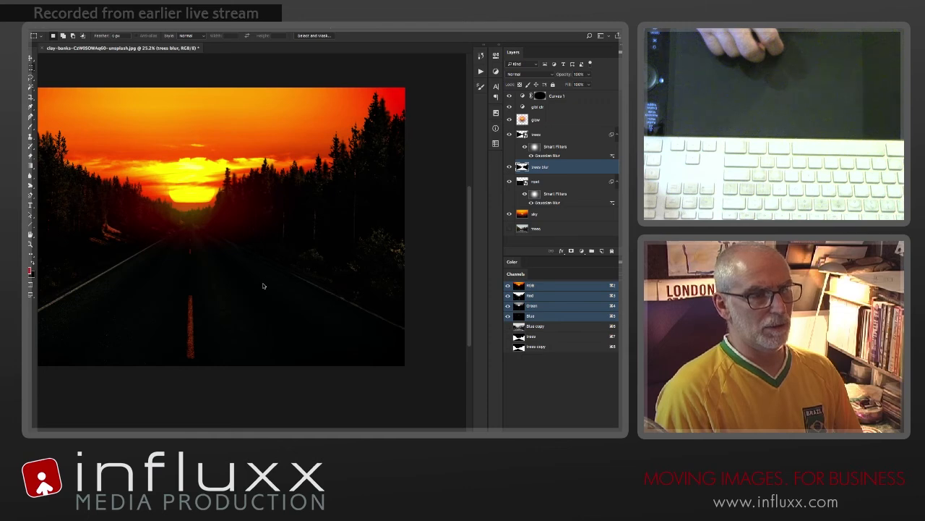
right_click(335, 233)
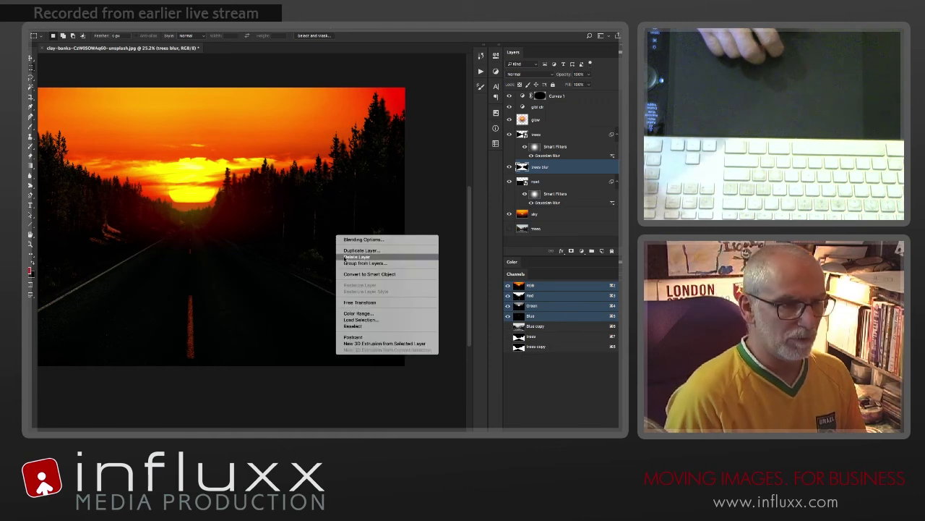
click(354, 324)
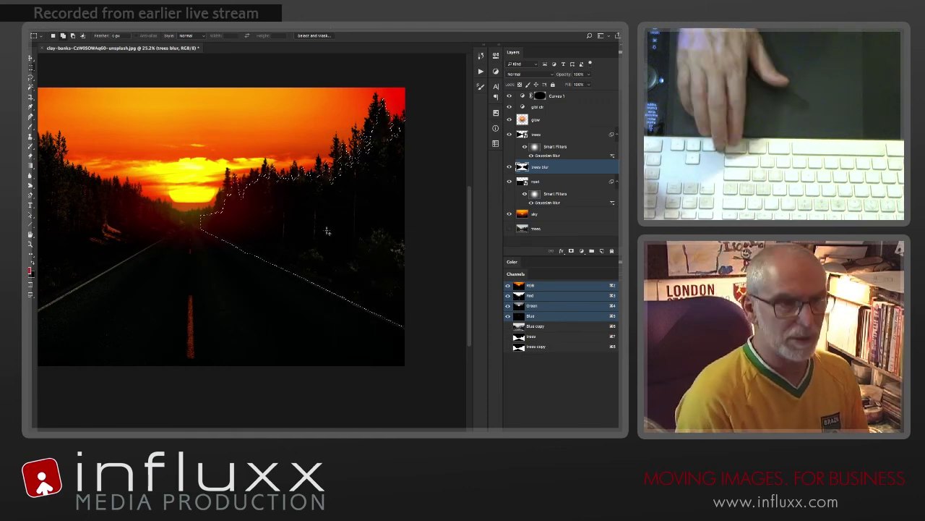
key(ctrl+d)
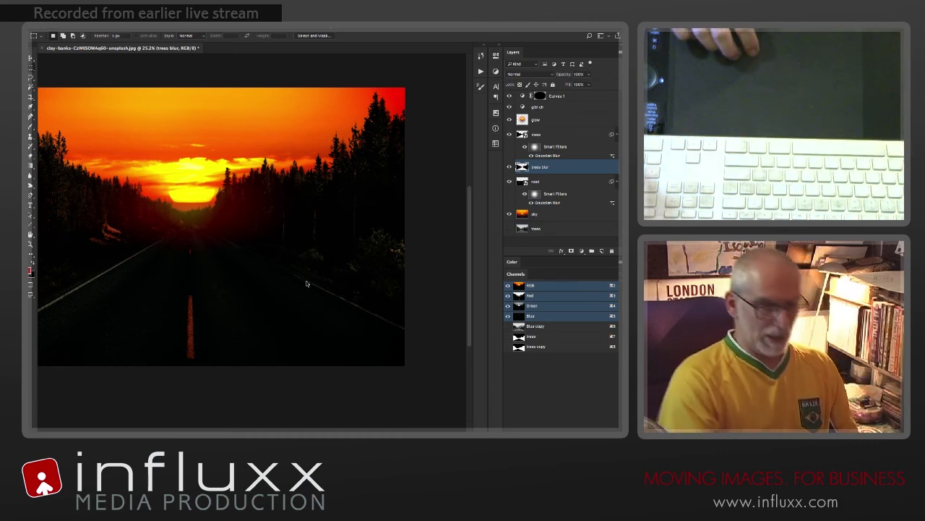
Step: Compare the image with trees blur hidden and shown, then delete the layer's lower-right area over the road and deselect
key(super+0)
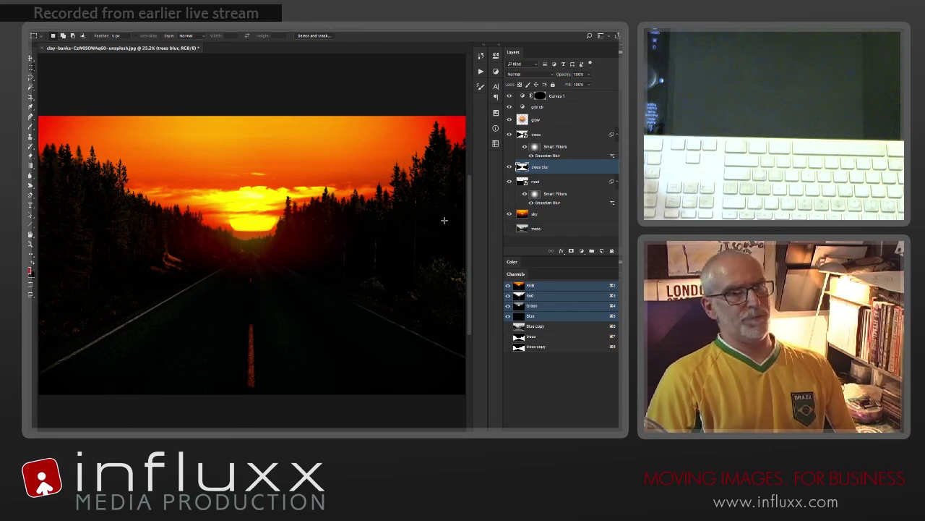
click(509, 167)
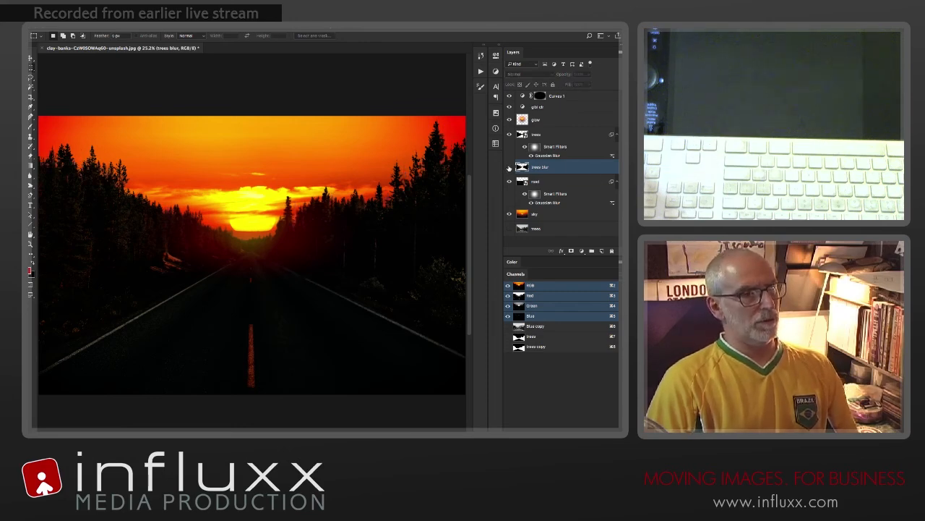
click(509, 167)
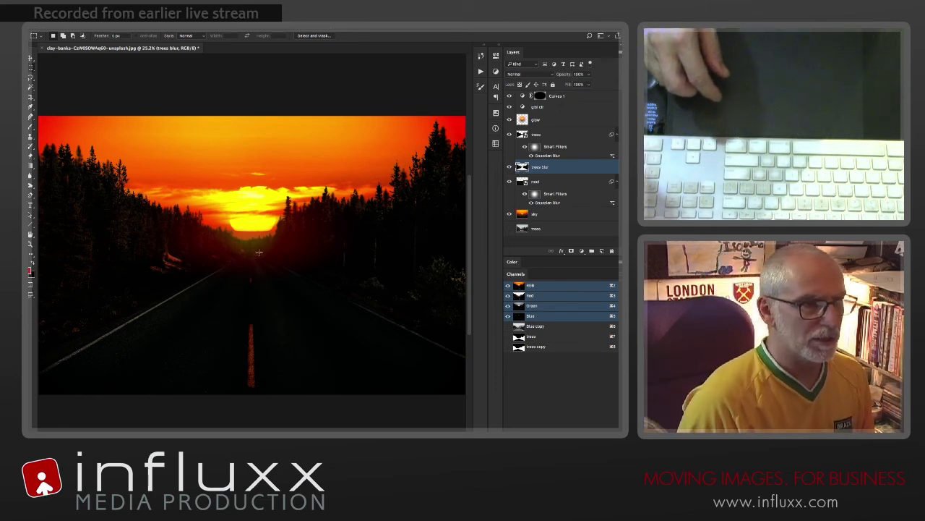
drag(324, 295, 489, 402)
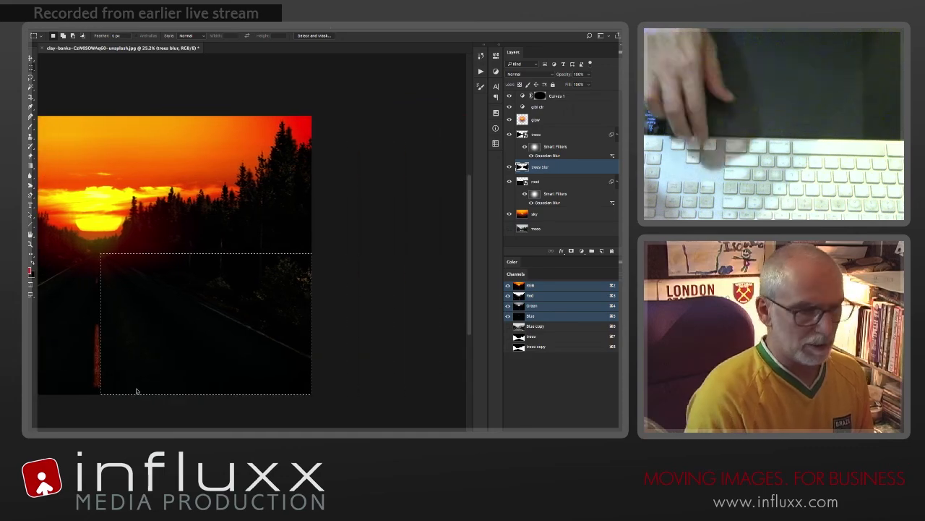
drag(103, 362, 287, 386)
key(super+d)
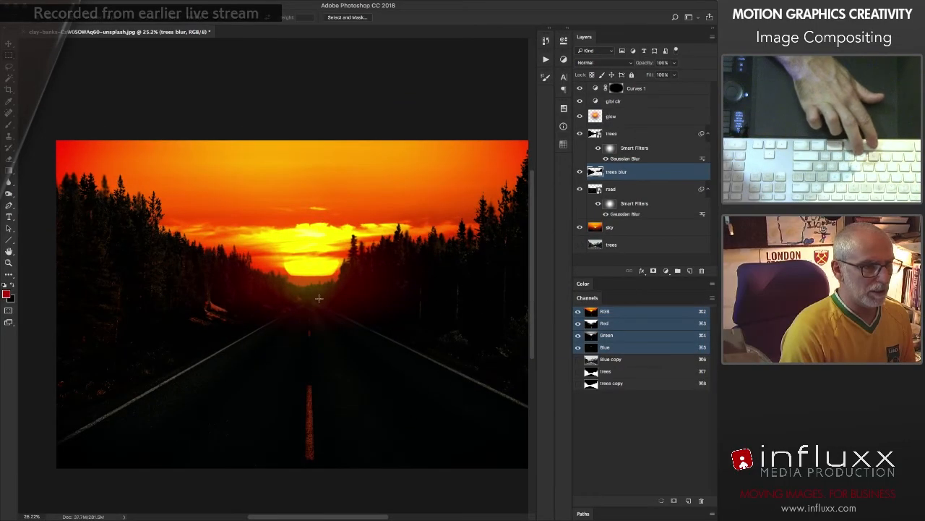
Step: Delete the lower-left area of trees blur that covers the road and clear the selection
drag(291, 274, 141, 367)
drag(141, 406, 94, 336)
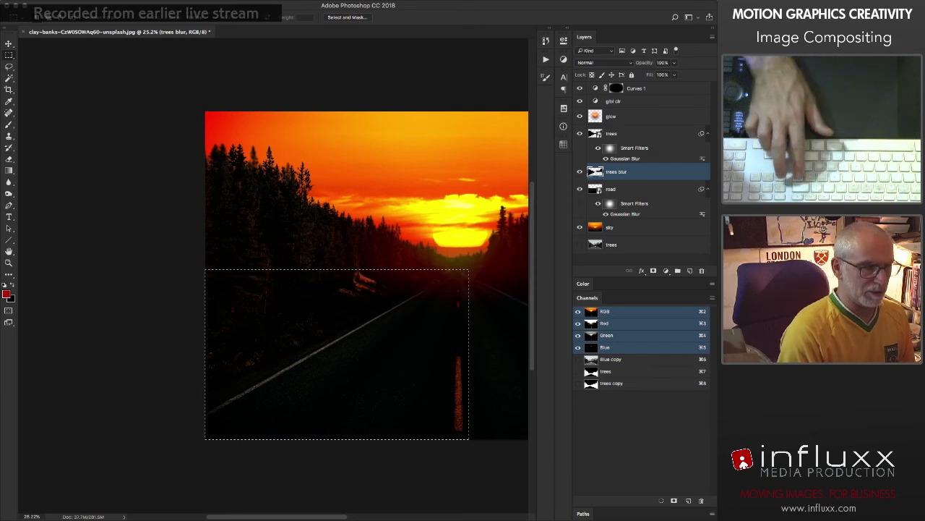
key(Delete)
key(super+d)
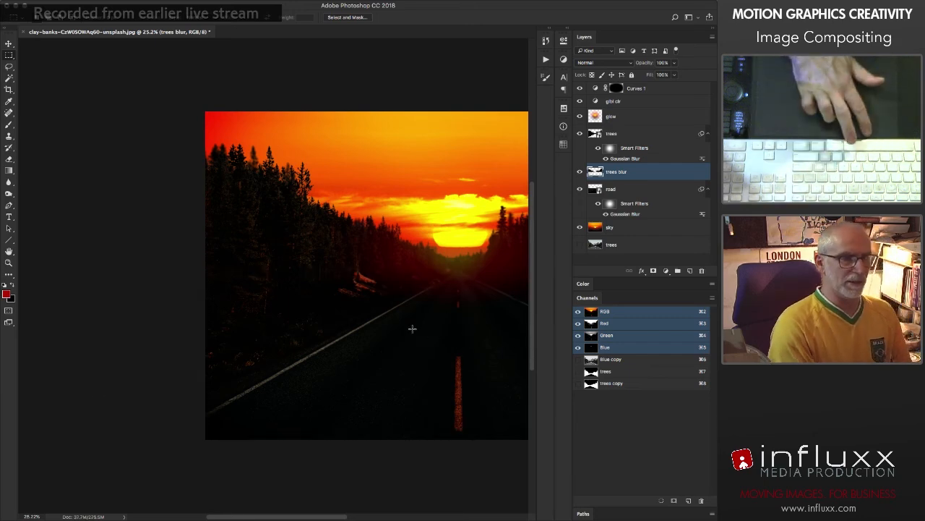
drag(405, 321, 276, 304)
key(super+0)
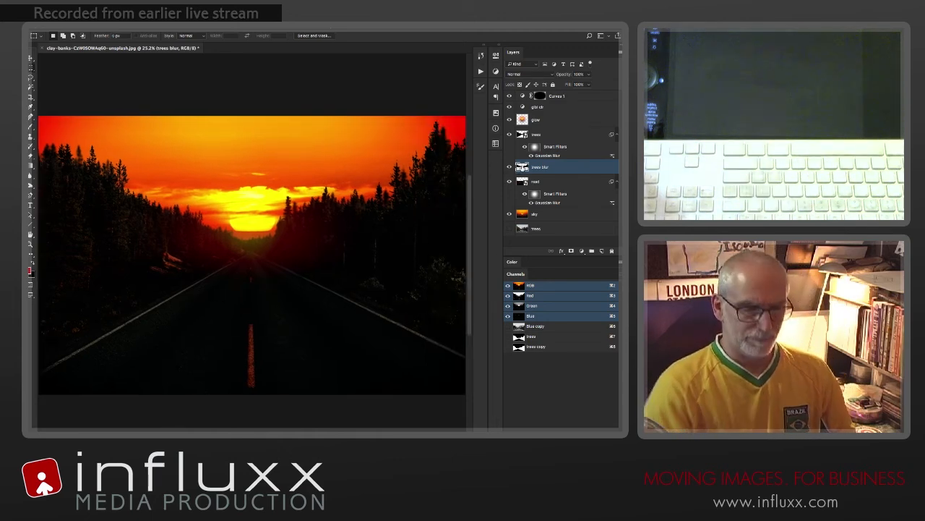
Step: Set the opacity of trees blur to 80%
key(5)
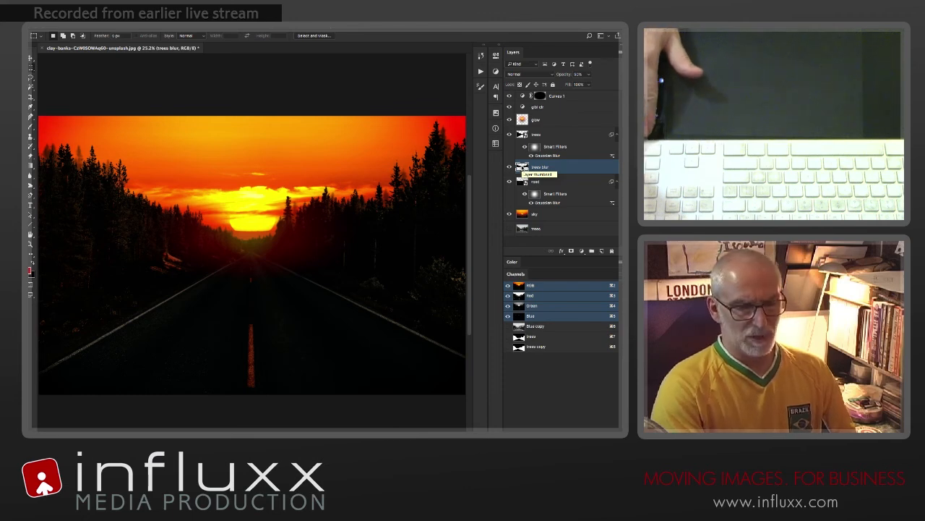
key(6)
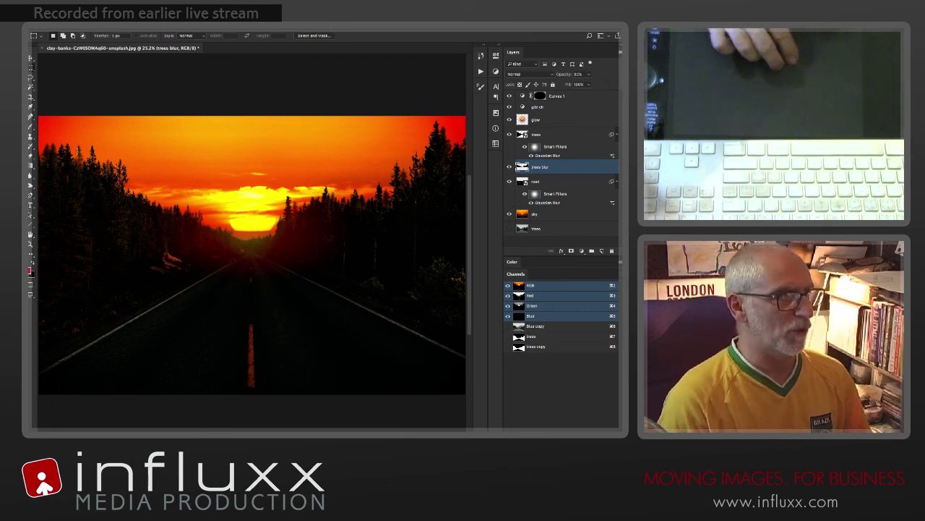
Step: Flip the trees blur layer horizontally and move it slightly to the right
key(v)
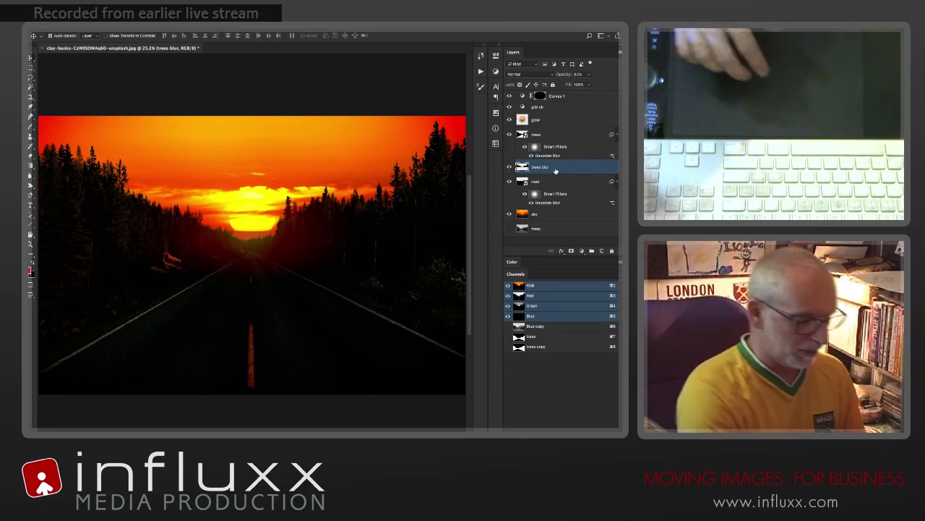
key(ctrl+t)
right_click(319, 231)
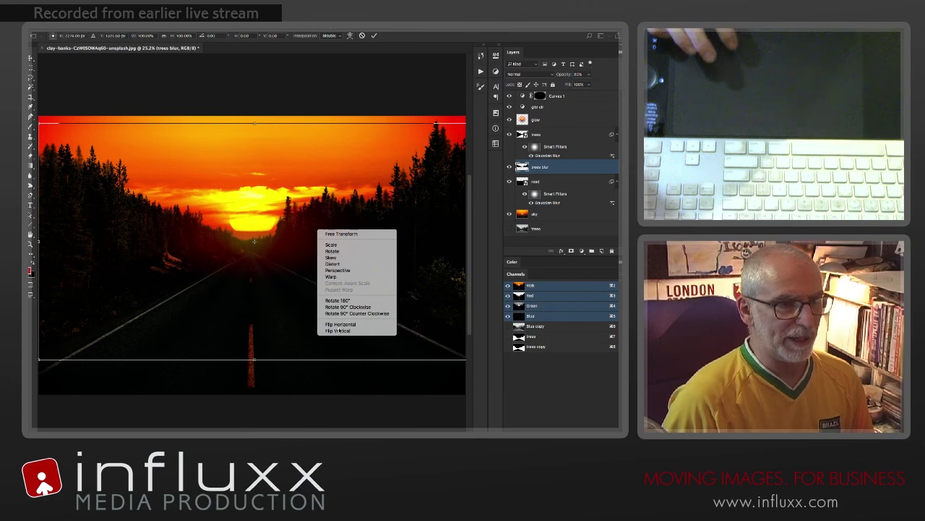
click(341, 326)
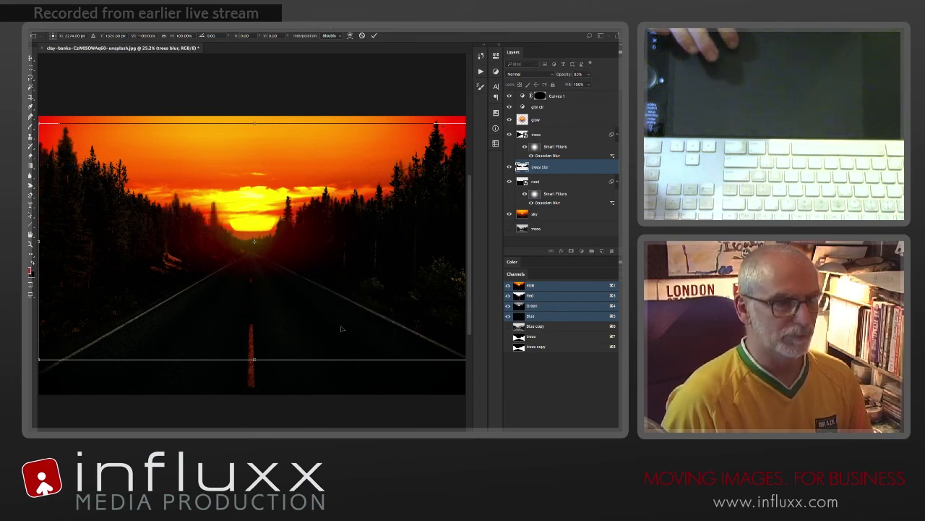
key(Return)
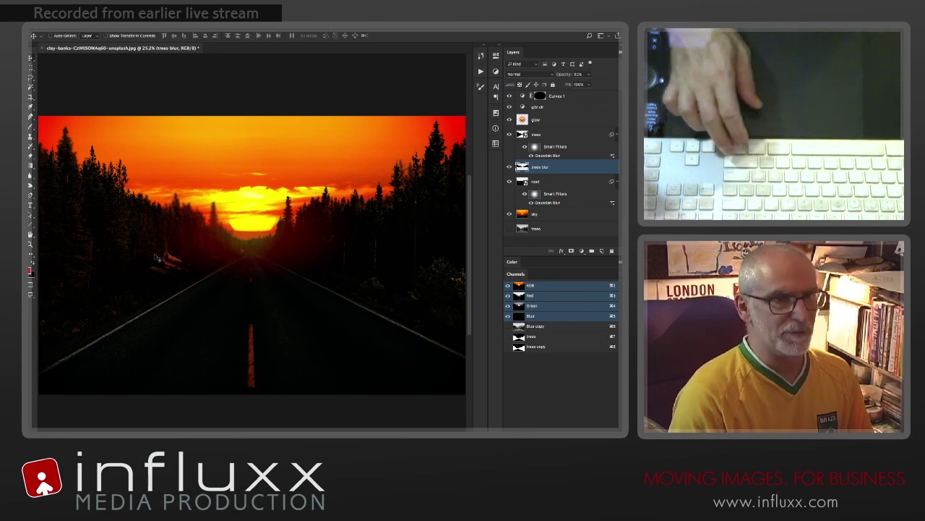
drag(151, 261, 164, 257)
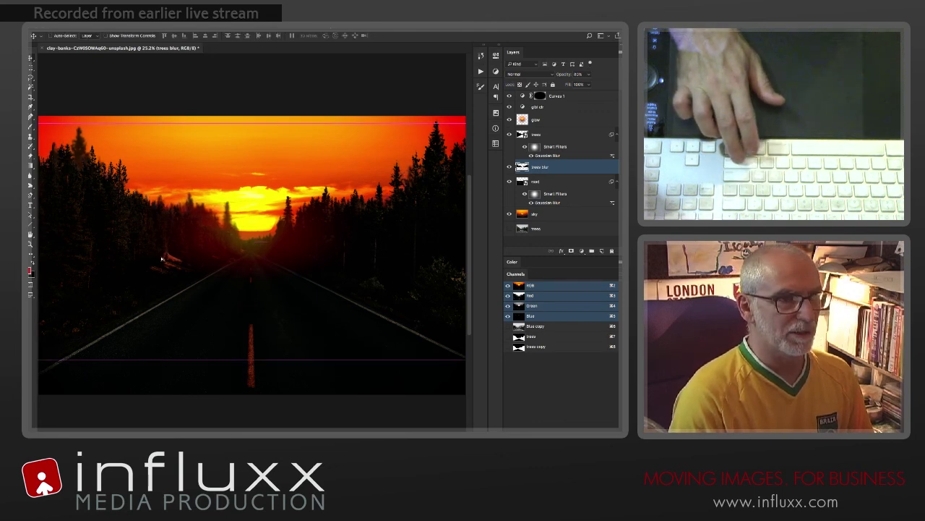
drag(161, 259, 161, 259)
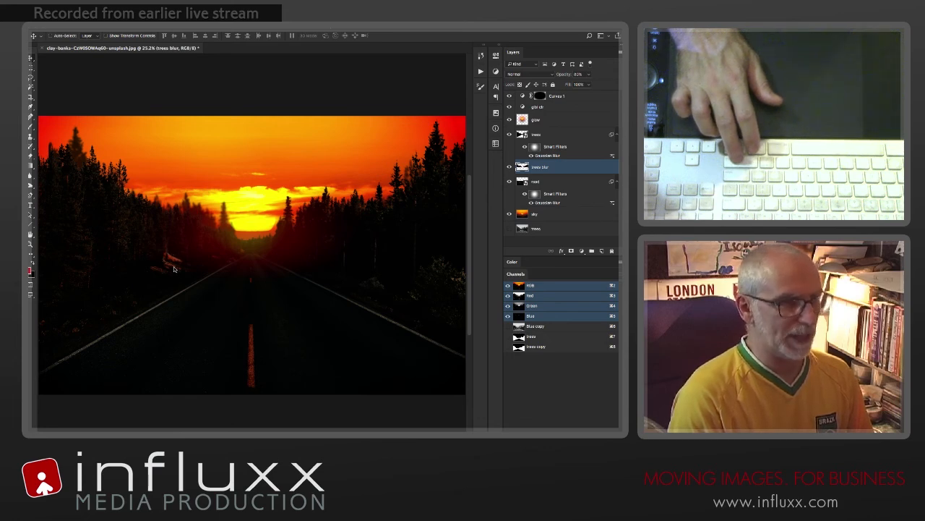
Step: Select the left half of trees blur, scale it slightly smaller from its upper-right corner, and shift it up and to the left
drag(141, 265, 203, 268)
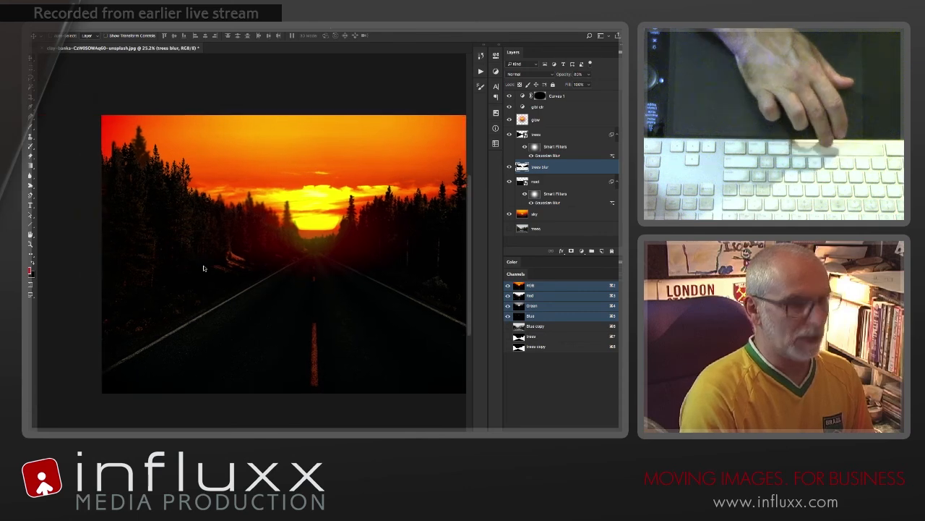
key(m)
drag(322, 96, 81, 395)
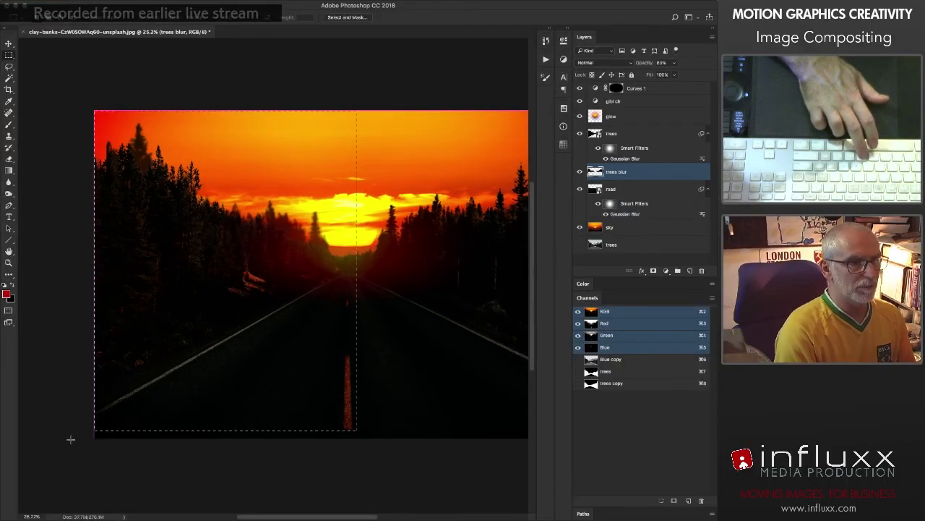
key(super+t)
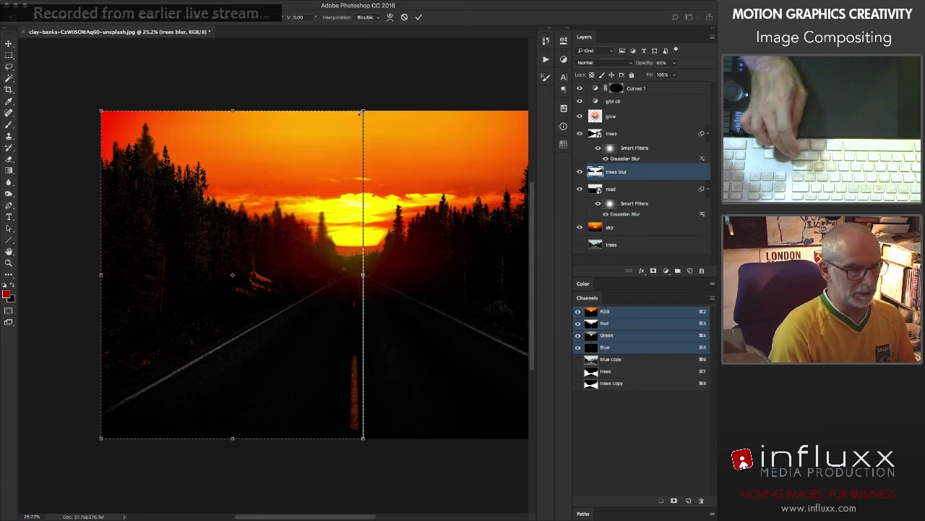
drag(361, 113, 348, 127)
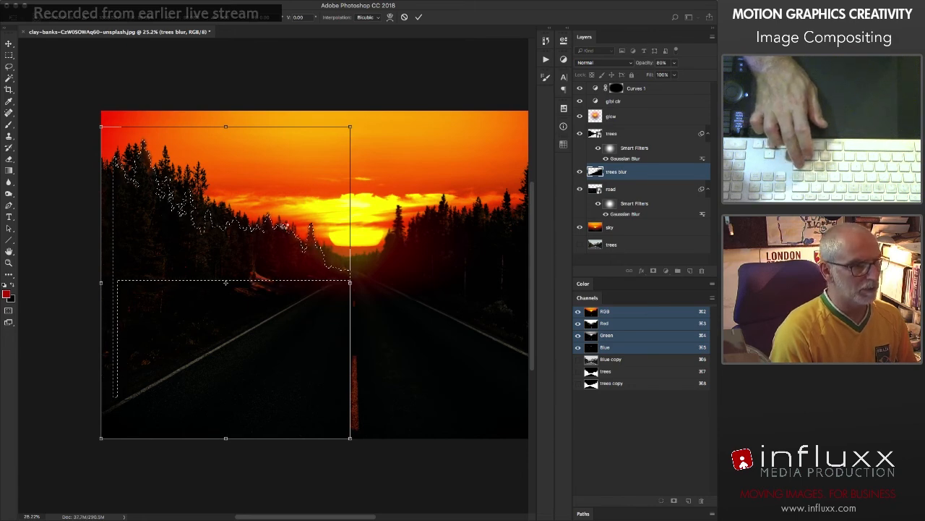
key(Return)
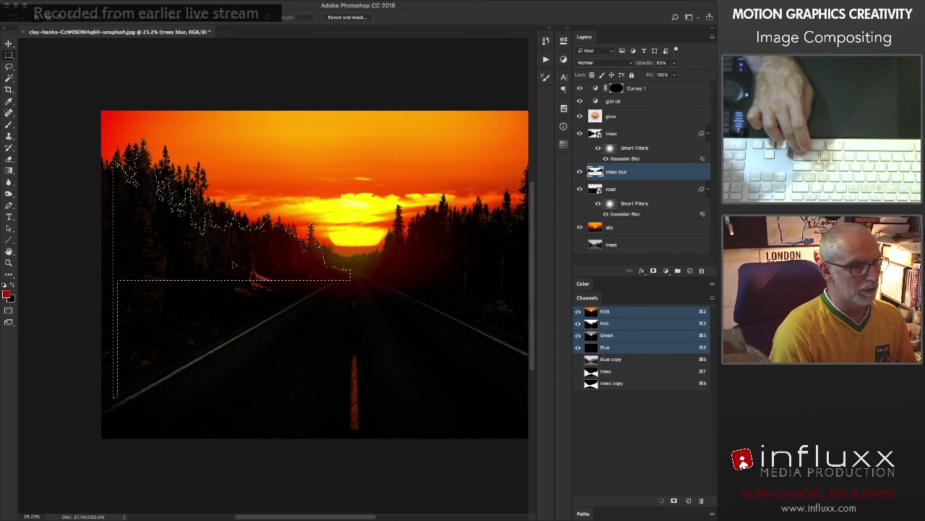
drag(232, 263, 209, 256)
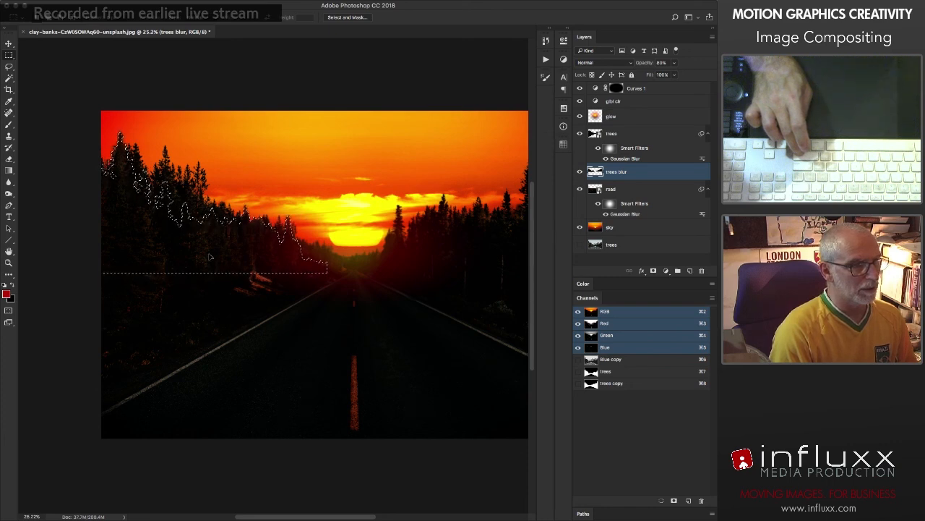
key(super+d)
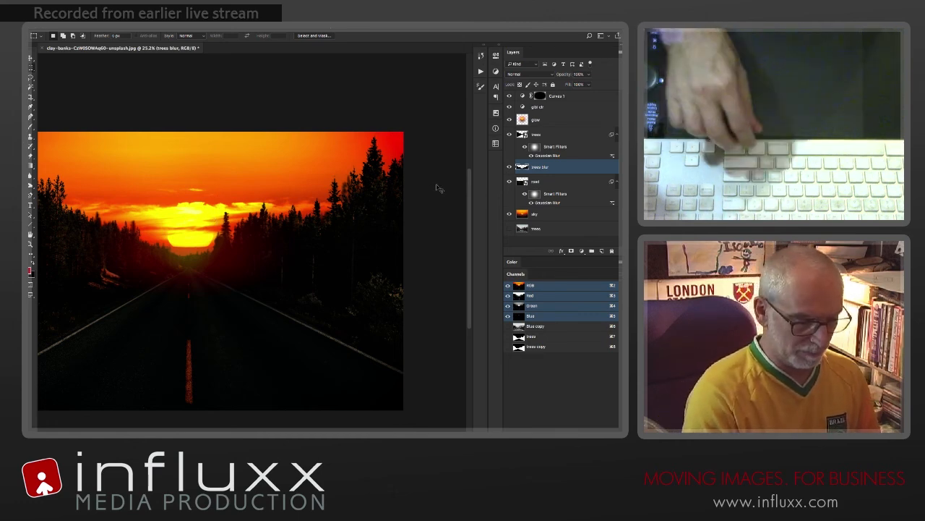
Step: Darken the trees blur layer with Levels by raising the black input level to 71
key(ctrl+l)
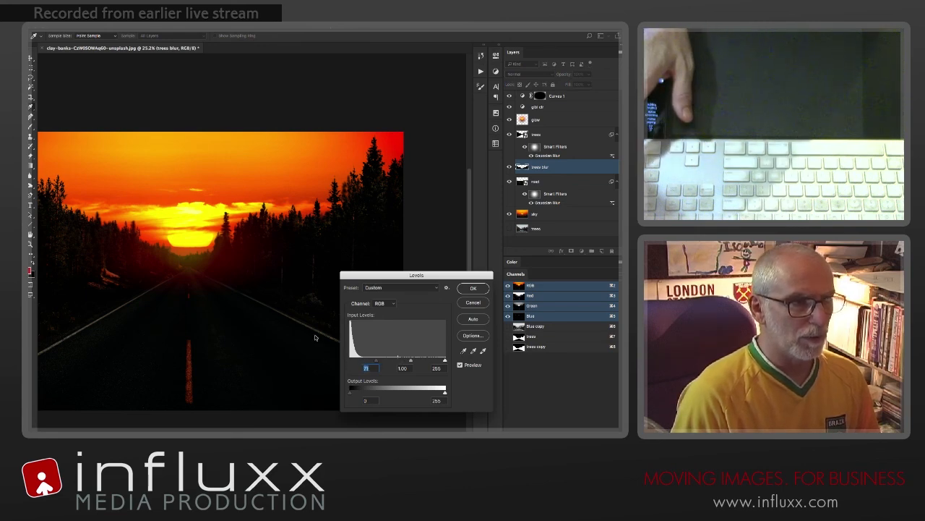
key(Return)
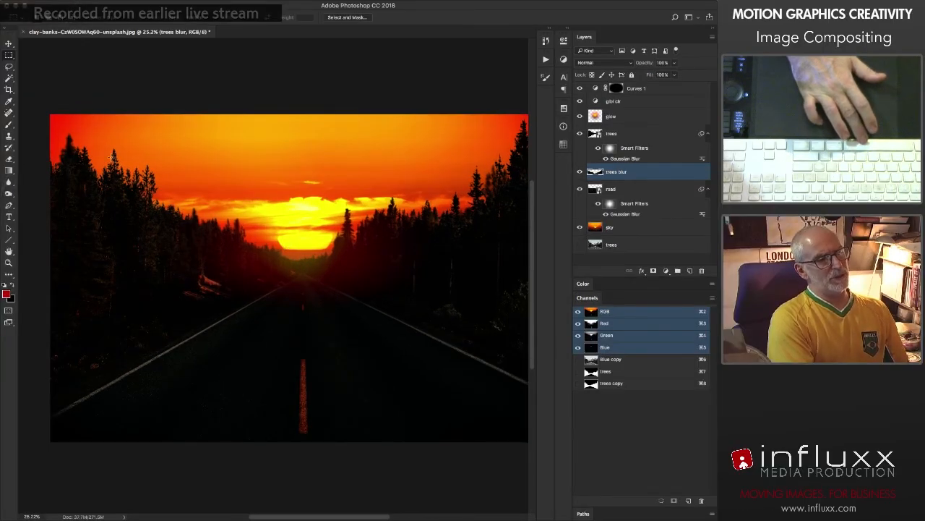
Step: Select the far-left treetops on trees blur, move them slightly down, clear the selection and show the image without panels
drag(29, 102, 103, 282)
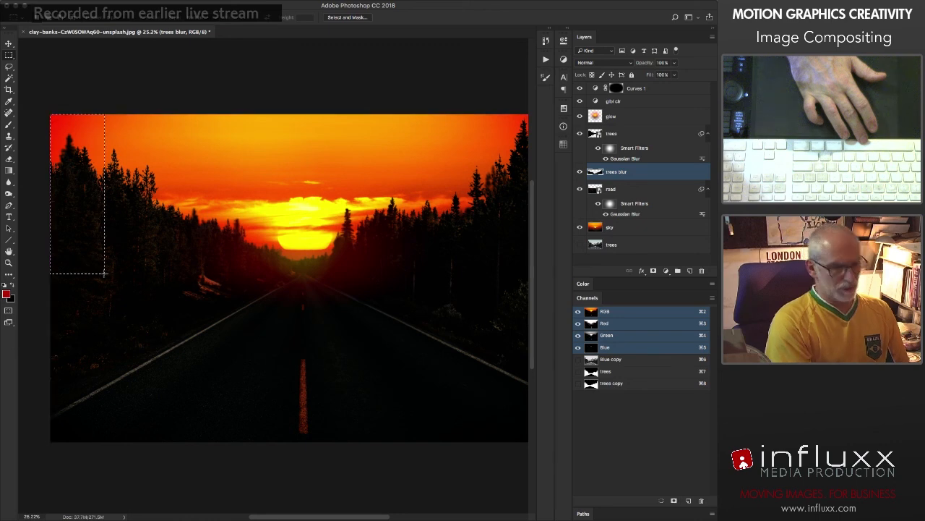
drag(72, 216, 71, 219)
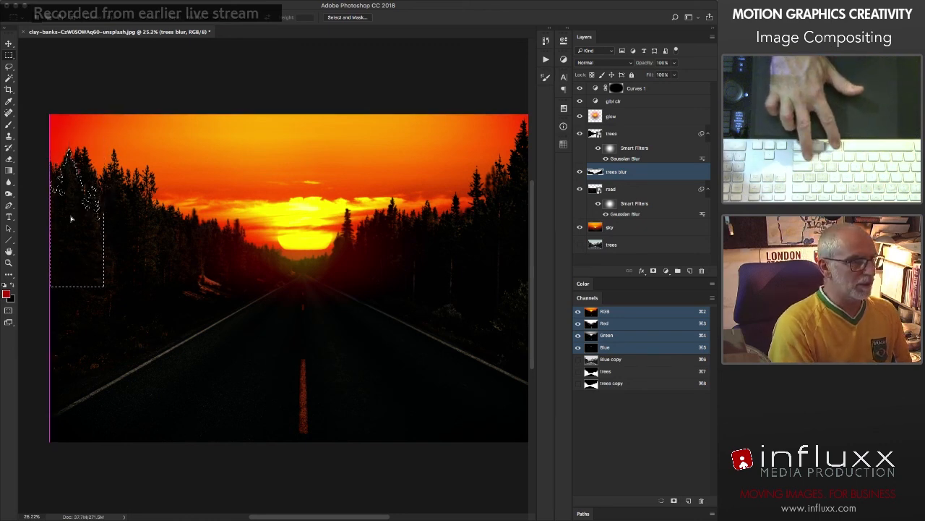
key(super+d)
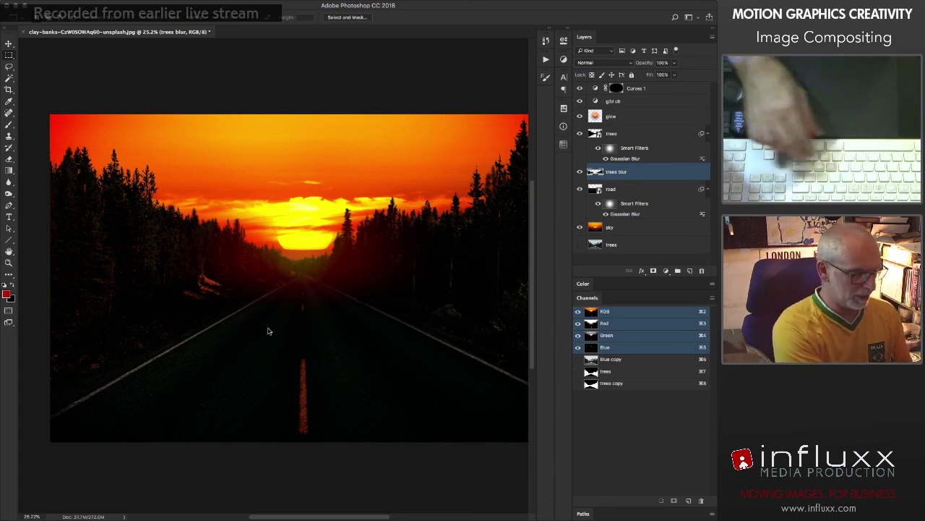
key(Tab)
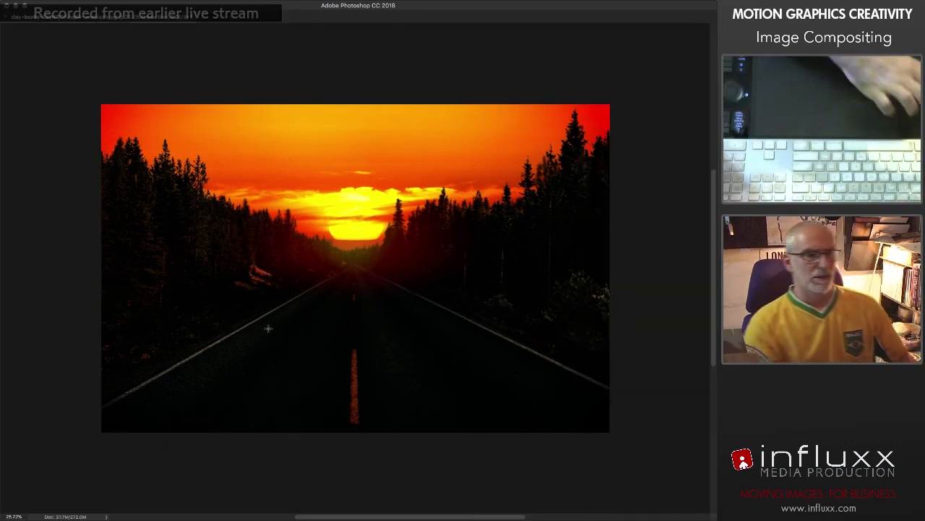